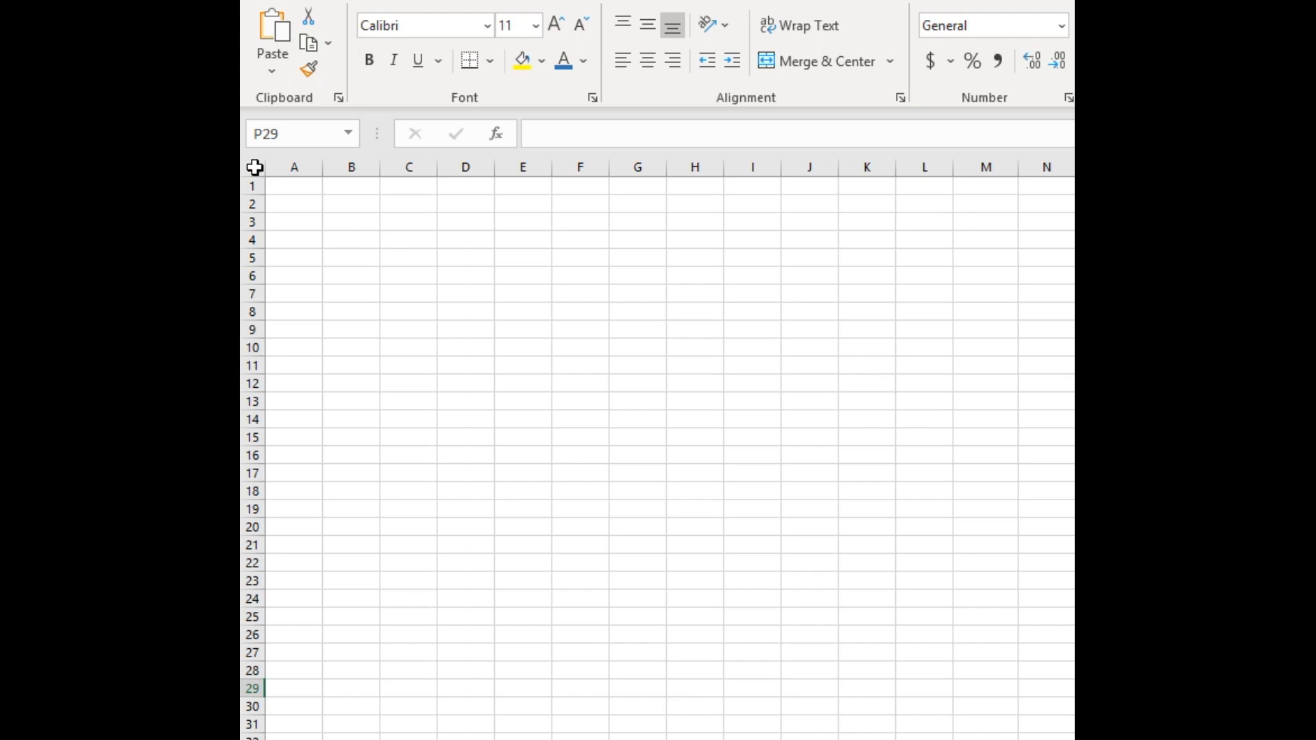
Resize all columns and rows of the blank worksheet to form a grid of small square cells
{"action": "left_click", "coordinate": [255, 167]}
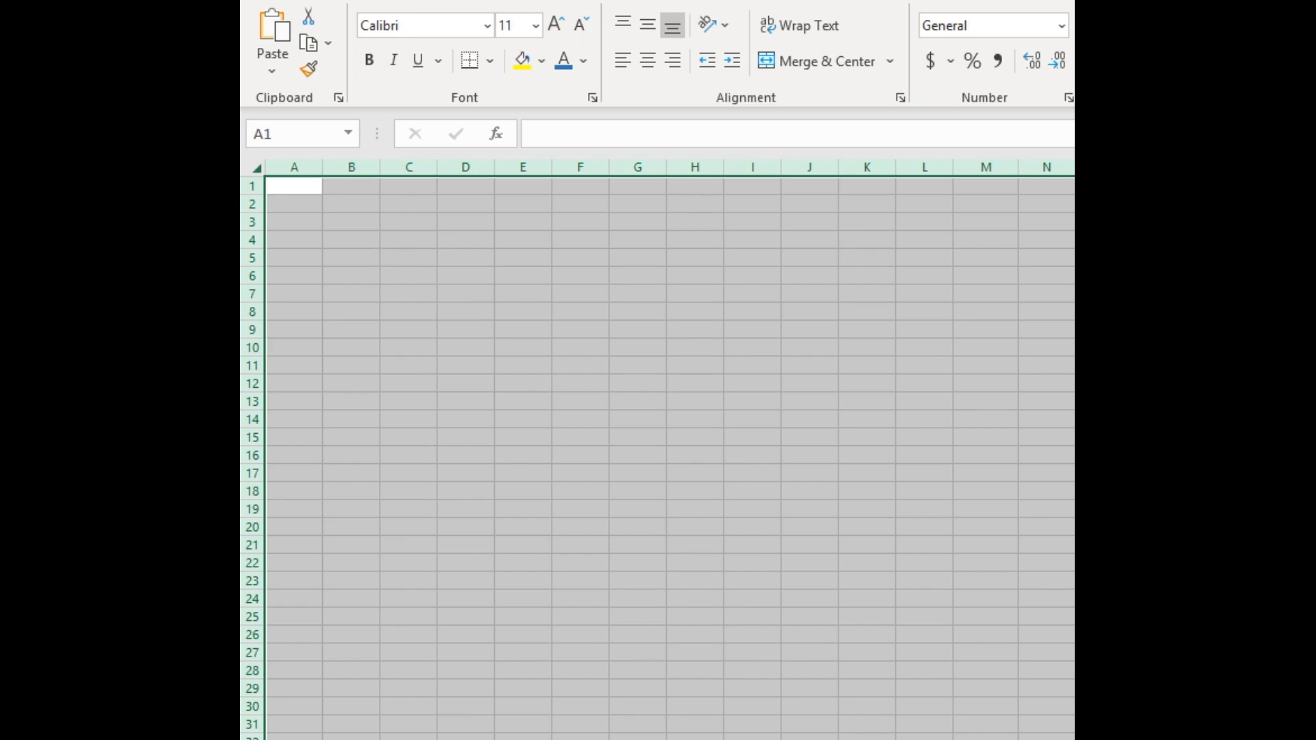
{"action": "scroll", "coordinate": [658, 449], "scroll_direction": "up", "scroll_amount": 1}
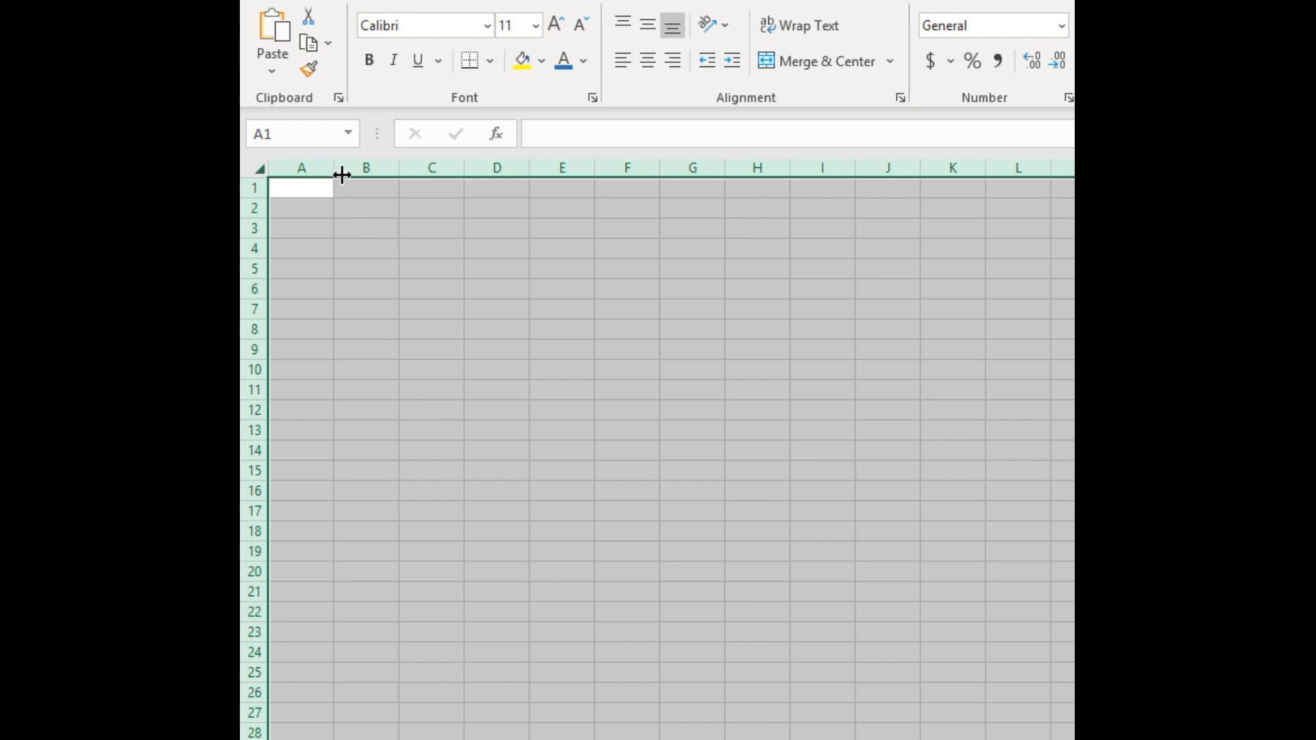
{"action": "left_click_drag", "start_coordinate": [333, 168], "coordinate": [290, 179]}
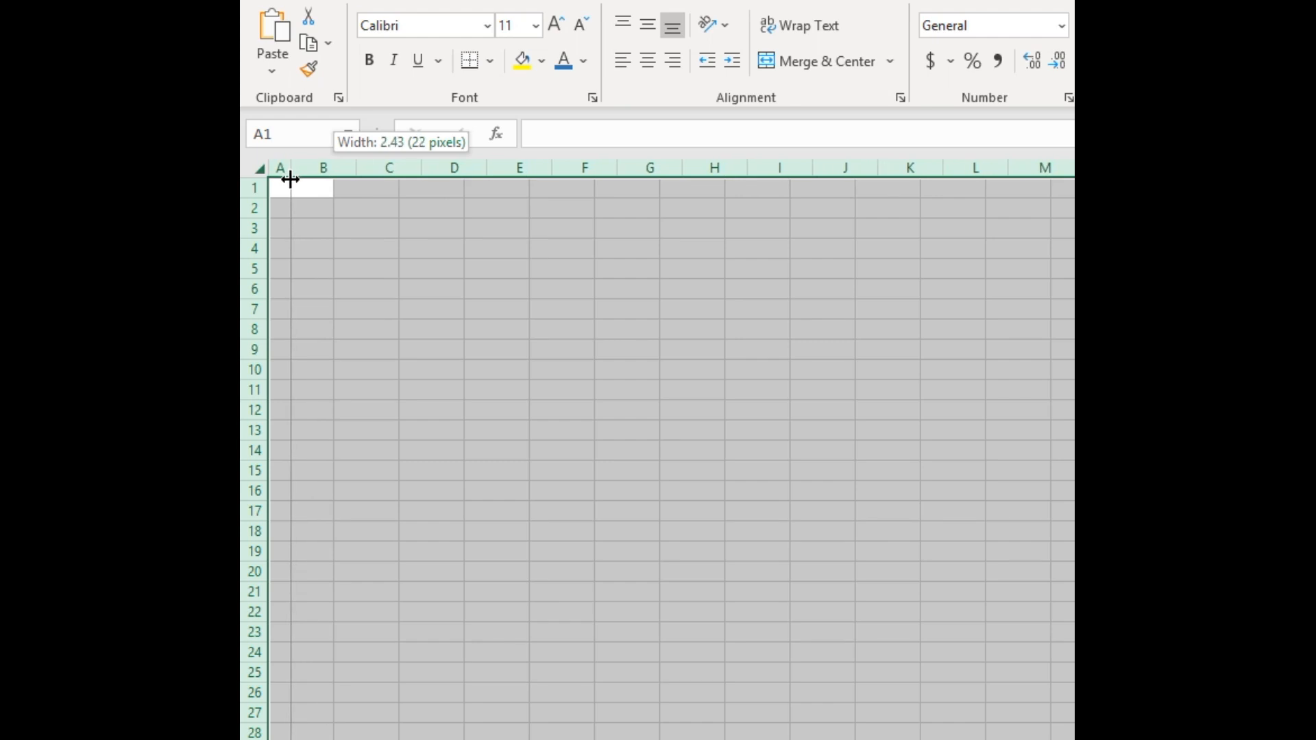
{"action": "left_click_drag", "start_coordinate": [290, 179], "coordinate": [290, 179]}
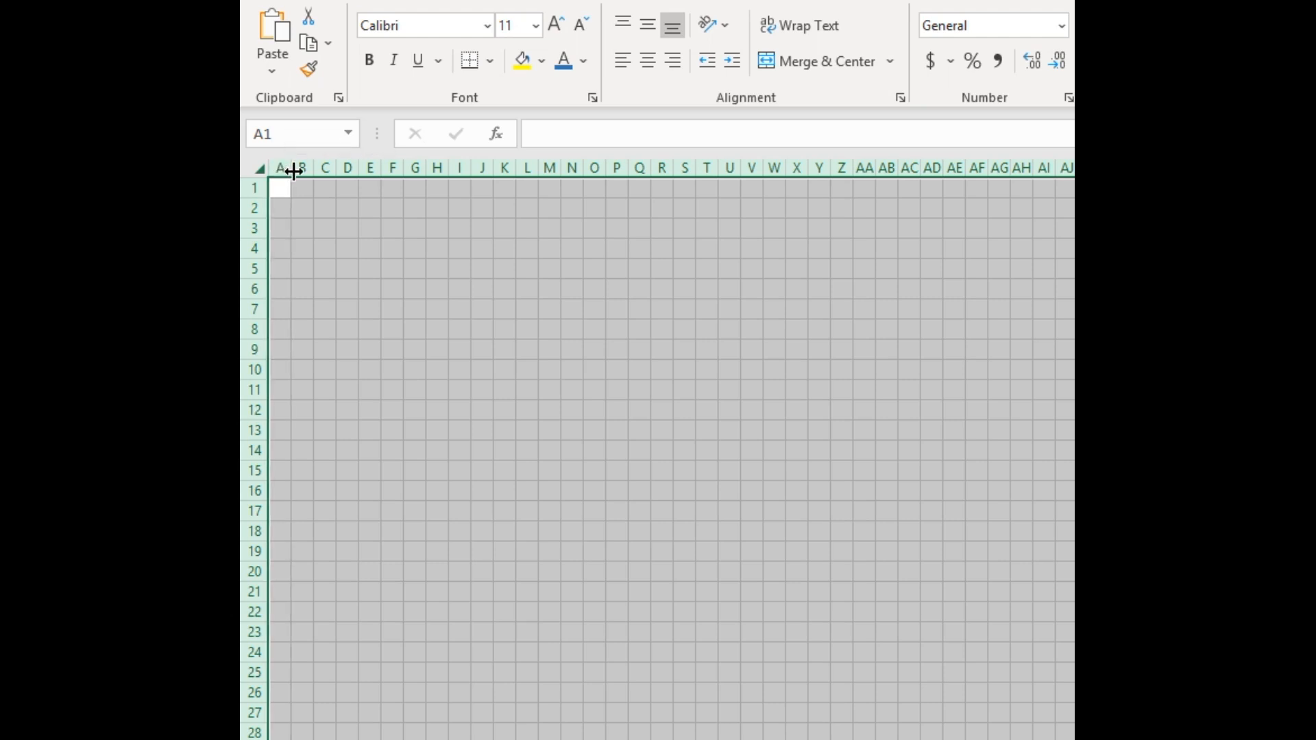
{"action": "mouse_move", "coordinate": [293, 172]}
{"action": "left_mouse_down"}
{"action": "mouse_move", "coordinate": [348, 182]}
{"action": "mouse_move", "coordinate": [296, 175]}
{"action": "left_mouse_up"}
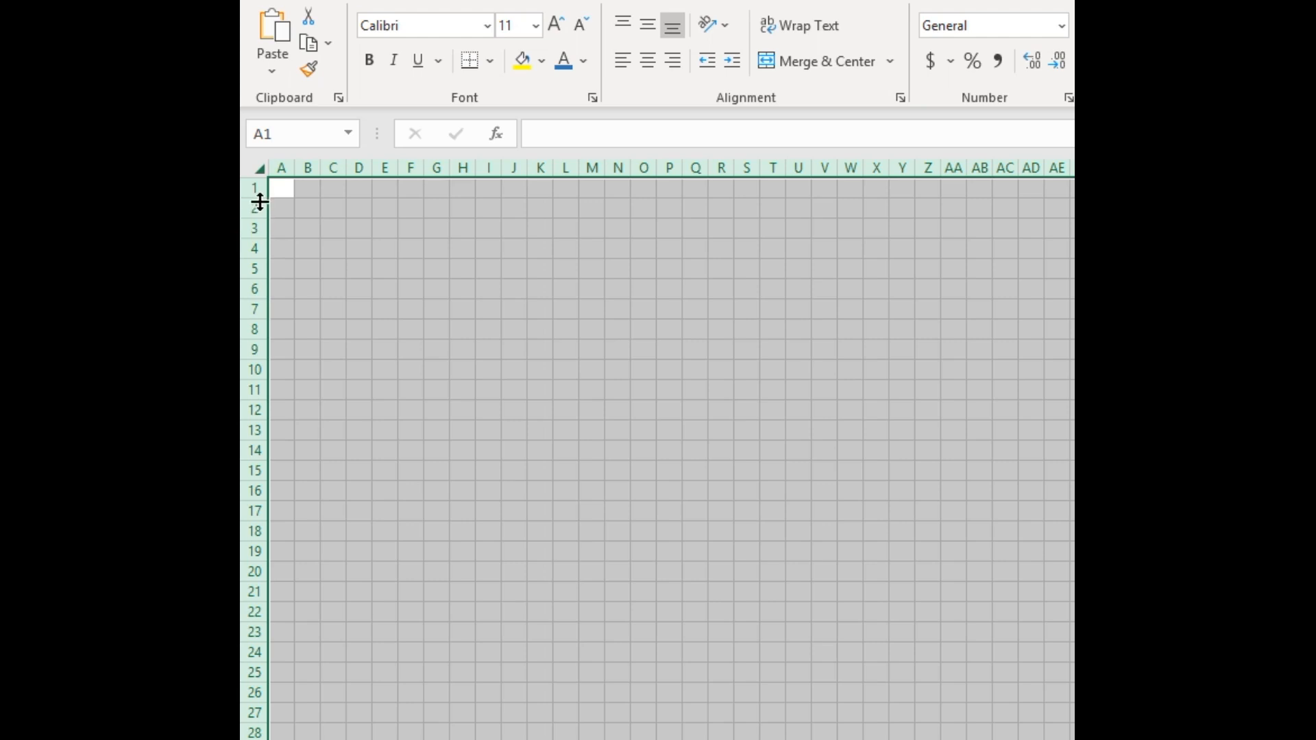
{"action": "left_click_drag", "start_coordinate": [260, 201], "coordinate": [263, 207]}
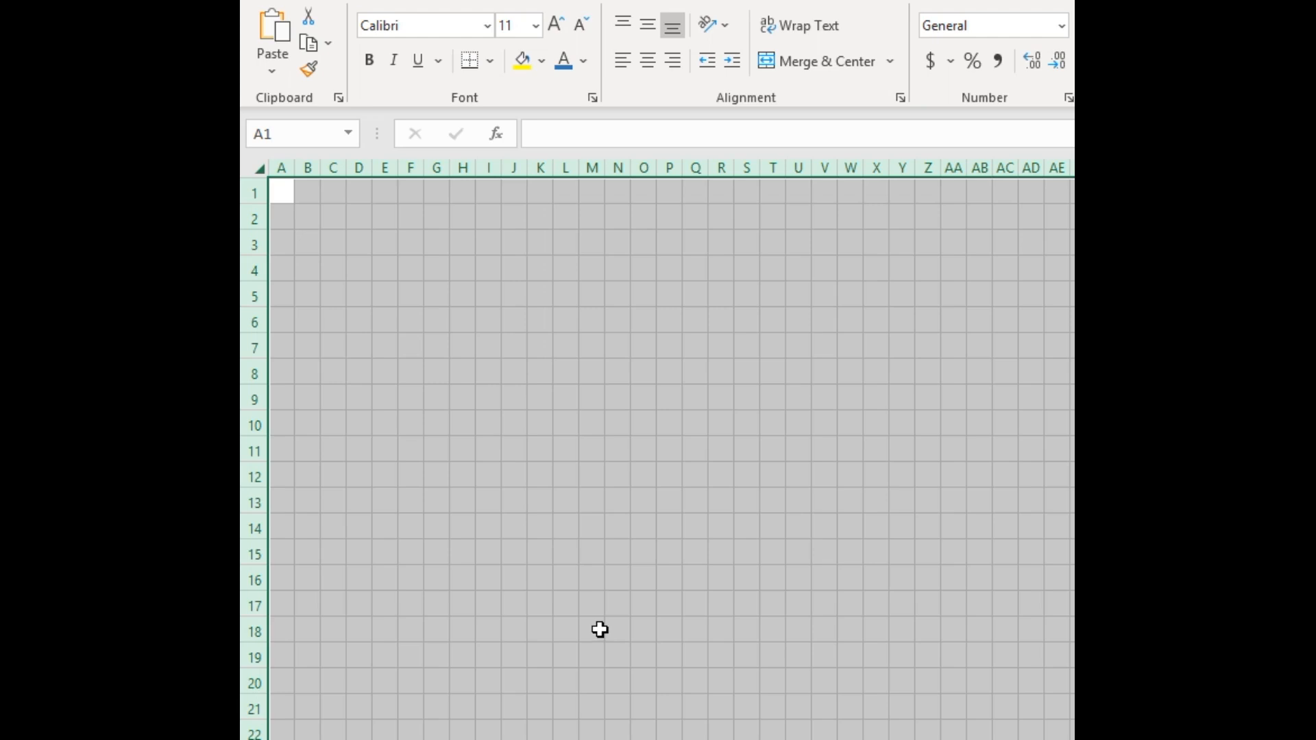
{"action": "left_click", "coordinate": [592, 583]}
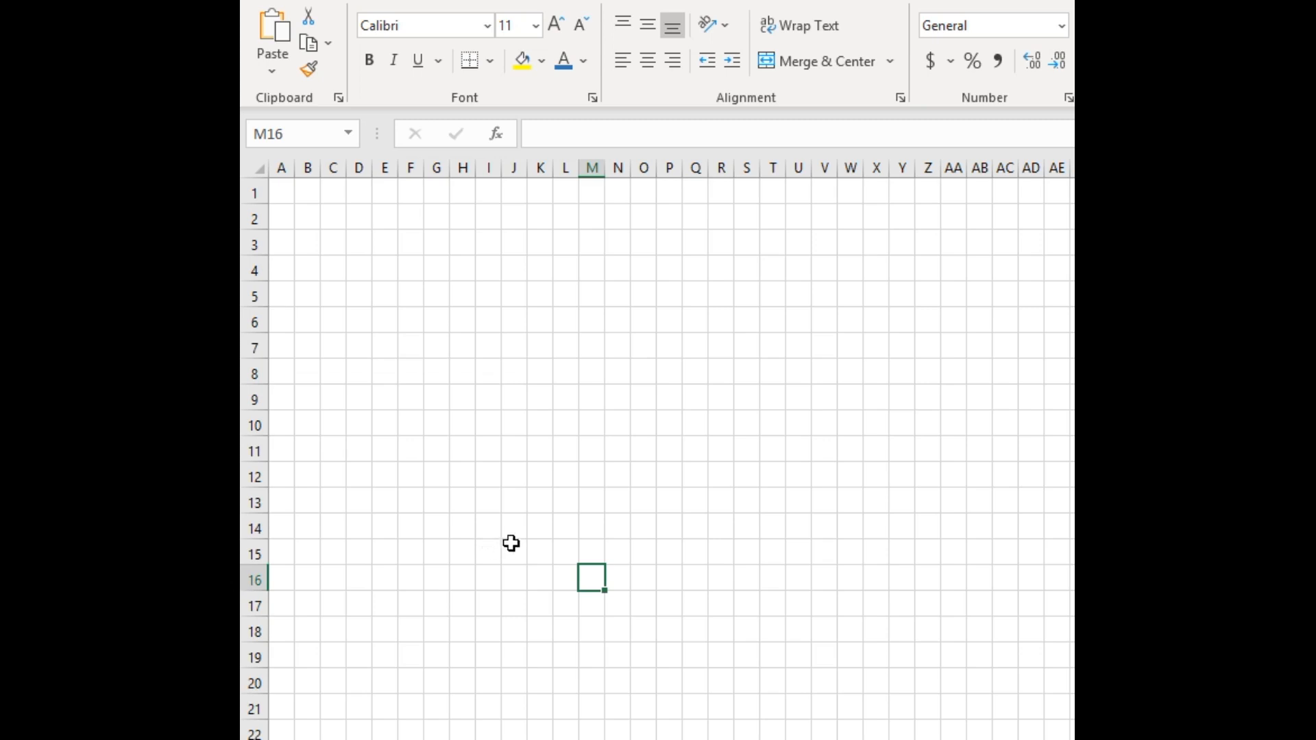
Set the font size of the entire blank worksheet to 14
{"action": "left_click", "coordinate": [257, 167]}
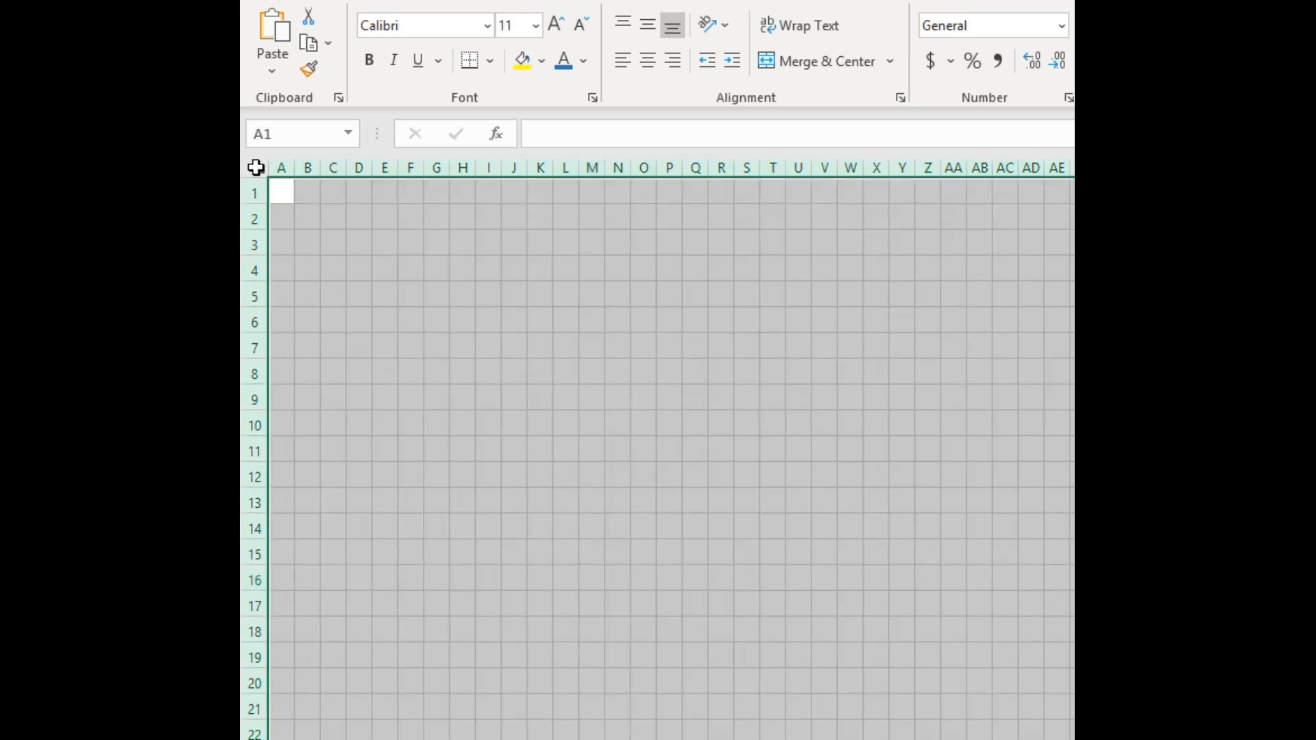
{"action": "left_click", "coordinate": [470, 401]}
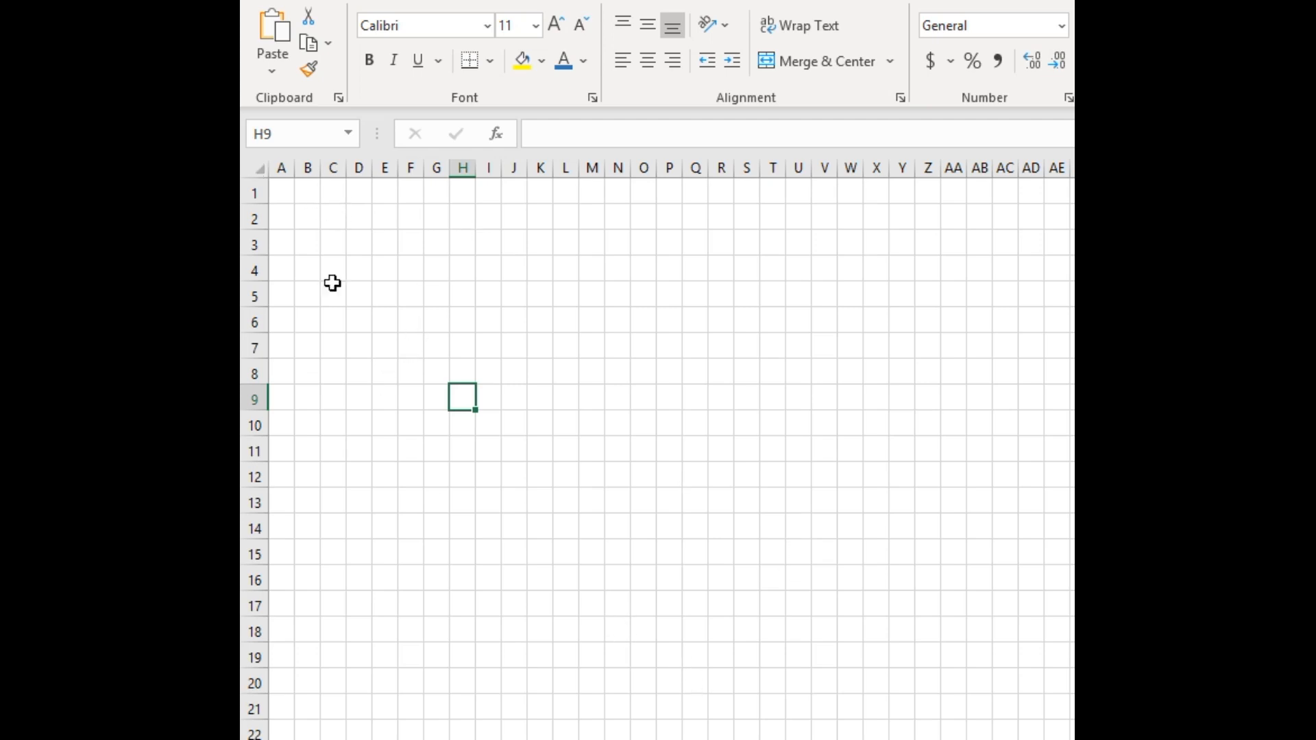
{"action": "left_click", "coordinate": [262, 165]}
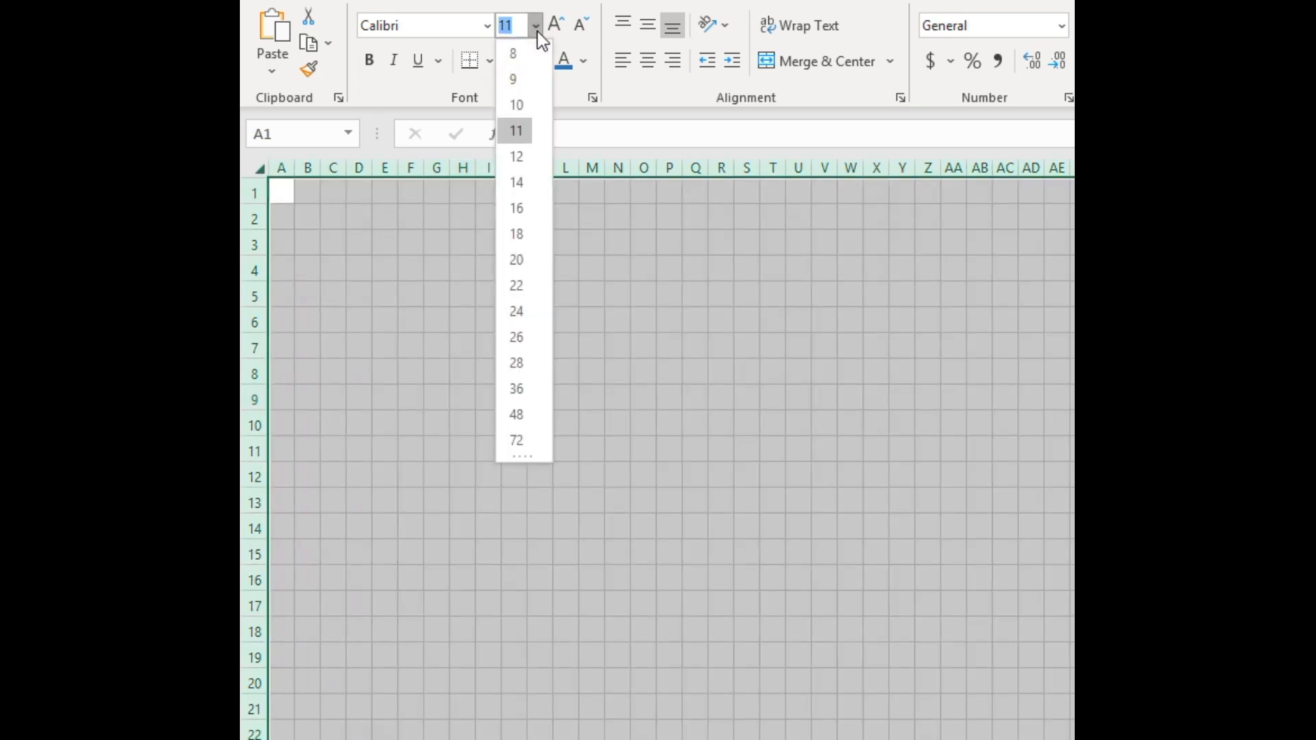
{"action": "left_click", "coordinate": [517, 182]}
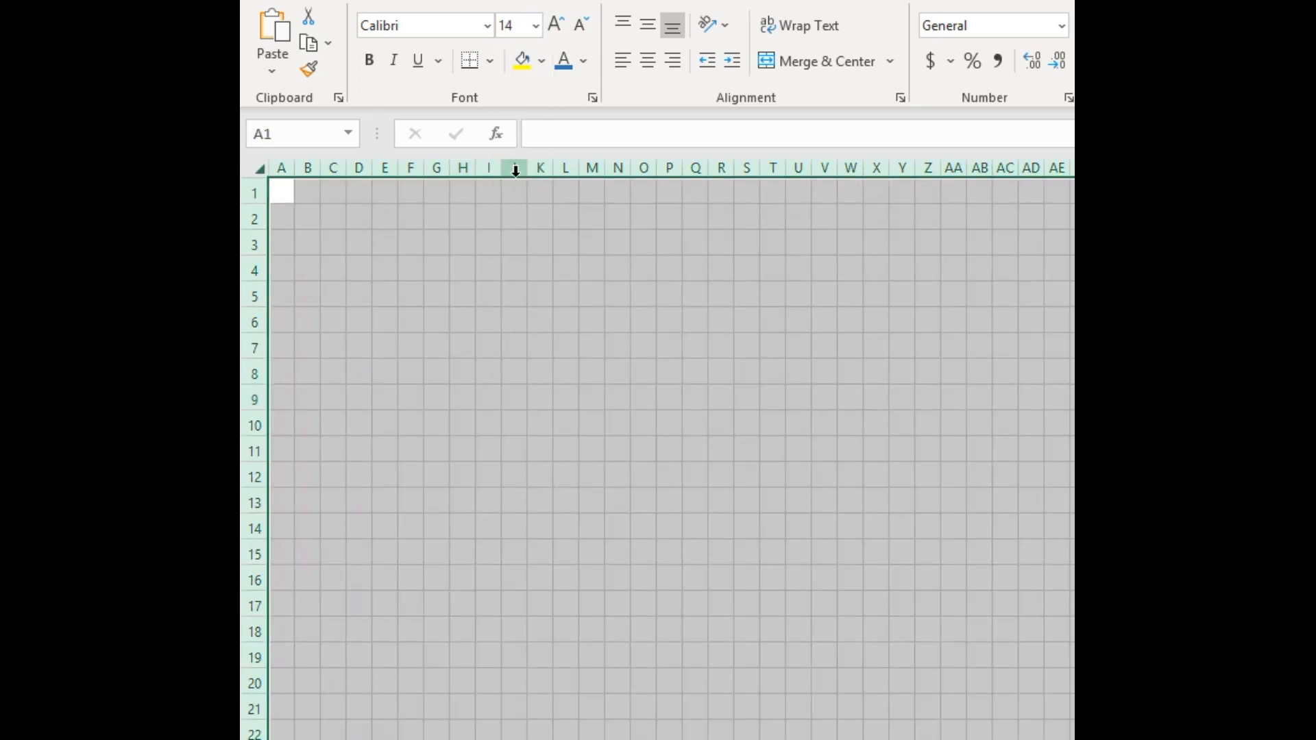
Enter the letter f in cell B1 as a size test, and delete it again
{"action": "left_click", "coordinate": [312, 194]}
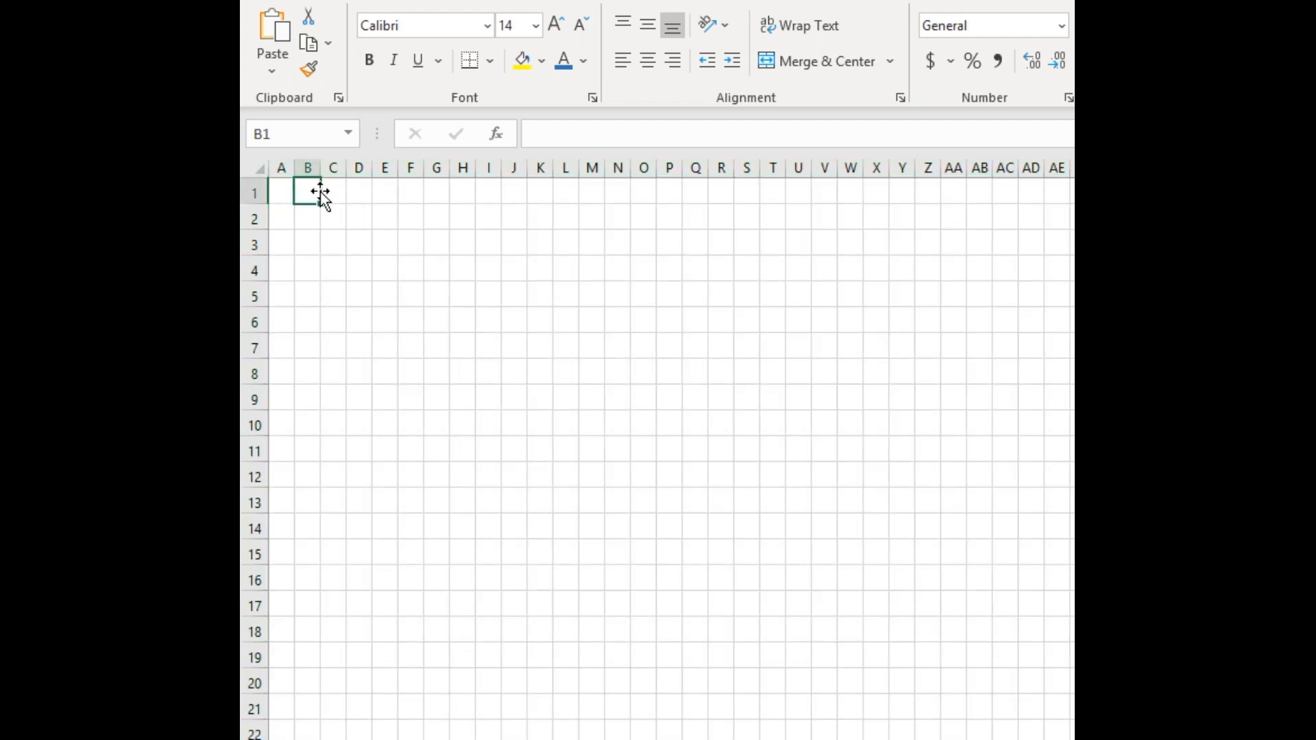
{"action": "type", "text": "f"}
{"action": "left_click", "coordinate": [322, 221]}
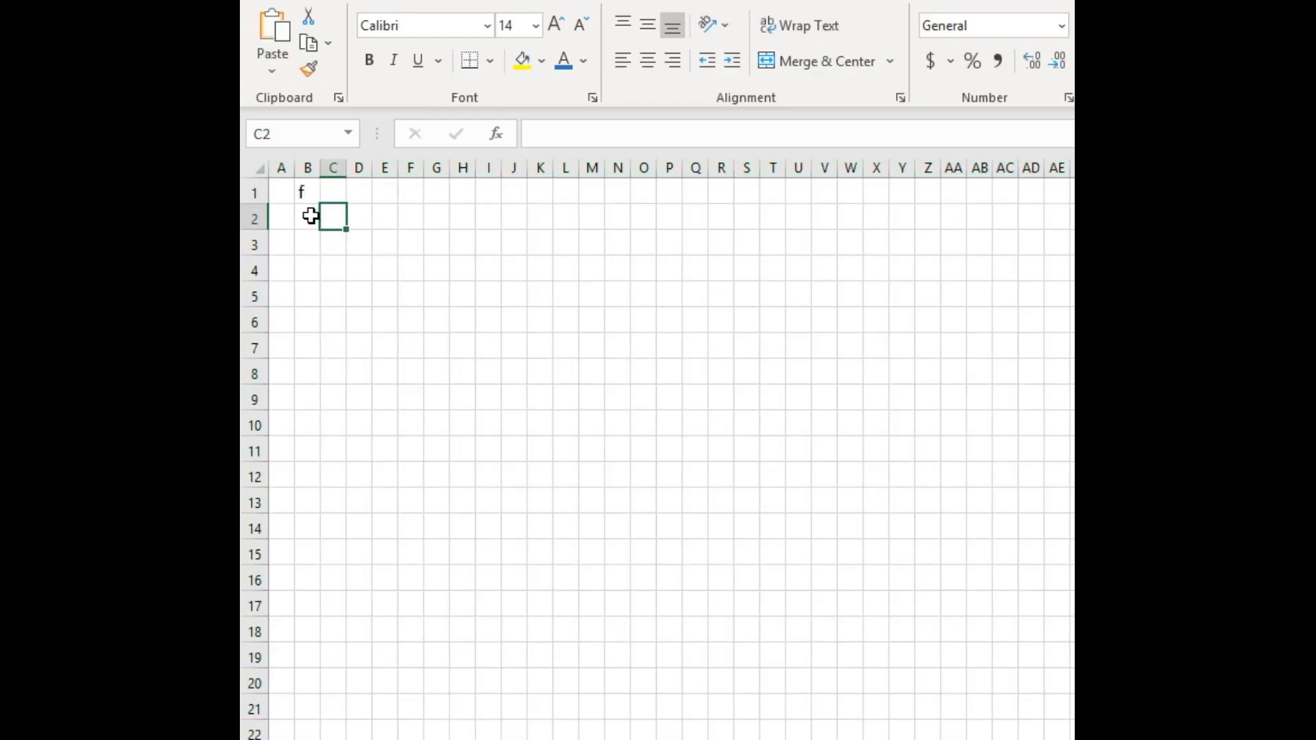
{"action": "left_click", "coordinate": [305, 197]}
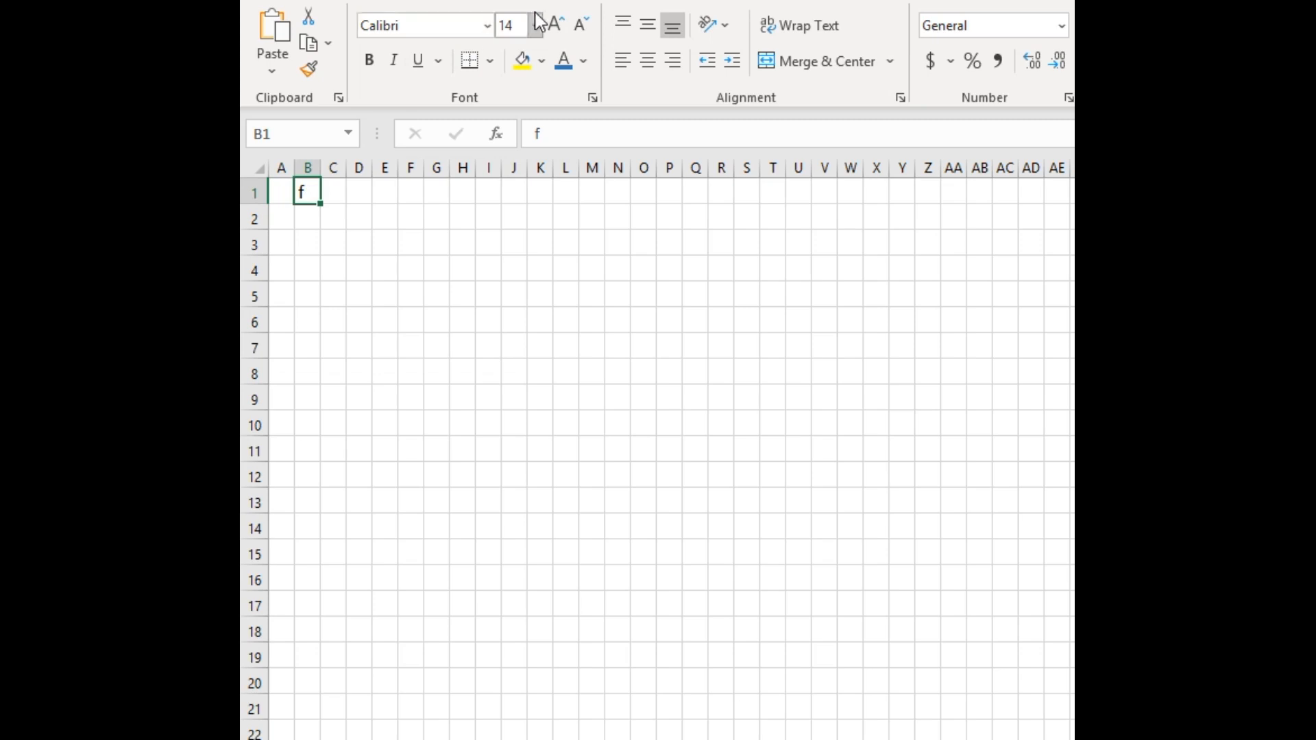
{"action": "left_click", "coordinate": [315, 249]}
{"action": "left_click", "coordinate": [307, 193]}
{"action": "key", "text": "Delete"}
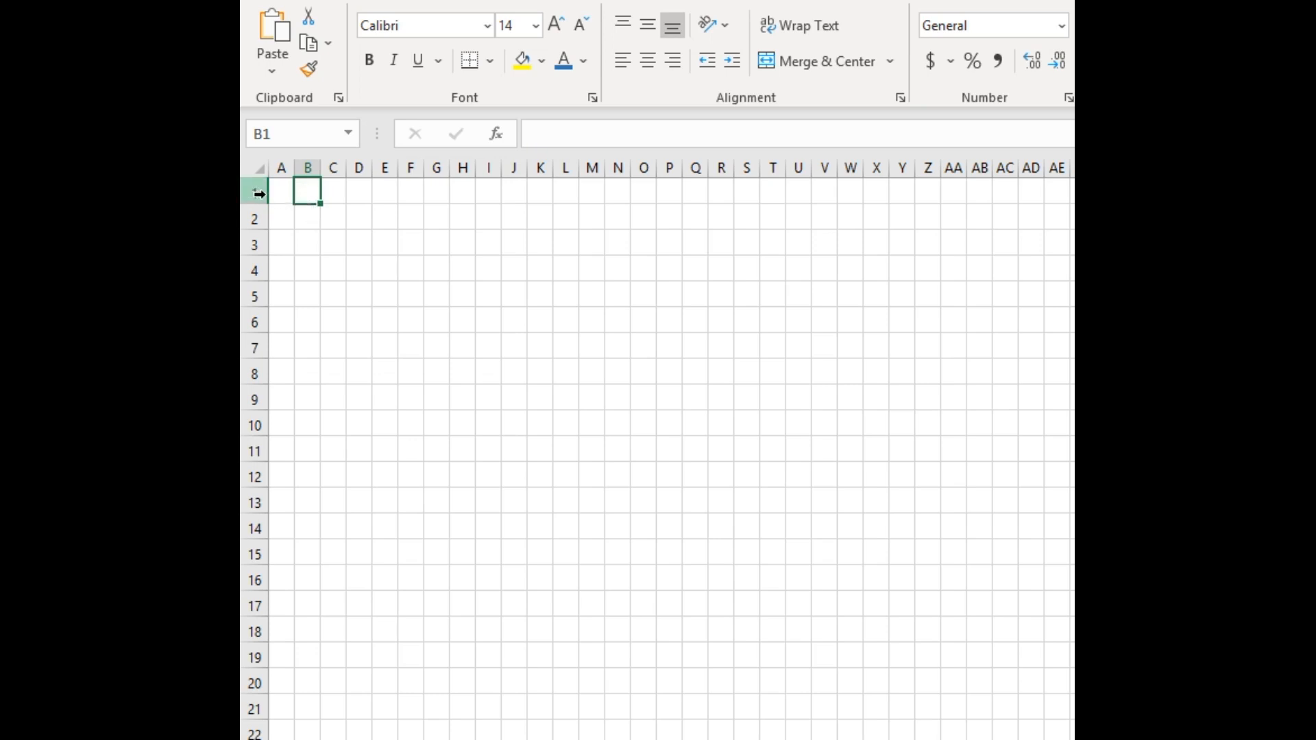
{"action": "left_click", "coordinate": [430, 343]}
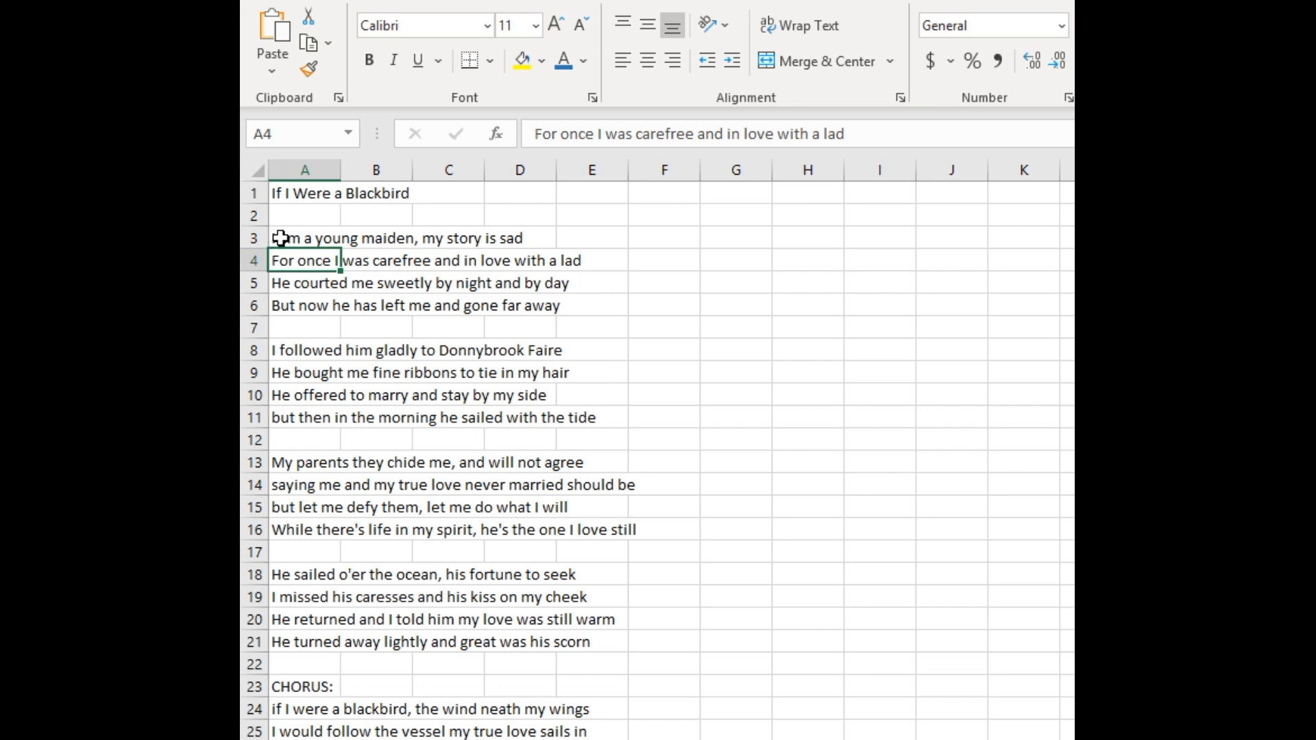
Copy the song lyrics in A1:F17 from the lyrics sheet and paste them at cell A1 of the square-grid sheet
{"action": "left_click_drag", "start_coordinate": [284, 195], "coordinate": [649, 548]}
{"action": "key", "text": "ctrl+c"}
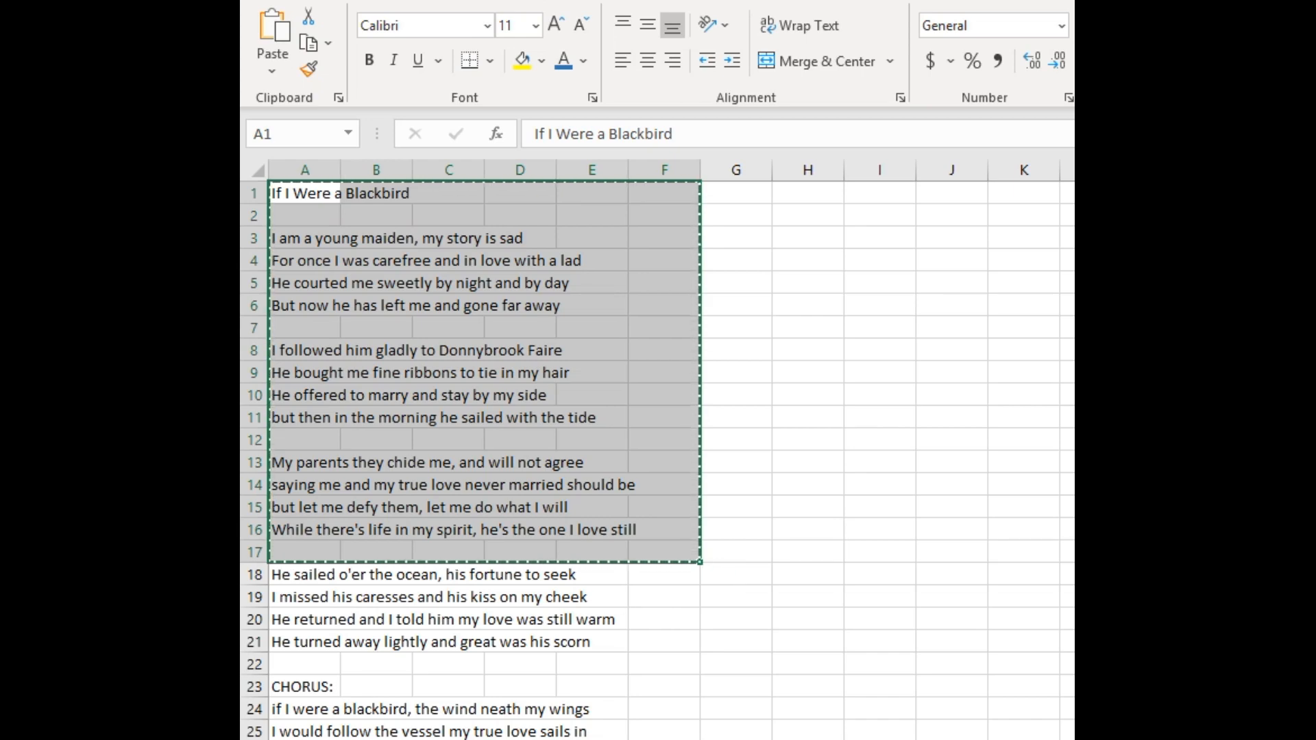
{"action": "key", "text": "ctrl+Page_Down"}
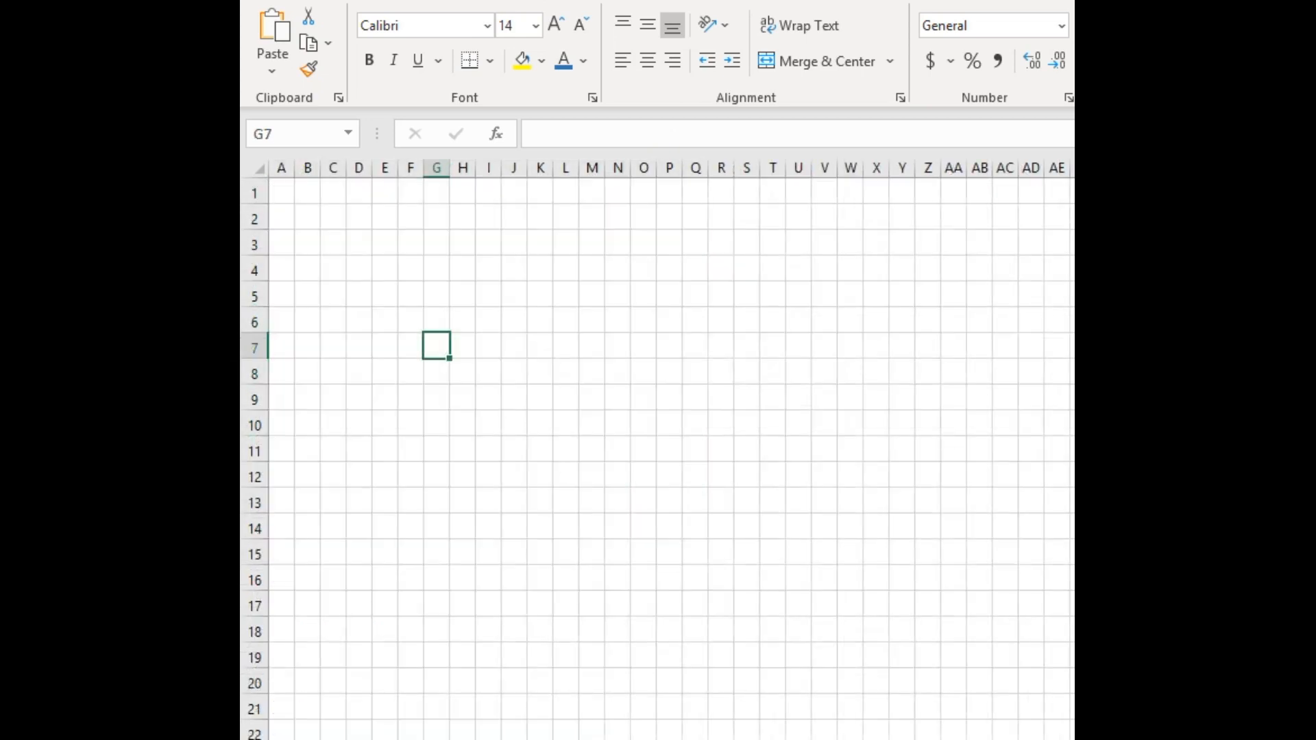
{"action": "left_click", "coordinate": [286, 194]}
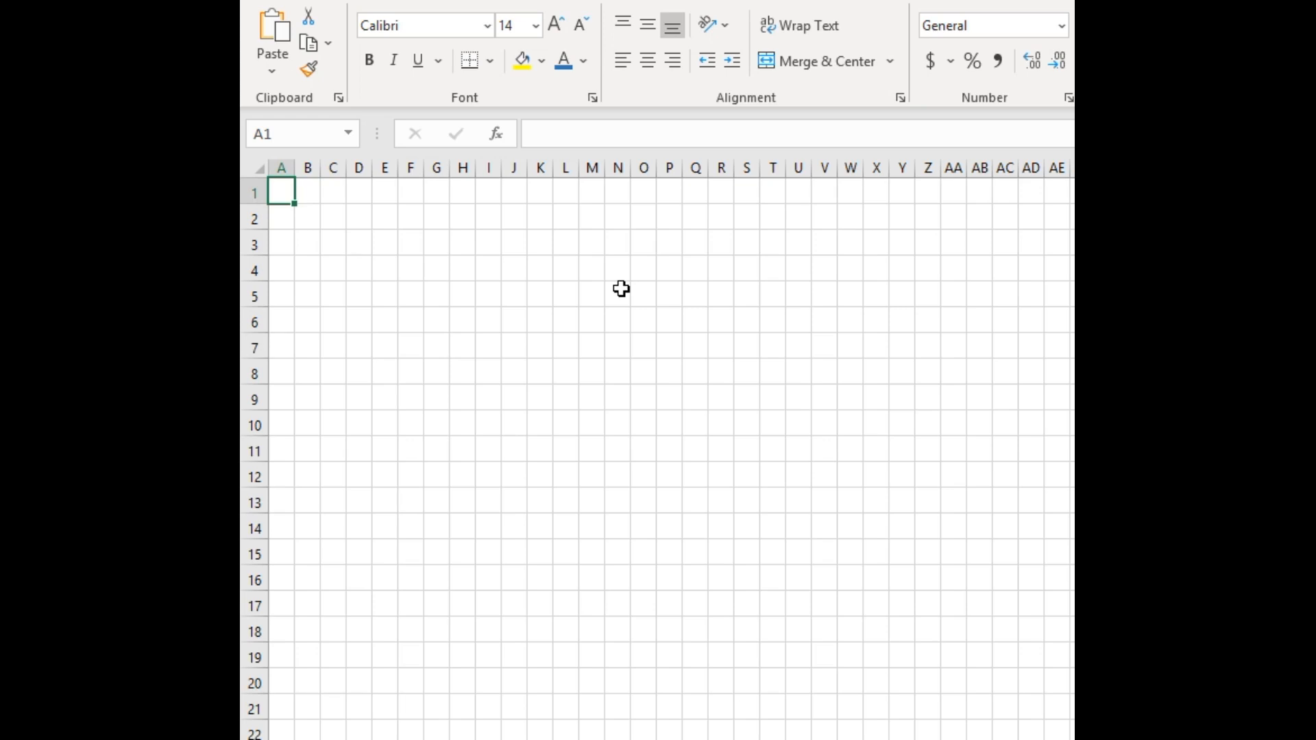
{"action": "key", "text": "ctrl+v"}
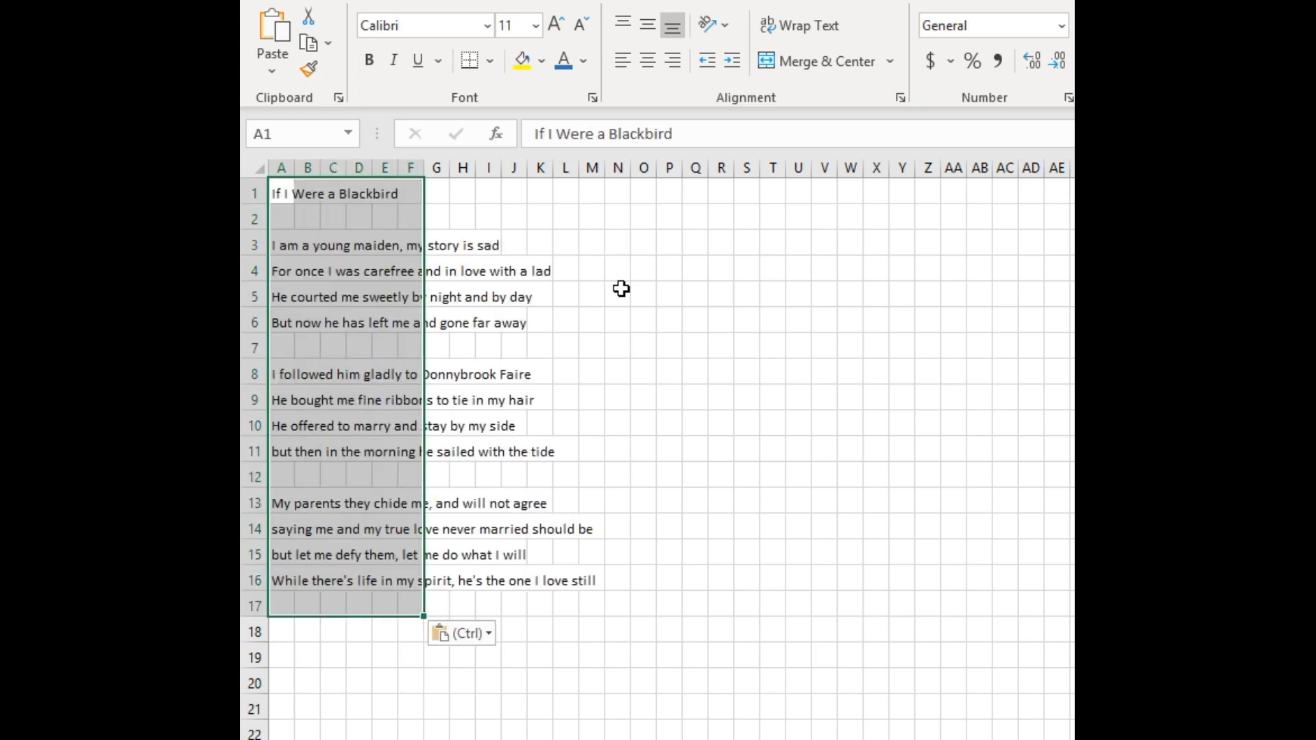
{"action": "left_click", "coordinate": [640, 430]}
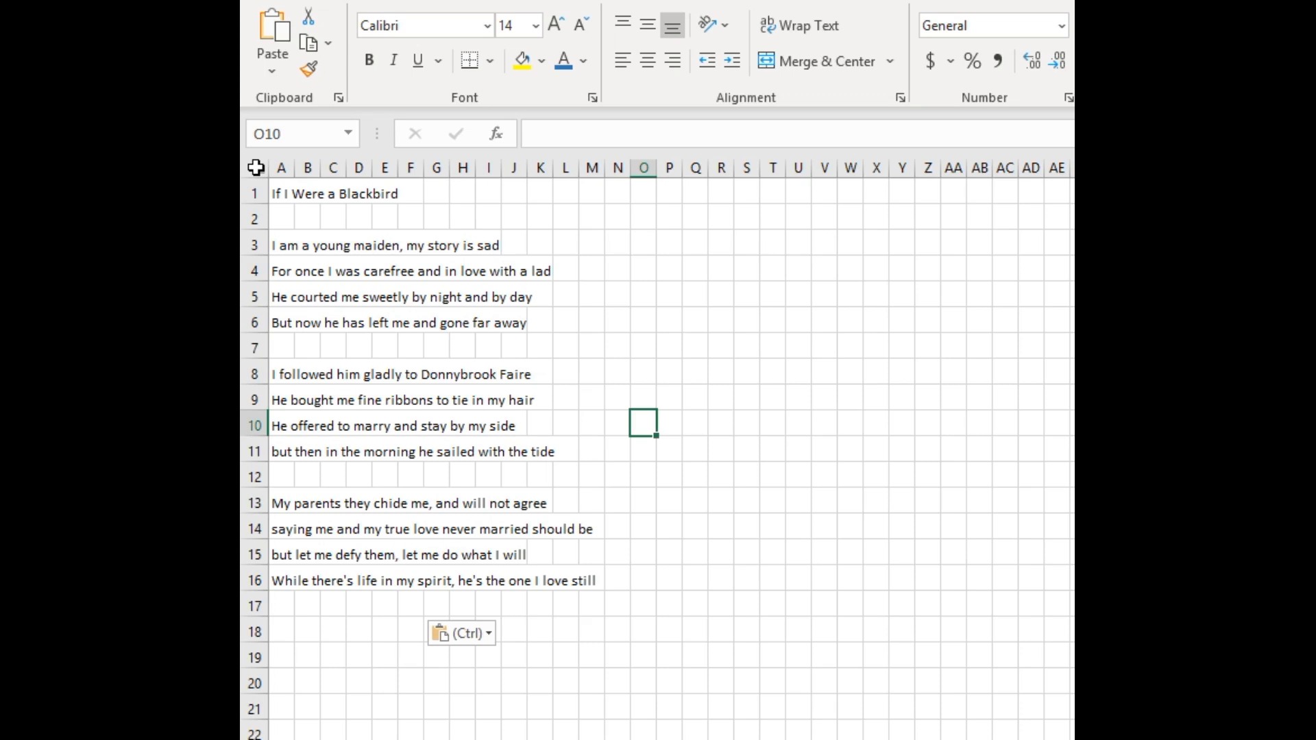
Try font sizes 14 and 16 on the entire lyrics sheet, and set it to 18
{"action": "left_click", "coordinate": [255, 168]}
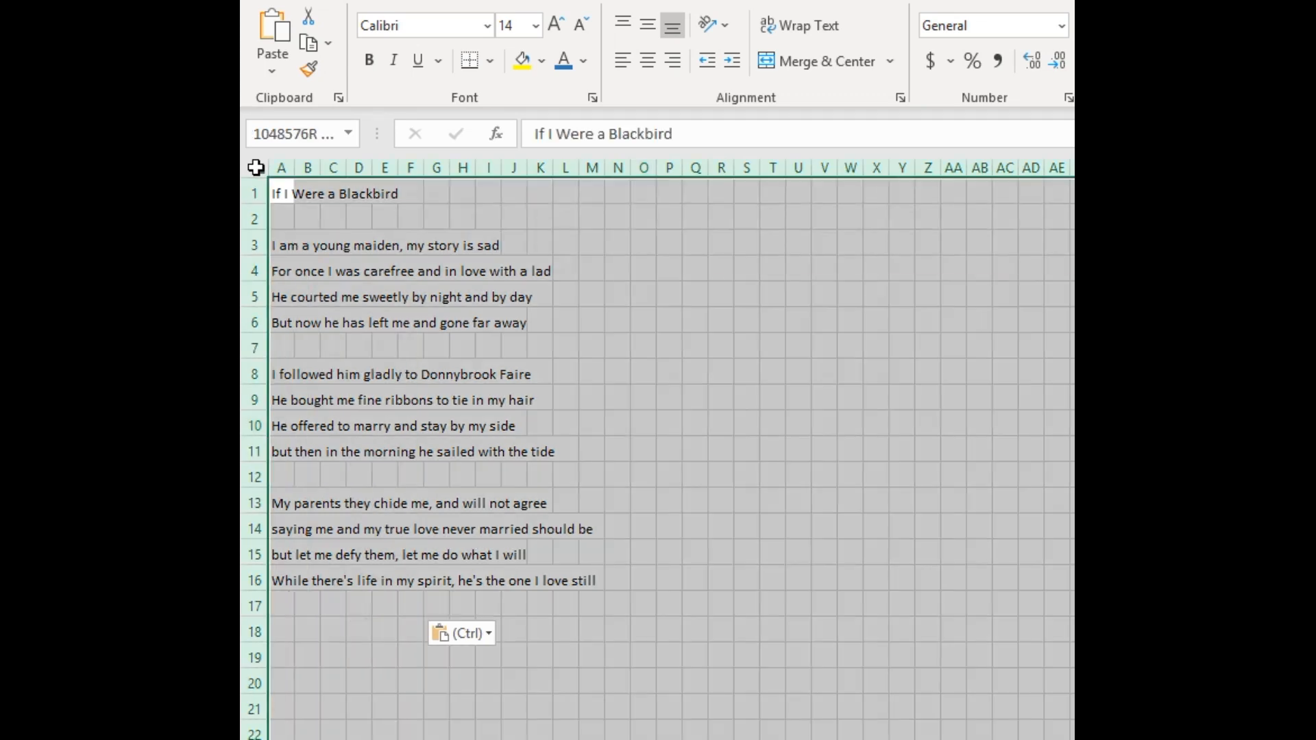
{"action": "left_click", "coordinate": [534, 26]}
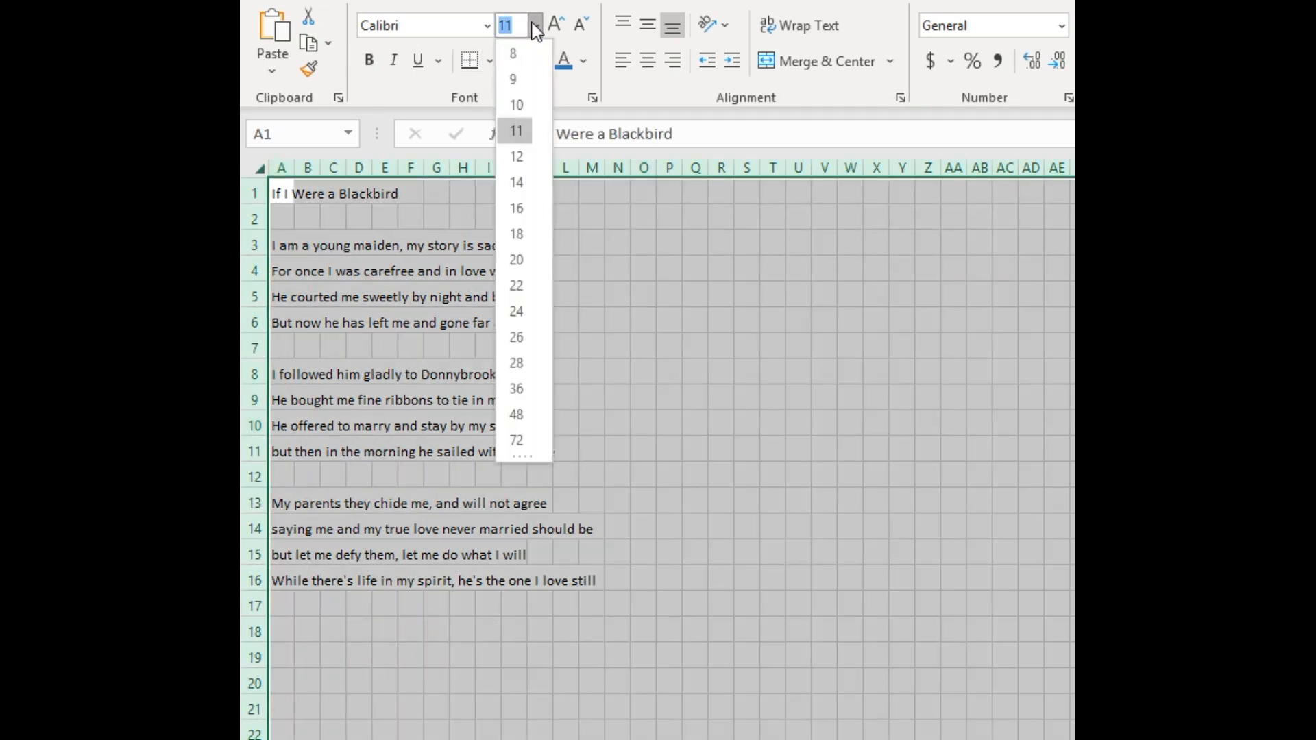
{"action": "left_click", "coordinate": [517, 187]}
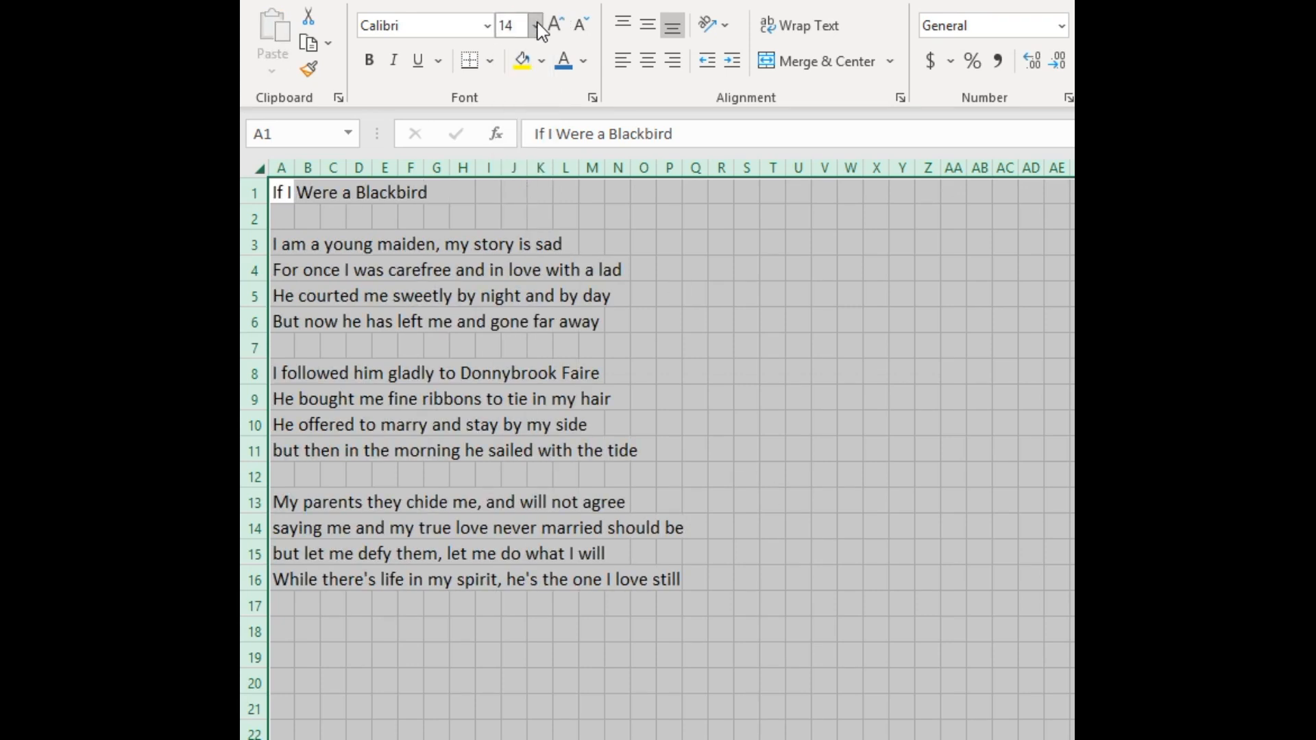
{"action": "left_click", "coordinate": [538, 26]}
{"action": "left_click", "coordinate": [518, 203]}
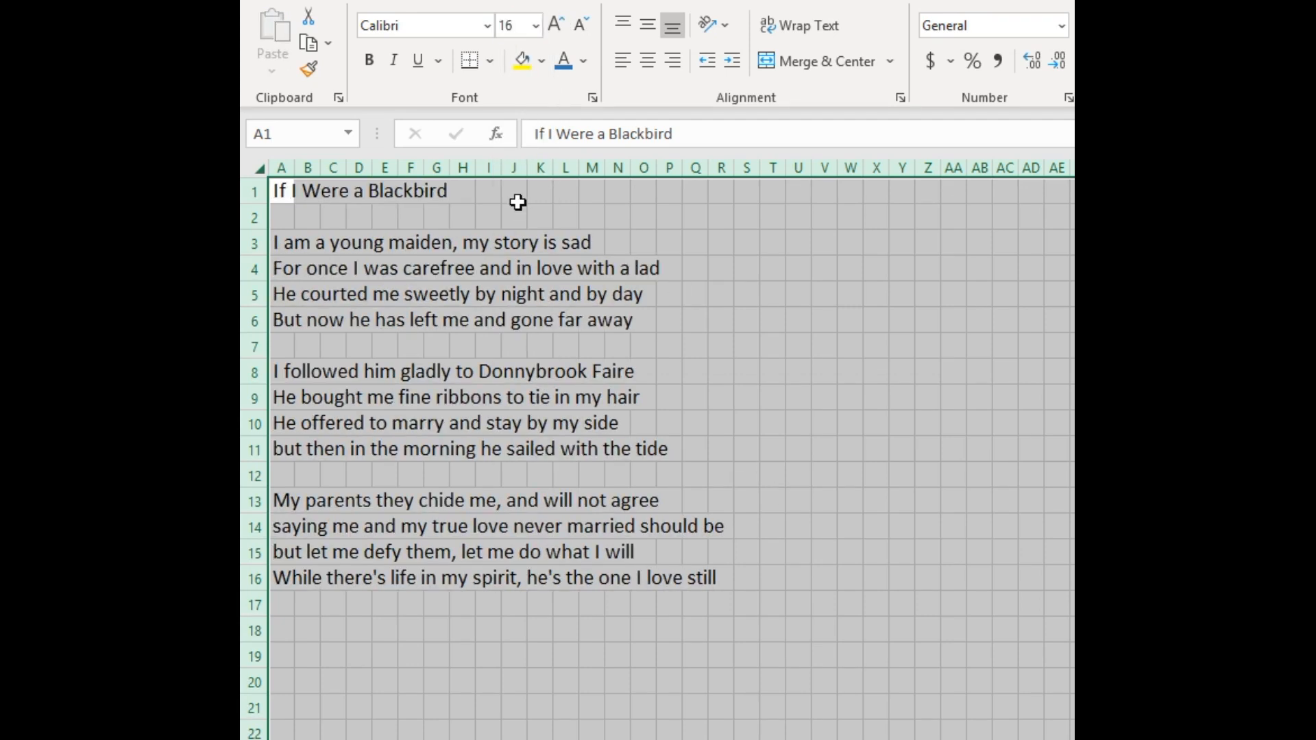
{"action": "left_click", "coordinate": [535, 26]}
{"action": "left_click", "coordinate": [522, 235]}
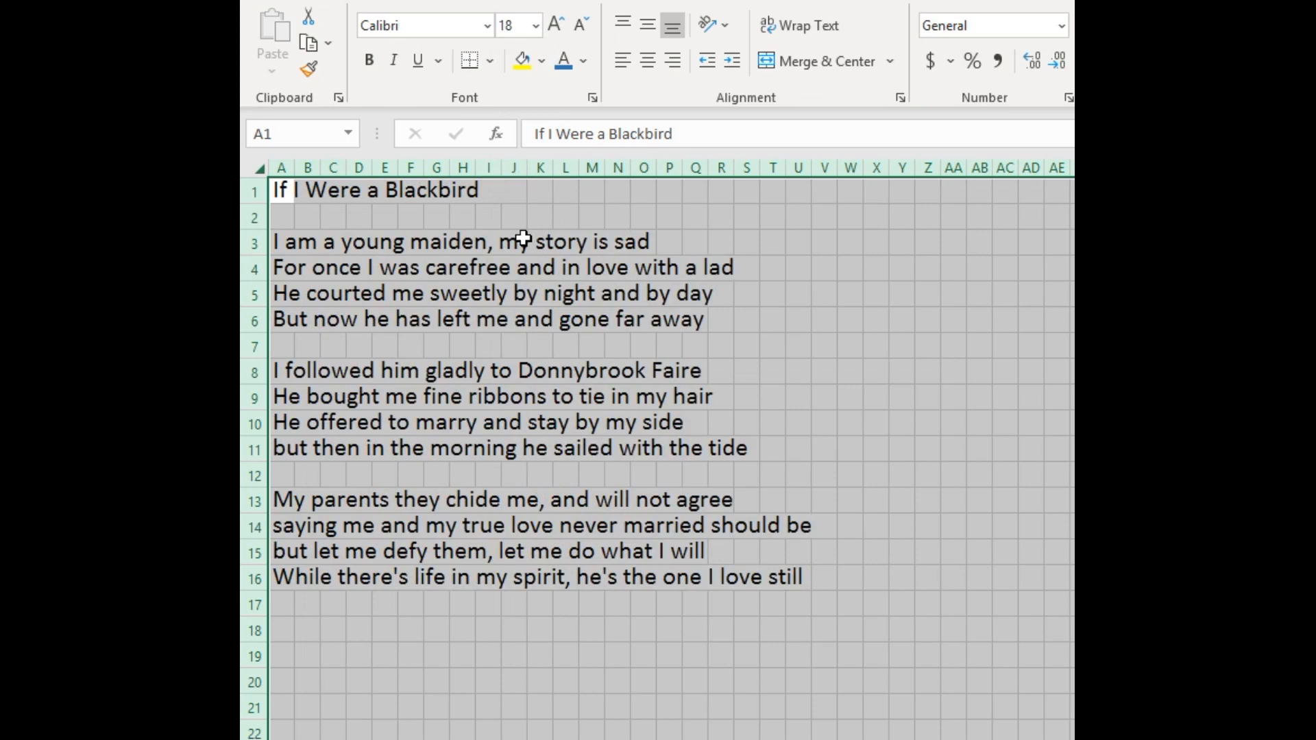
{"action": "left_click", "coordinate": [851, 315]}
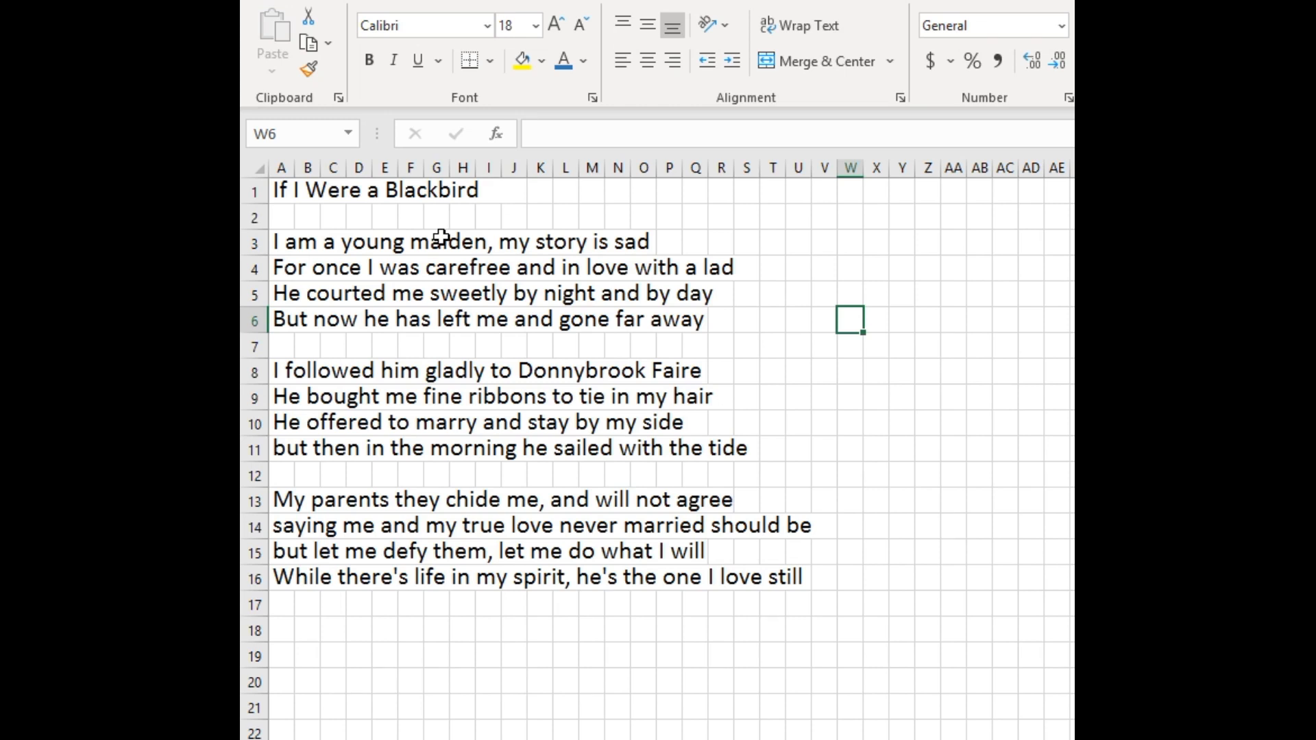
Insert a blank row above each of the second, third and fourth lines of the first verse
{"action": "left_click", "coordinate": [254, 271]}
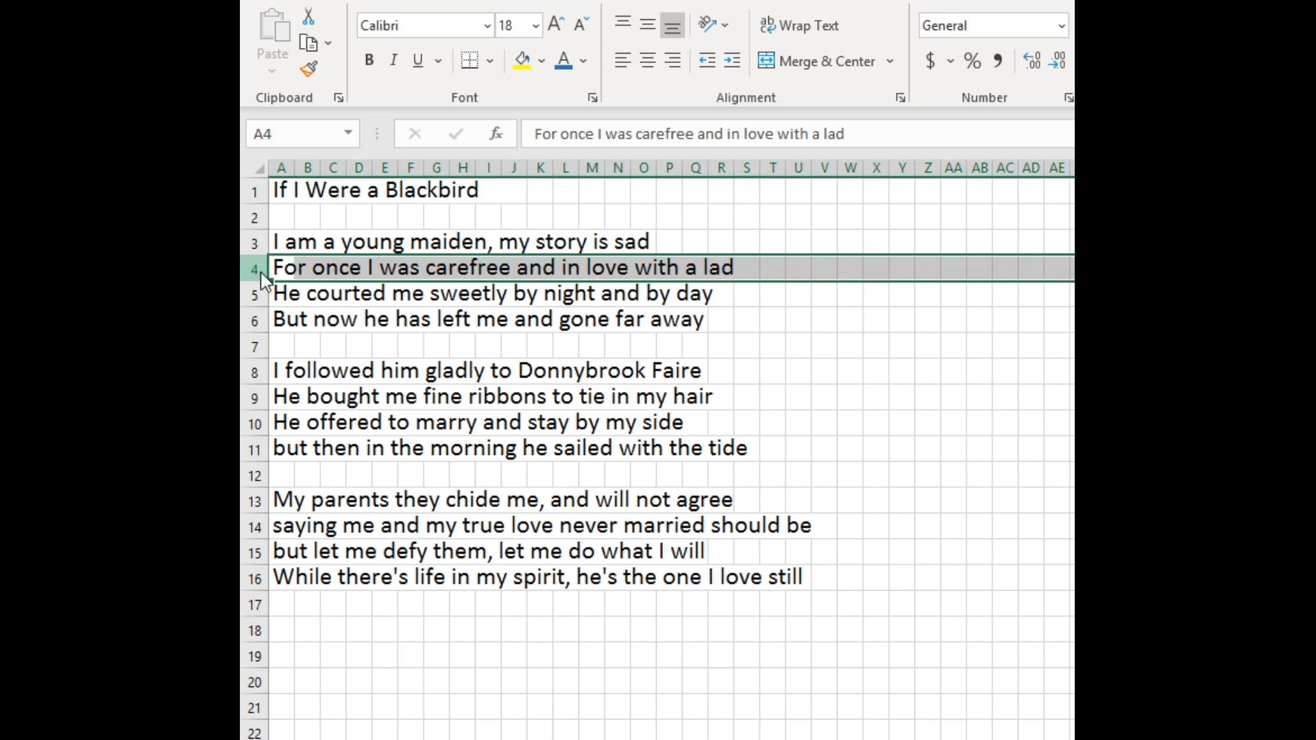
{"action": "right_click", "coordinate": [253, 269]}
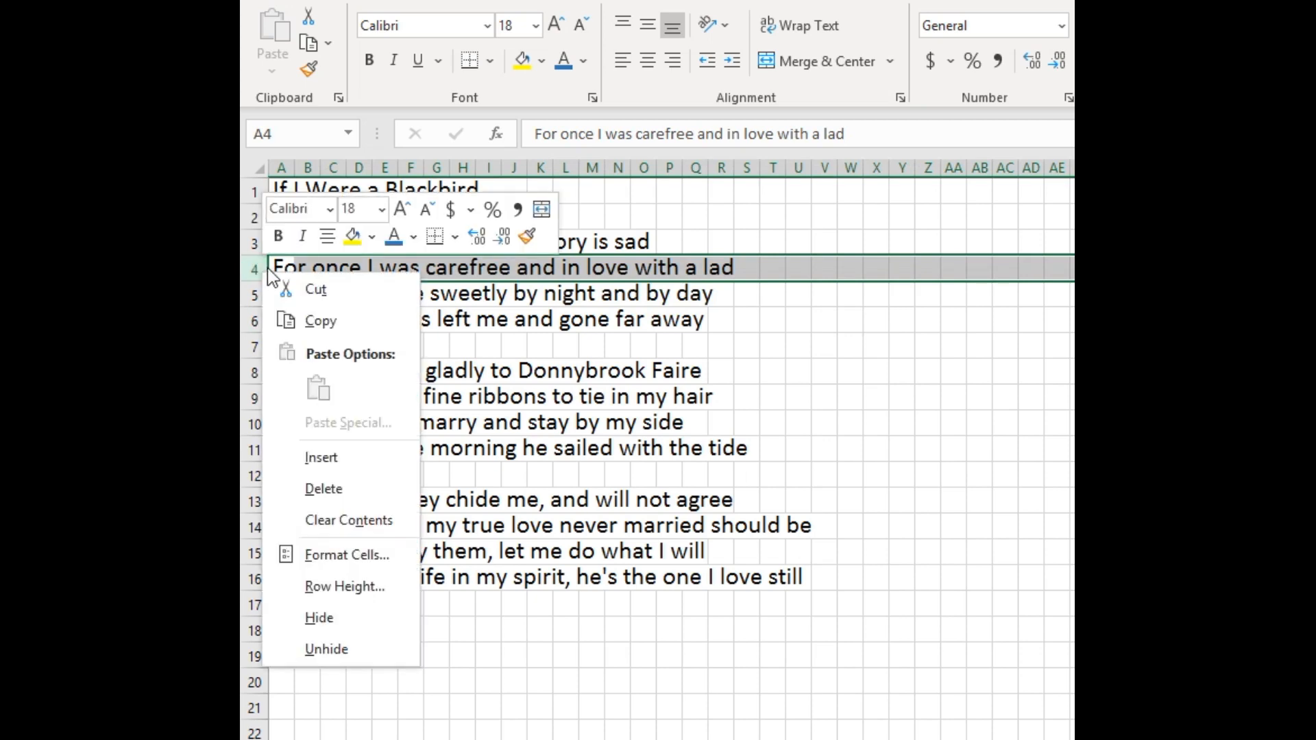
{"action": "left_click", "coordinate": [339, 457]}
{"action": "left_click", "coordinate": [253, 323]}
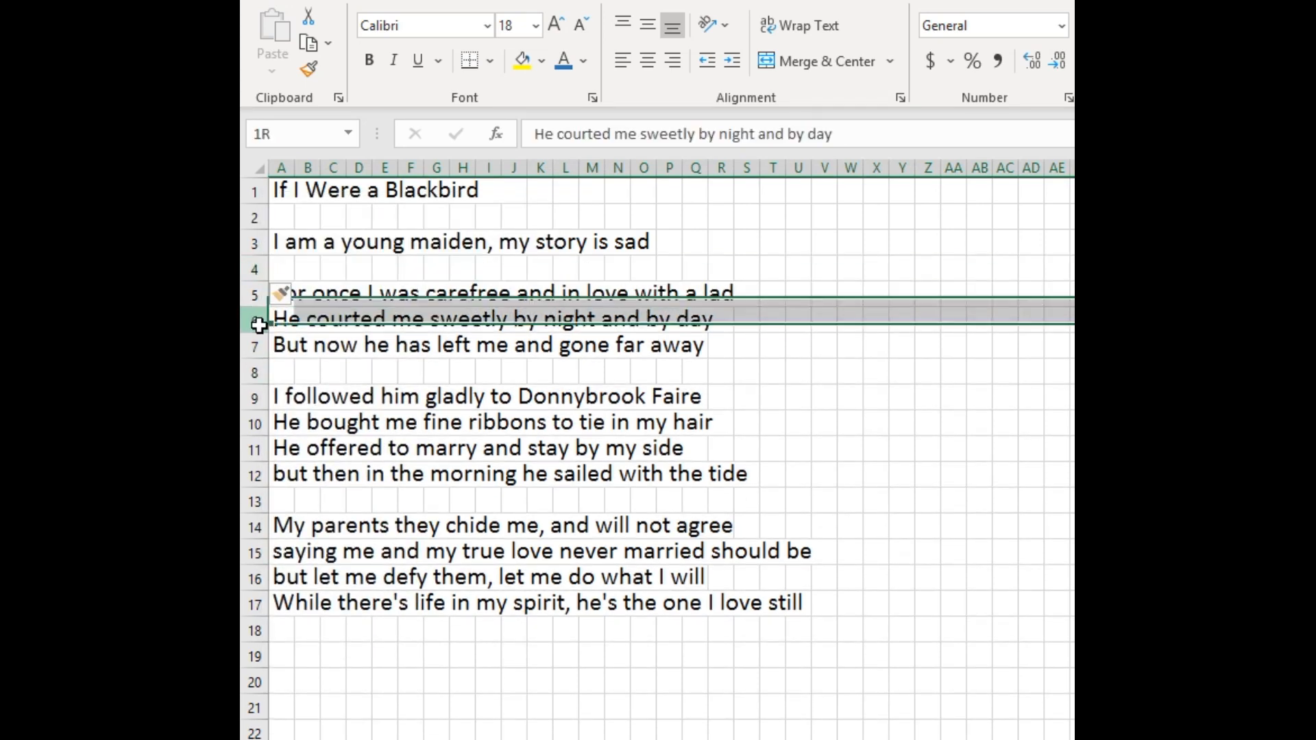
{"action": "right_click", "coordinate": [254, 322]}
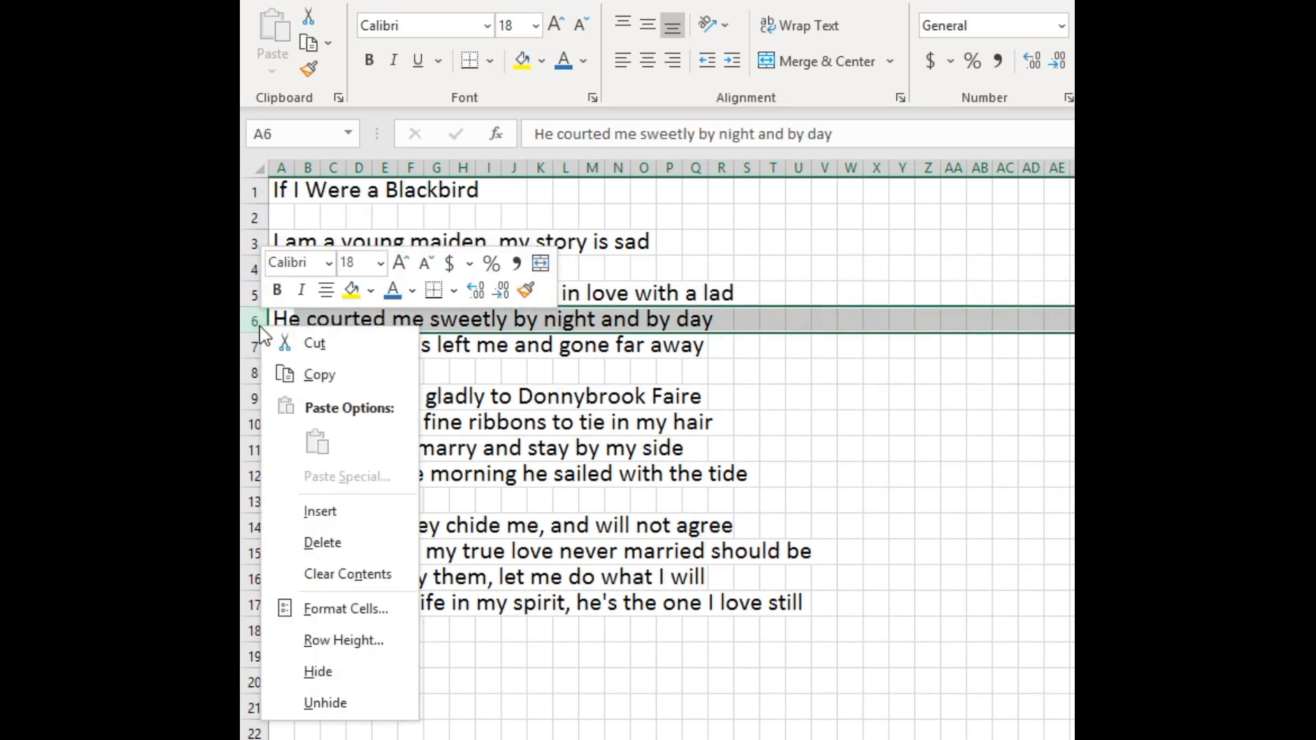
{"action": "left_click", "coordinate": [332, 507]}
{"action": "left_click", "coordinate": [255, 373]}
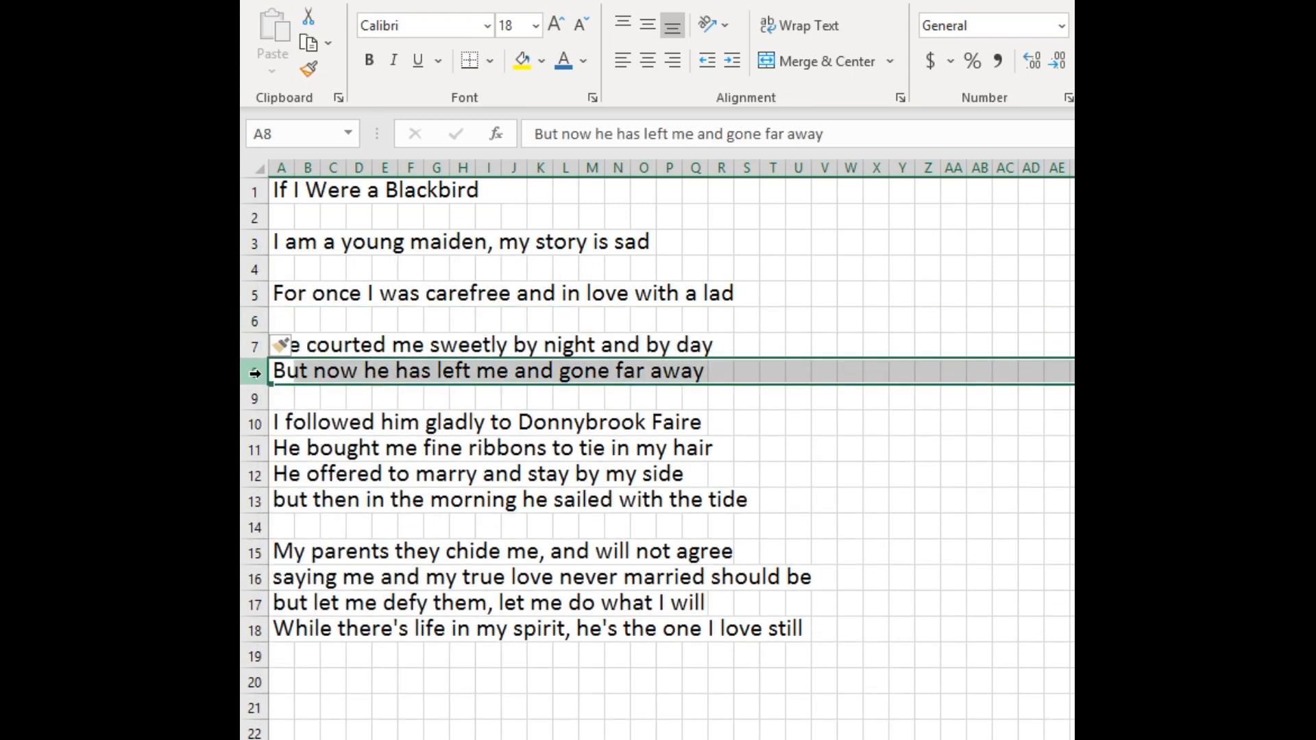
{"action": "right_click", "coordinate": [260, 373]}
{"action": "left_click", "coordinate": [323, 561]}
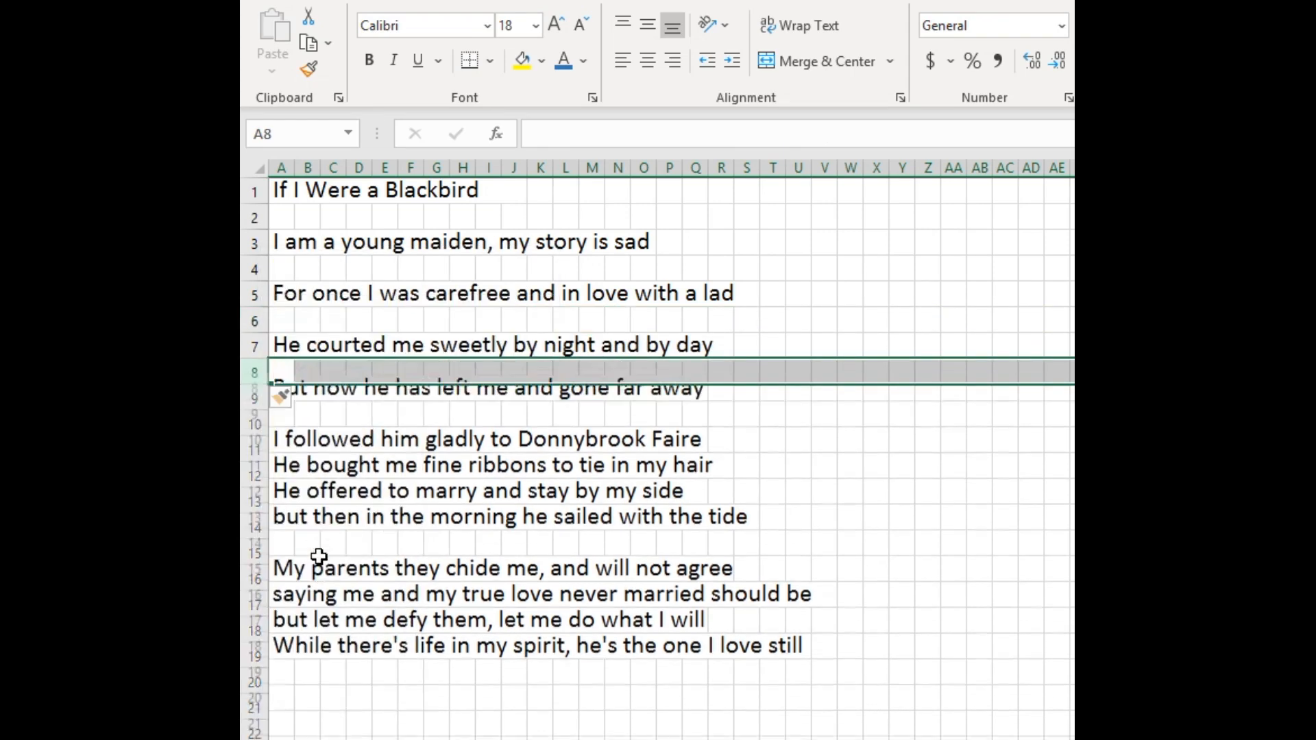
Insert an extra blank row between the first verse and the line "I followed him gladly to Donnybrook Faire"
{"action": "left_click", "coordinate": [253, 424]}
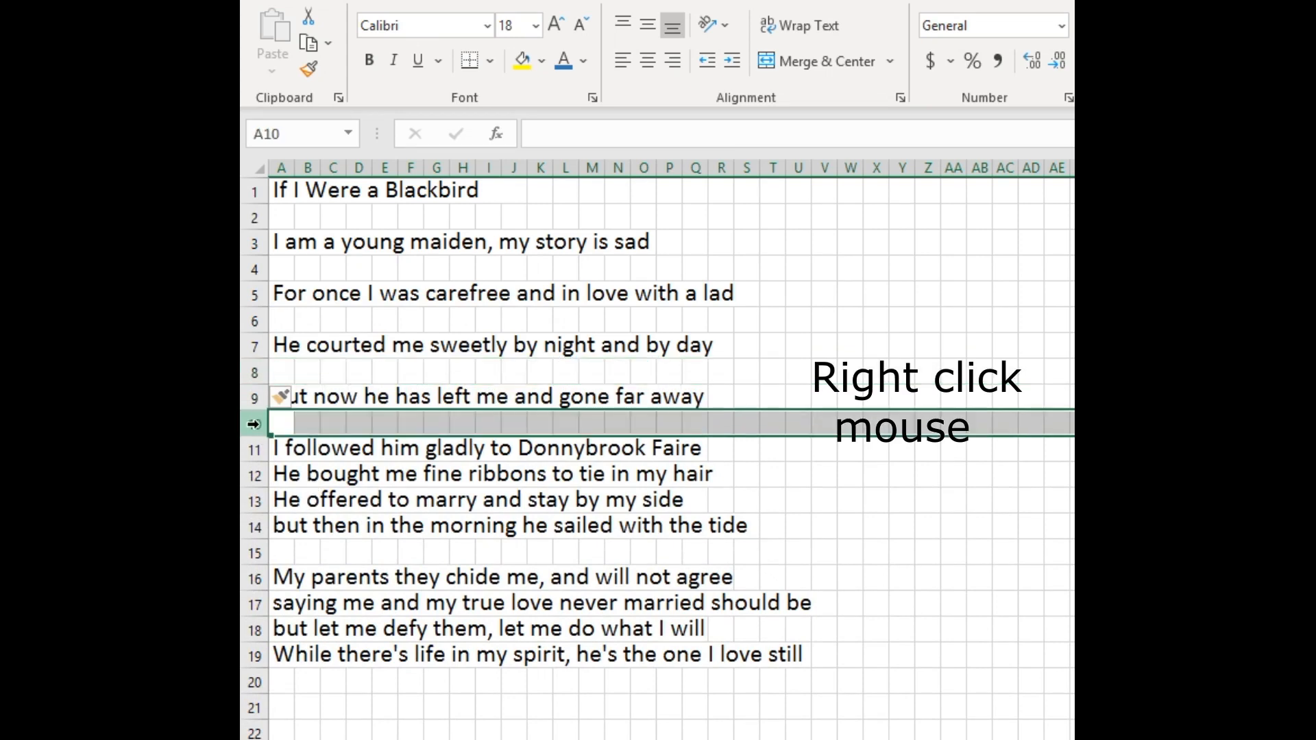
{"action": "right_click", "coordinate": [259, 425]}
{"action": "left_click", "coordinate": [340, 610]}
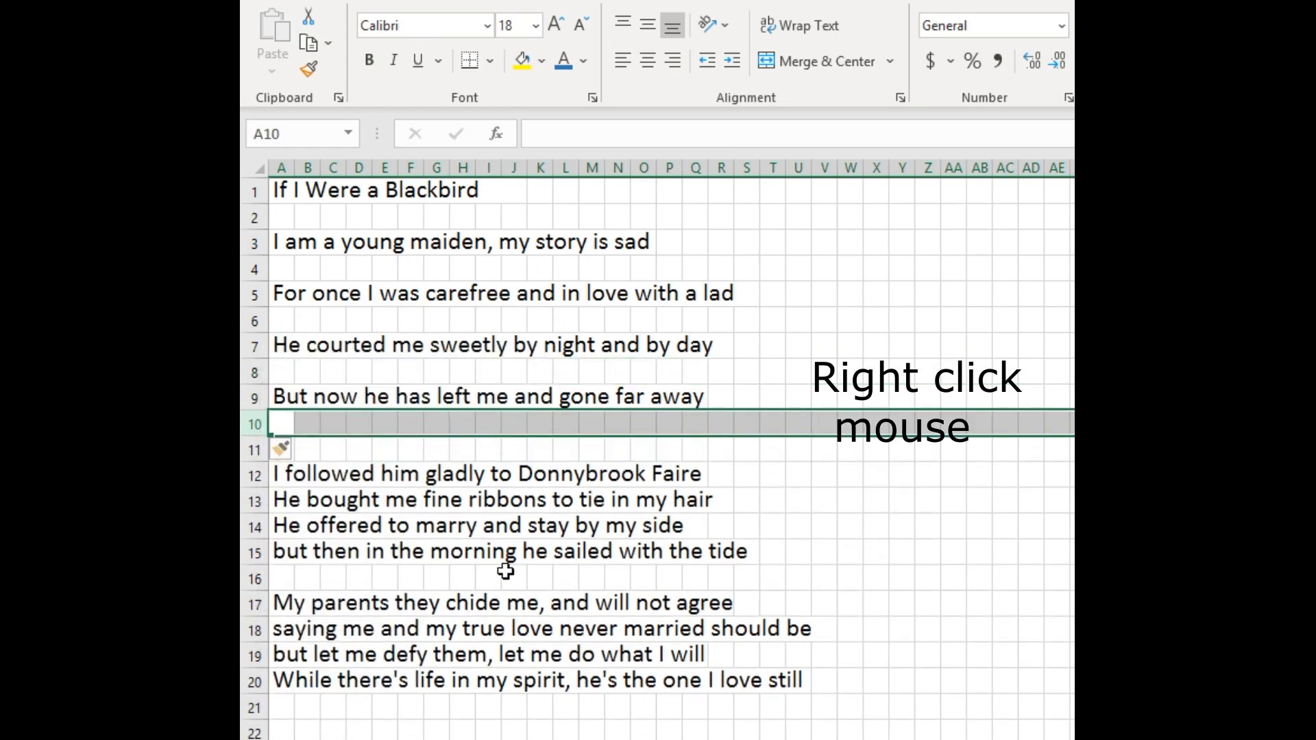
Insert a blank row above each of the second, third and fourth lines of the second verse
{"action": "left_click", "coordinate": [507, 573]}
{"action": "left_click", "coordinate": [254, 501]}
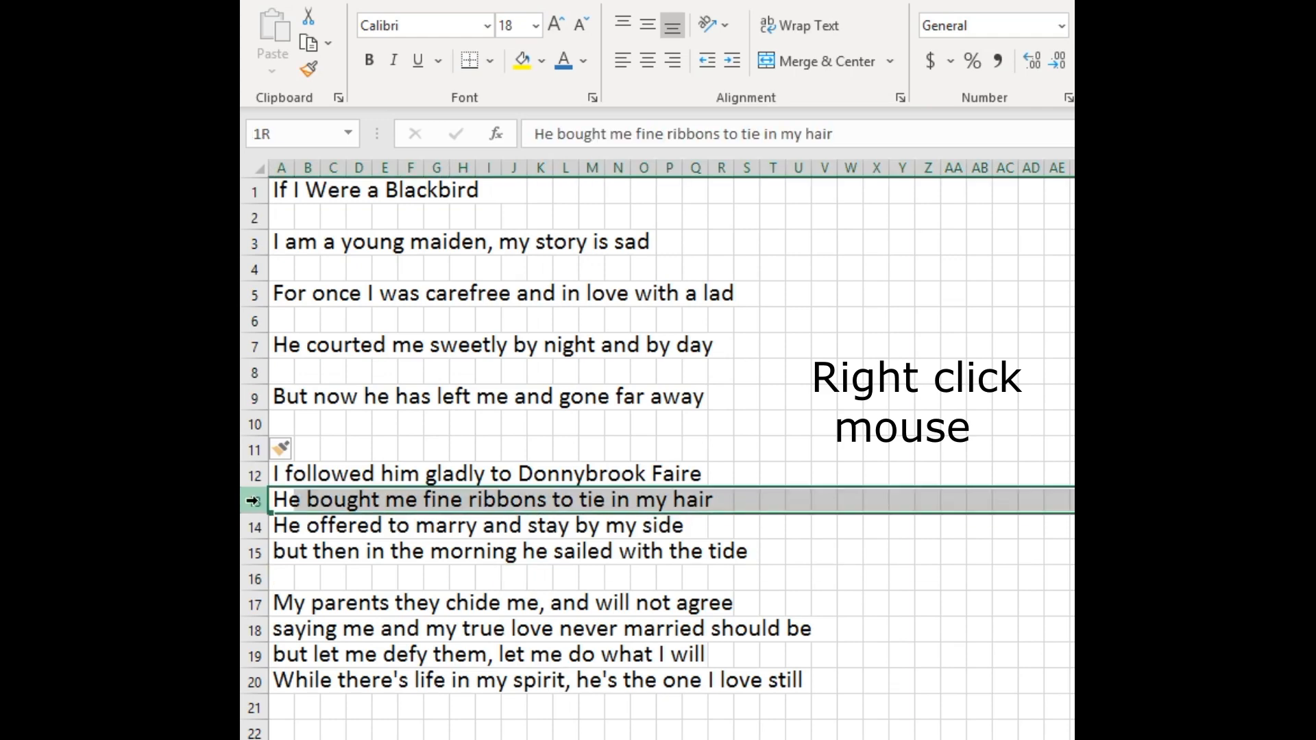
{"action": "right_click", "coordinate": [258, 500]}
{"action": "left_click", "coordinate": [320, 686]}
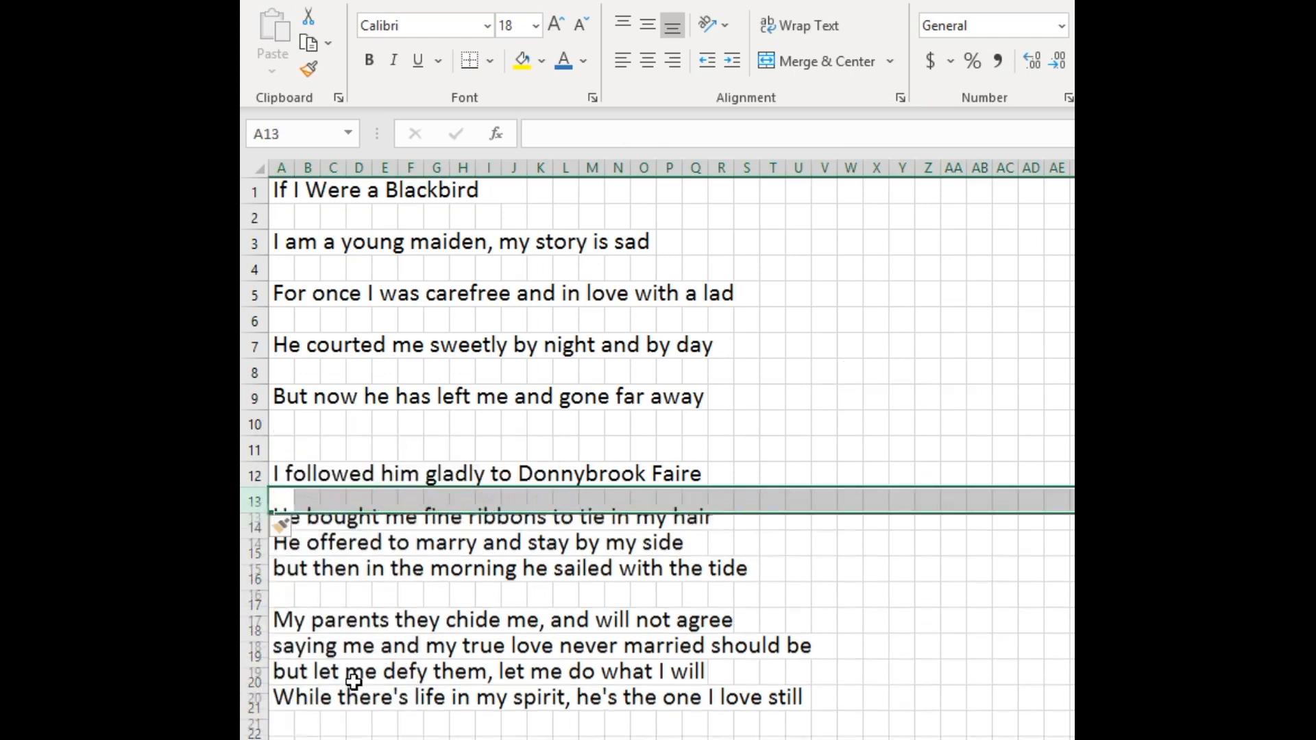
{"action": "left_click", "coordinate": [253, 551]}
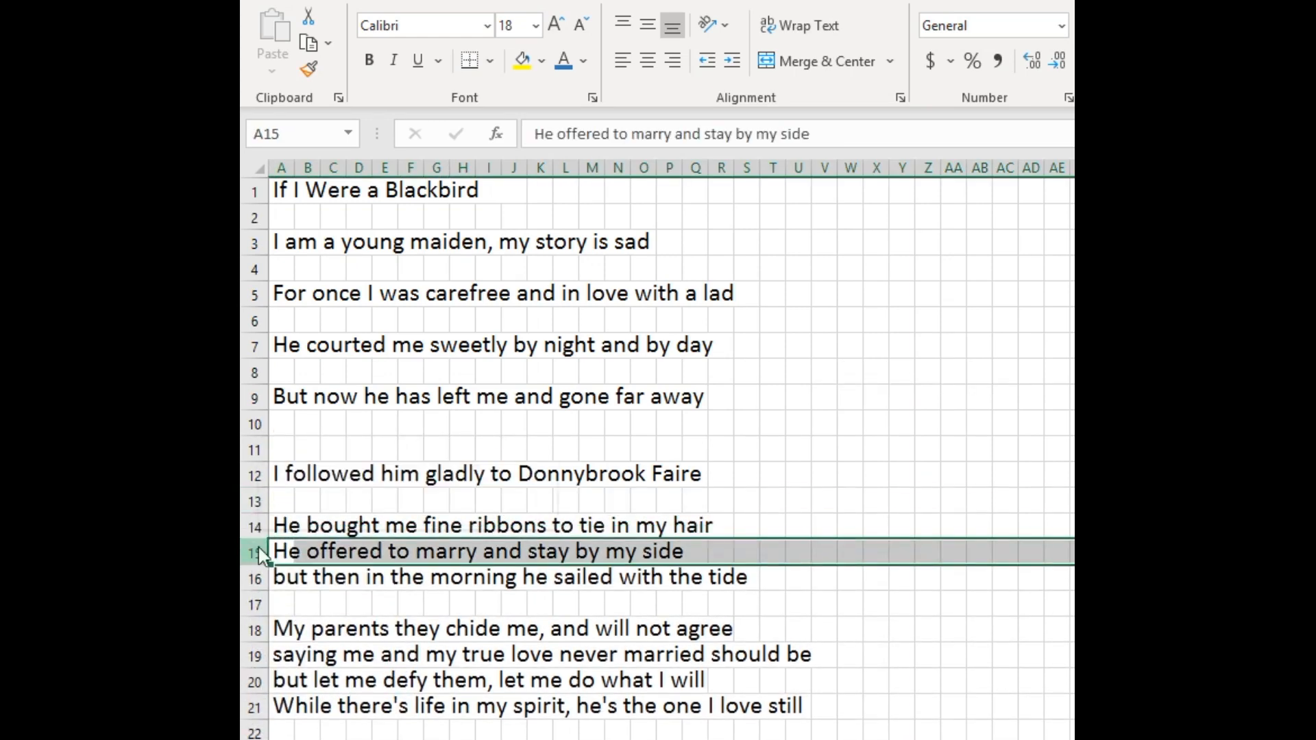
{"action": "right_click", "coordinate": [255, 551]}
{"action": "left_click", "coordinate": [337, 726]}
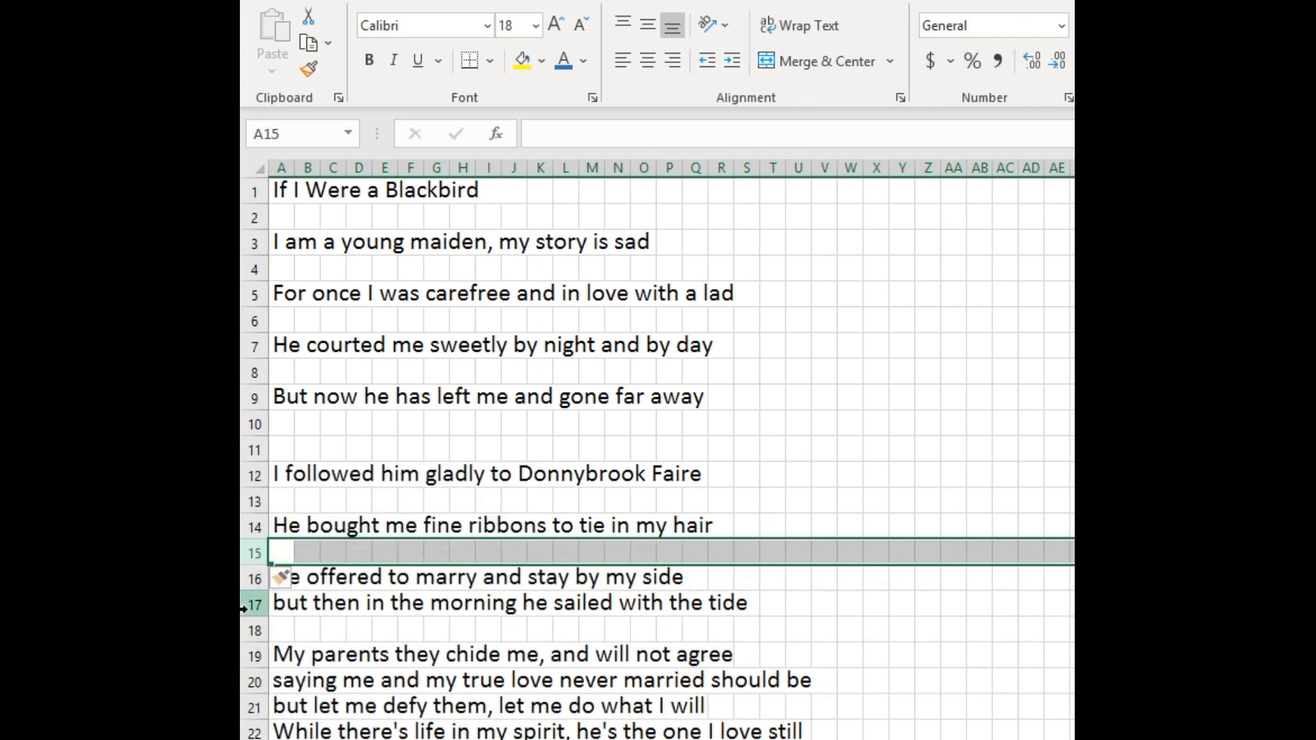
{"action": "left_click", "coordinate": [258, 602]}
{"action": "right_click", "coordinate": [260, 606]}
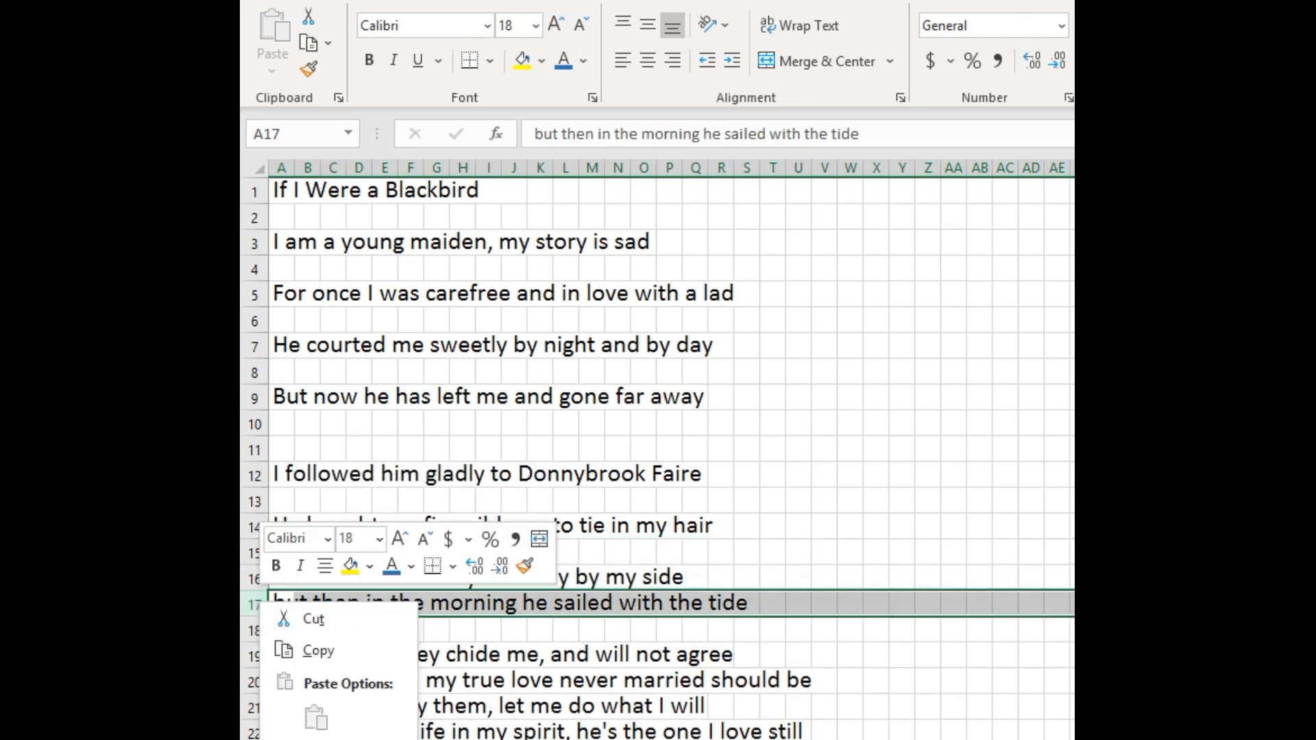
{"action": "left_click", "coordinate": [338, 726]}
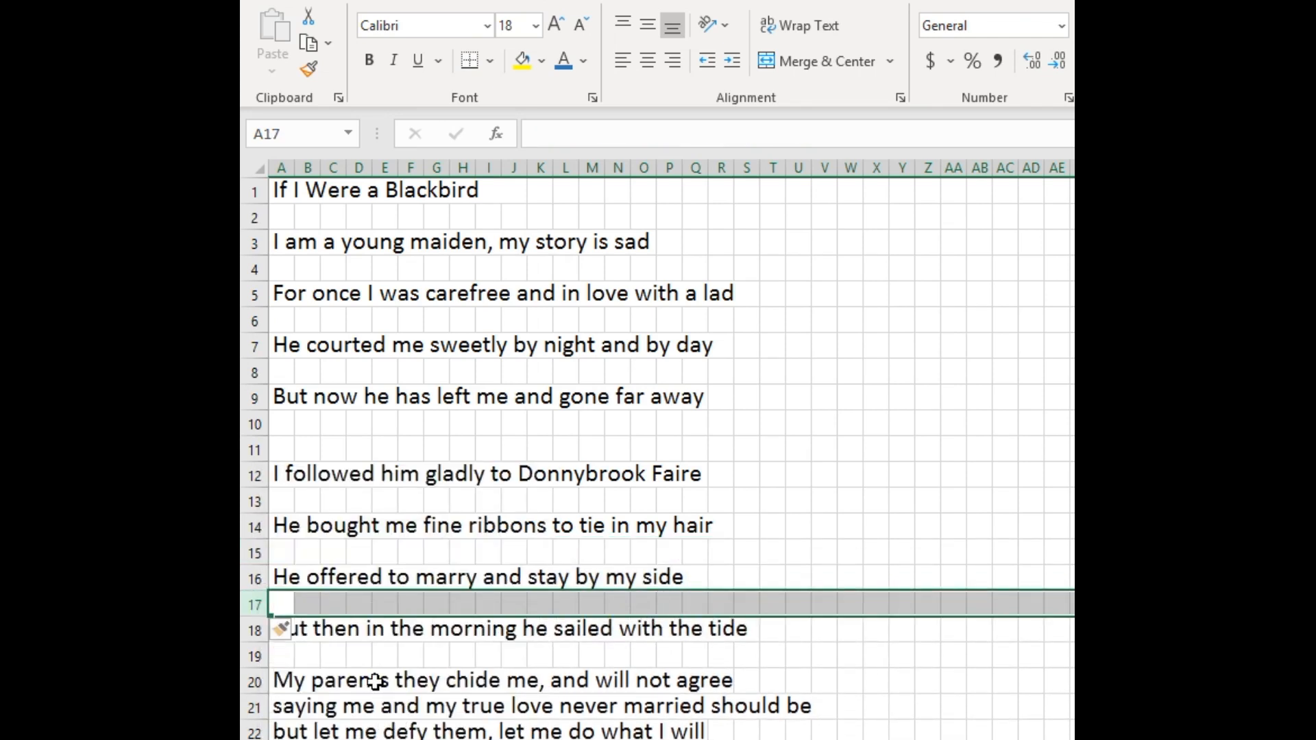
Insert an extra blank row between the second verse and the line "My parents they chide me, and will not agree"
{"action": "left_click", "coordinate": [329, 651]}
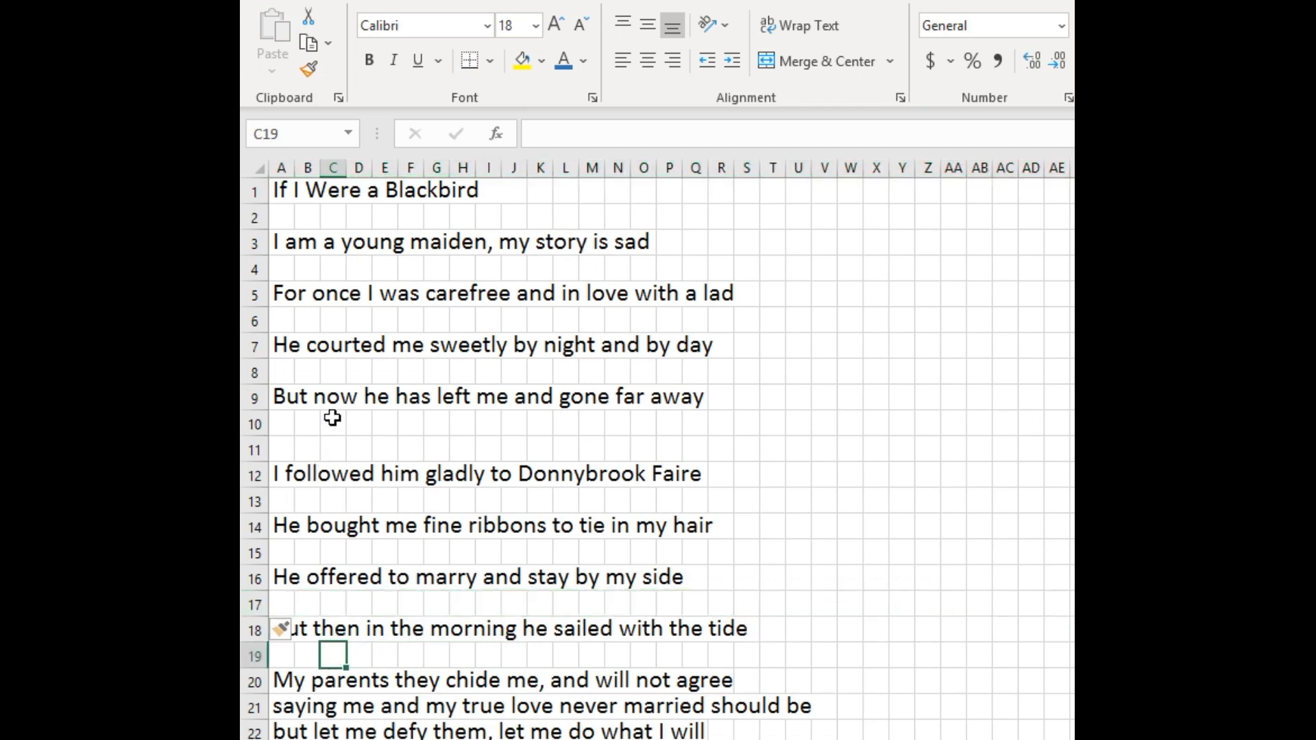
{"action": "left_click", "coordinate": [255, 656]}
{"action": "right_click", "coordinate": [255, 656]}
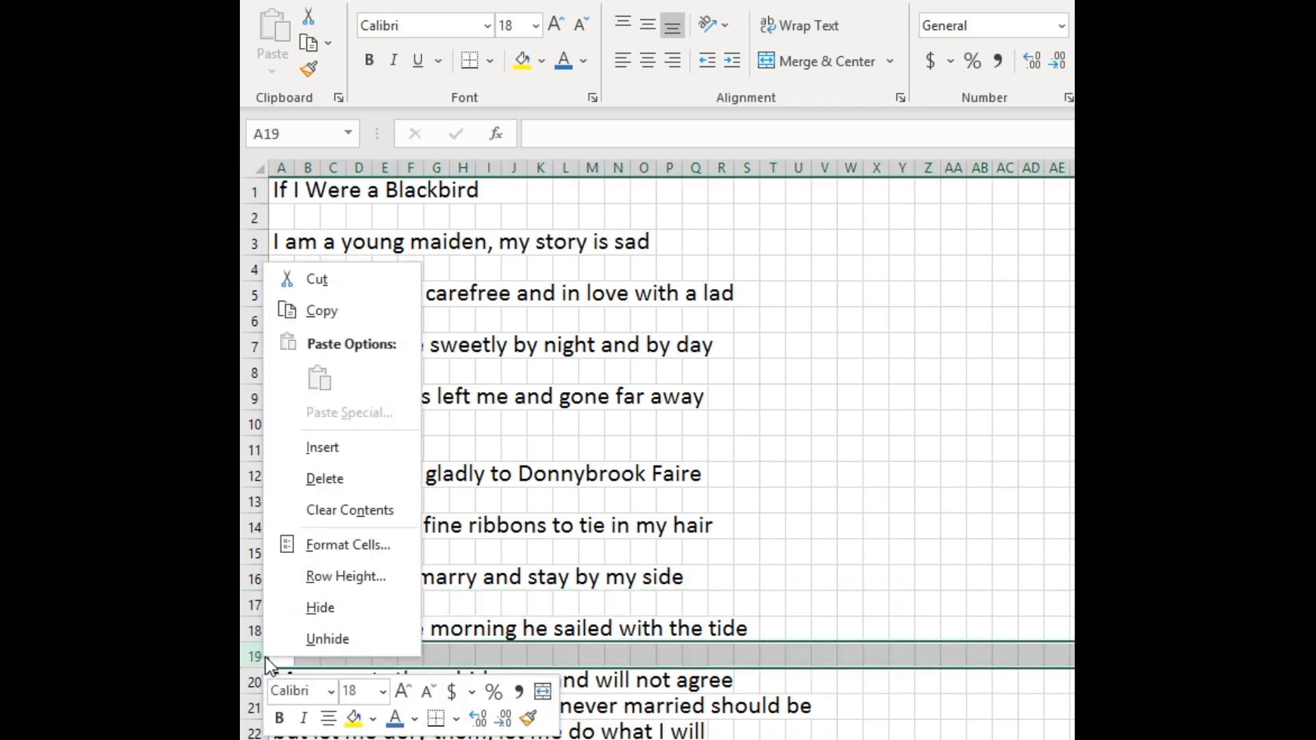
{"action": "left_click", "coordinate": [335, 453]}
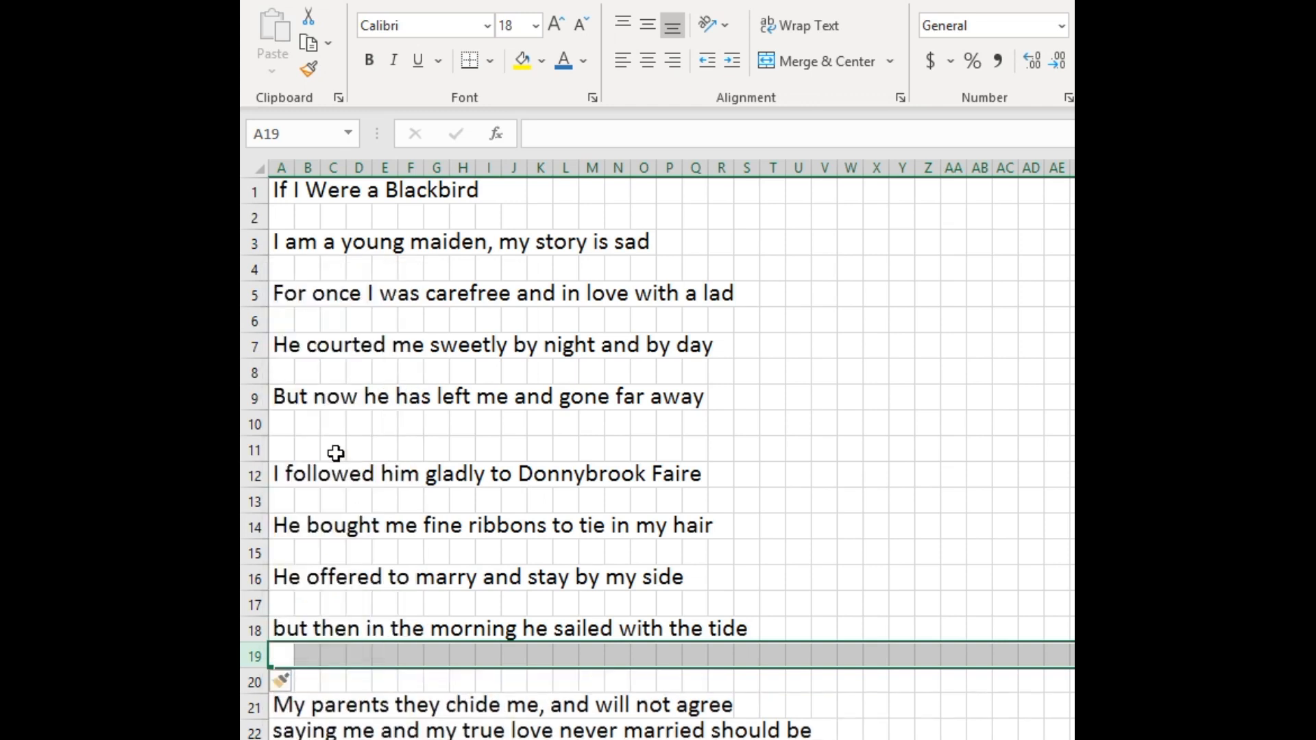
{"action": "left_click", "coordinate": [350, 689]}
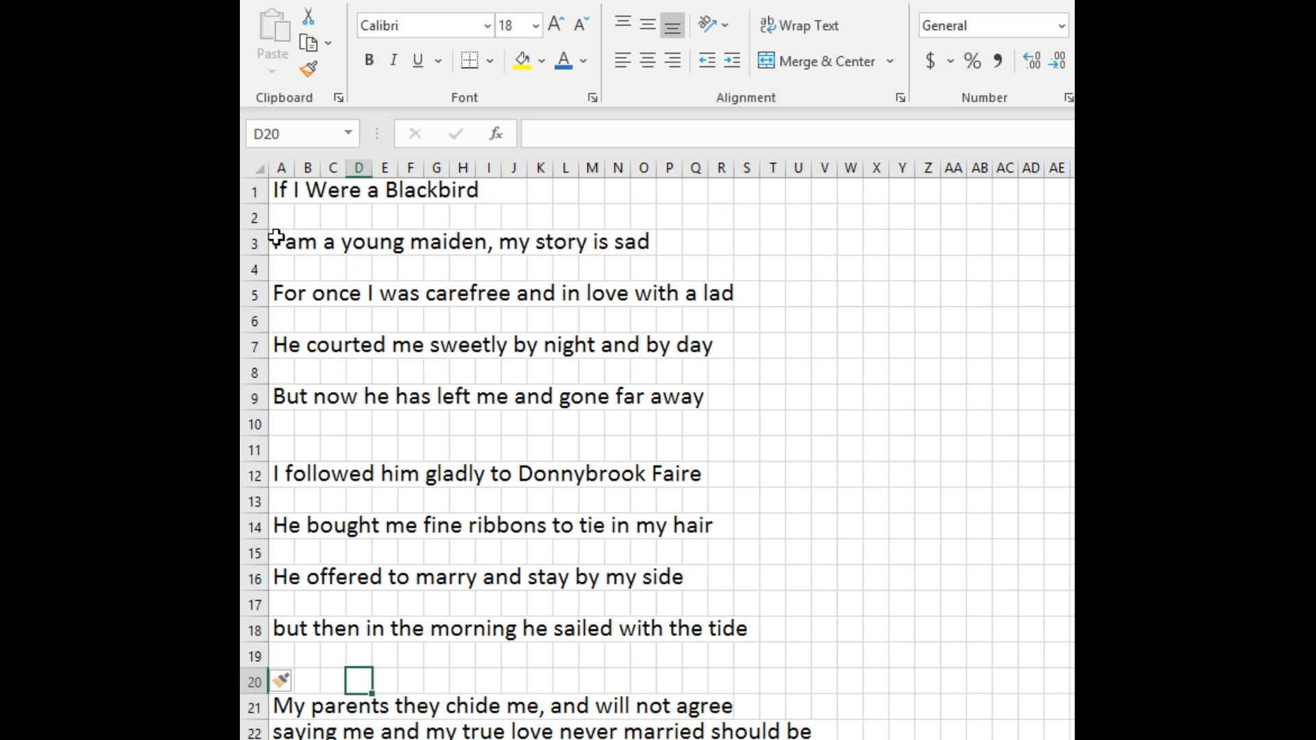
Set the font colour of the first verse to blue and of the second verse to dark red
{"action": "left_click_drag", "start_coordinate": [276, 237], "coordinate": [758, 426]}
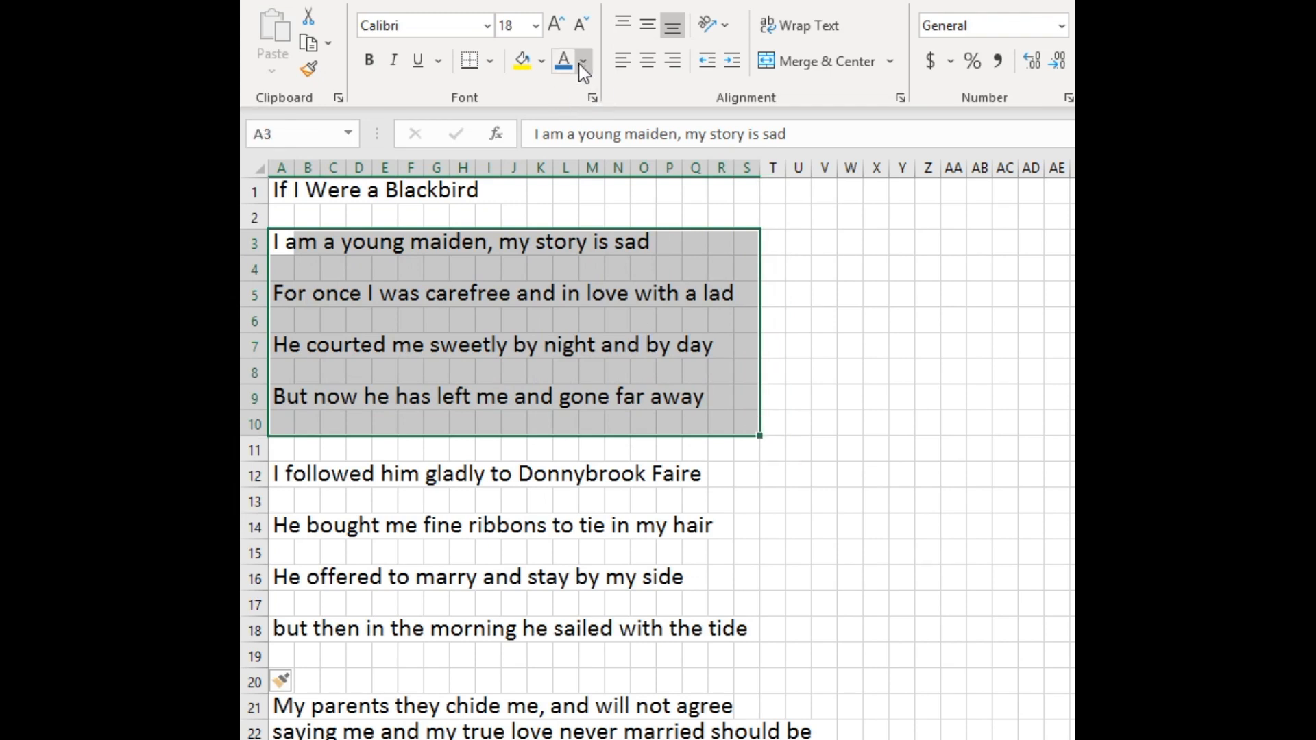
{"action": "left_click", "coordinate": [561, 63]}
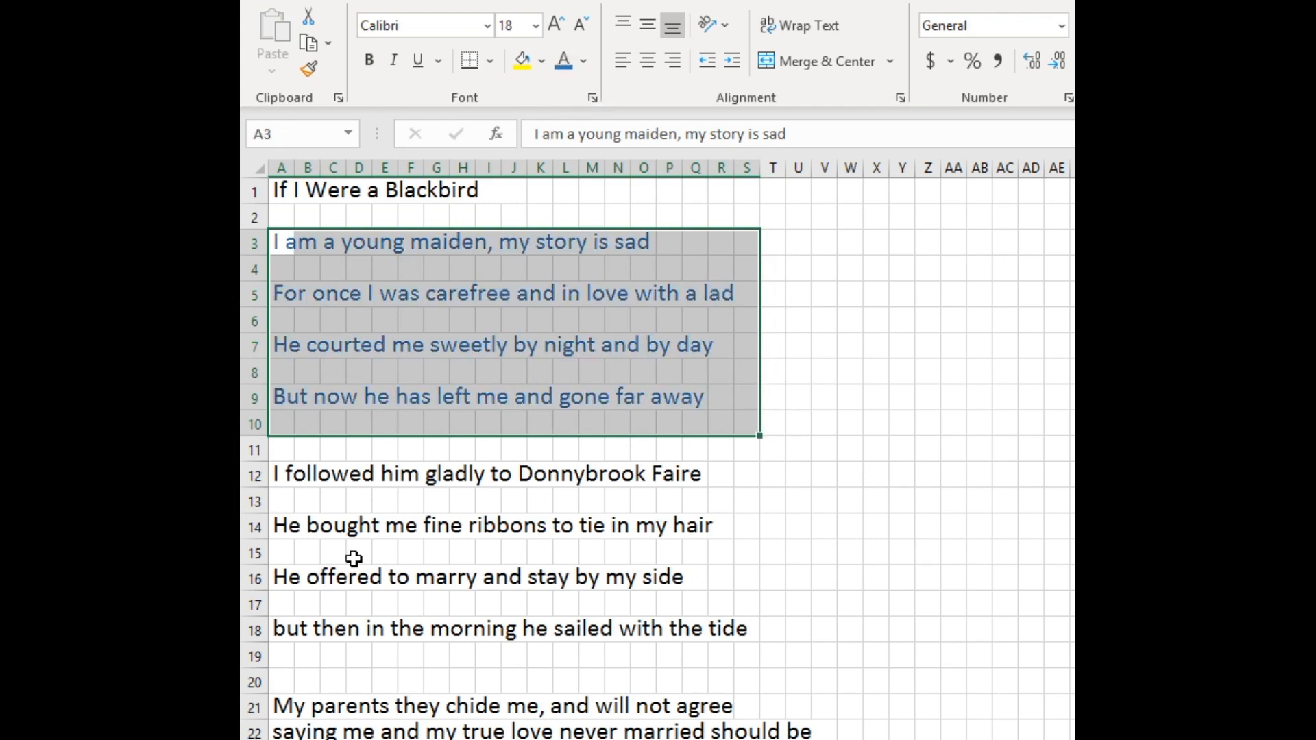
{"action": "left_click_drag", "start_coordinate": [284, 472], "coordinate": [755, 637]}
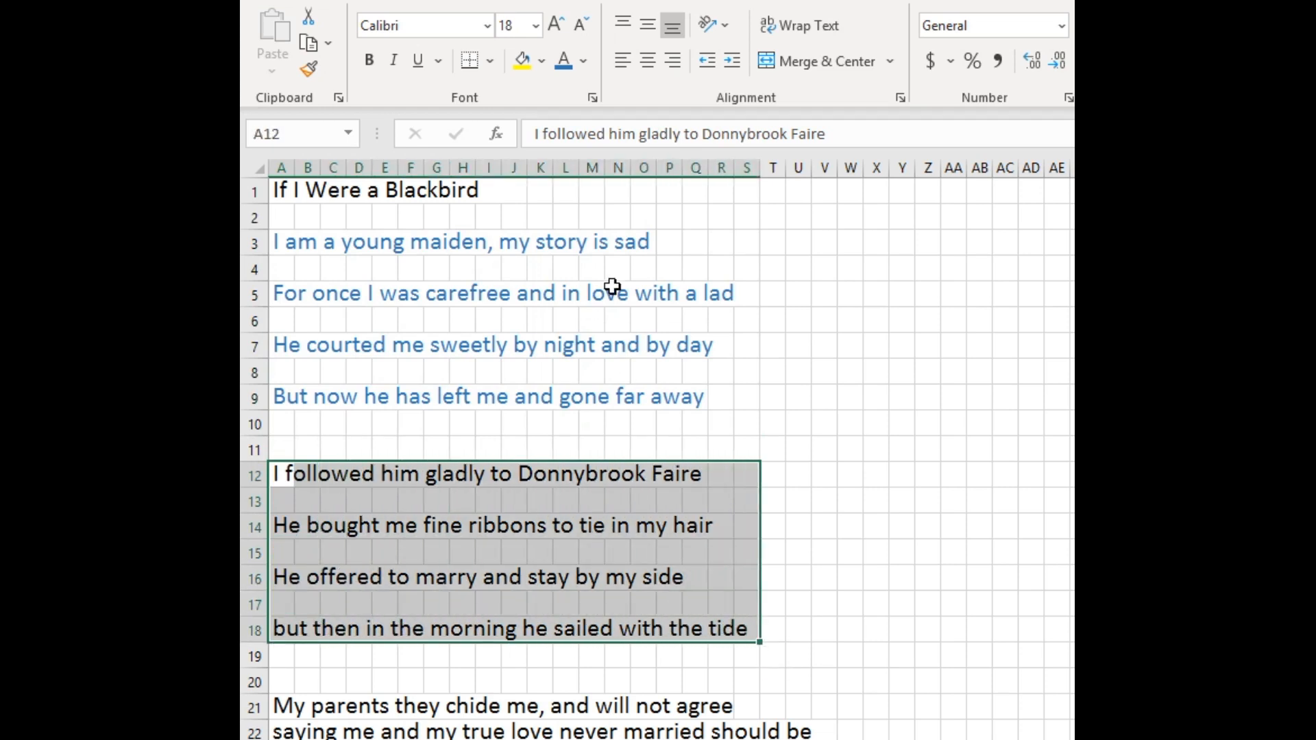
{"action": "left_click", "coordinate": [584, 62]}
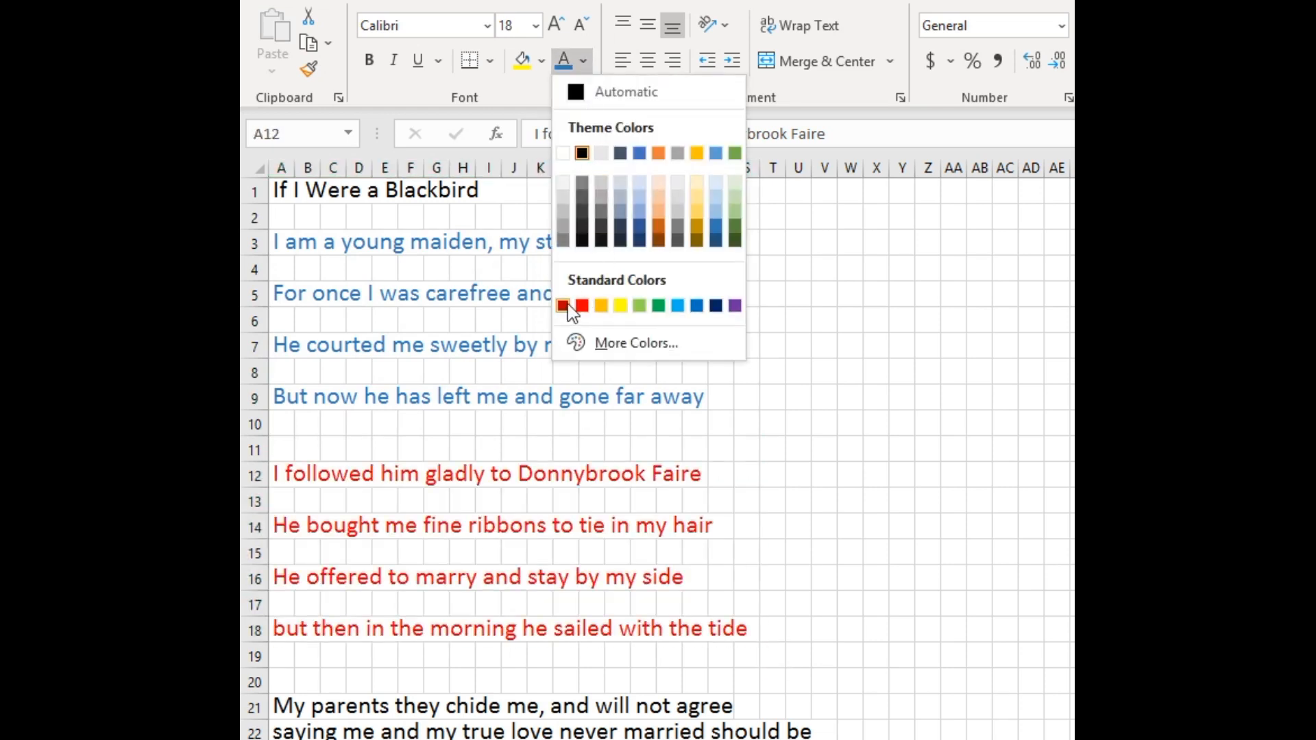
{"action": "left_click", "coordinate": [563, 305]}
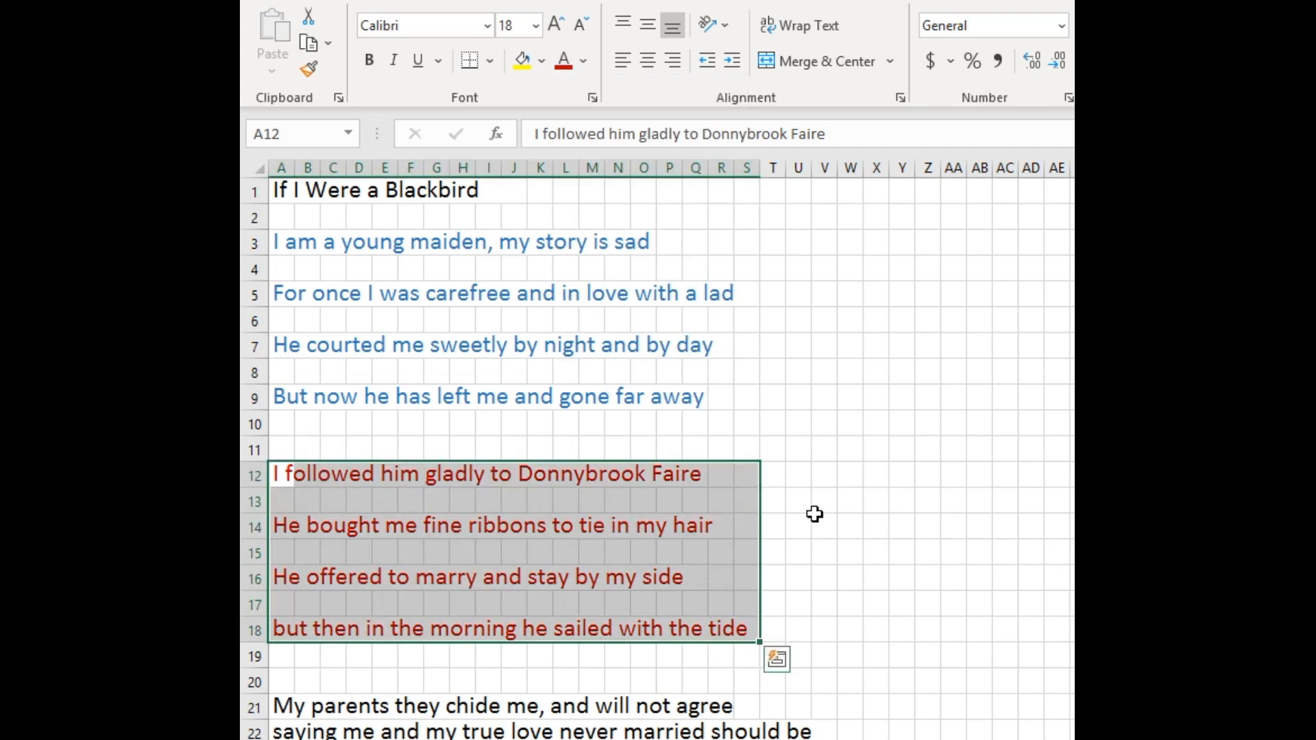
{"action": "left_click", "coordinate": [823, 513]}
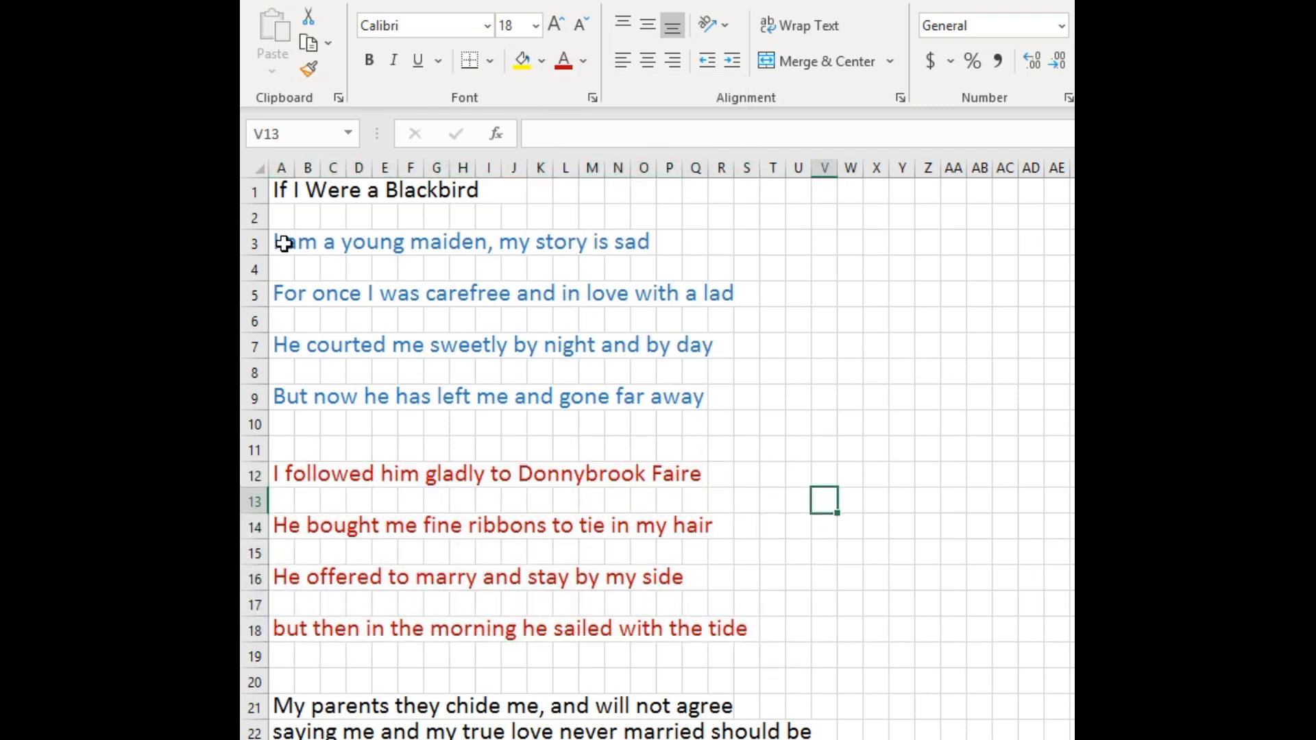
Try a test letter "f" in cell C4 below the first lyric line, and delete it
{"action": "left_click_drag", "start_coordinate": [279, 239], "coordinate": [782, 416]}
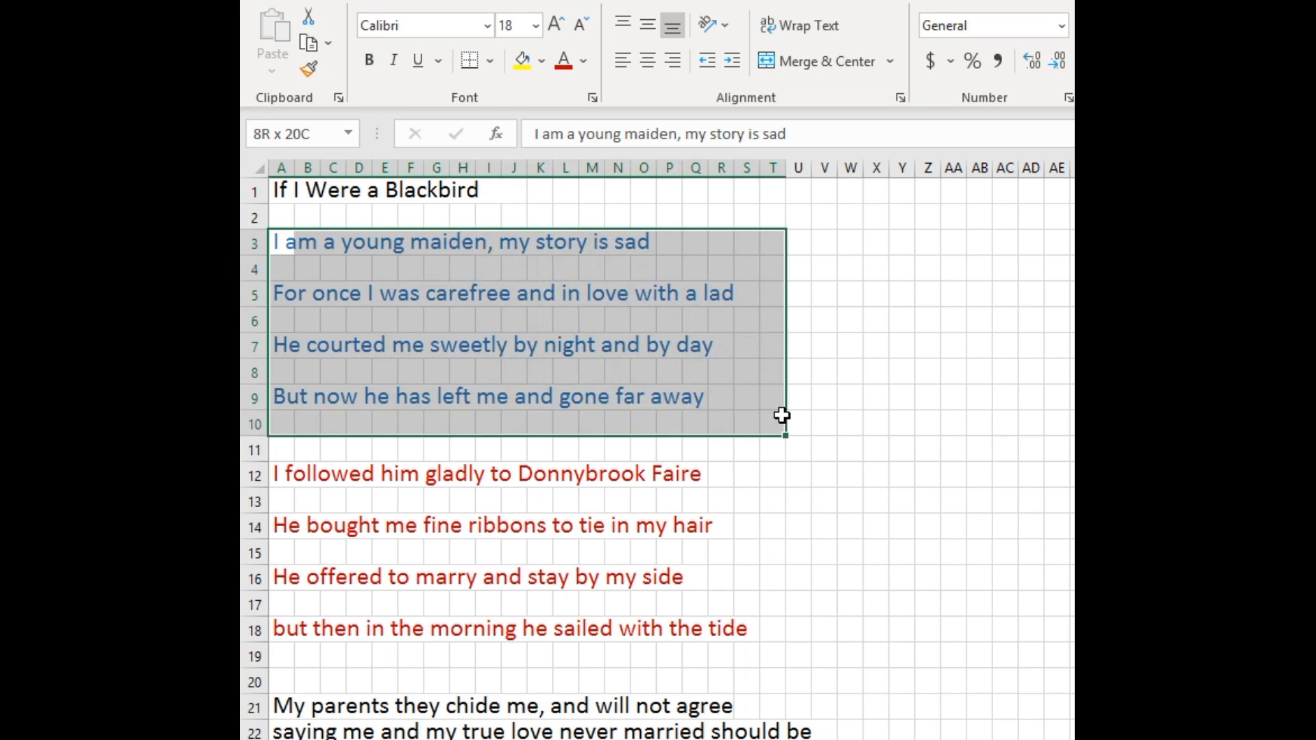
{"action": "left_click", "coordinate": [334, 274]}
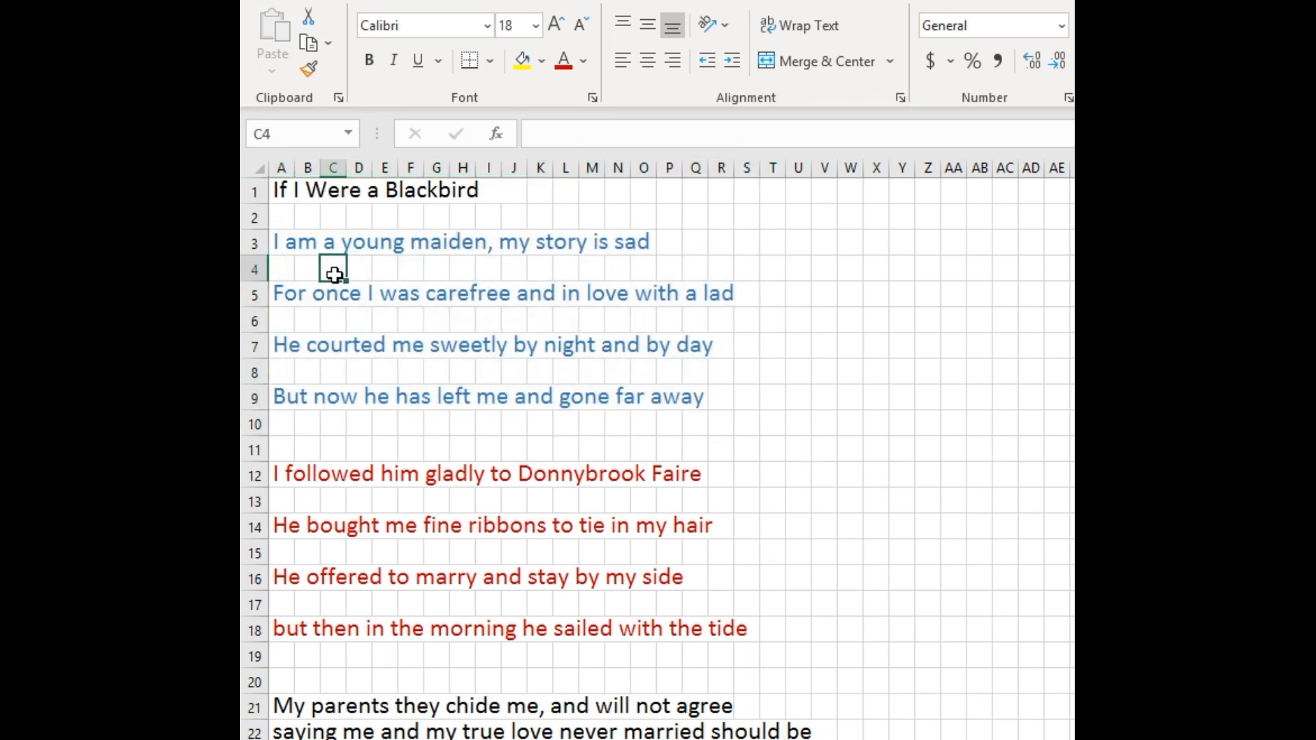
{"action": "type", "text": "f"}
{"action": "left_click", "coordinate": [461, 266]}
{"action": "left_click", "coordinate": [332, 270]}
{"action": "key", "text": "Delete"}
{"action": "left_click", "coordinate": [920, 269]}
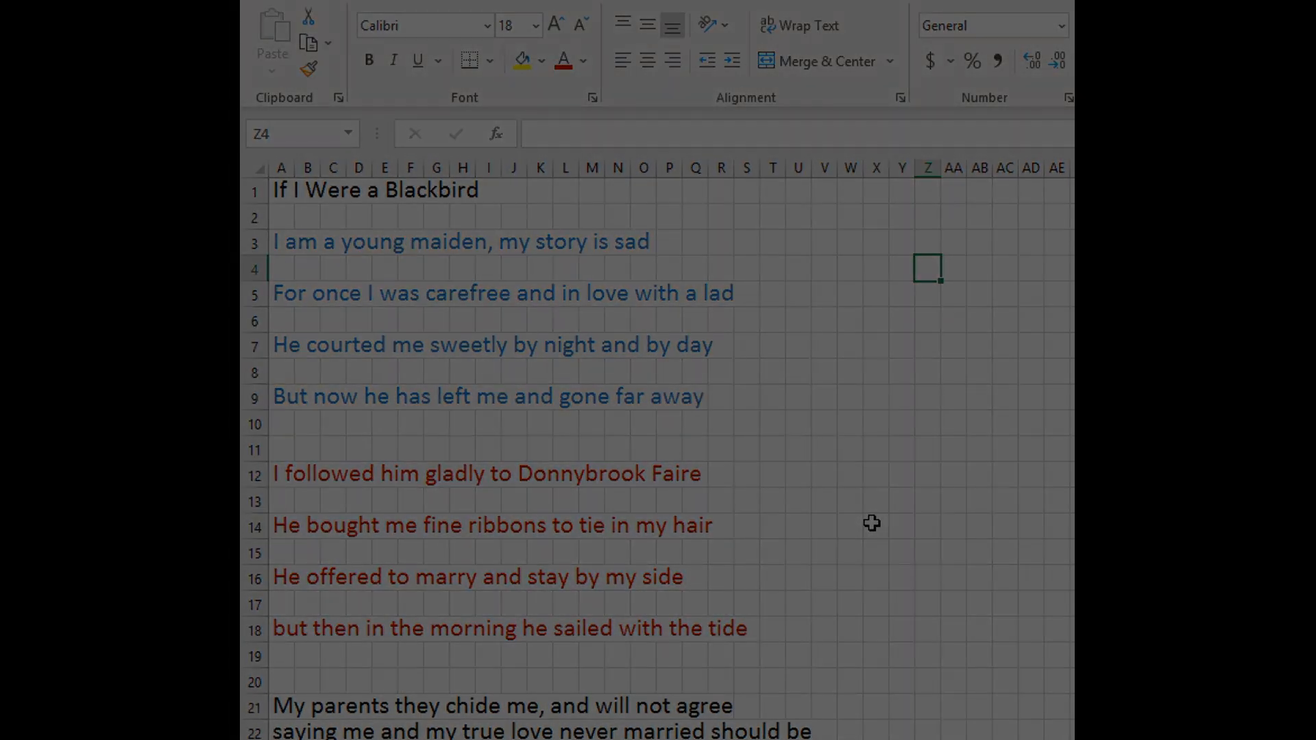
{"action": "left_click", "coordinate": [871, 522]}
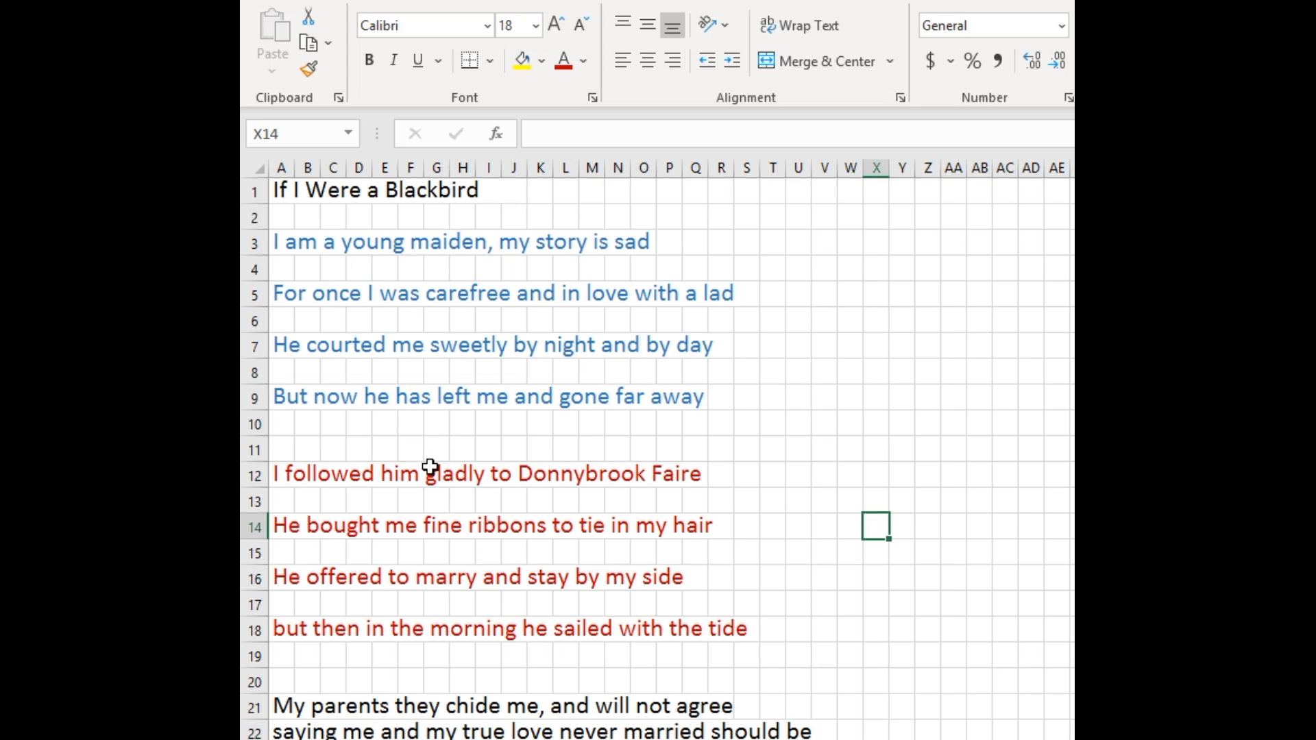
Insert two more blank rows above the line "I followed him gladly to Donnybrook Faire"
{"action": "left_click", "coordinate": [256, 450]}
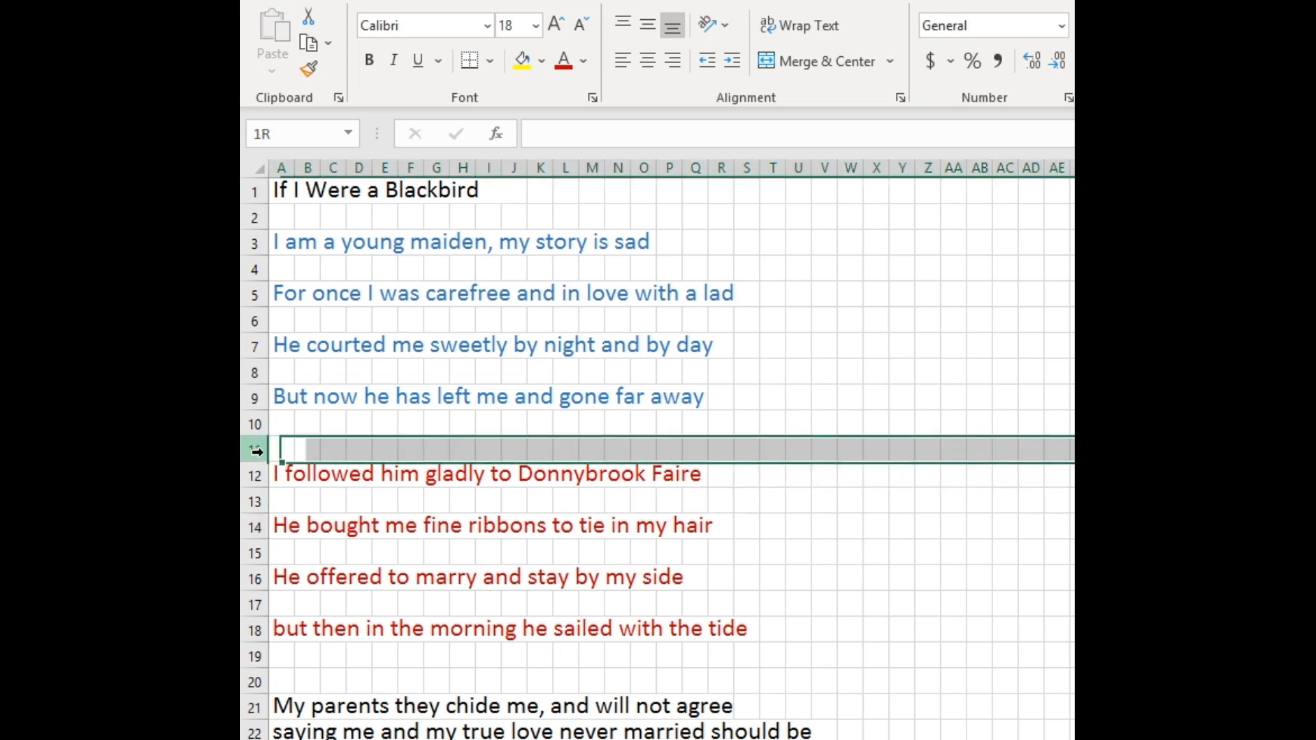
{"action": "right_click", "coordinate": [256, 449]}
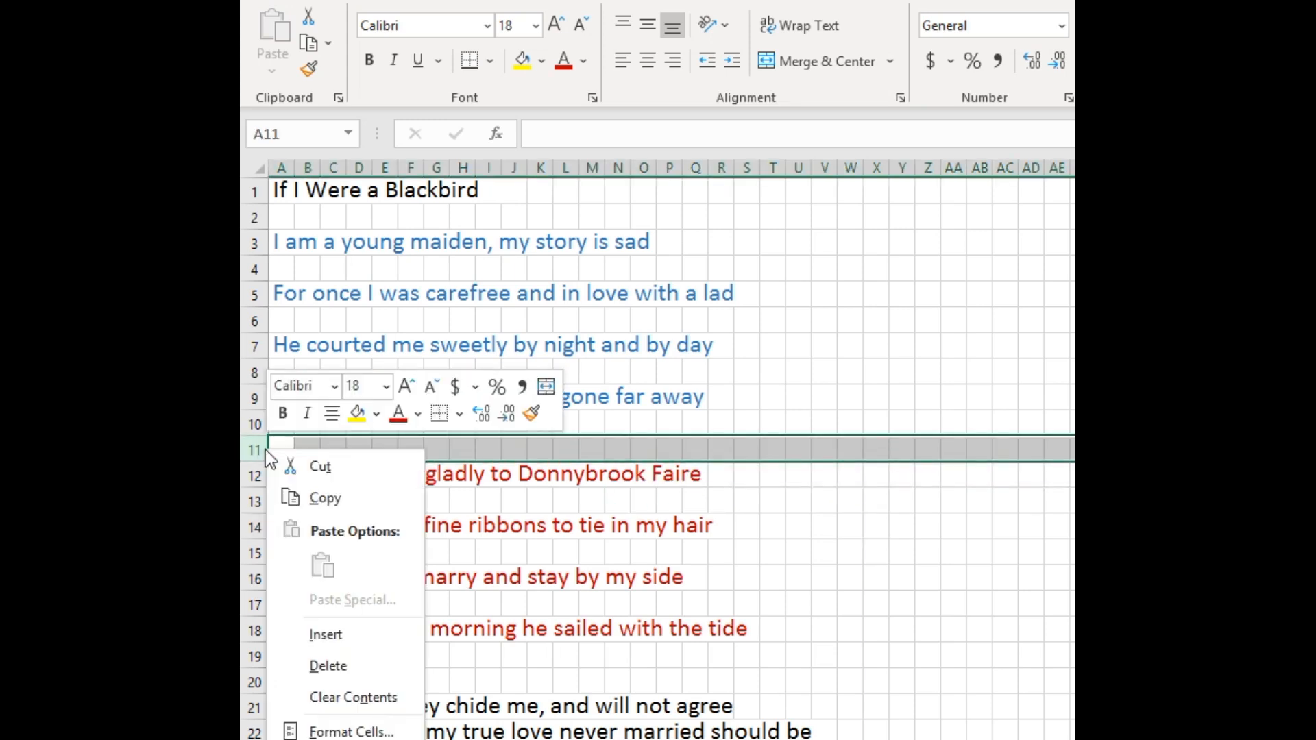
{"action": "left_click", "coordinate": [326, 634]}
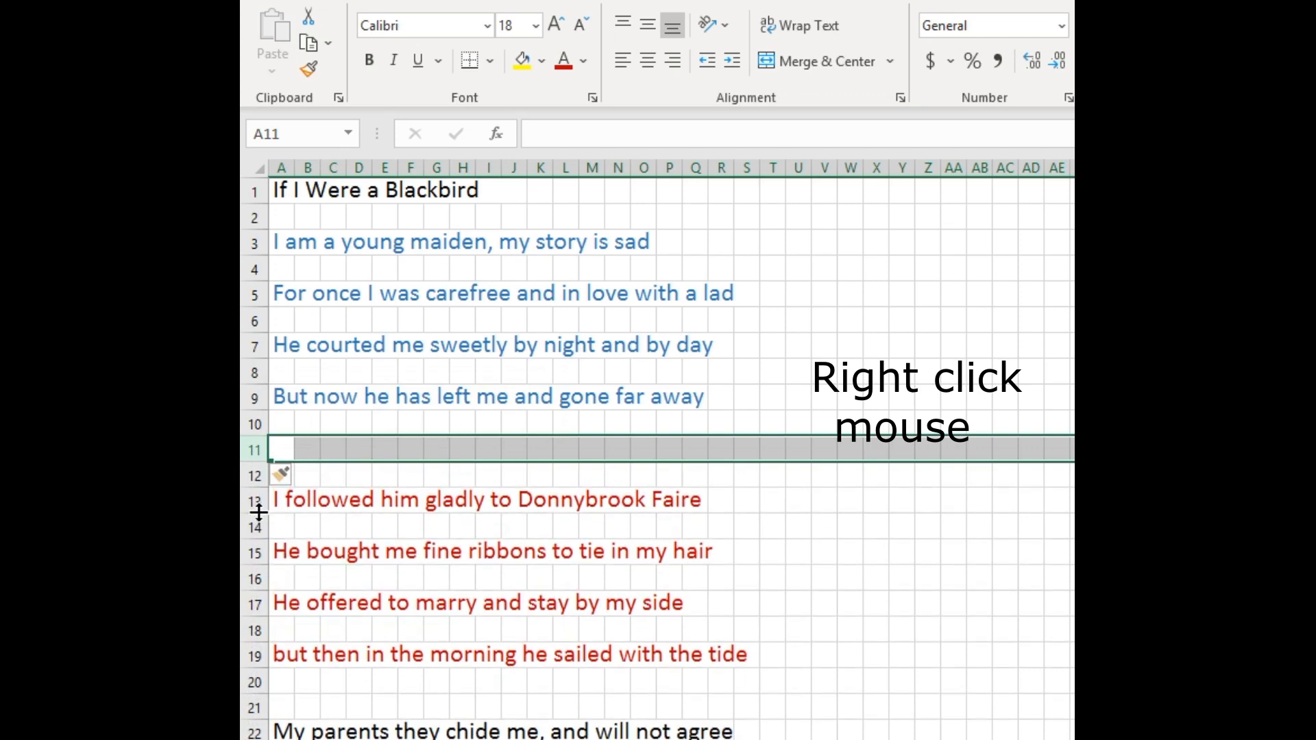
{"action": "left_click", "coordinate": [262, 478]}
{"action": "right_click", "coordinate": [262, 483]}
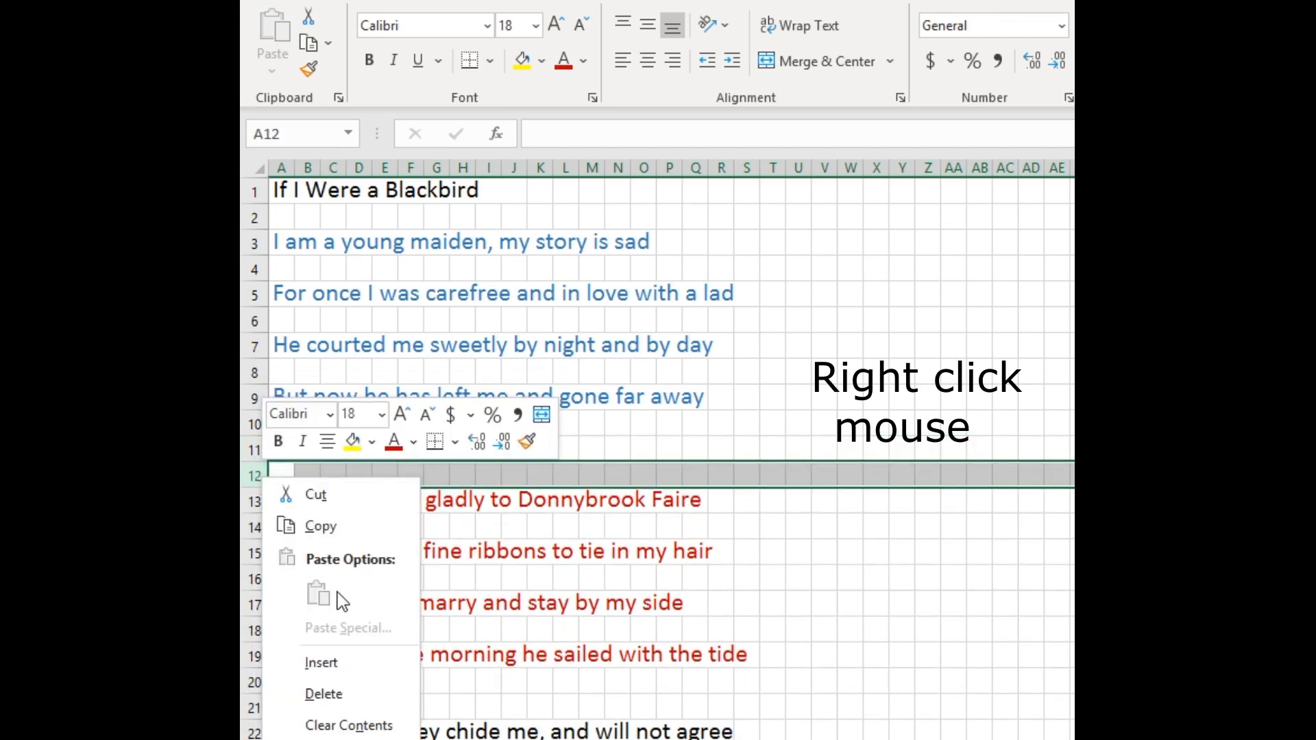
{"action": "left_click", "coordinate": [339, 668]}
Apply All Borders to the blank cells A11:U13 between the first and second verses
{"action": "left_click_drag", "start_coordinate": [289, 446], "coordinate": [794, 494]}
{"action": "left_click", "coordinate": [492, 63]}
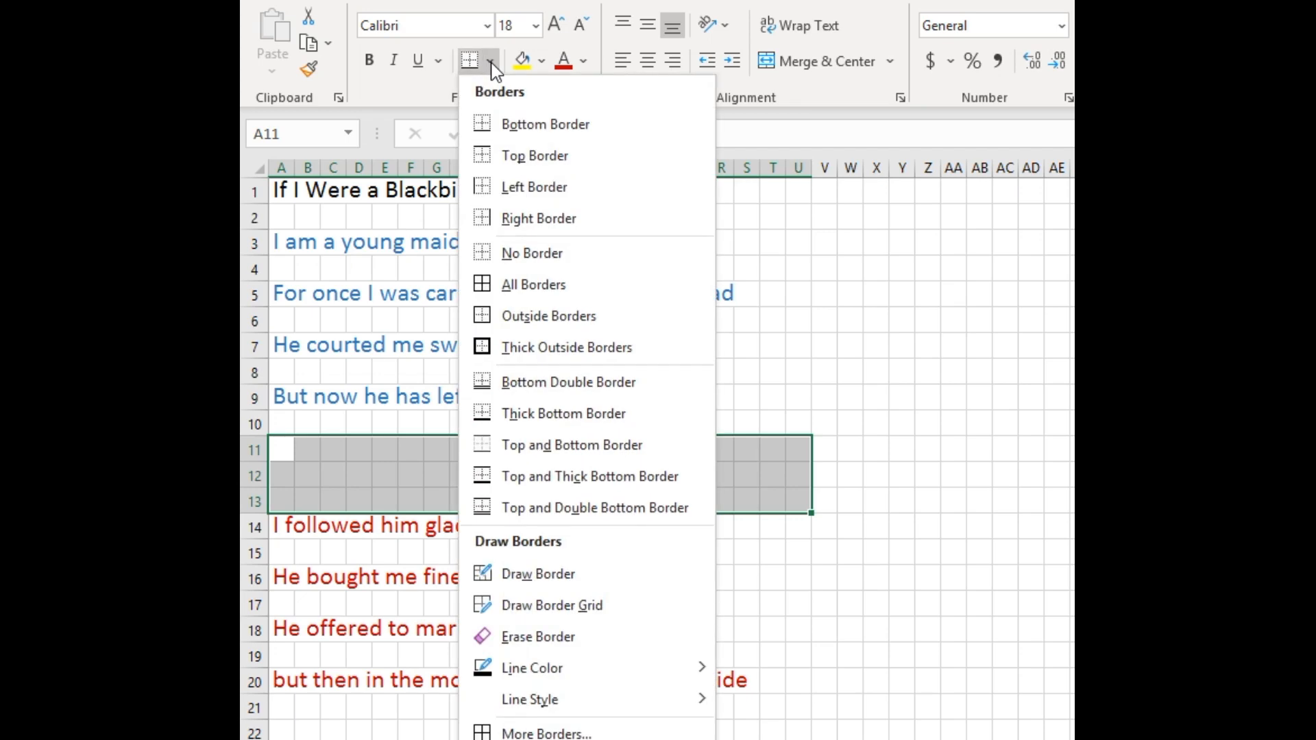
{"action": "left_click", "coordinate": [508, 298]}
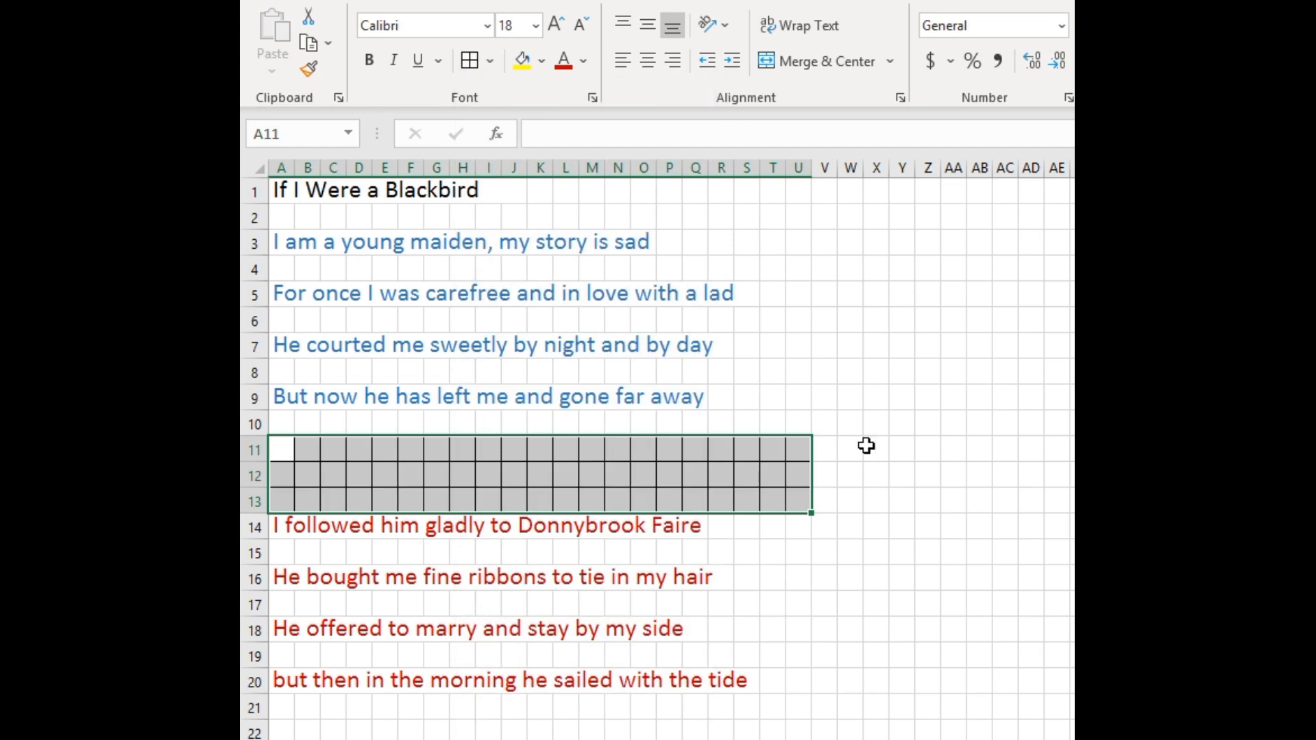
{"action": "left_click", "coordinate": [884, 603]}
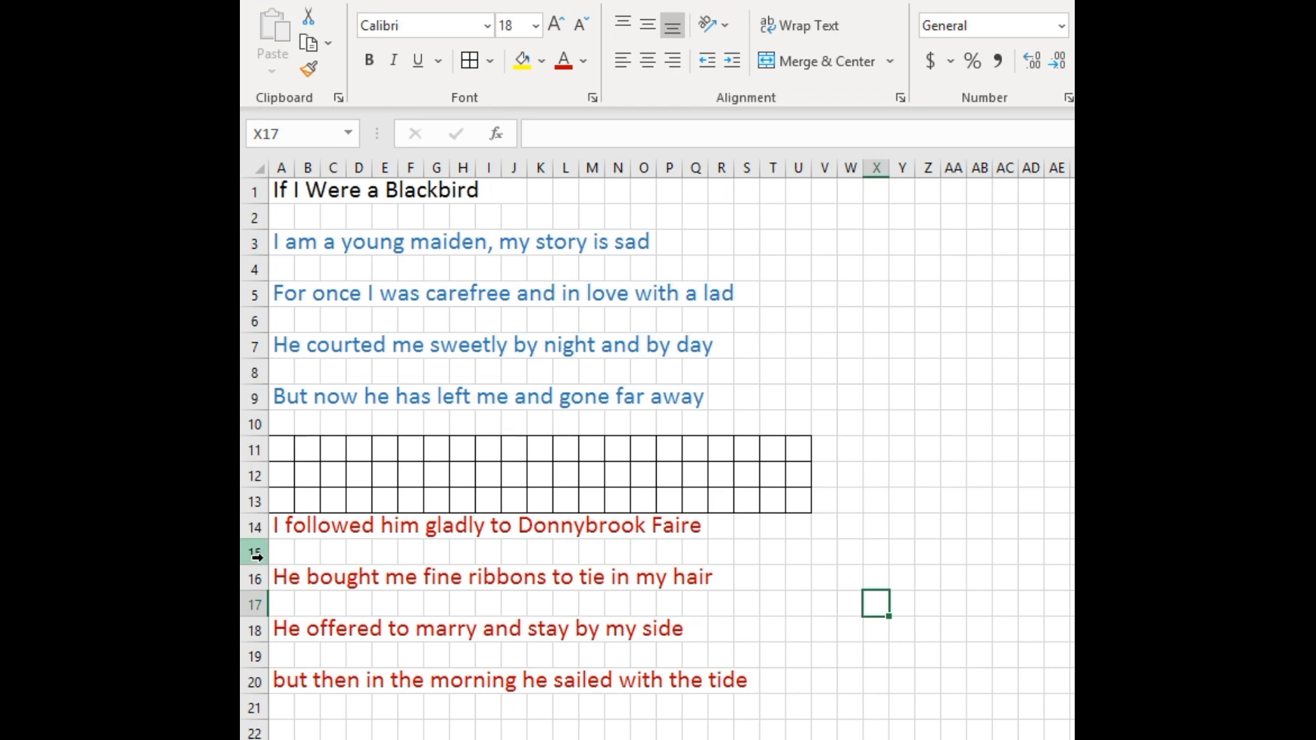
Insert three blank rows at row 15, between the first and second lines of the second verse
{"action": "left_click_drag", "start_coordinate": [255, 556], "coordinate": [252, 603]}
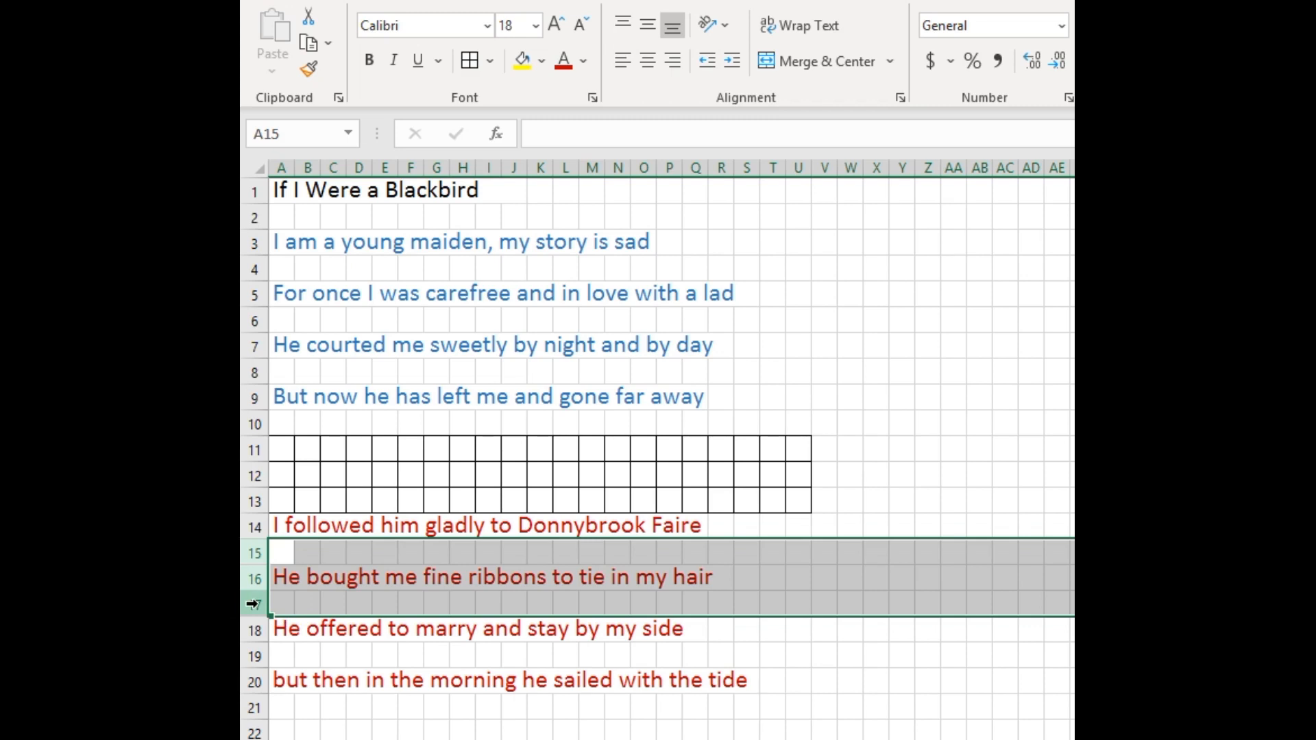
{"action": "right_click", "coordinate": [254, 603]}
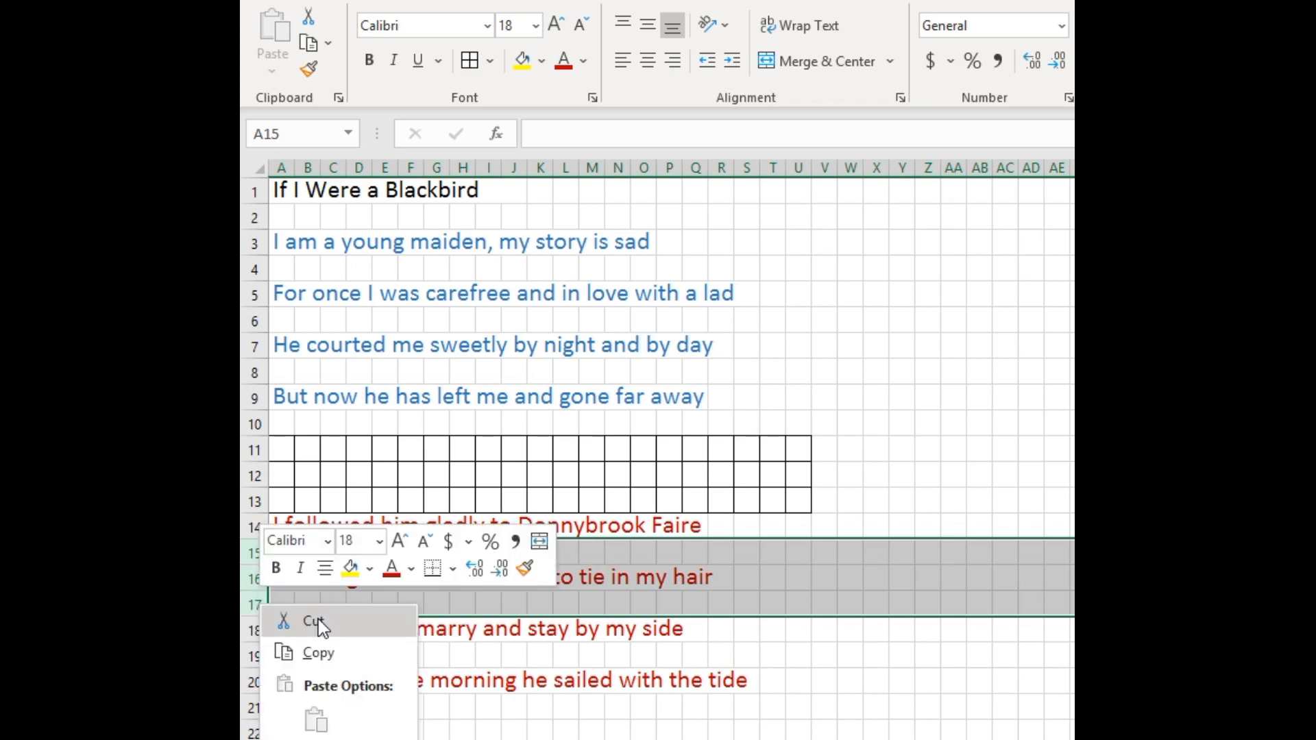
{"action": "left_click", "coordinate": [319, 739]}
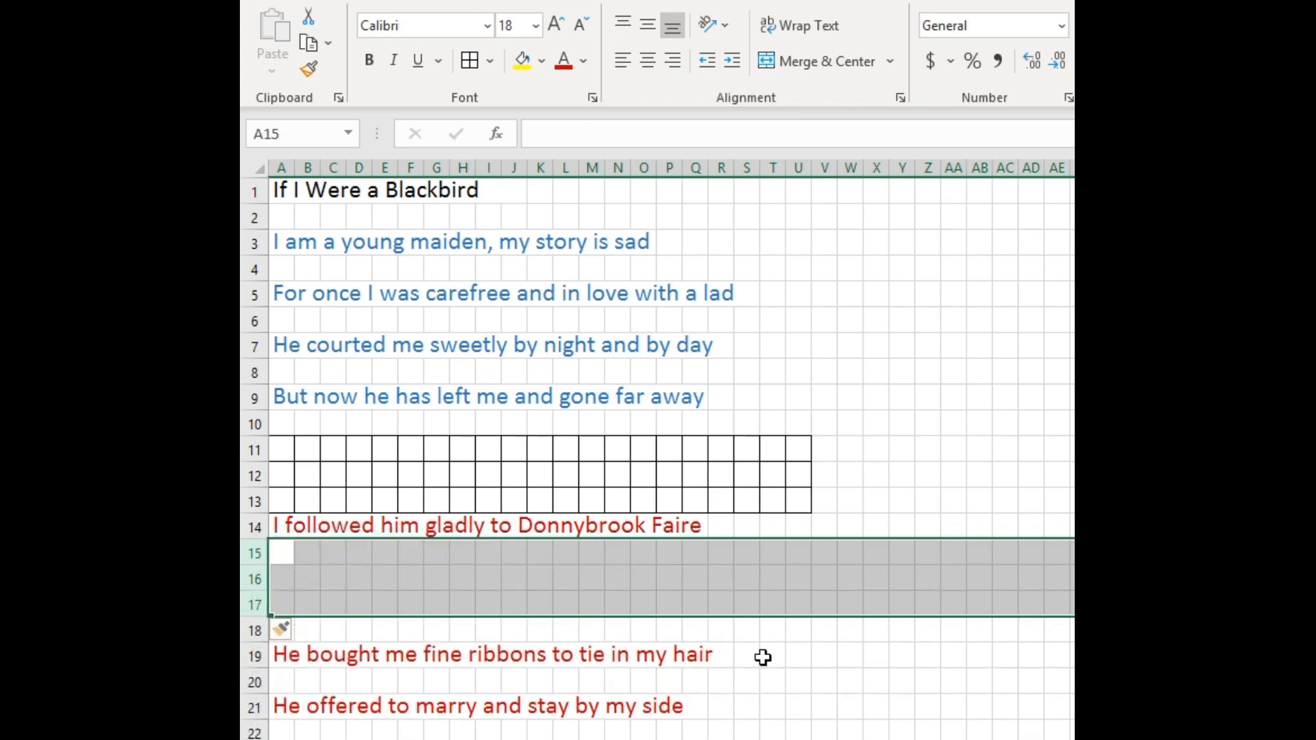
{"action": "left_click", "coordinate": [763, 657]}
Copy the bordered grid A11:U13 and paste it at cell A16, above "He bought me fine ribbons to tie in my hair"
{"action": "left_click_drag", "start_coordinate": [281, 450], "coordinate": [795, 494]}
{"action": "key", "text": "ctrl+c"}
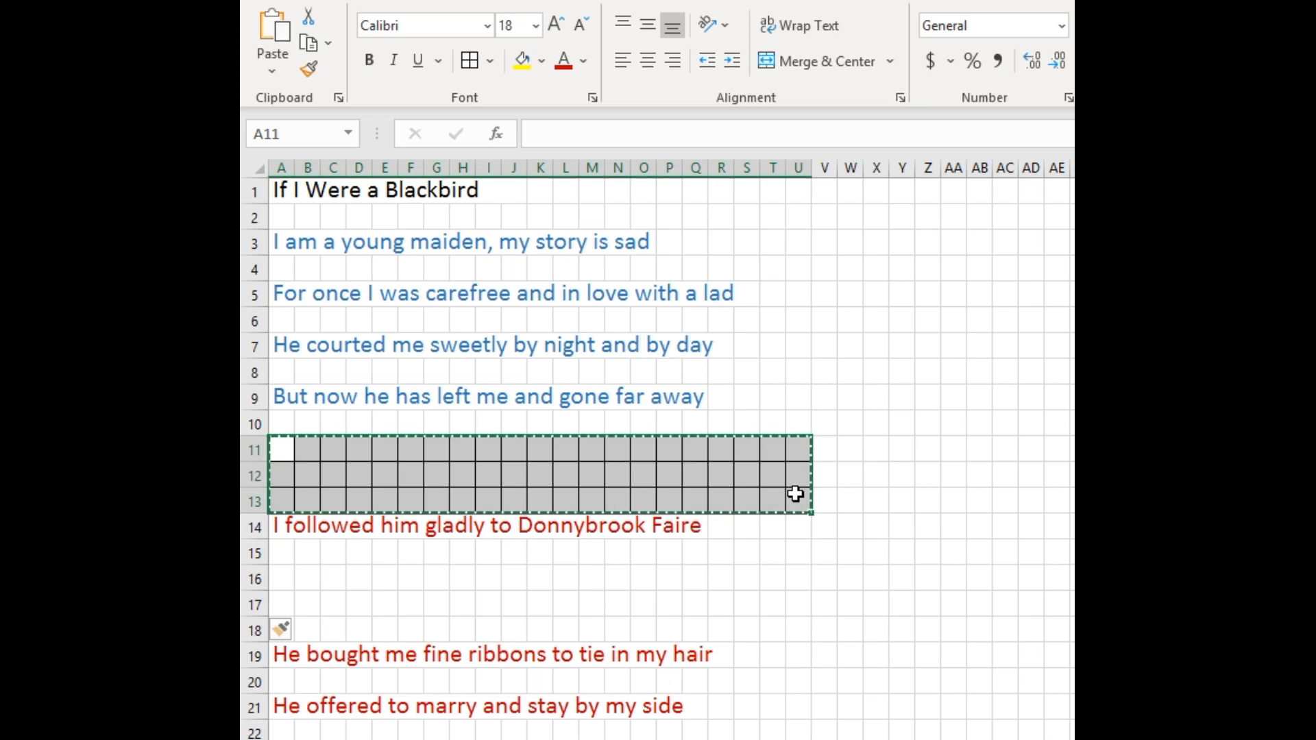
{"action": "left_click", "coordinate": [297, 576]}
{"action": "key", "text": "ctrl+v"}
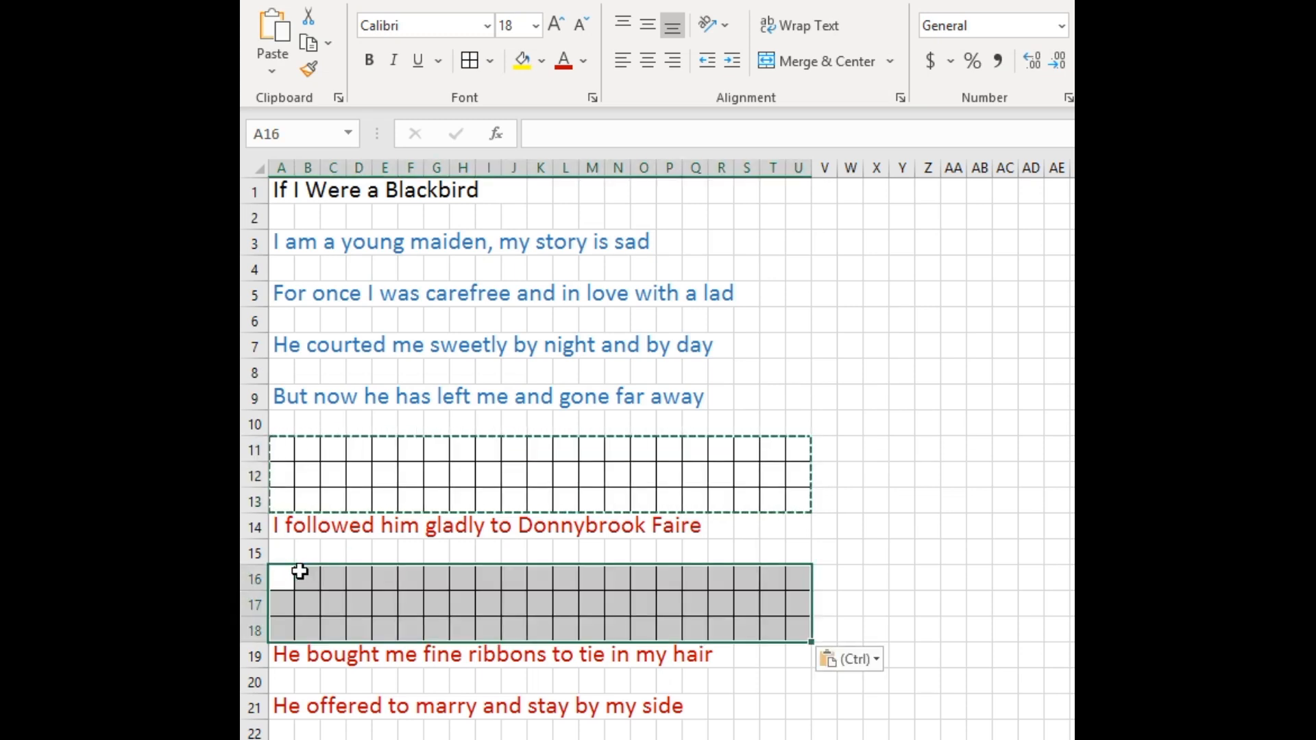
{"action": "left_click", "coordinate": [981, 665]}
{"action": "key", "text": "Escape"}
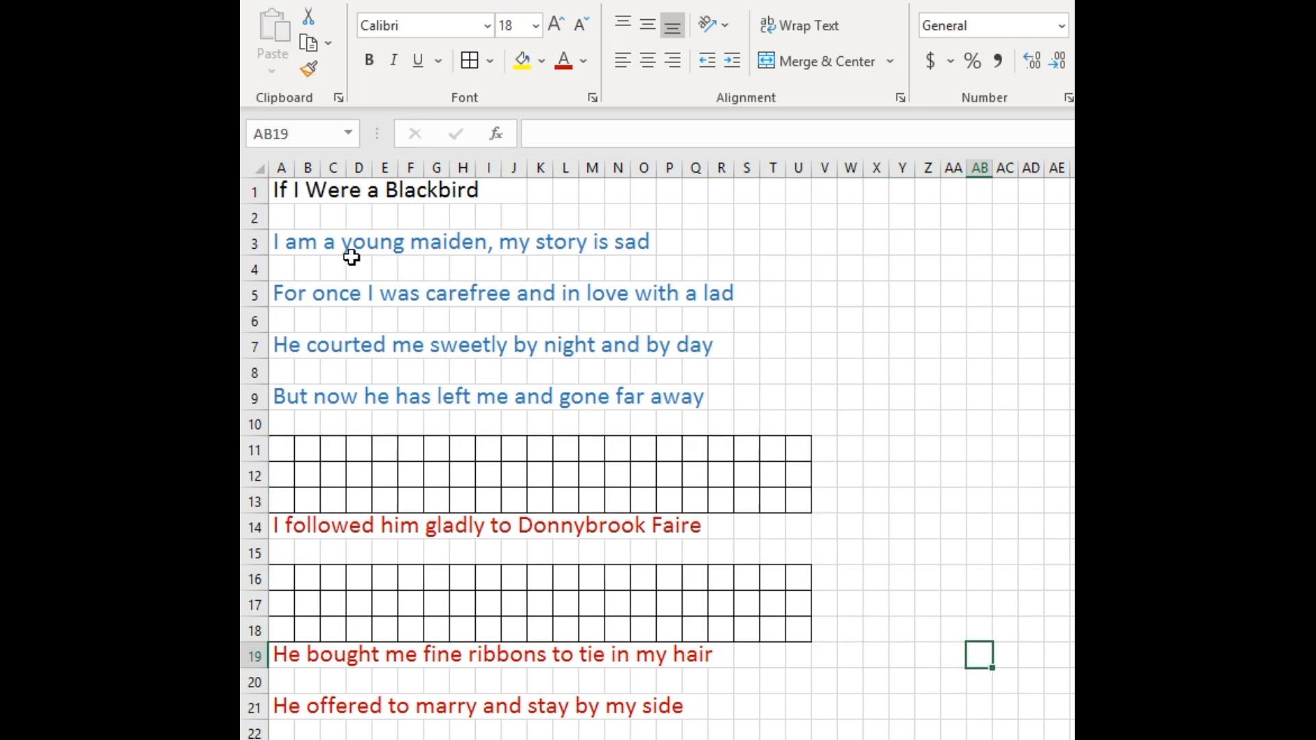
Enter the chords Em, G, Em and Bm in cells B2, G2, L2 and N2 above the first lyric line
{"action": "left_click", "coordinate": [310, 219]}
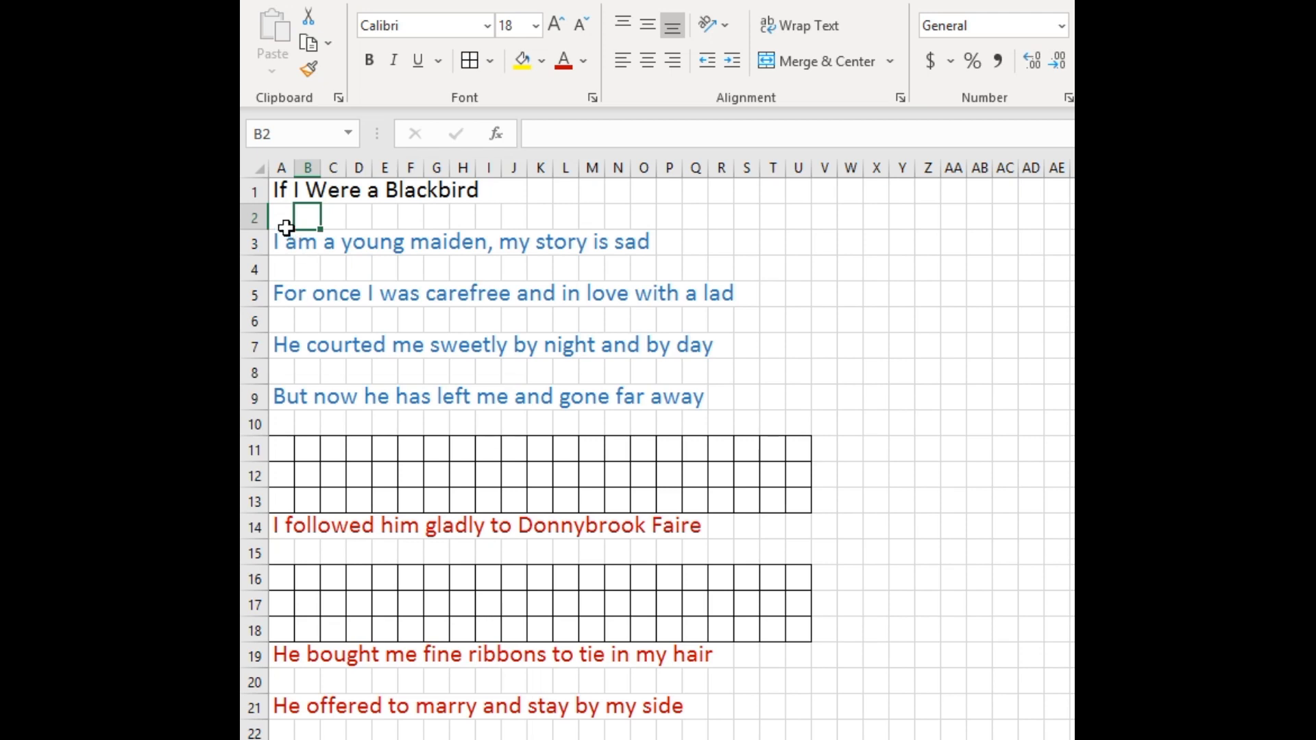
{"action": "type", "text": "Em"}
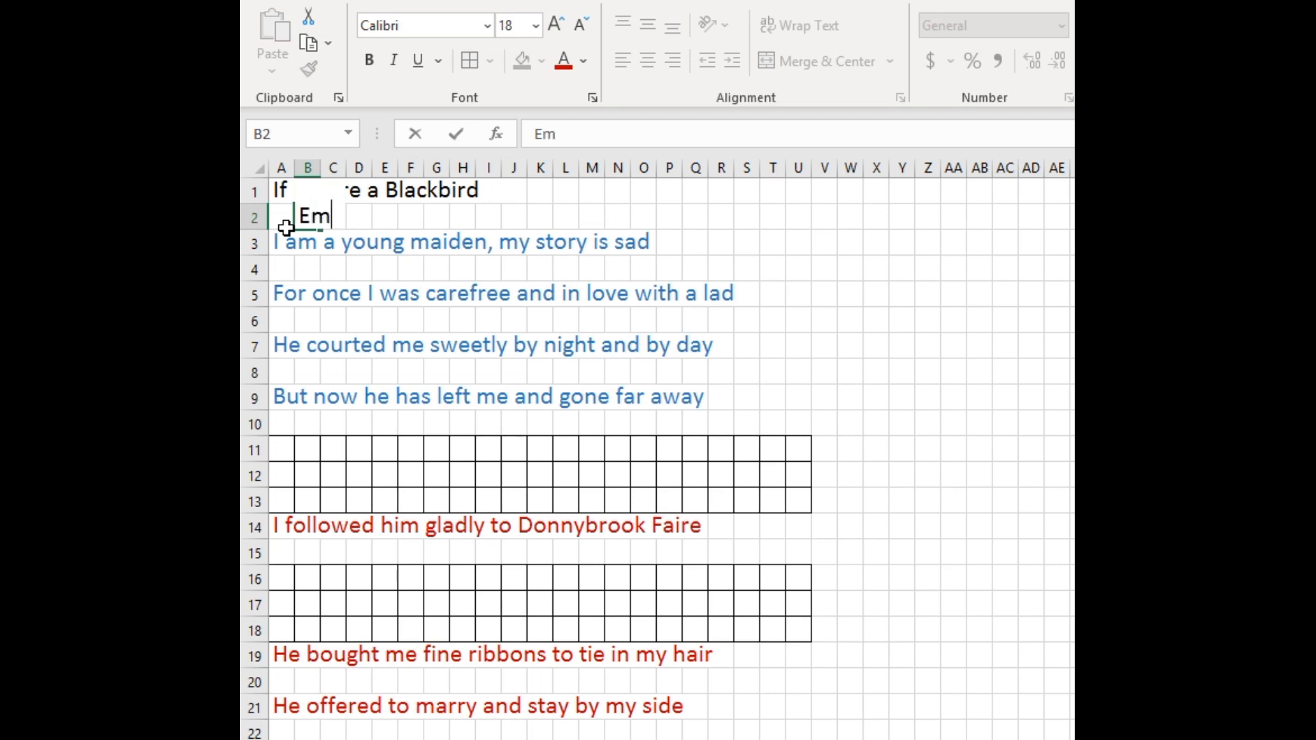
{"action": "left_click", "coordinate": [1060, 300]}
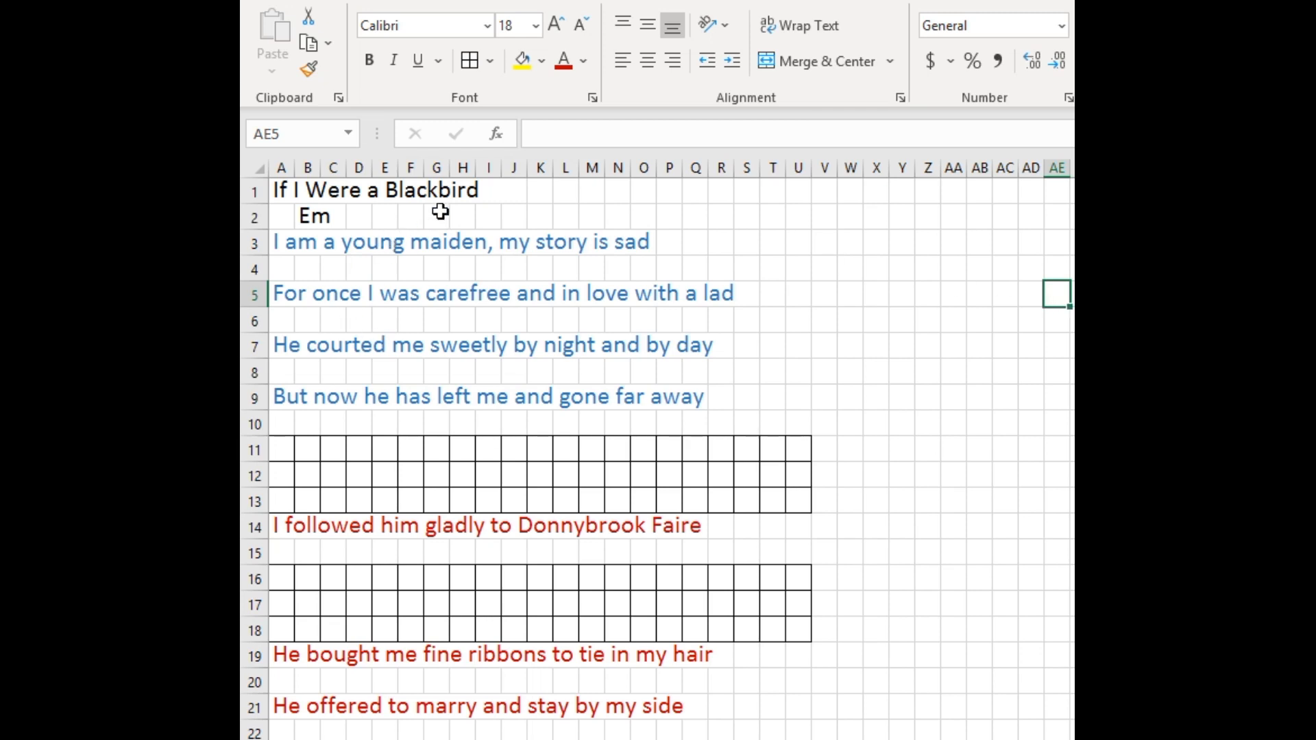
{"action": "left_click", "coordinate": [429, 221]}
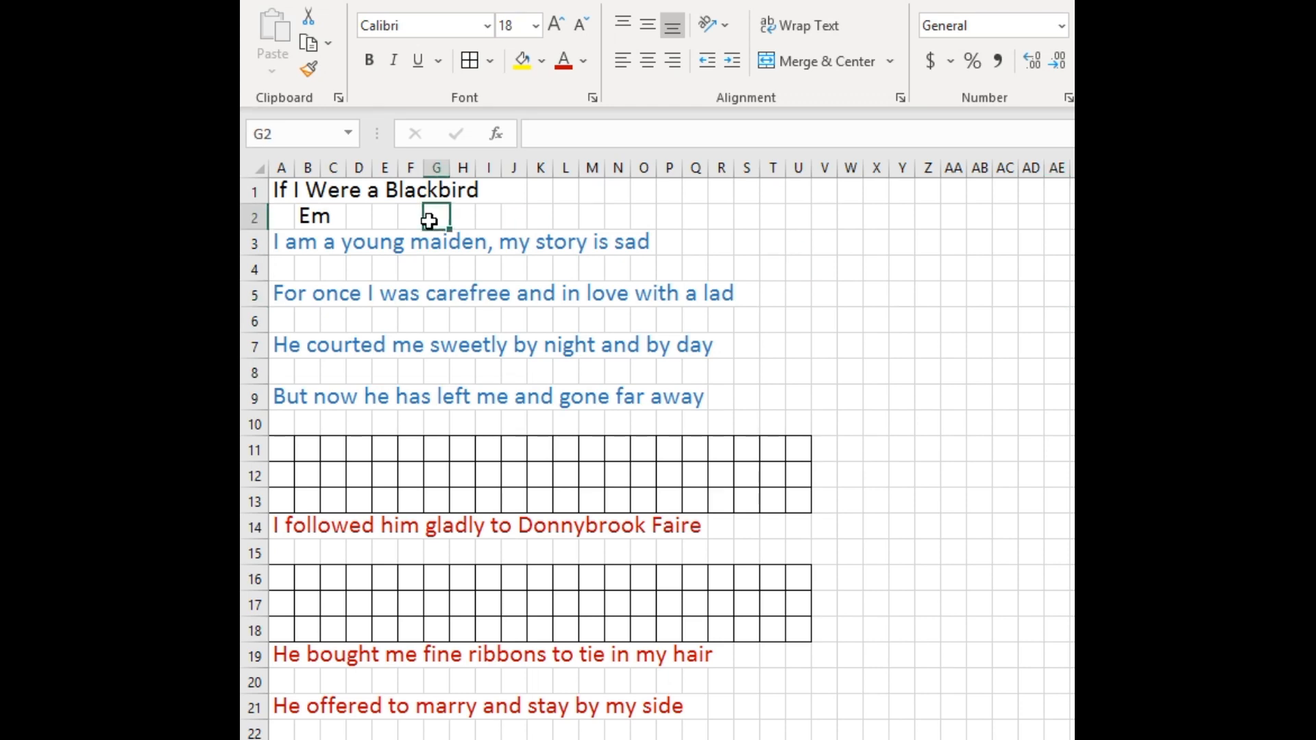
{"action": "type", "text": "G"}
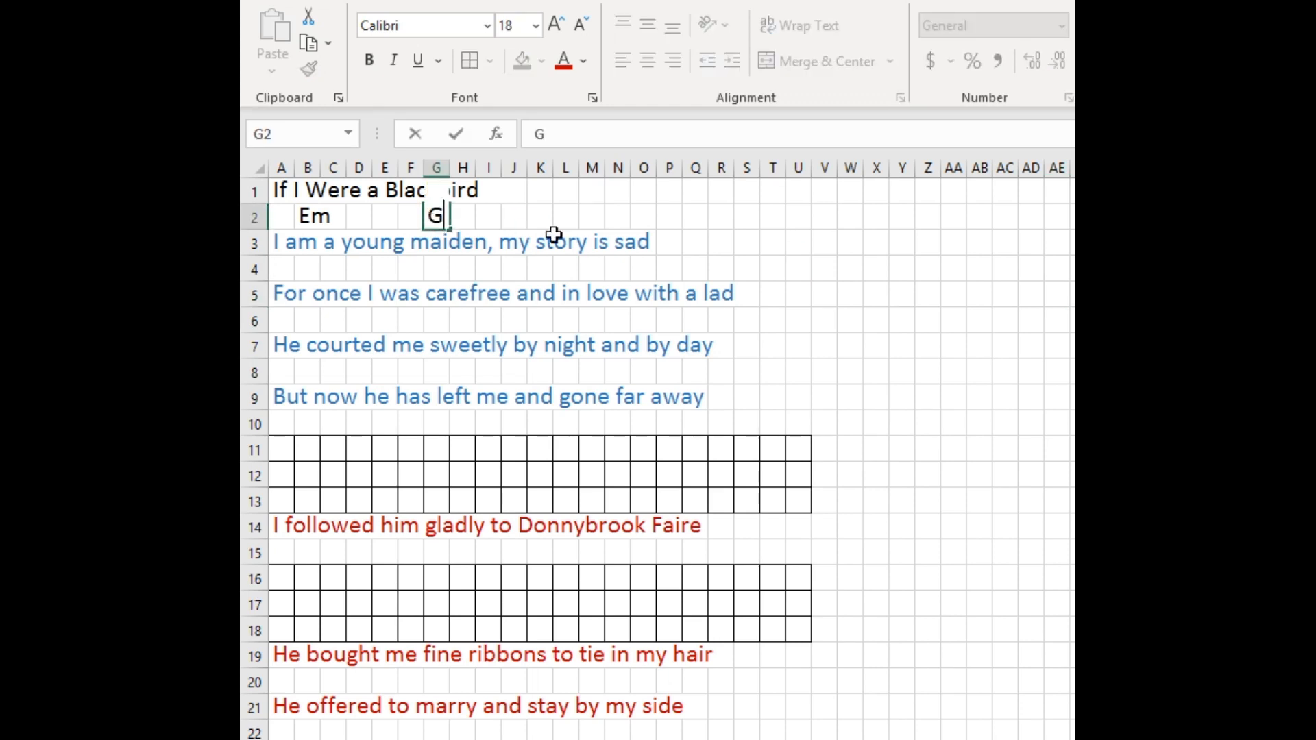
{"action": "left_click", "coordinate": [611, 293]}
{"action": "left_click", "coordinate": [568, 215]}
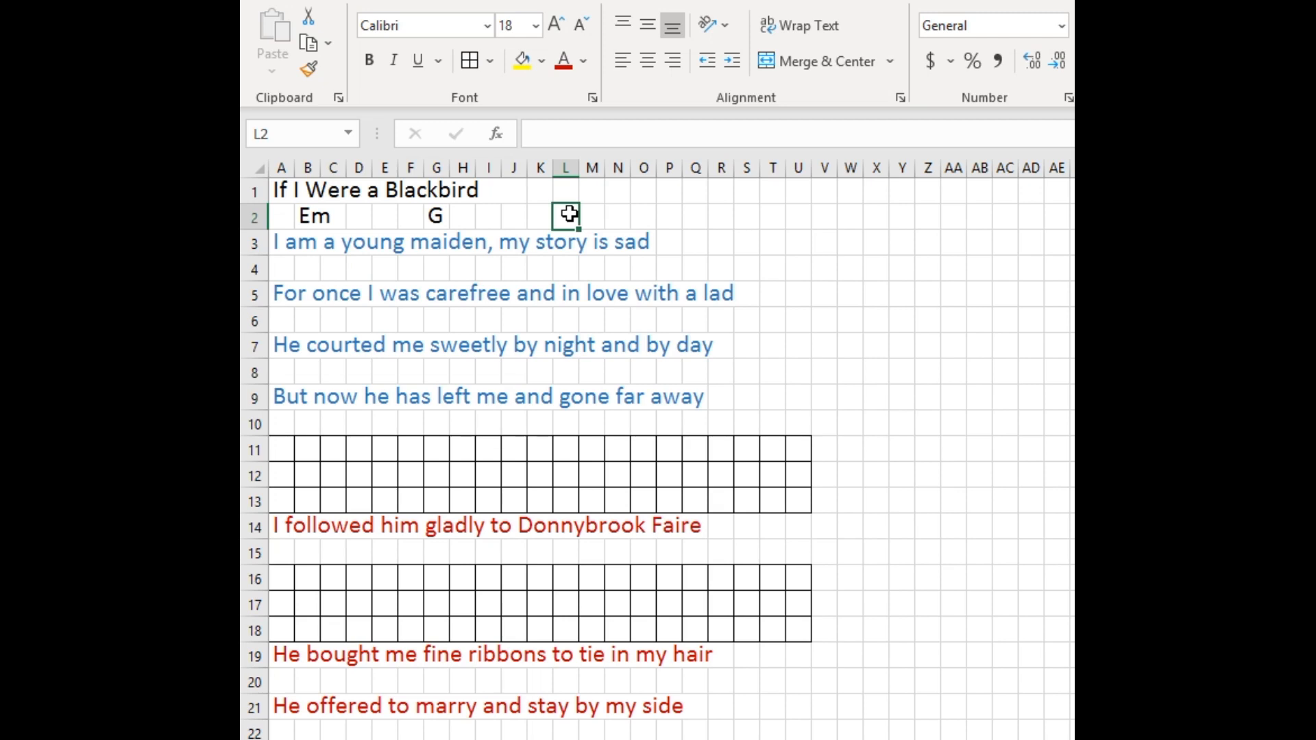
{"action": "type", "text": "Em"}
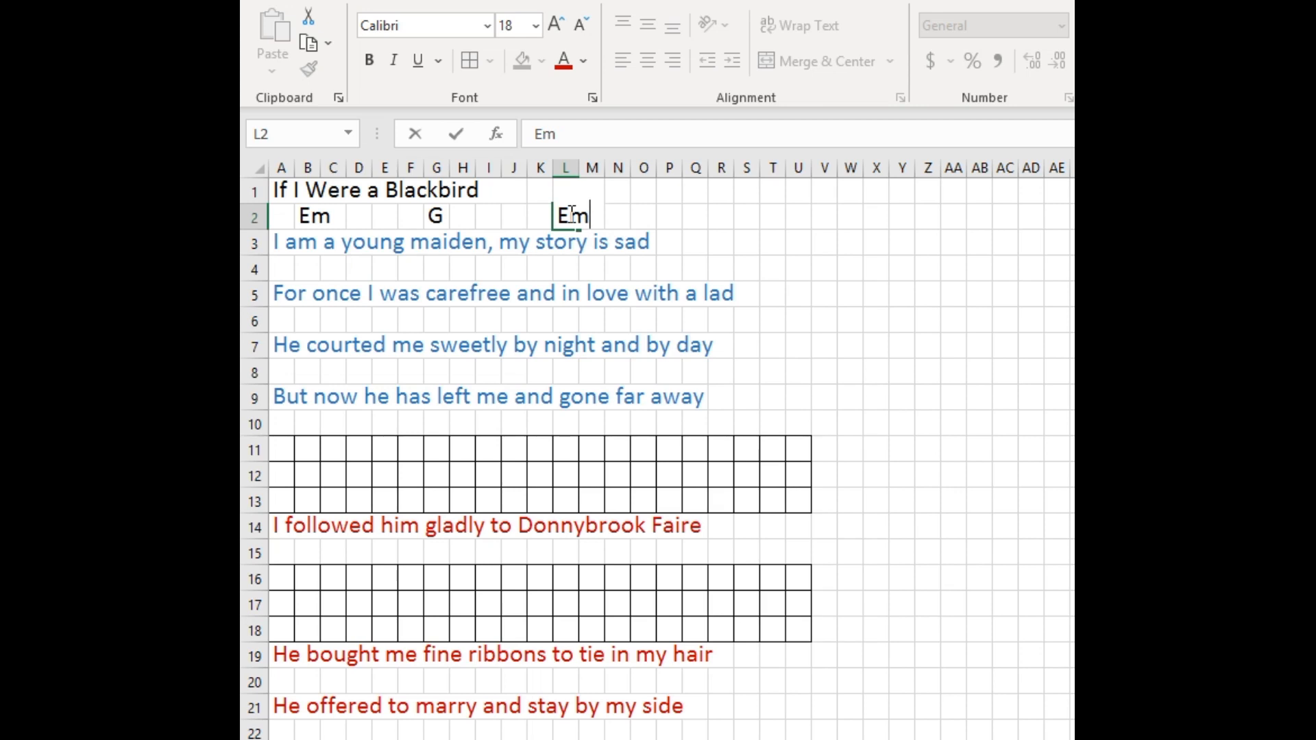
{"action": "left_click", "coordinate": [619, 215]}
{"action": "type", "text": "Bm"}
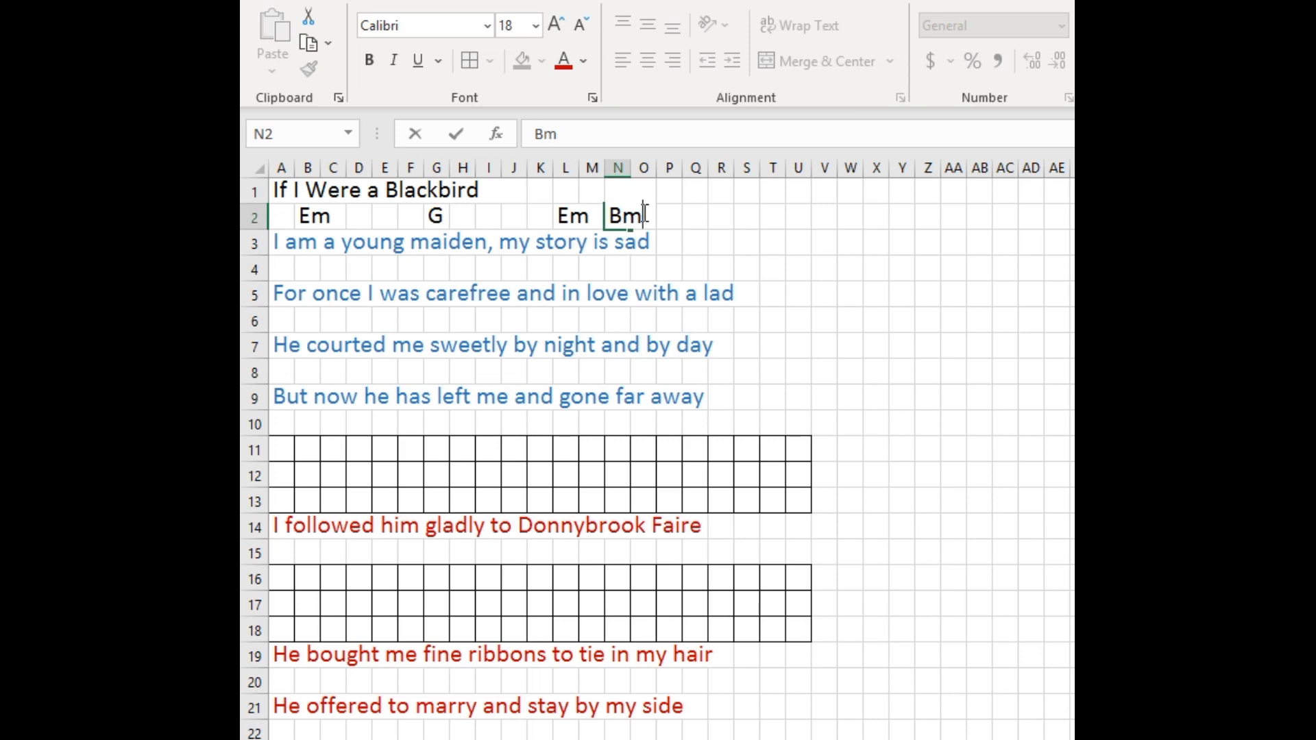
{"action": "left_click", "coordinate": [871, 292]}
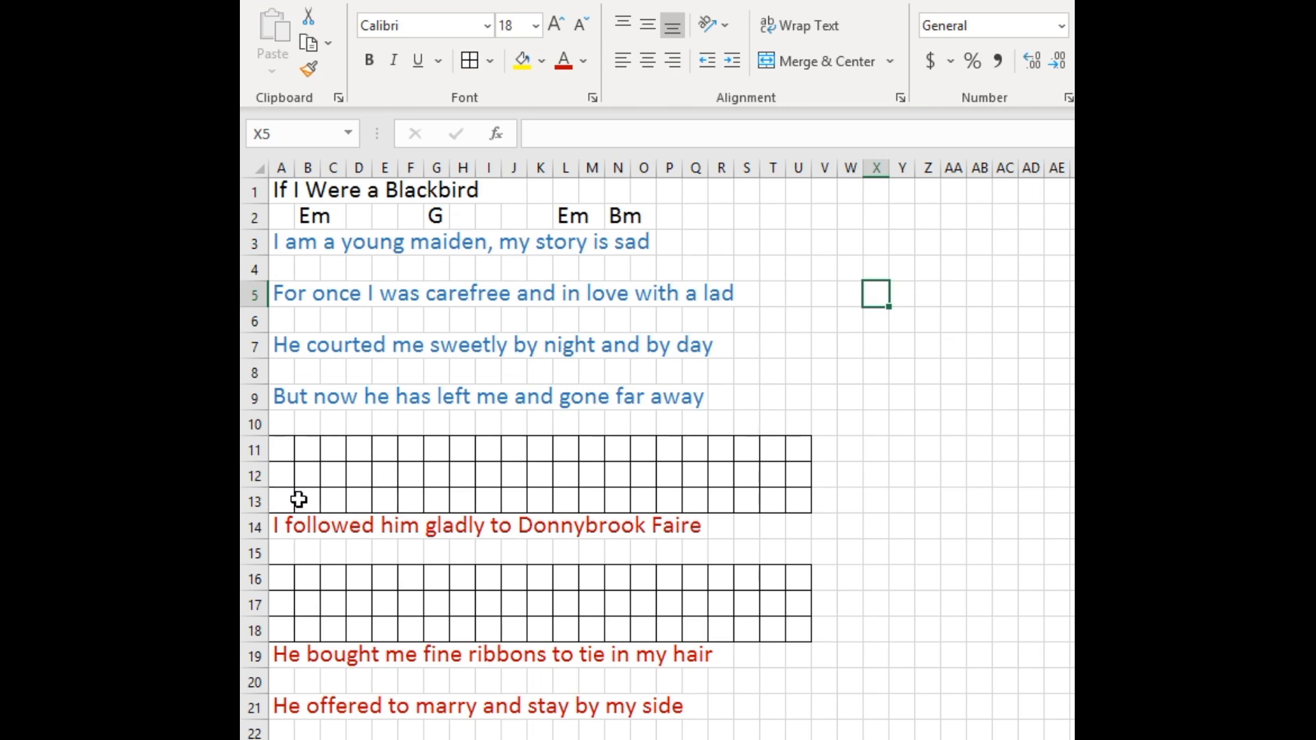
Enter 1 in each of the cells B11, B12 and B13 of the first bordered grid
{"action": "left_click", "coordinate": [305, 453]}
{"action": "type", "text": "1"}
{"action": "left_click", "coordinate": [312, 475]}
{"action": "type", "text": "1"}
{"action": "left_click", "coordinate": [308, 503]}
{"action": "type", "text": "1"}
{"action": "left_click", "coordinate": [384, 553]}
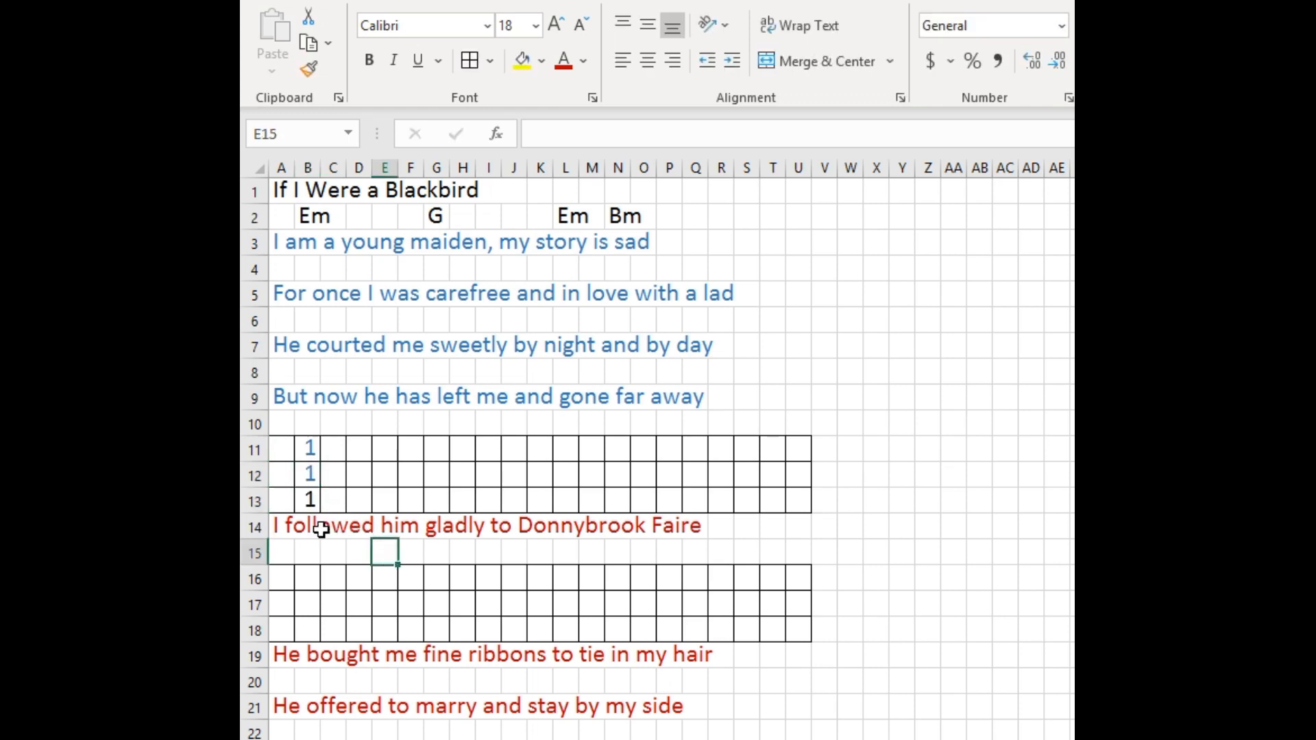
Set the font colour of rows 11 to 13 to black
{"action": "left_click_drag", "start_coordinate": [251, 450], "coordinate": [259, 500]}
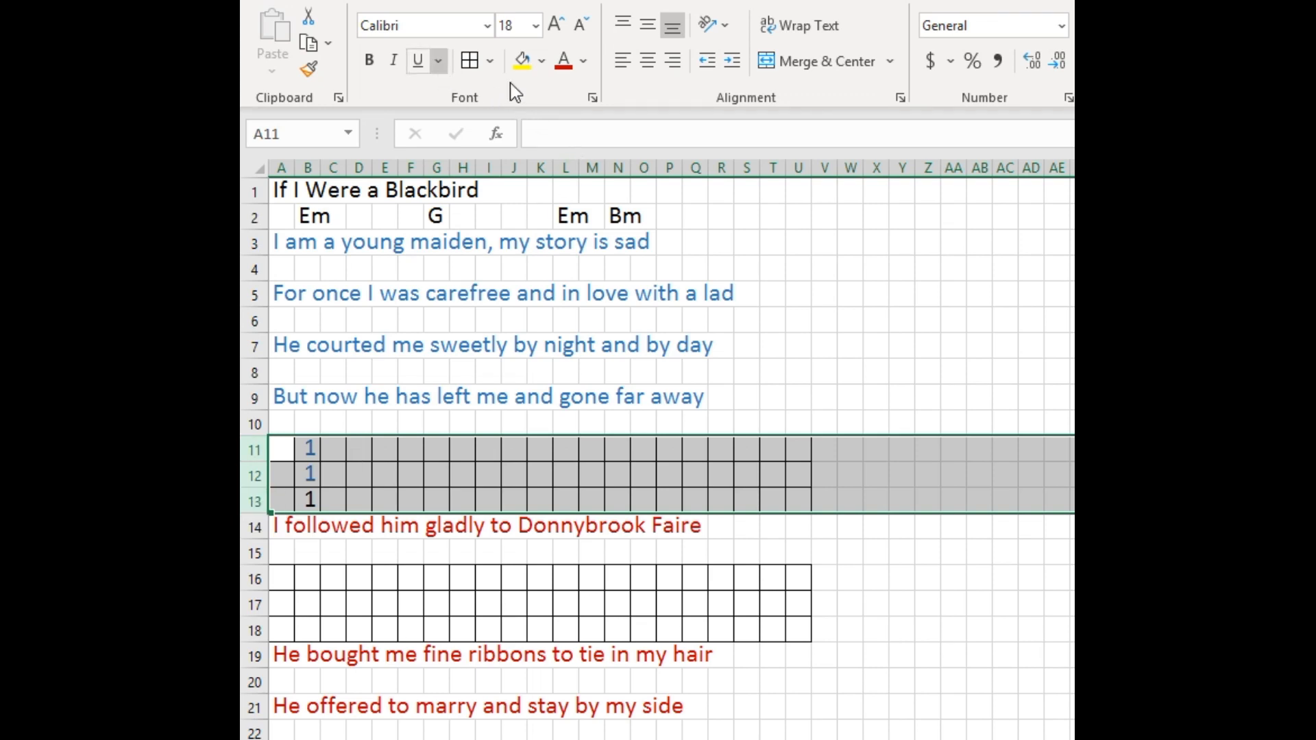
{"action": "left_click", "coordinate": [584, 63]}
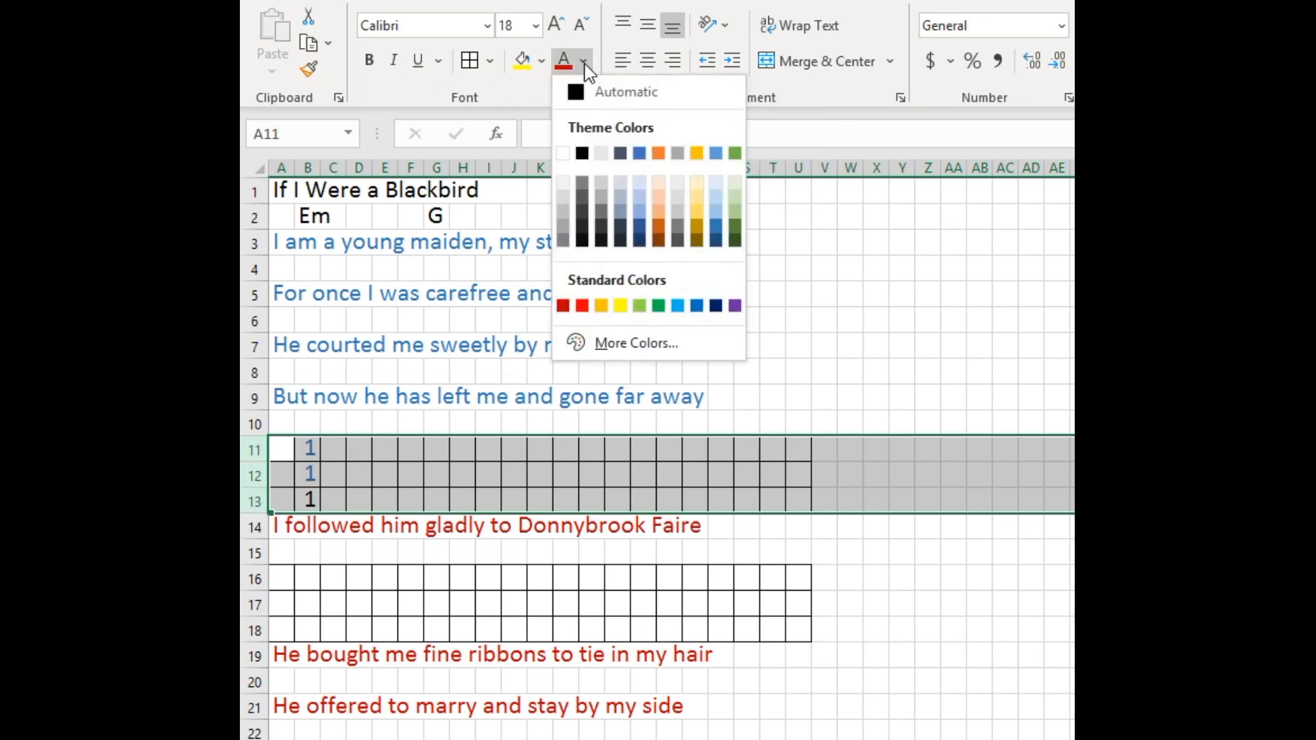
{"action": "left_click", "coordinate": [582, 152]}
{"action": "left_click", "coordinate": [438, 497]}
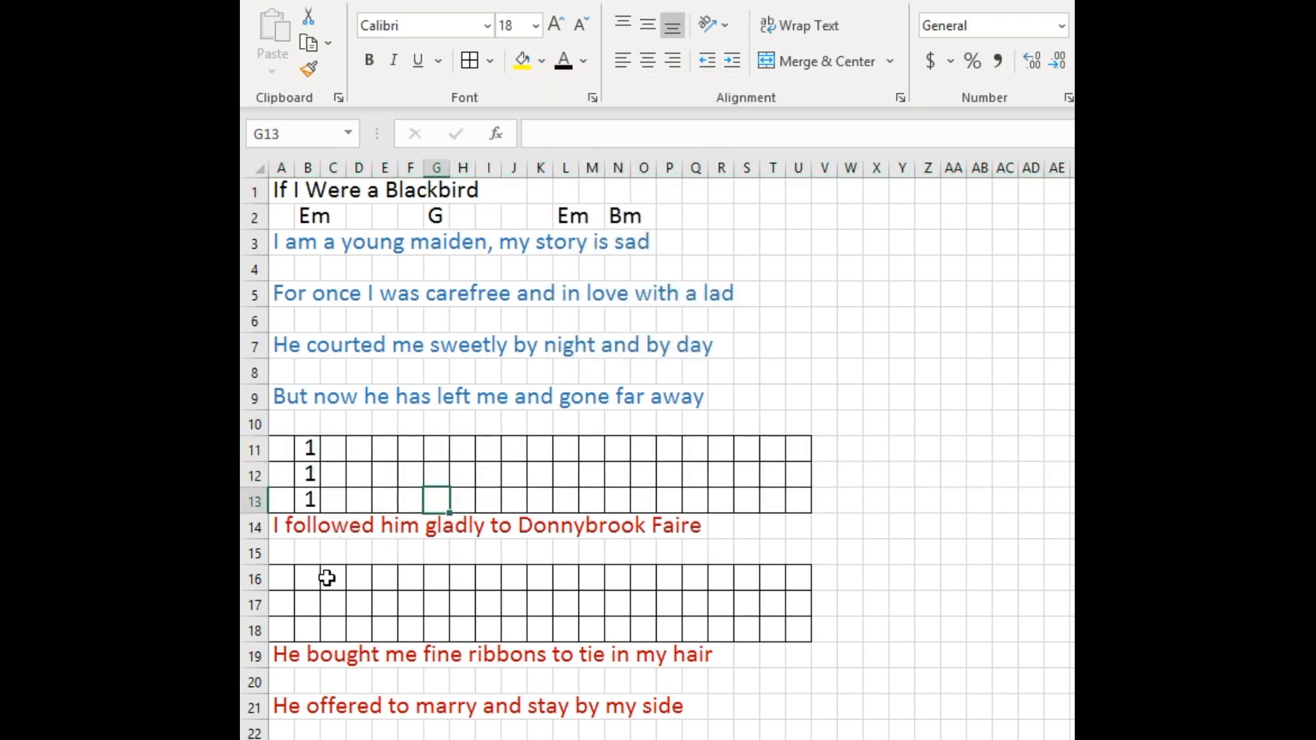
Enter 3, 1 and 0 down cells G11, G12 and G13 of the first bordered grid
{"action": "left_click", "coordinate": [436, 450]}
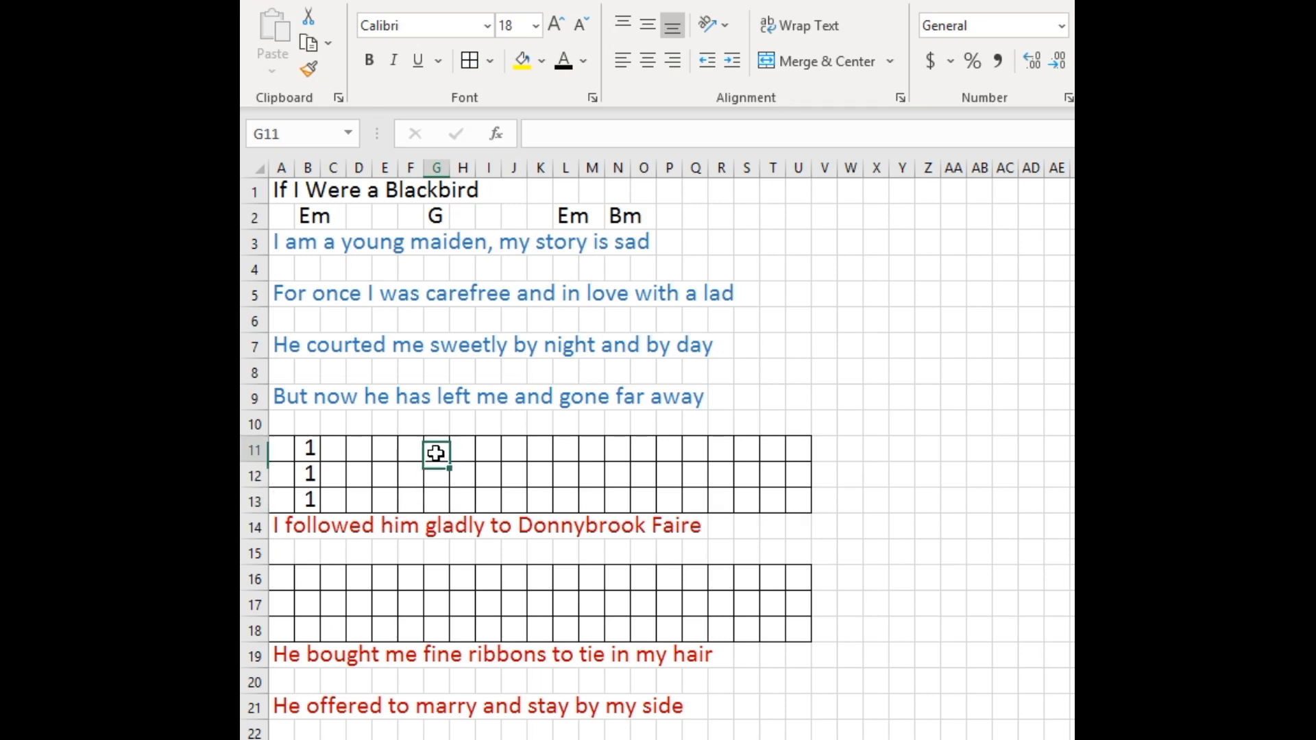
{"action": "type", "text": "3"}
{"action": "key", "text": "Return"}
{"action": "type", "text": "1"}
{"action": "key", "text": "BackSpace"}
{"action": "key", "text": "Return"}
{"action": "type", "text": "0"}
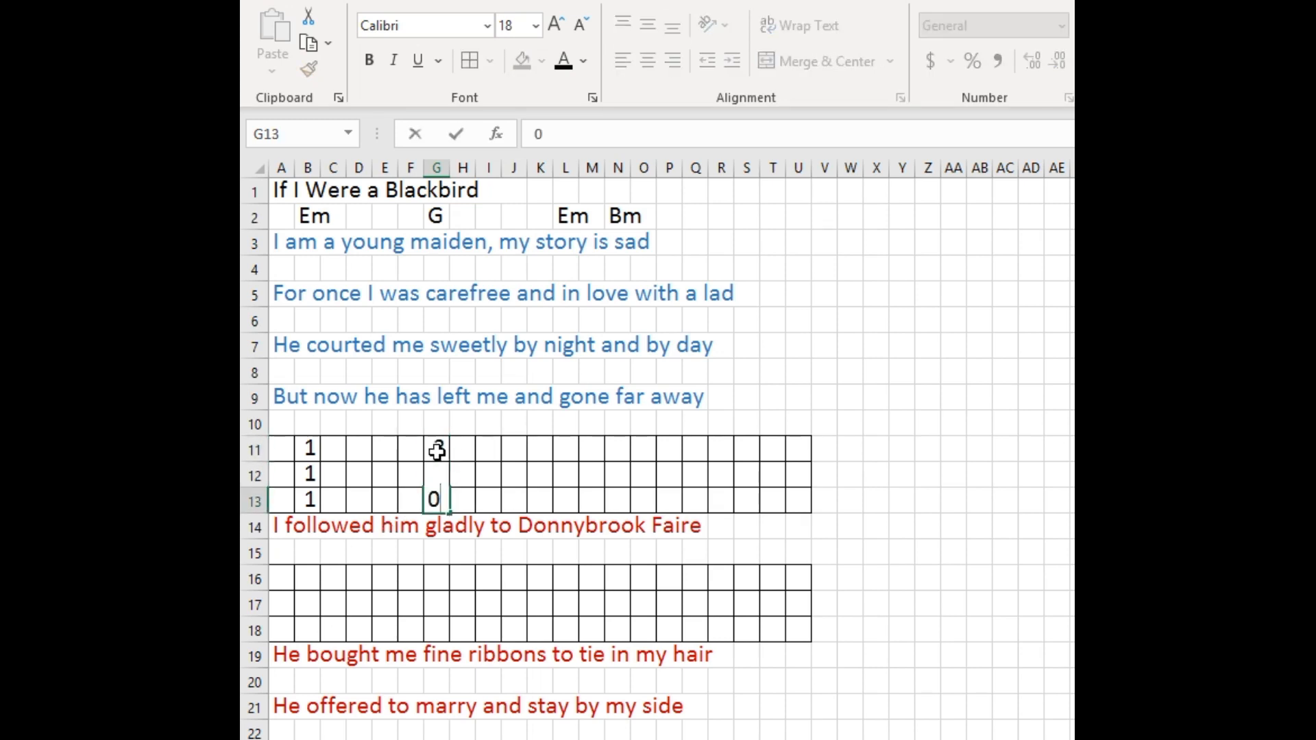
{"action": "left_click", "coordinate": [453, 556]}
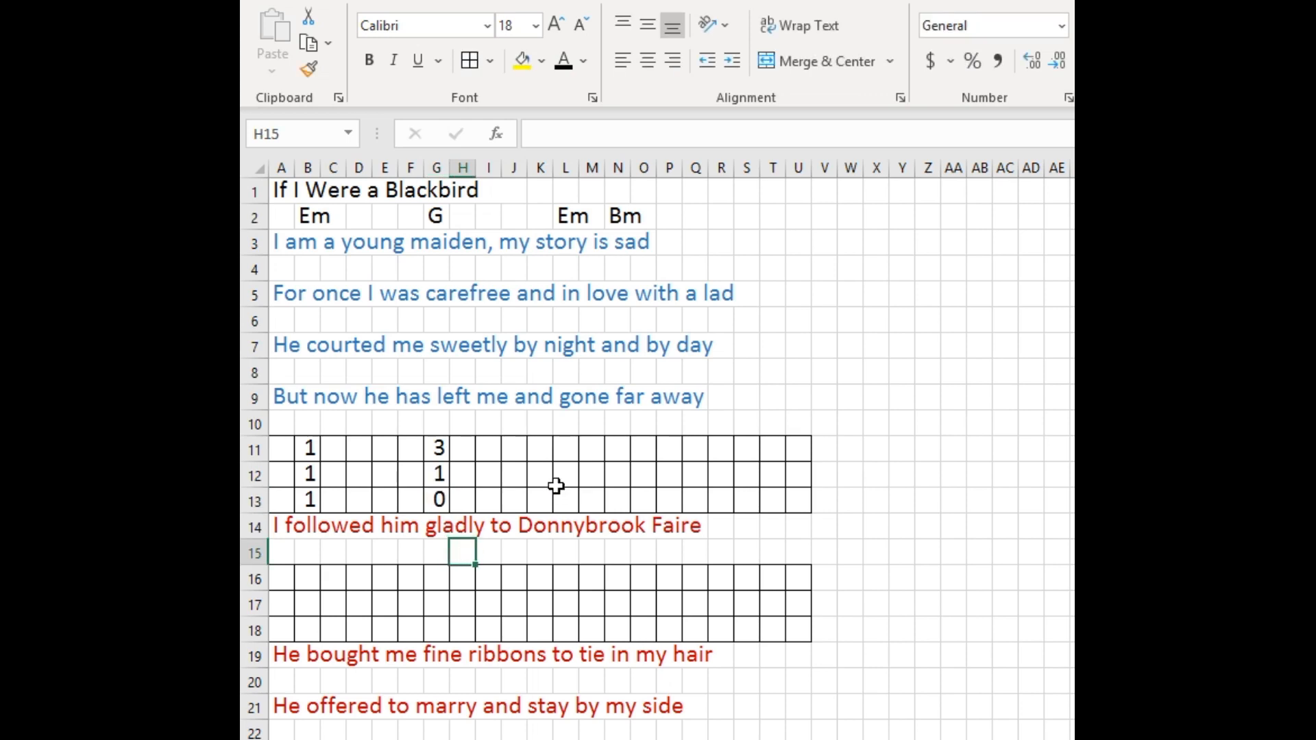
Enter 1 in each of the cells L11, L12 and L13 of the first bordered grid
{"action": "left_click", "coordinate": [562, 447]}
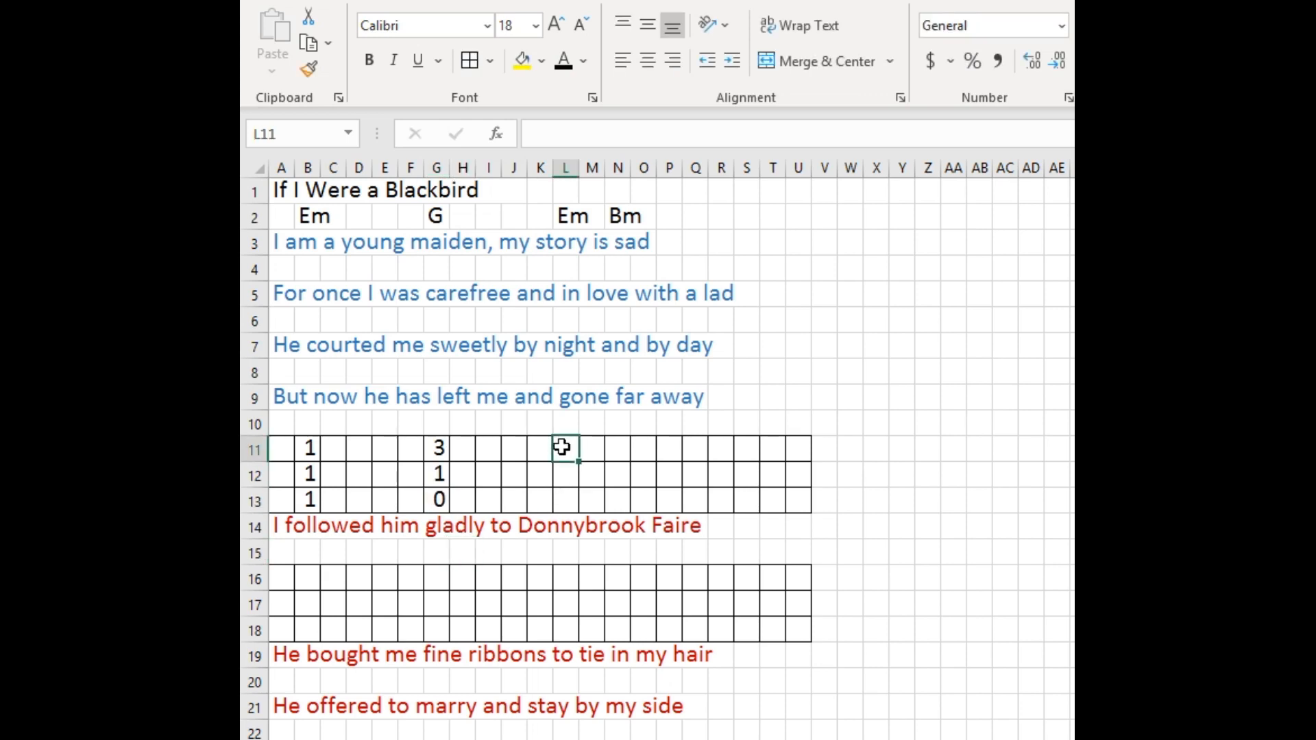
{"action": "type", "text": "1"}
{"action": "key", "text": "Return"}
{"action": "key", "text": "Return"}
{"action": "type", "text": "1"}
{"action": "left_click", "coordinate": [617, 557]}
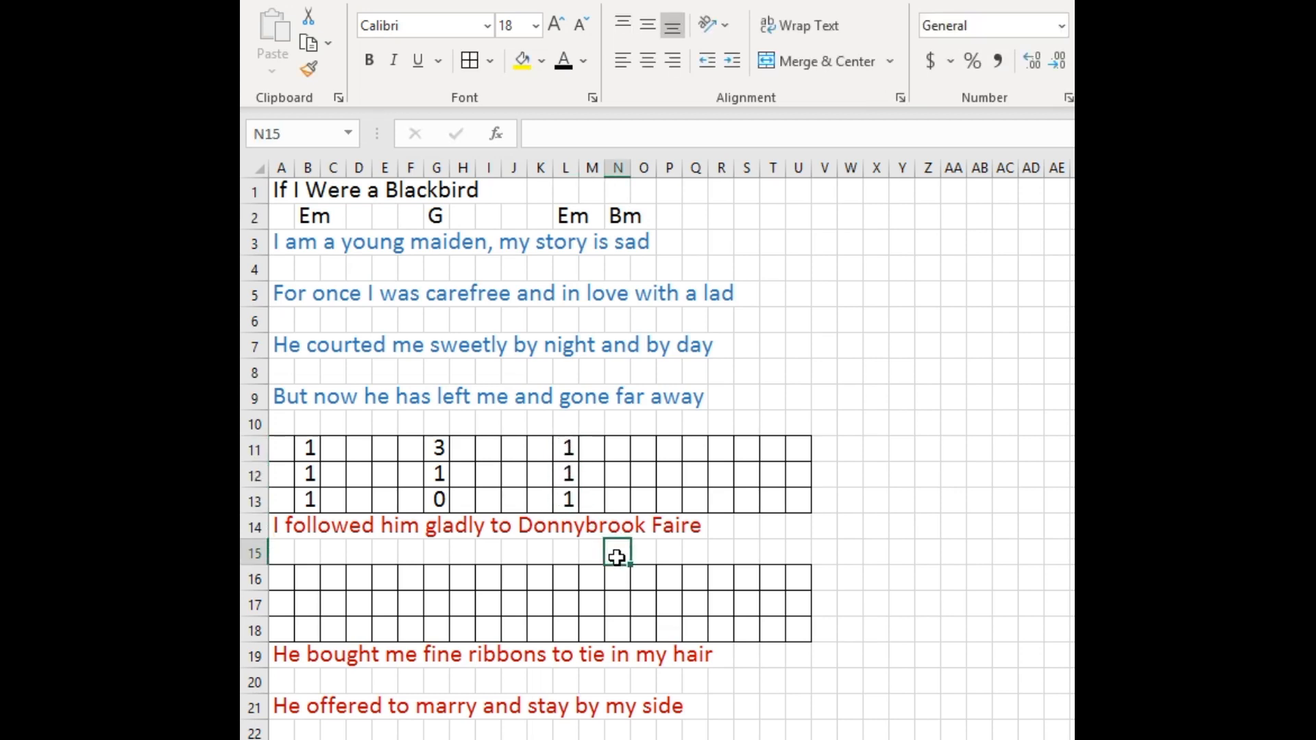
Enter 2, 1 and 0 down cells P11, P12 and P13 of the first bordered grid
{"action": "left_click", "coordinate": [667, 447]}
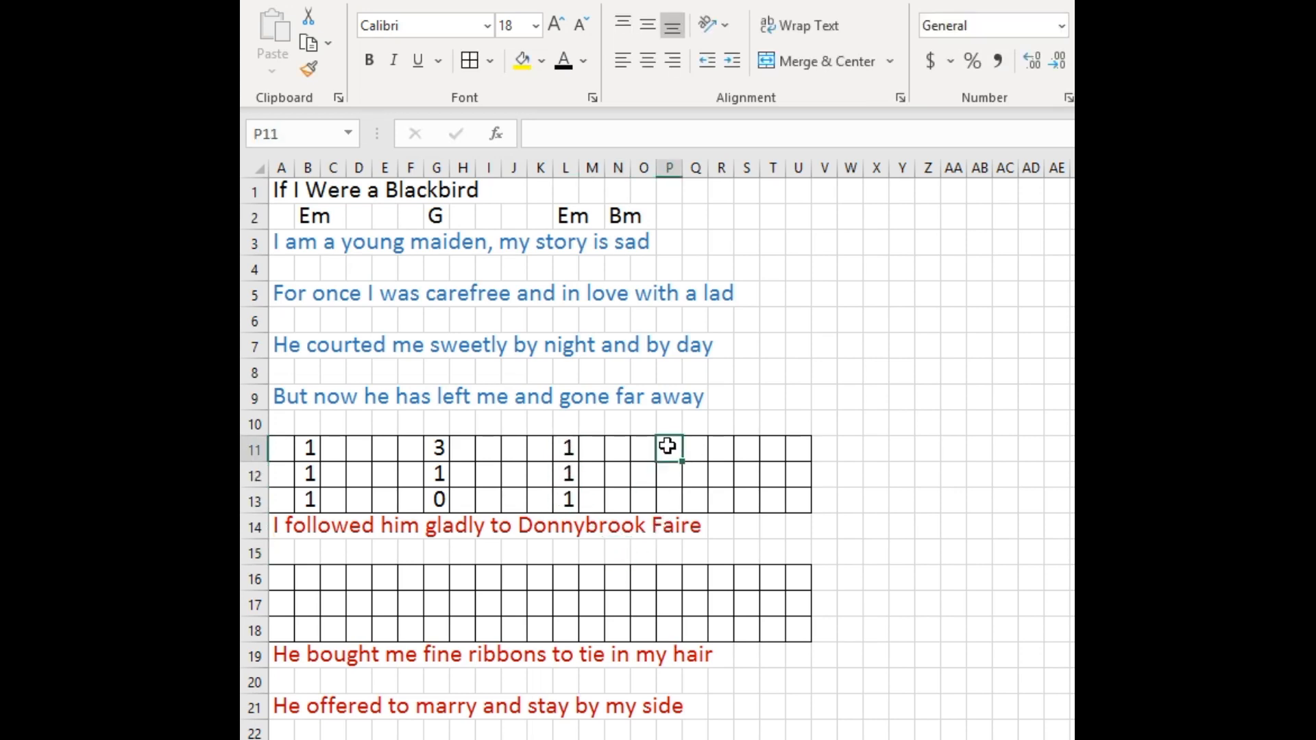
{"action": "type", "text": "2"}
{"action": "key", "text": "Return"}
{"action": "type", "text": "10"}
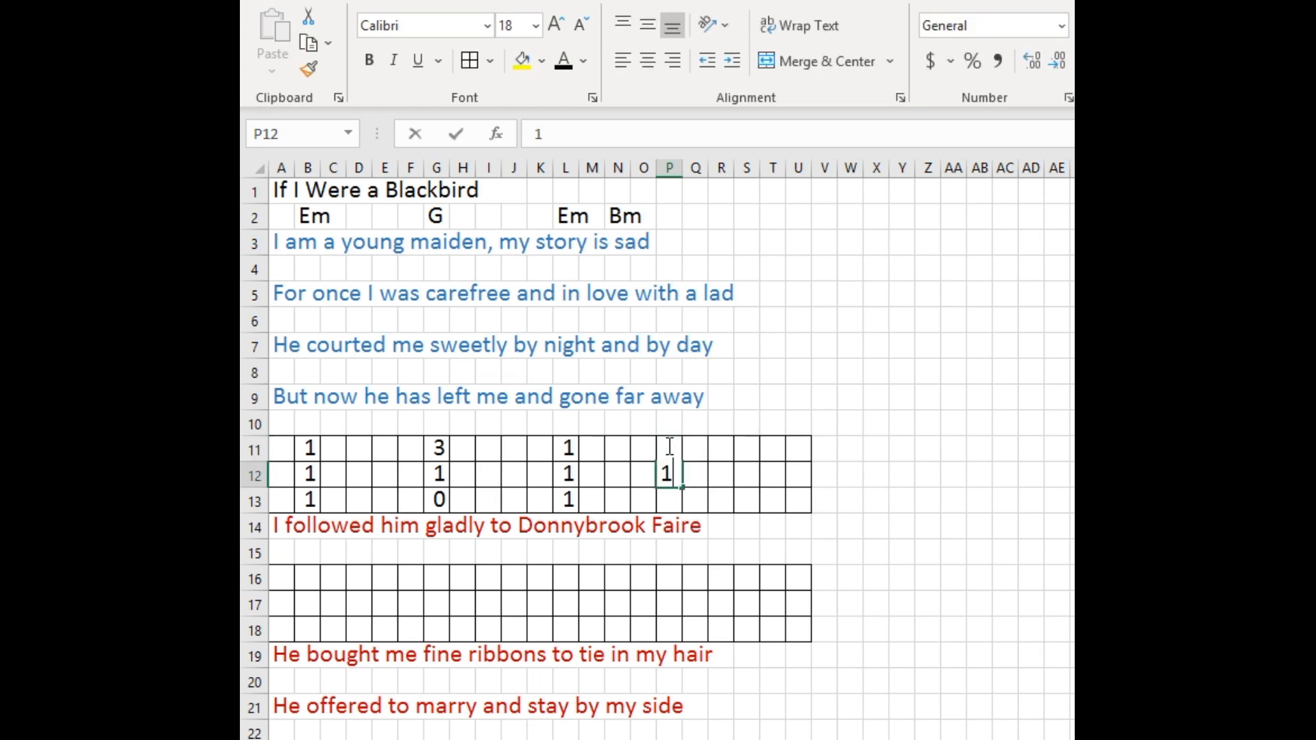
{"action": "key", "text": "Return"}
{"action": "left_click", "coordinate": [685, 471]}
{"action": "type", "text": "1"}
{"action": "key", "text": "Return"}
{"action": "type", "text": "0"}
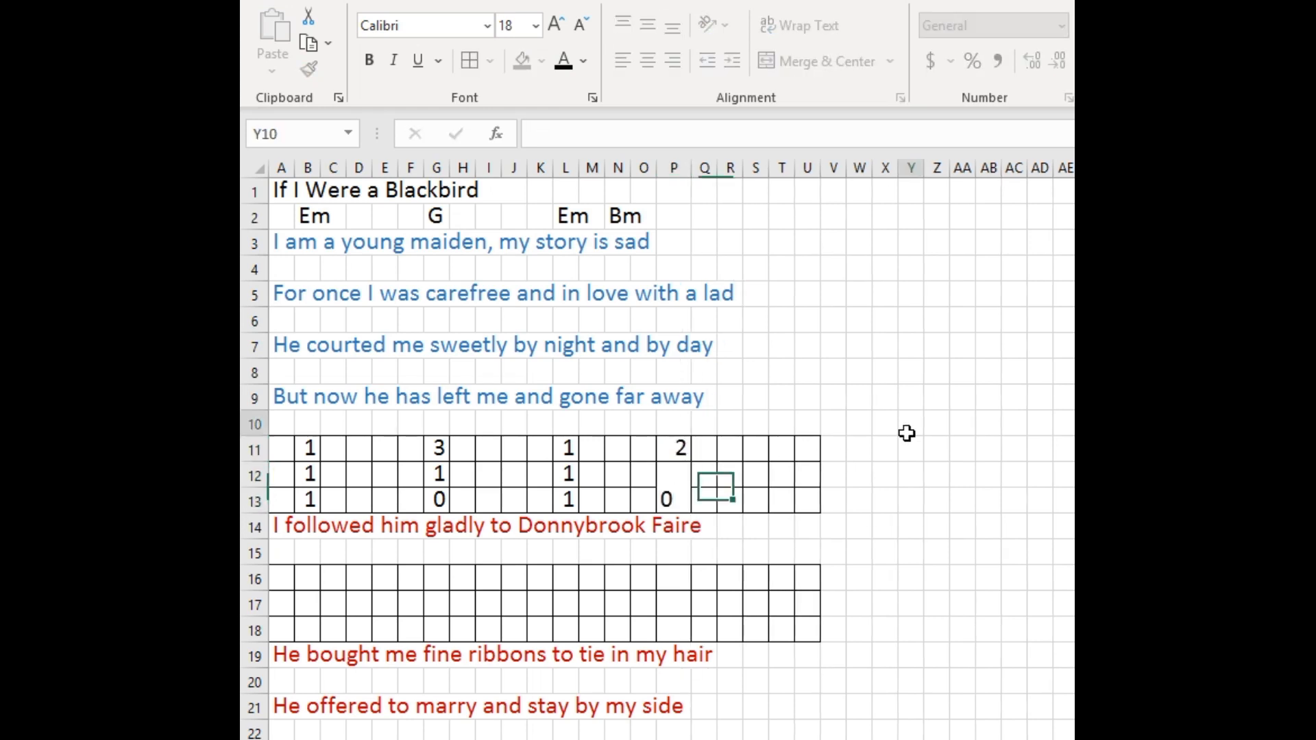
{"action": "left_click", "coordinate": [908, 431]}
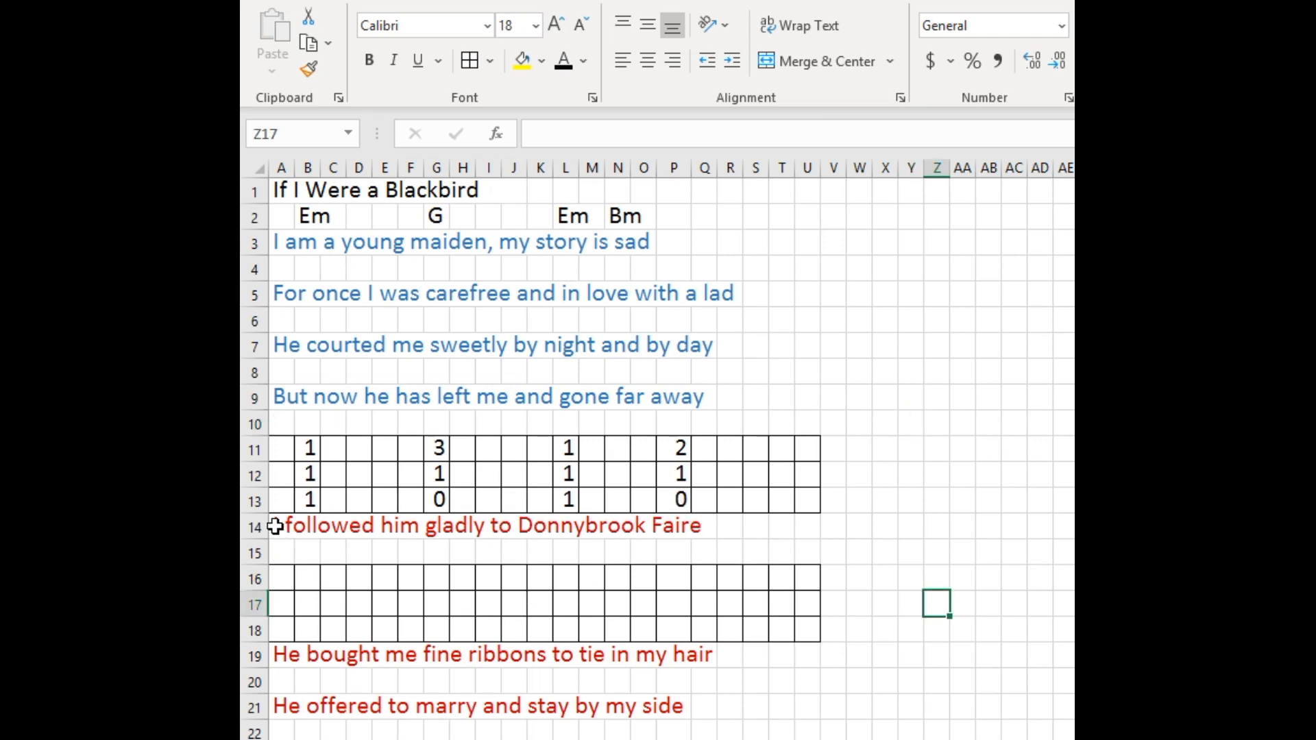
Enter the sample lyric "I am a young maiden, my story" in cell W4, outside the song layout
{"action": "left_click", "coordinate": [275, 526]}
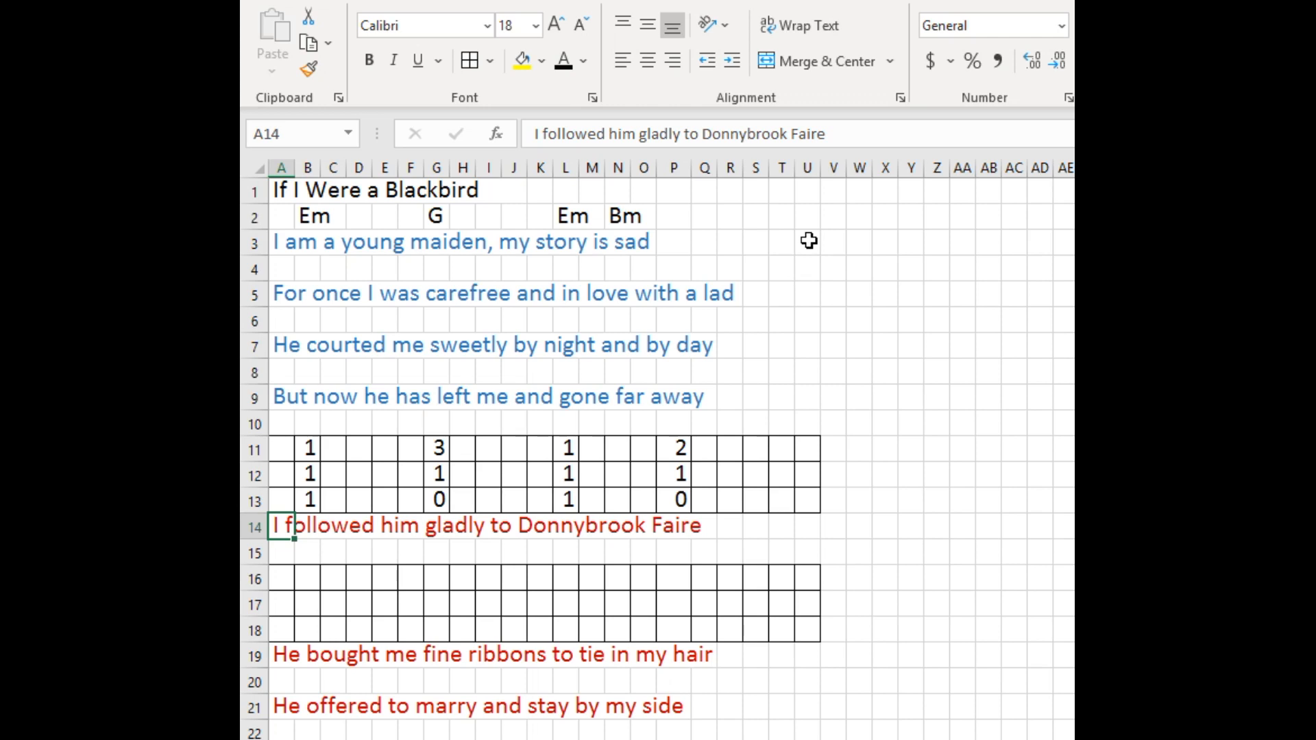
{"action": "left_click", "coordinate": [858, 273]}
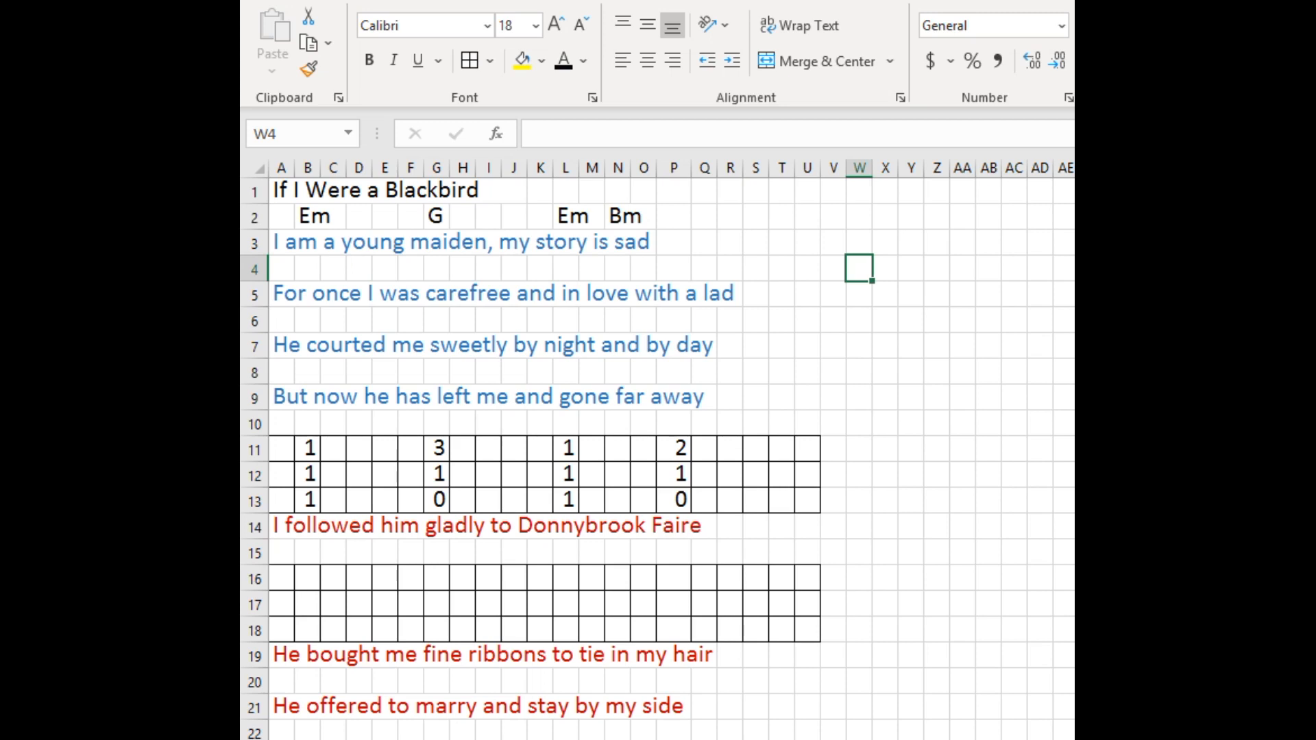
{"action": "type", "text": "I am a"}
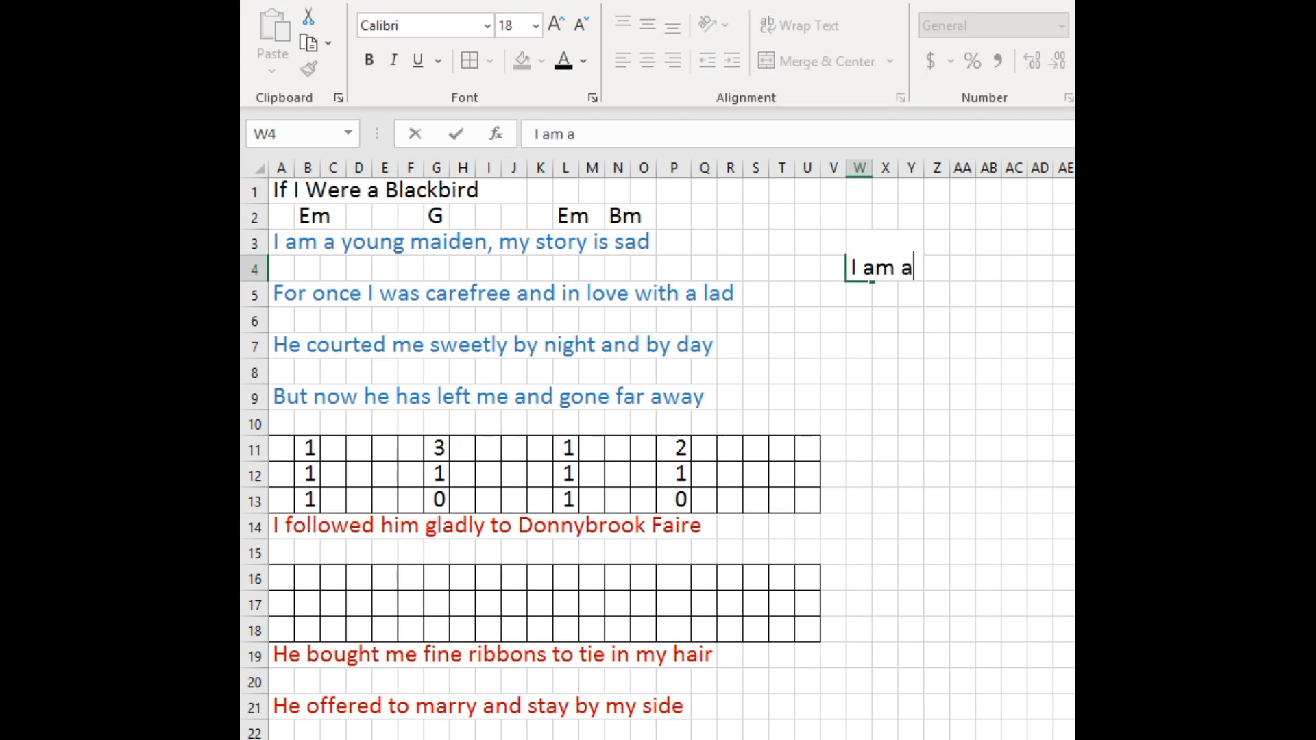
{"action": "type", "text": " young maid"}
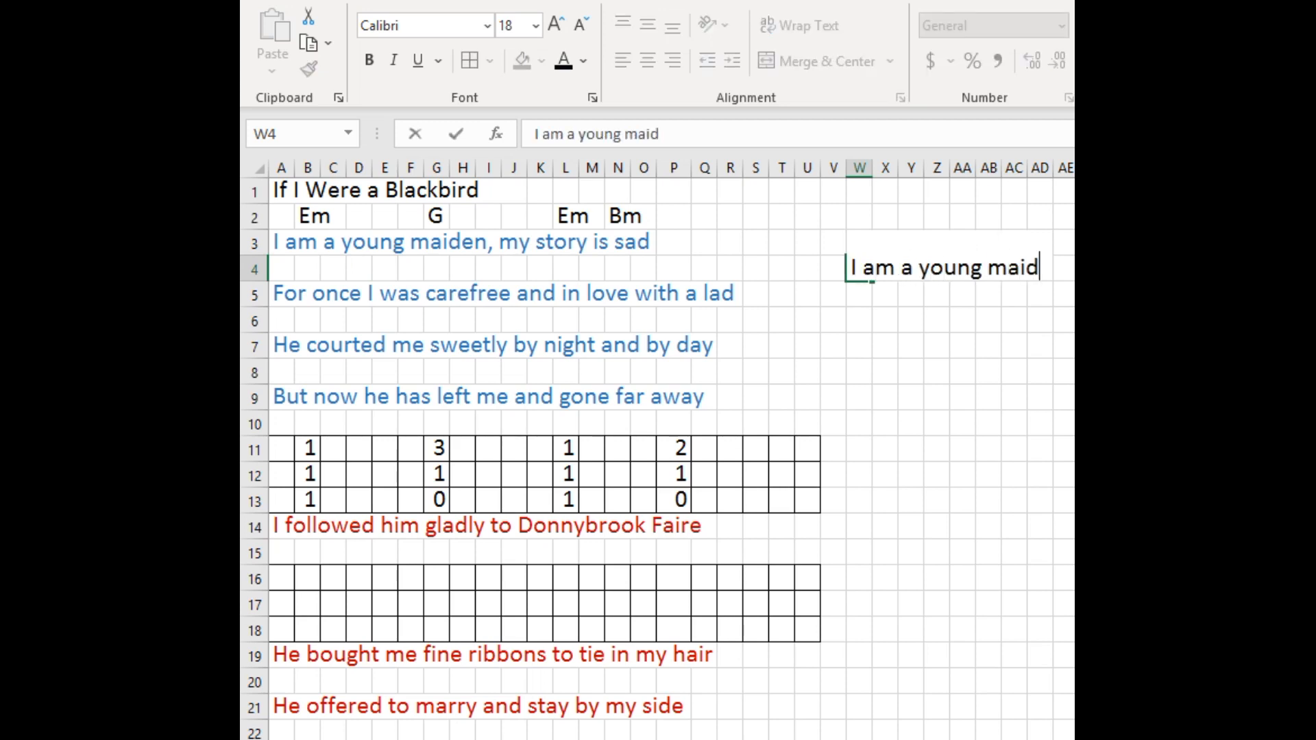
{"action": "type", "text": "en, my story"}
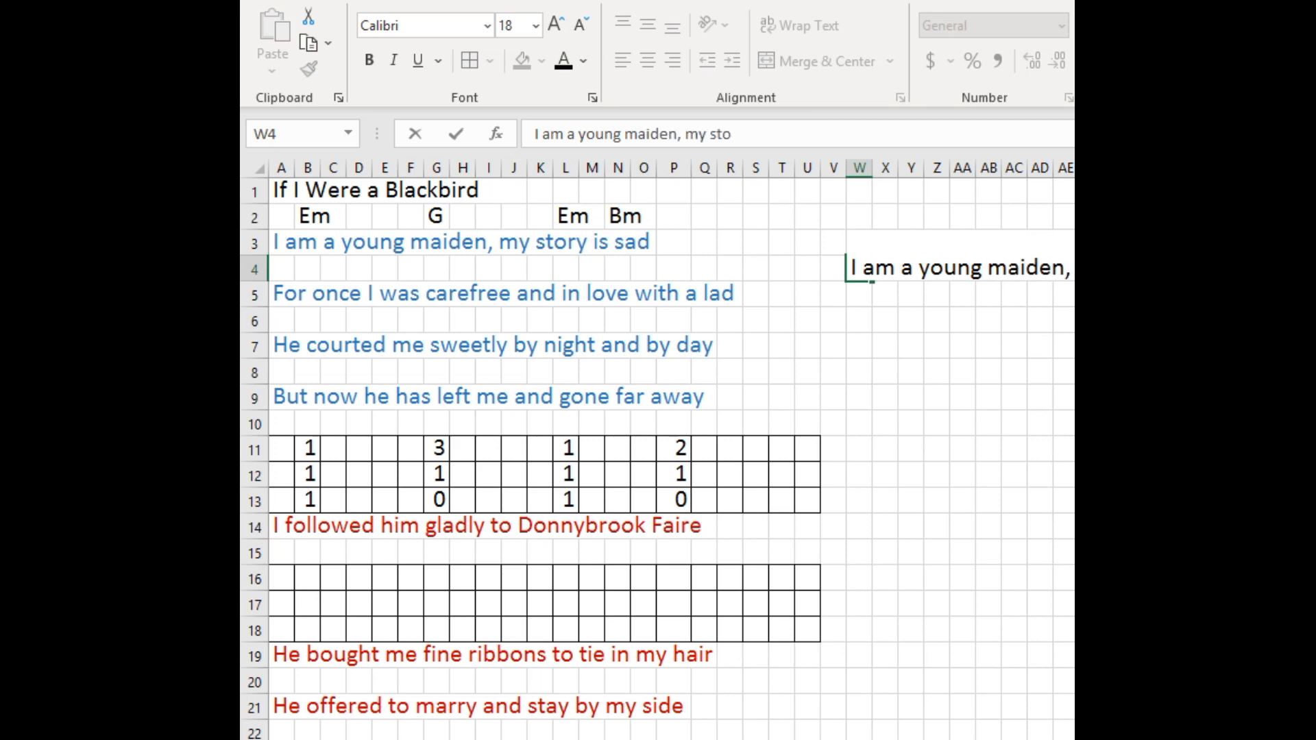
{"action": "left_click", "coordinate": [954, 401]}
Format the sample lyric in cell W4 as bold with the standard light green font colour
{"action": "left_click", "coordinate": [861, 272]}
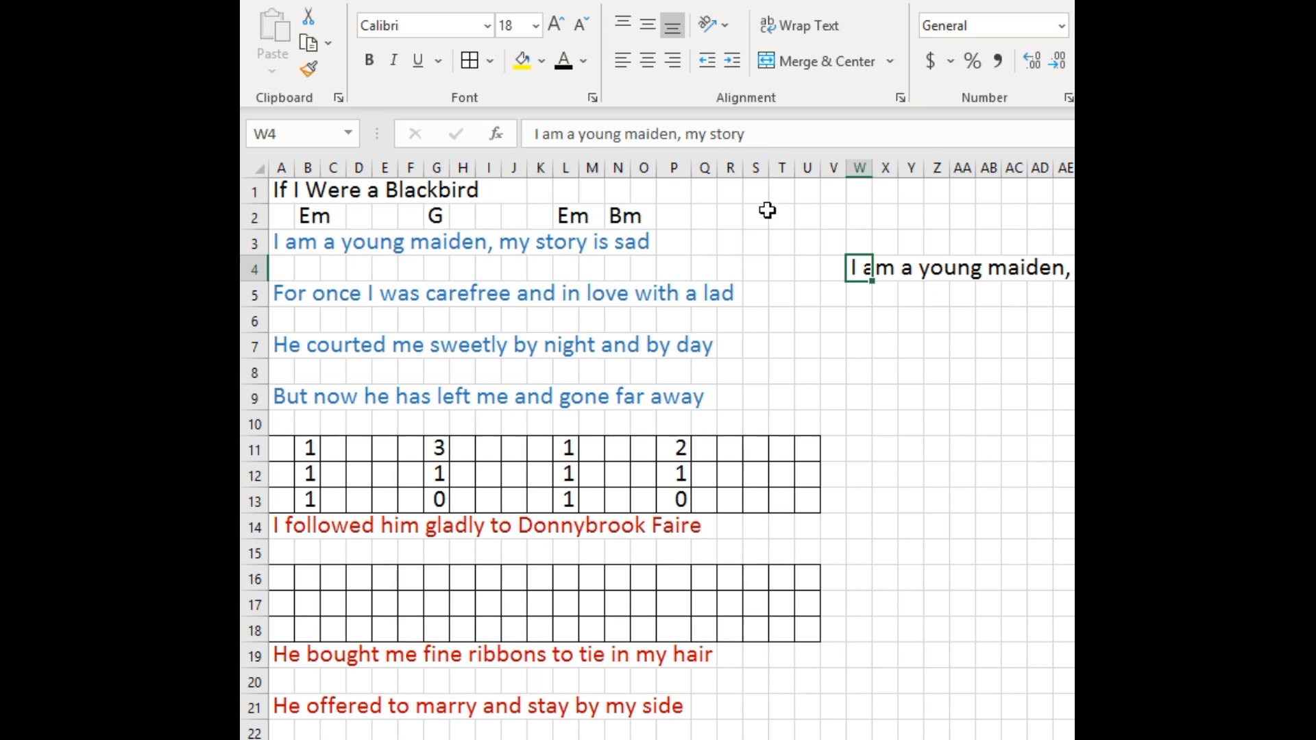
{"action": "left_click", "coordinate": [865, 317]}
{"action": "left_click", "coordinate": [856, 268]}
{"action": "left_click", "coordinate": [882, 406]}
{"action": "left_click", "coordinate": [863, 272]}
{"action": "left_click", "coordinate": [581, 60]}
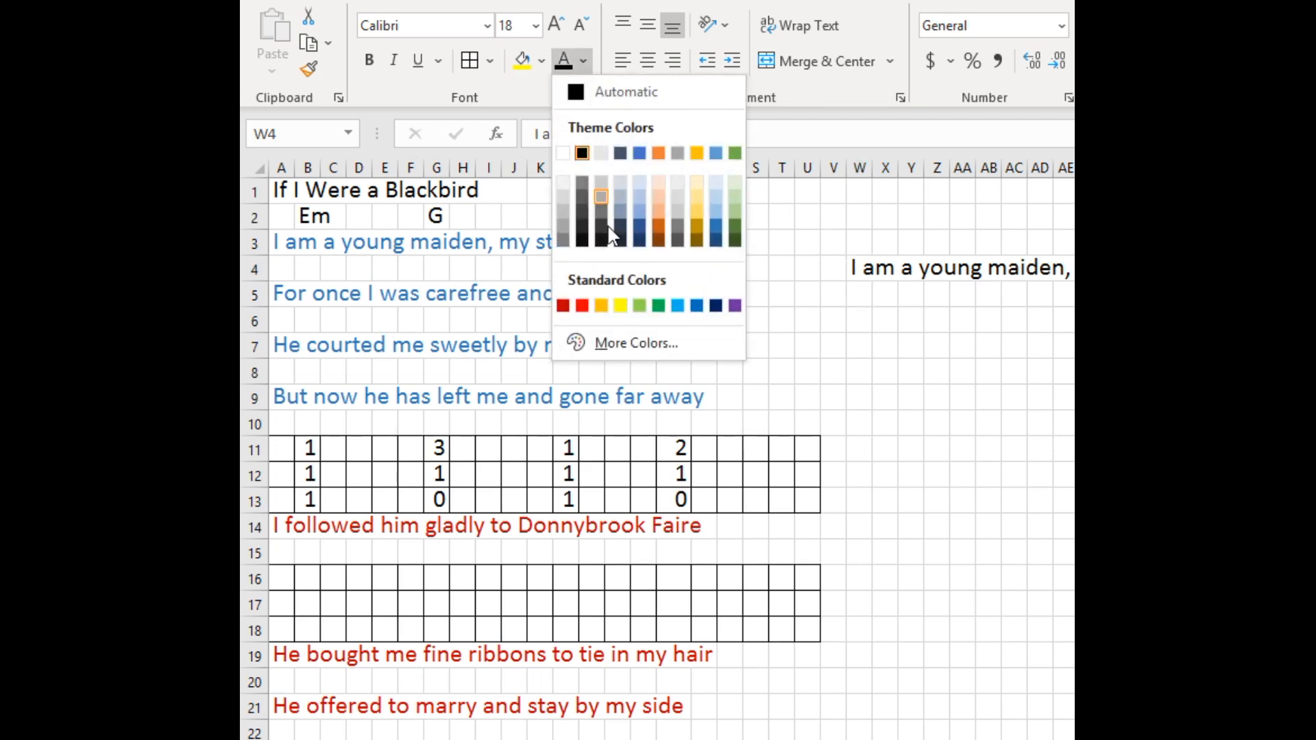
{"action": "left_click", "coordinate": [641, 306]}
{"action": "left_click", "coordinate": [368, 66]}
Replace a trial underline on the entire W4 lyric with an underline on only the word "am"
{"action": "left_click", "coordinate": [418, 63]}
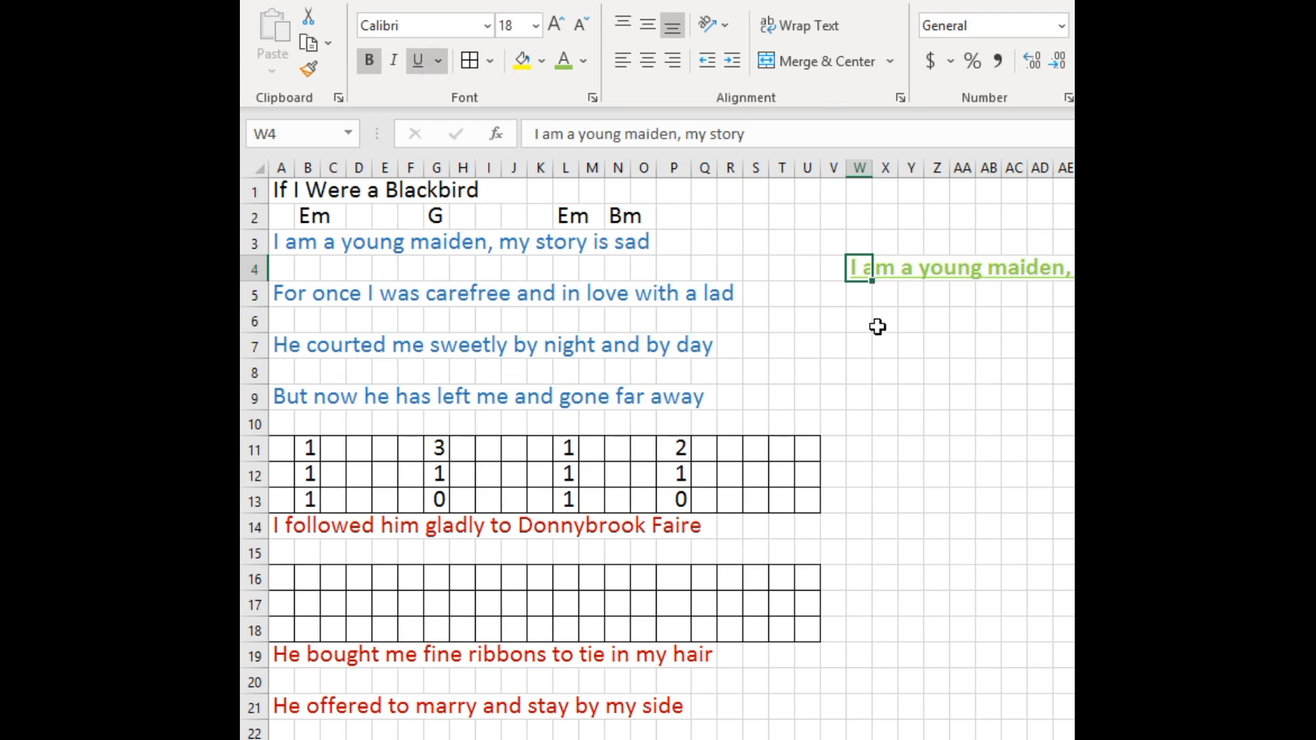
{"action": "left_click", "coordinate": [420, 67]}
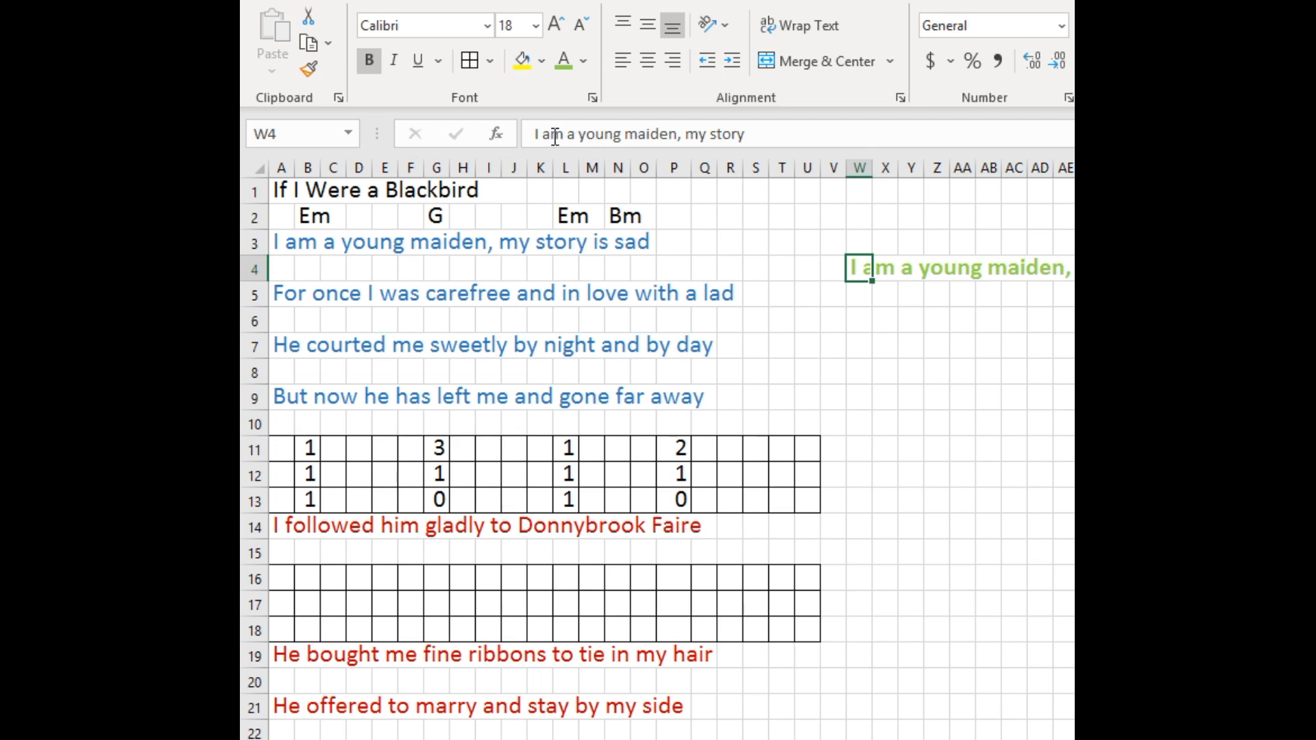
{"action": "left_click_drag", "start_coordinate": [542, 136], "coordinate": [564, 135]}
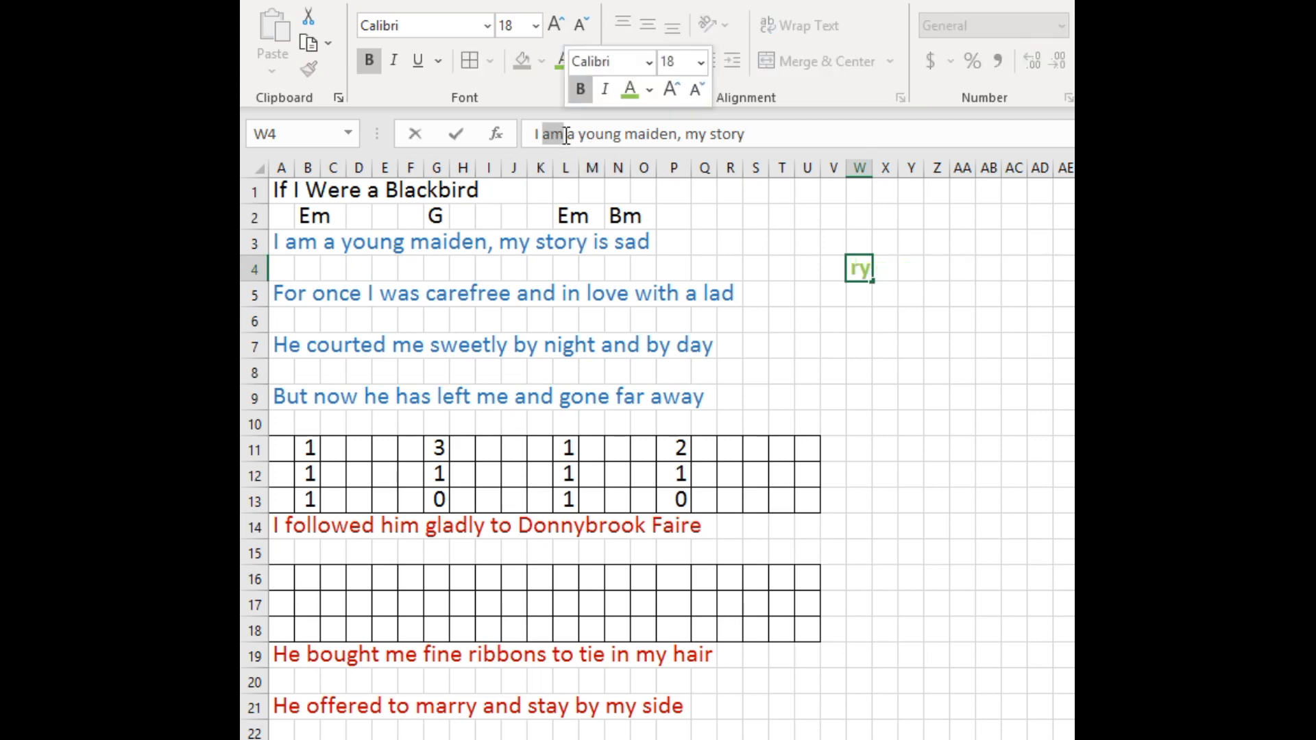
{"action": "left_click", "coordinate": [425, 63]}
{"action": "left_click", "coordinate": [819, 374]}
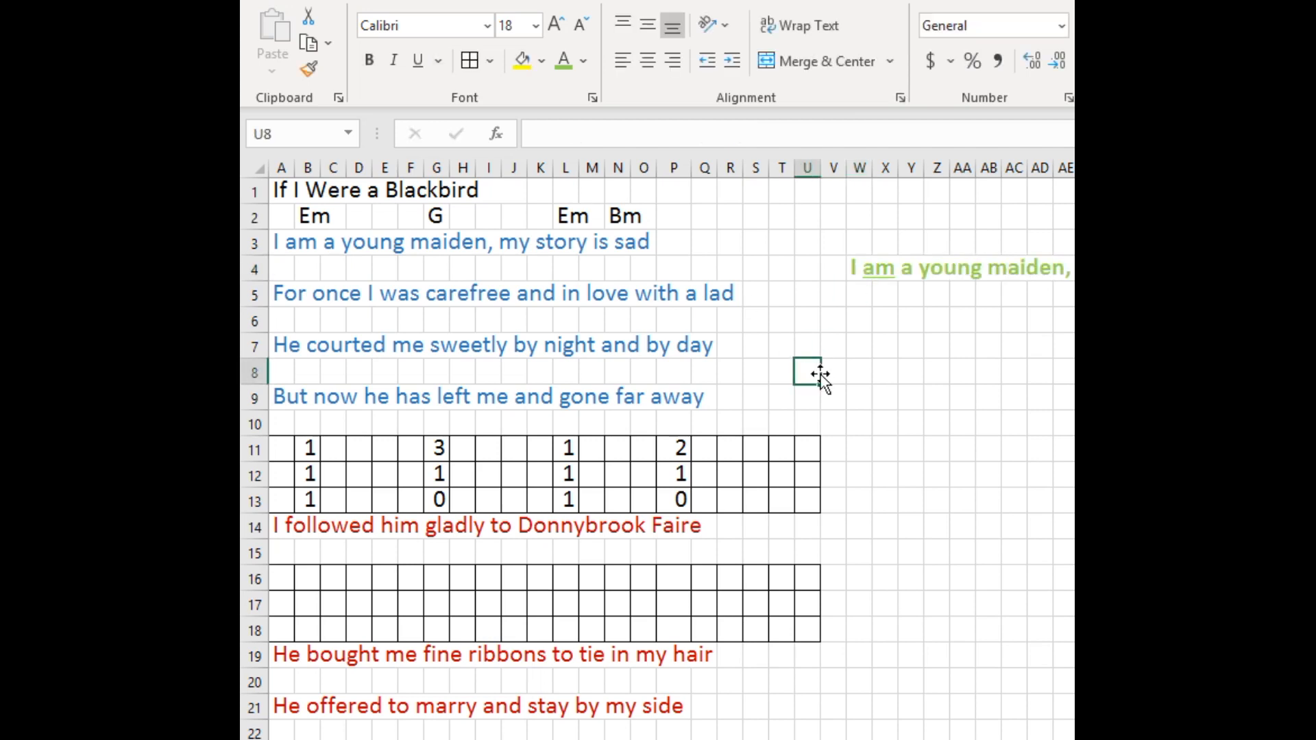
{"action": "left_click", "coordinate": [852, 275]}
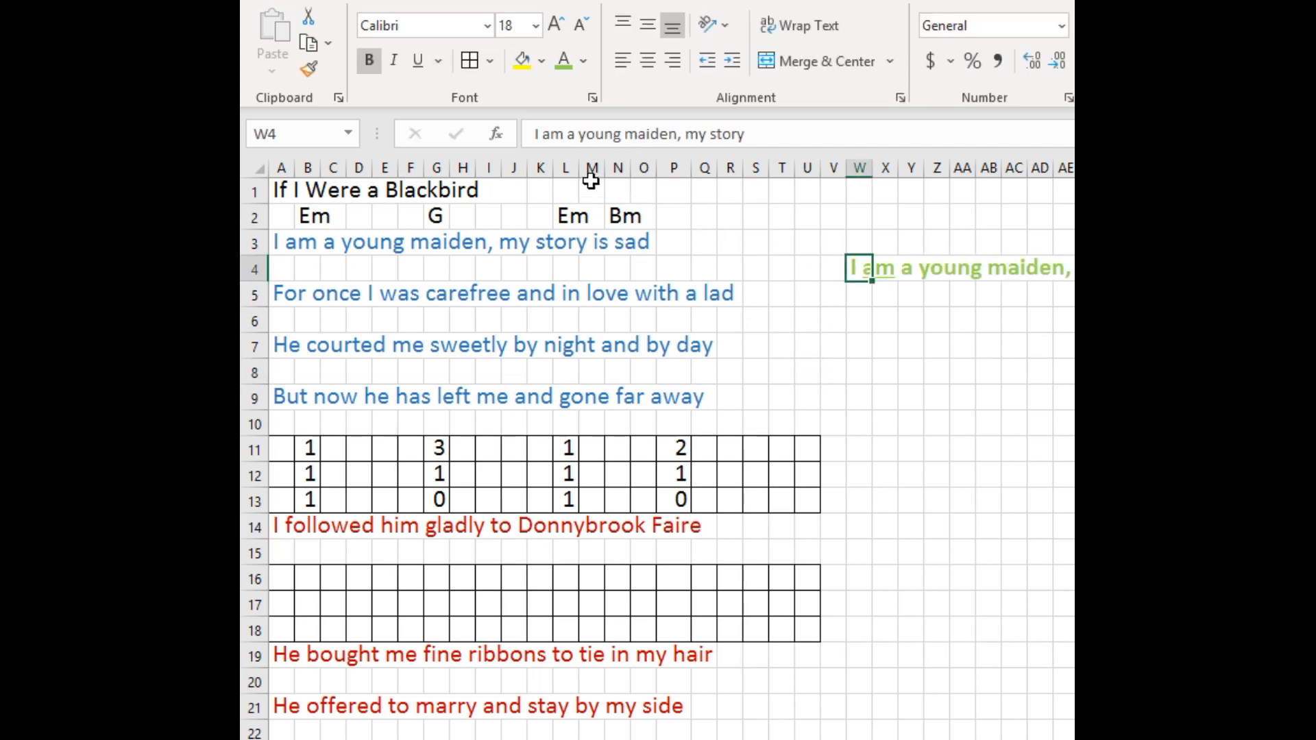
{"action": "left_click", "coordinate": [904, 353]}
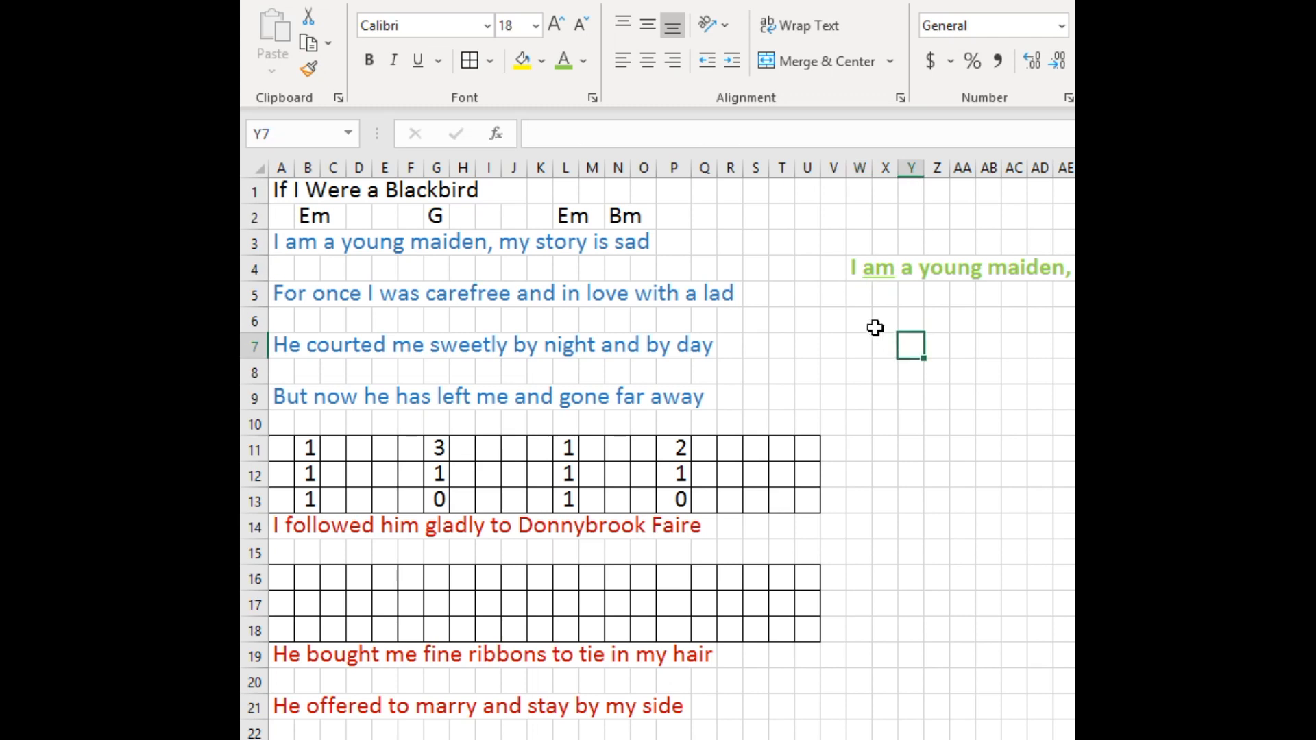
Delete the sample lyric from cell W4
{"action": "left_click", "coordinate": [854, 267]}
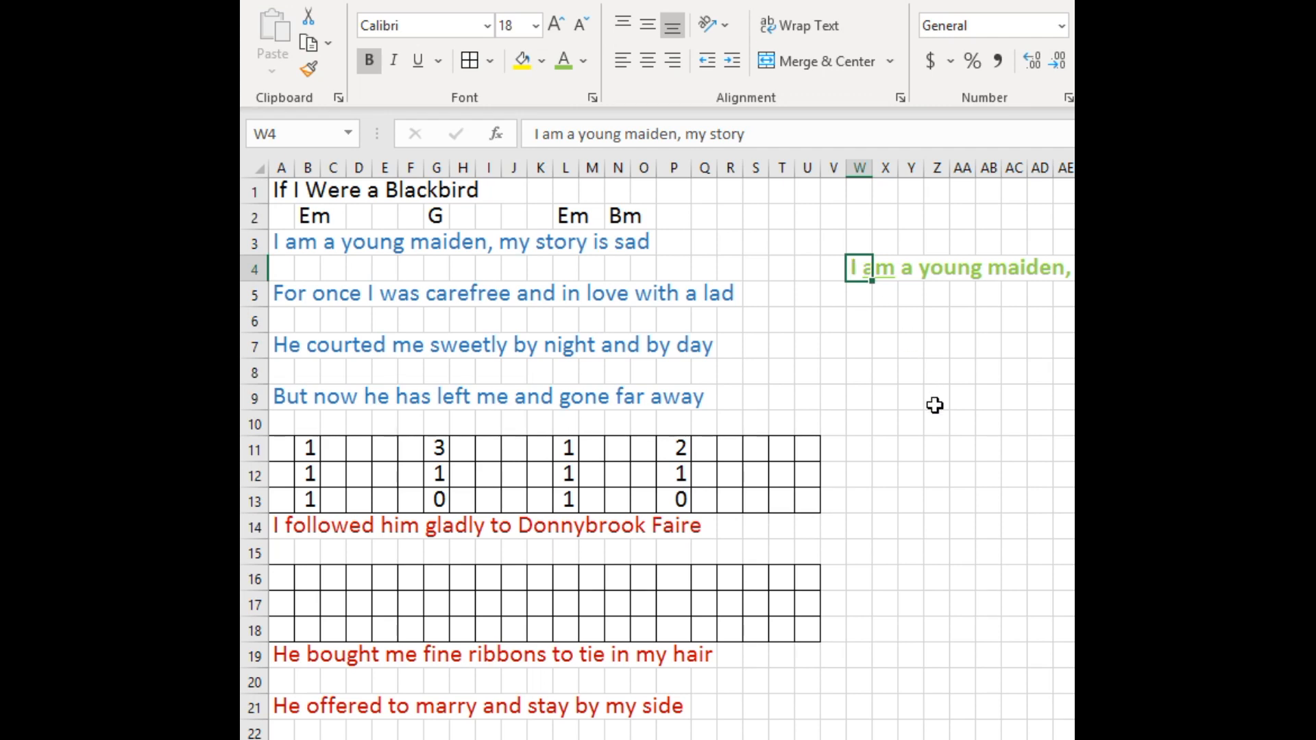
{"action": "key", "text": "Delete"}
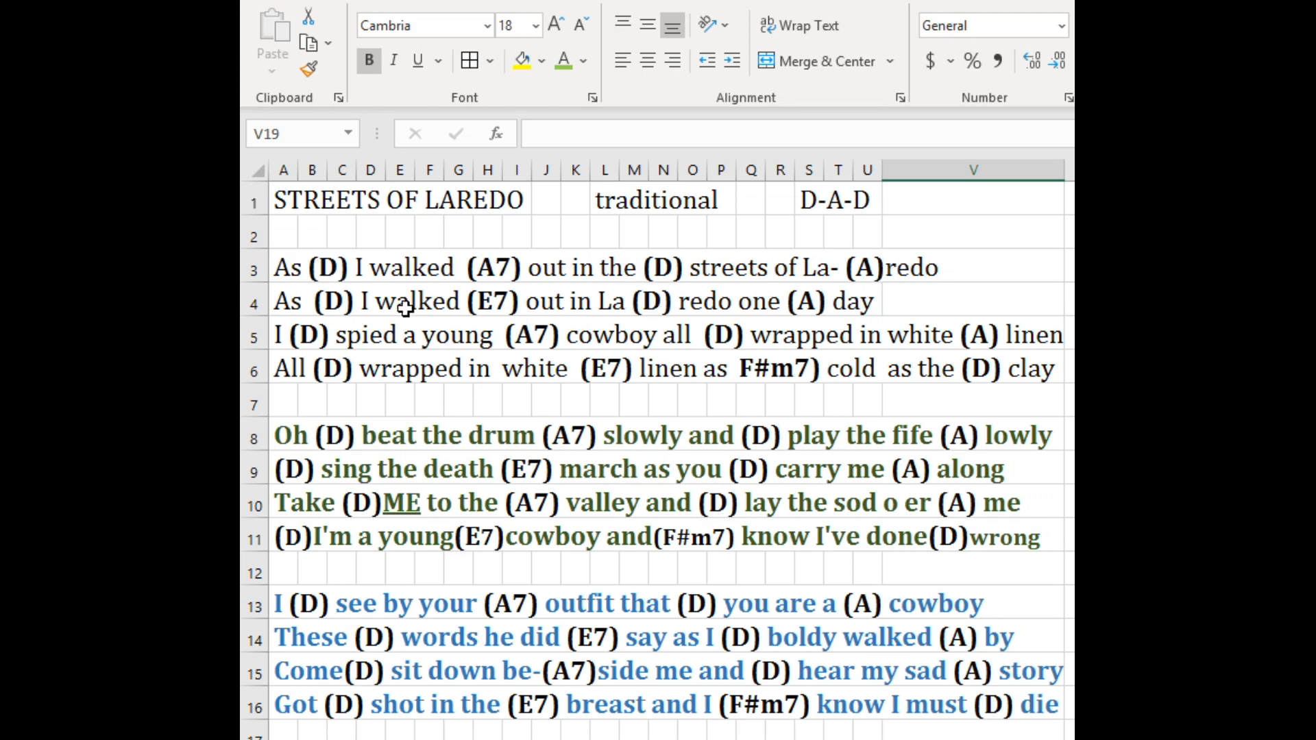
Examine how the inline chord "(D)" is formatted within the lyric in cell A3 of "Streets of Laredo"
{"action": "left_click", "coordinate": [285, 269]}
{"action": "left_click_drag", "start_coordinate": [558, 136], "coordinate": [579, 136]}
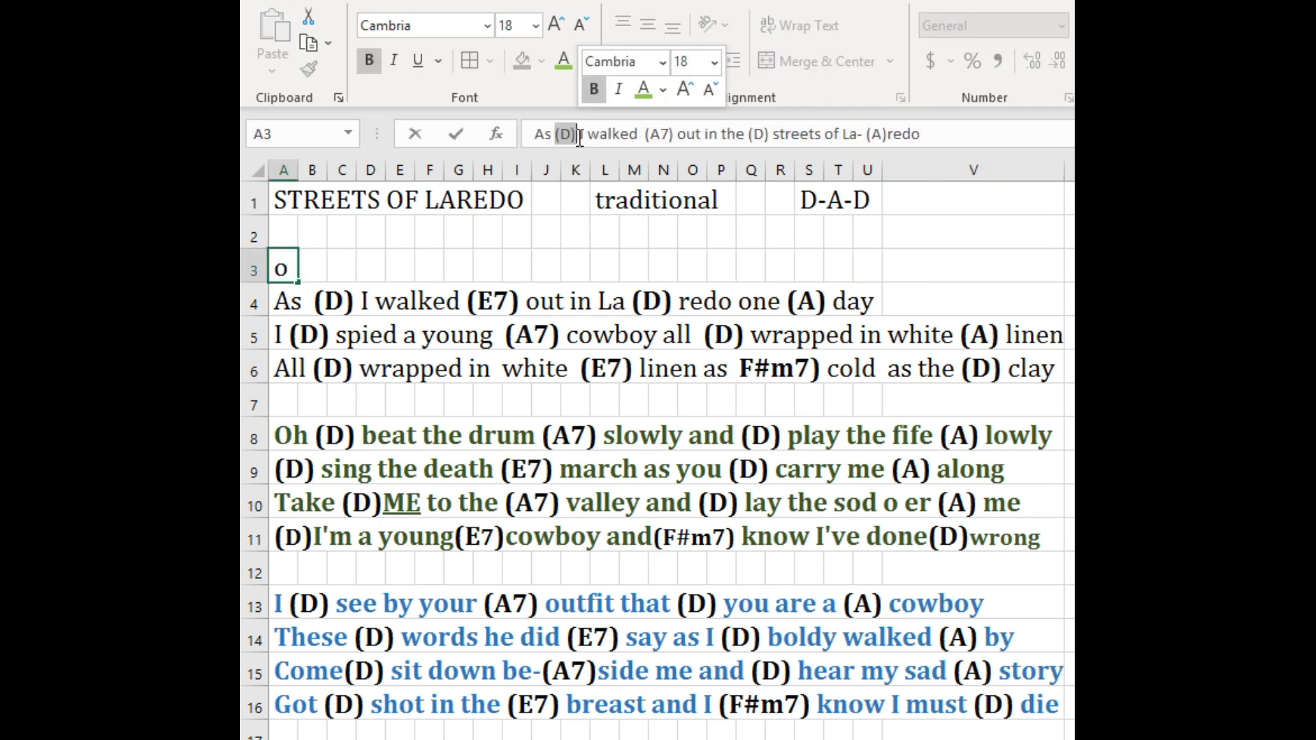
{"action": "left_click", "coordinate": [544, 301]}
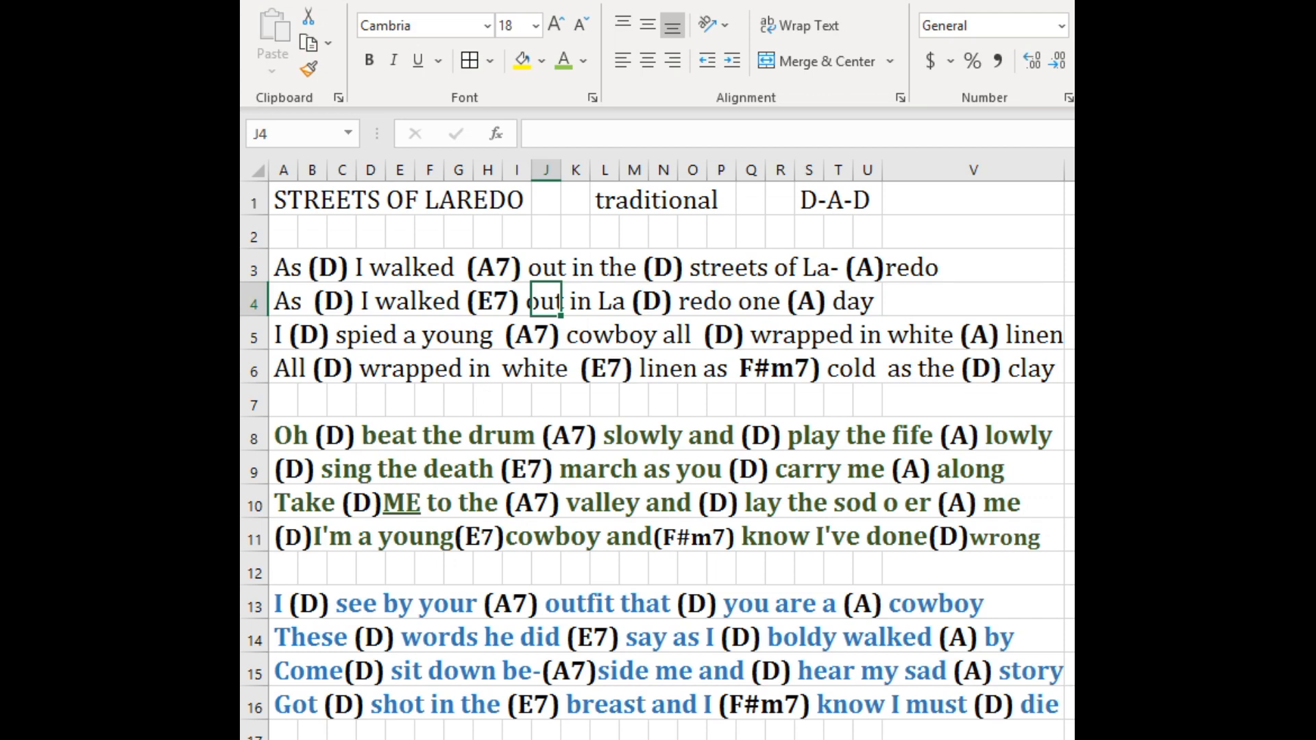
Switch to "The Parting Glass" and examine how its colour-coded verse lines sit beneath the numbered grids, starting with cell A7
{"action": "key", "text": "ctrl+Page_Down"}
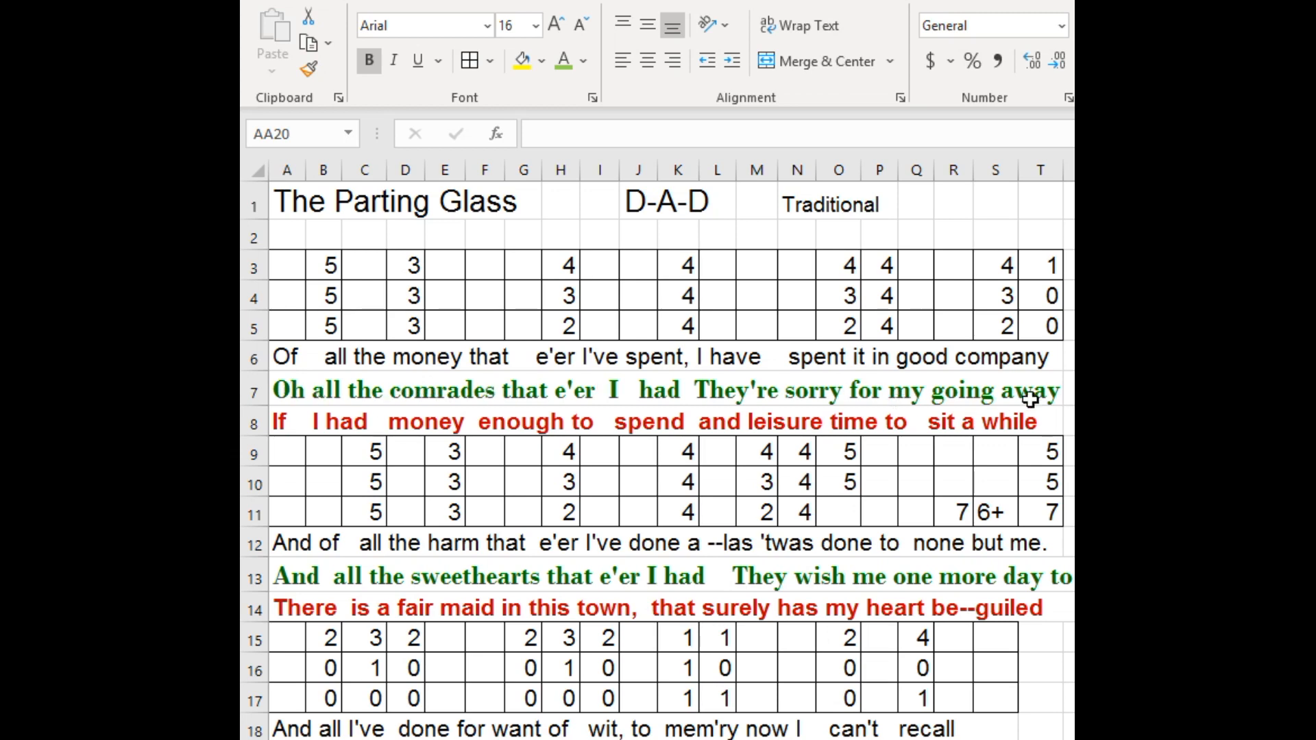
{"action": "left_click", "coordinate": [290, 390]}
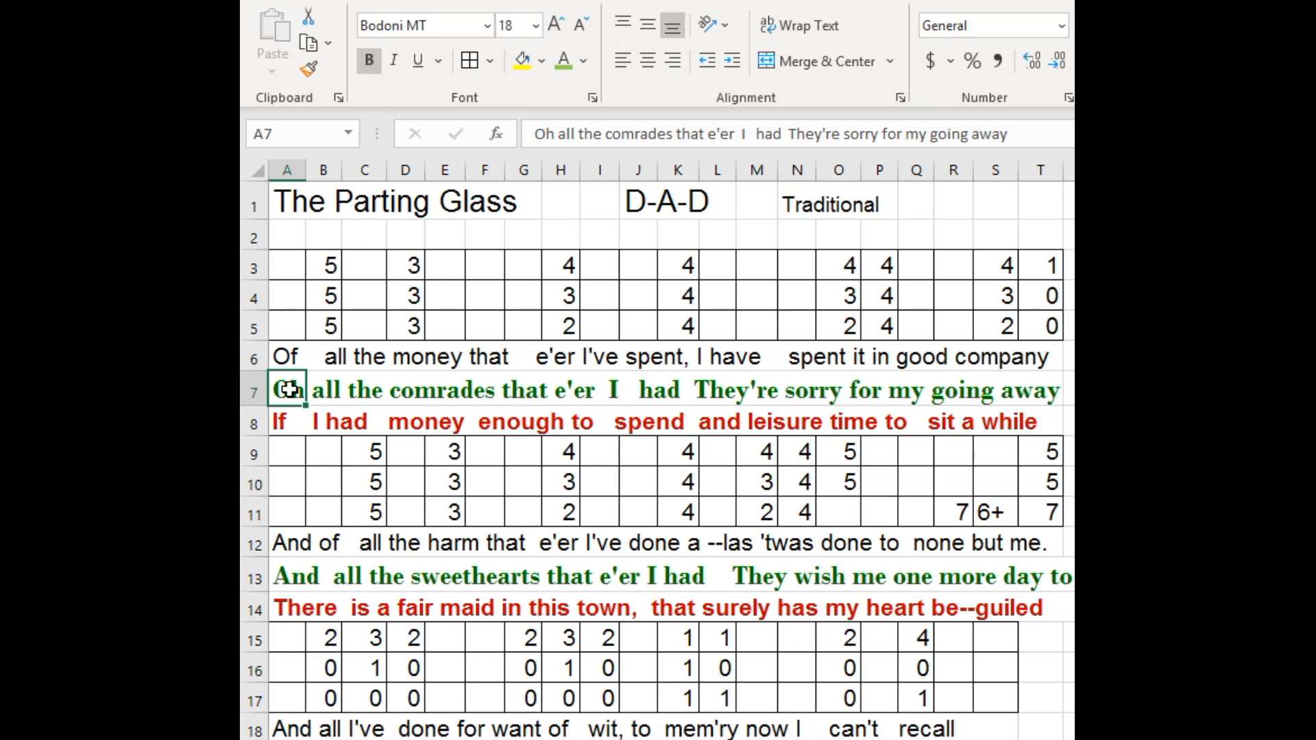
{"action": "left_click", "coordinate": [336, 389]}
{"action": "left_click", "coordinate": [291, 391]}
{"action": "scroll", "coordinate": [656, 459], "scroll_direction": "down", "scroll_amount": 2}
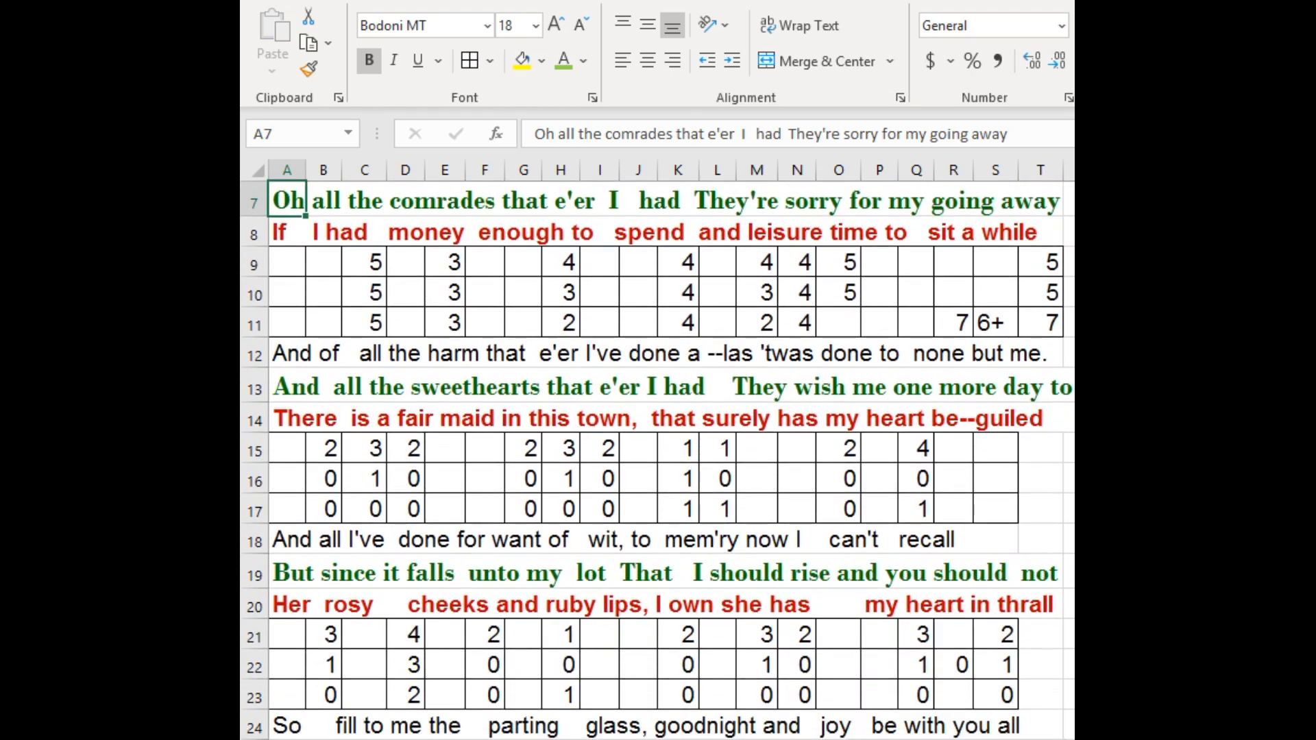
{"action": "scroll", "coordinate": [656, 459], "scroll_direction": "up", "scroll_amount": 2}
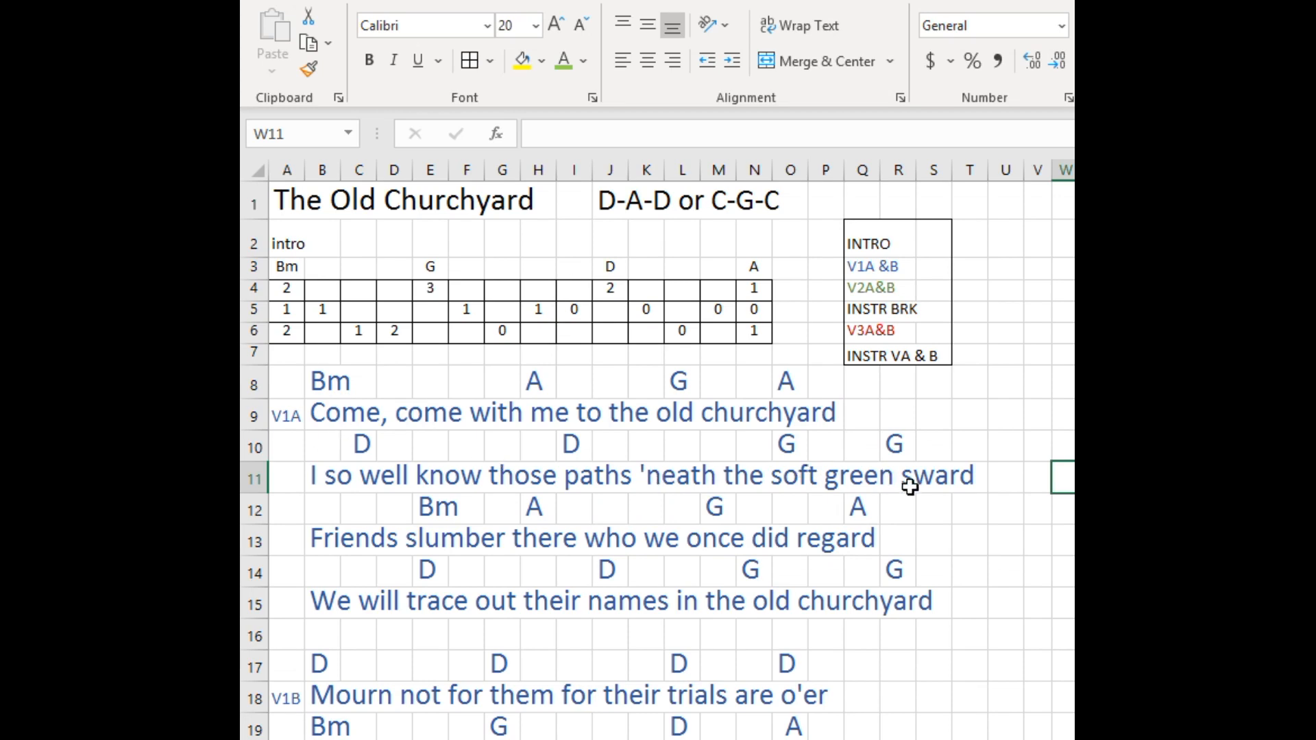
Look through "The Old Churchyard" from the intro to verse V3B to examine its chord rows, labelled verses and coloured grid
{"action": "scroll", "coordinate": [658, 460], "scroll_direction": "down", "scroll_amount": 11}
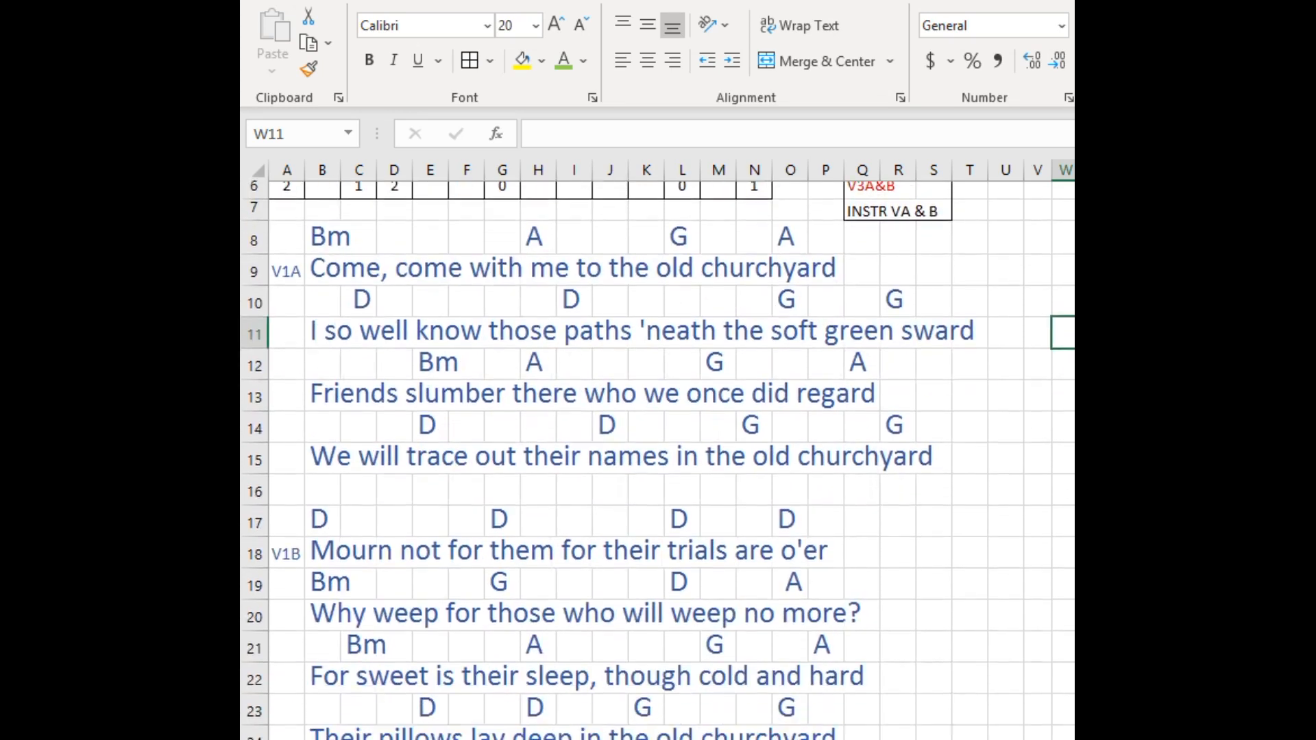
{"action": "scroll", "coordinate": [658, 459], "scroll_direction": "down", "scroll_amount": 6}
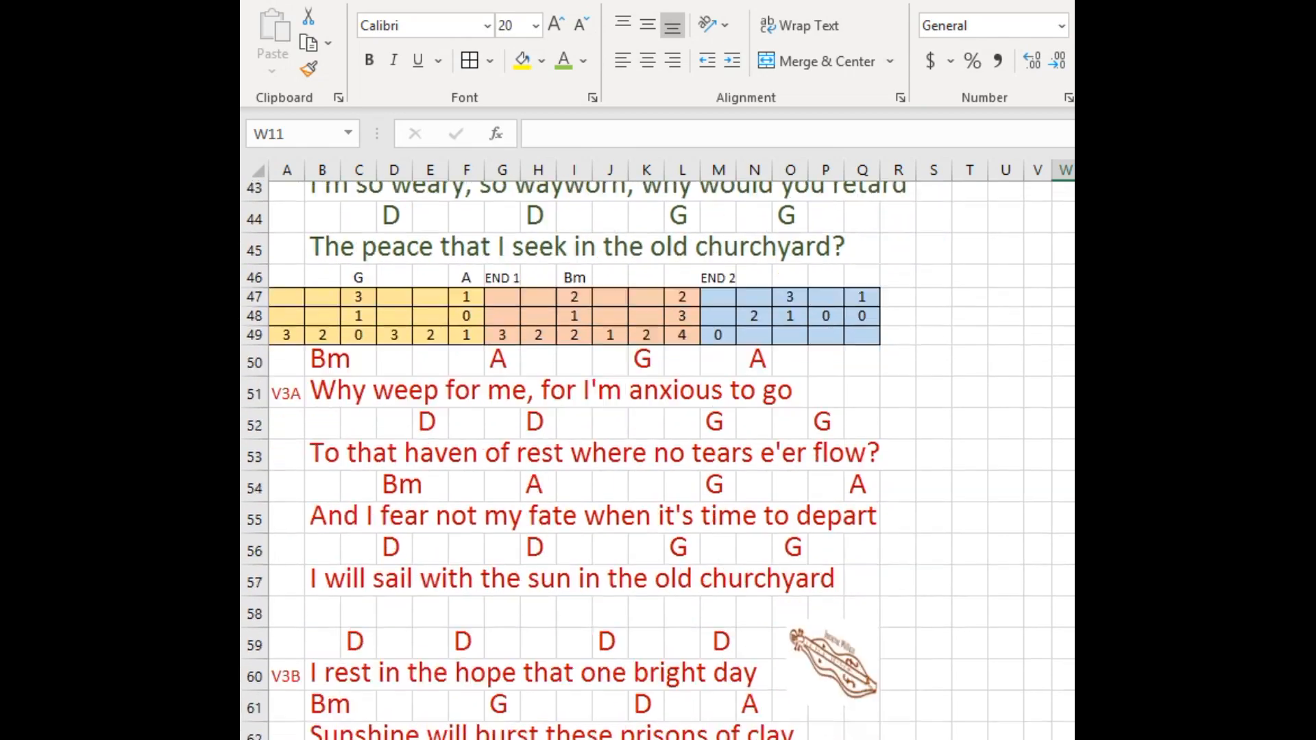
{"action": "scroll", "coordinate": [658, 459], "scroll_direction": "up", "scroll_amount": 10}
{"action": "scroll", "coordinate": [658, 459], "scroll_direction": "up", "scroll_amount": 7}
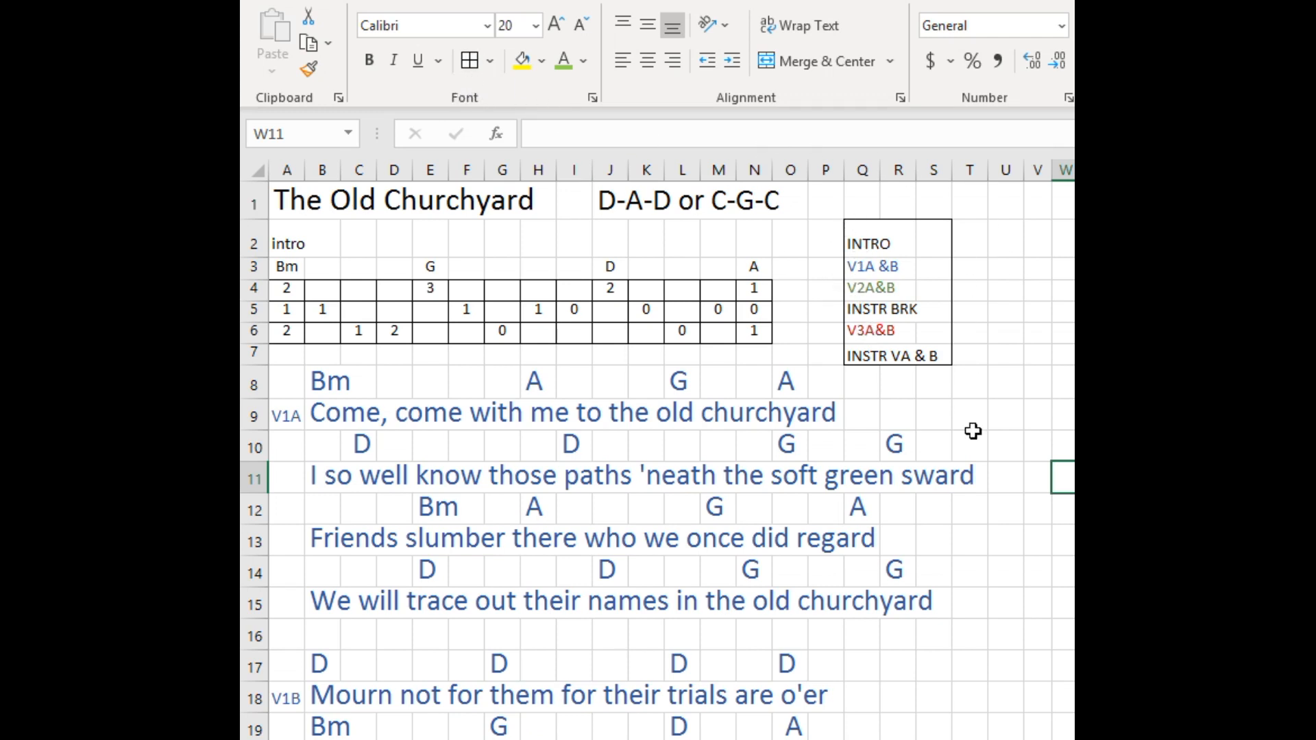
Try an outside border around the empty cells S8:T9 below the song-order box, and undo it
{"action": "left_click", "coordinate": [934, 383]}
{"action": "mouse_move", "coordinate": [940, 408]}
{"action": "left_mouse_down"}
{"action": "mouse_move", "coordinate": [957, 426]}
{"action": "mouse_move", "coordinate": [931, 414]}
{"action": "mouse_move", "coordinate": [959, 419]}
{"action": "left_mouse_up"}
{"action": "left_click", "coordinate": [964, 423]}
{"action": "left_click", "coordinate": [490, 61]}
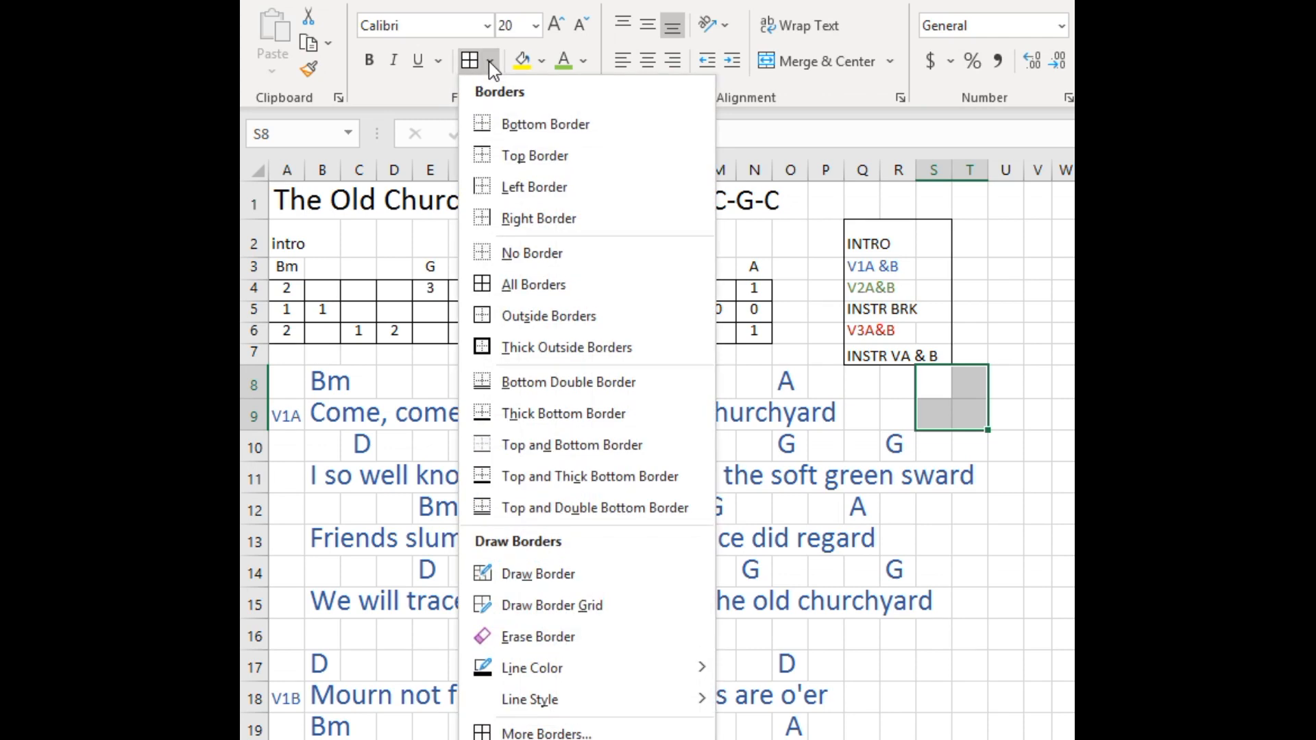
{"action": "left_click", "coordinate": [490, 317]}
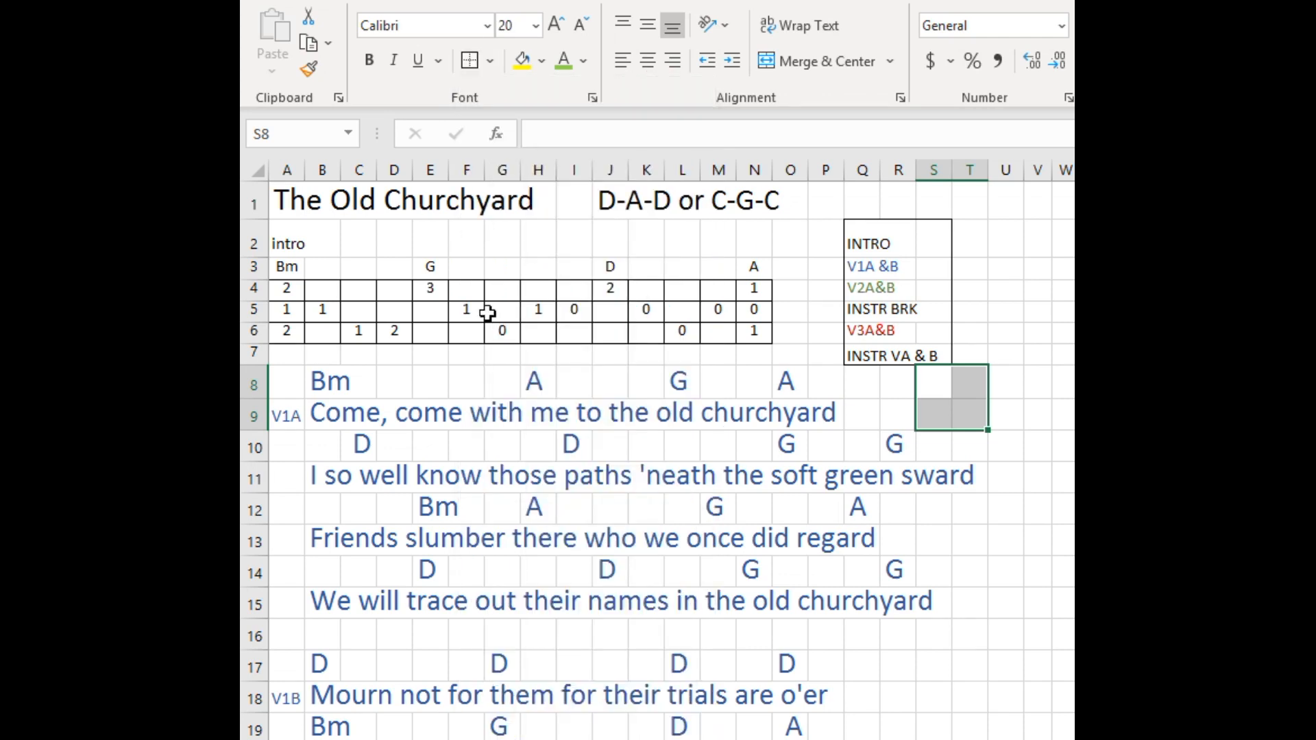
{"action": "left_click", "coordinate": [1021, 548]}
{"action": "left_click_drag", "start_coordinate": [925, 380], "coordinate": [972, 411]}
{"action": "left_click", "coordinate": [1014, 291]}
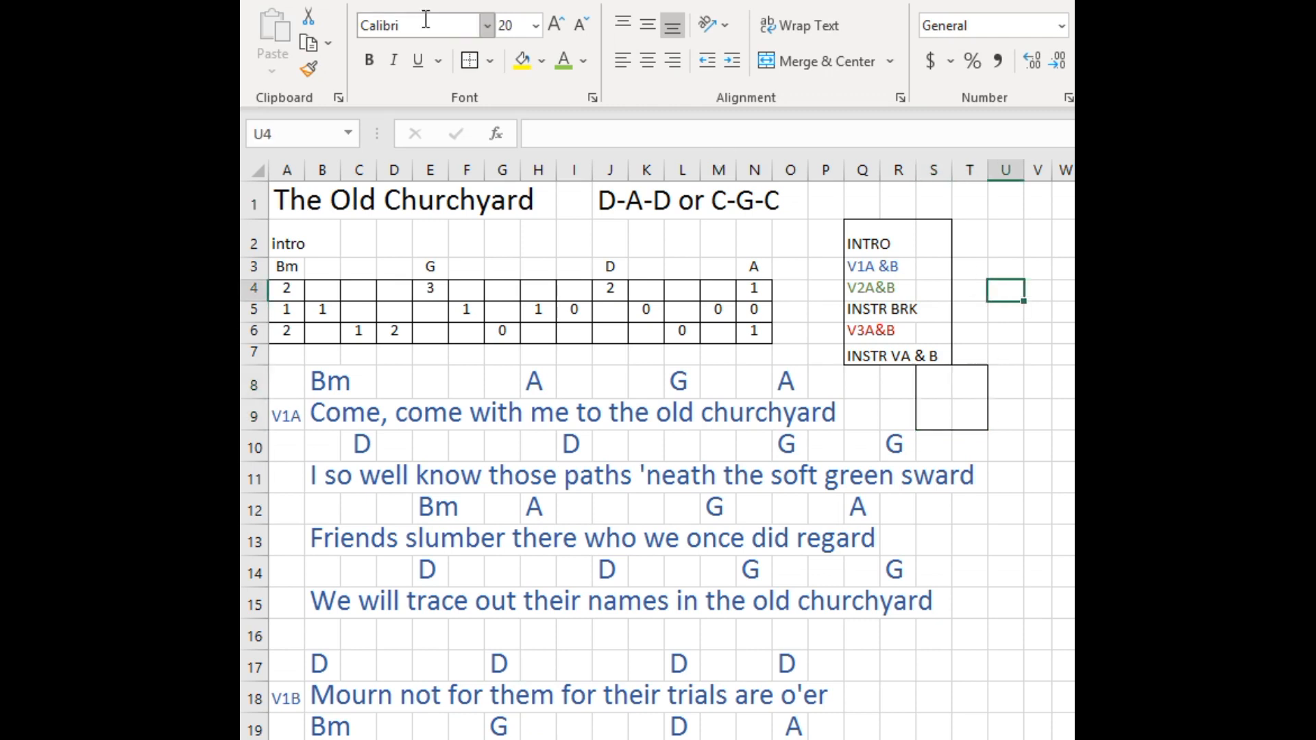
{"action": "key", "text": "ctrl+z"}
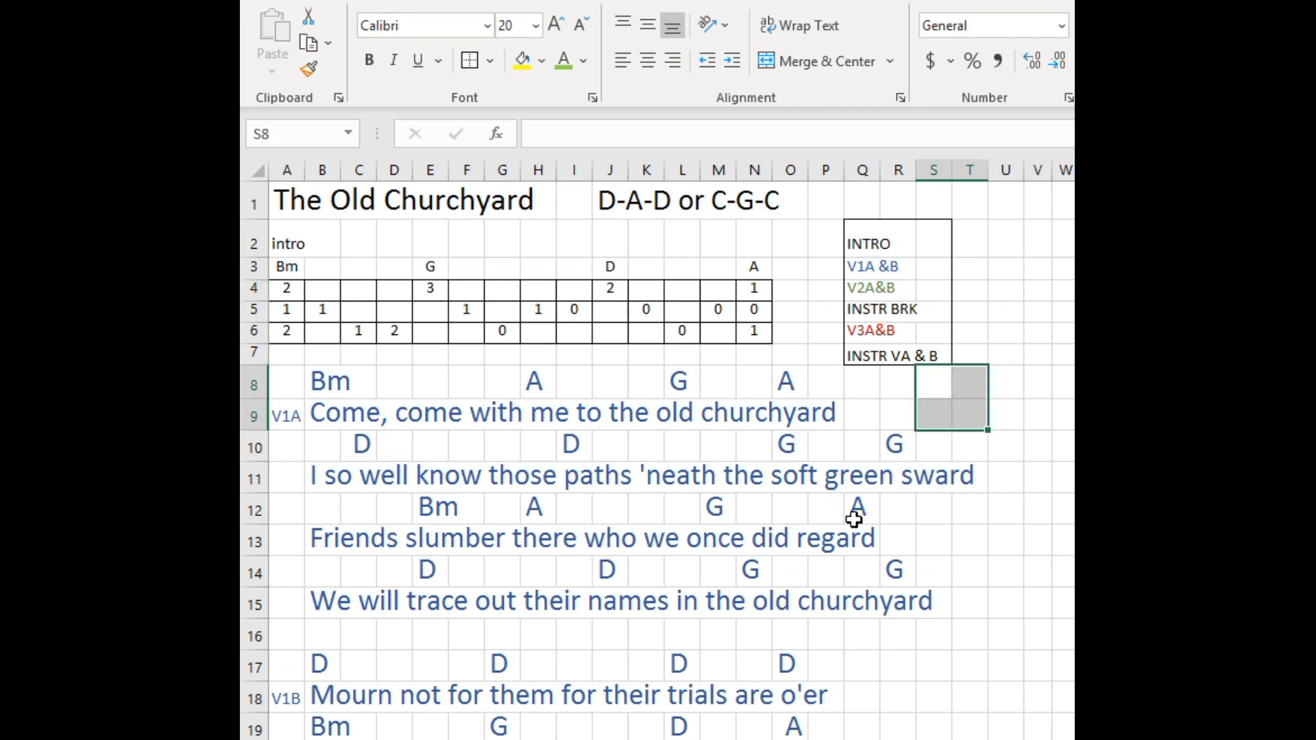
{"action": "left_click", "coordinate": [881, 410]}
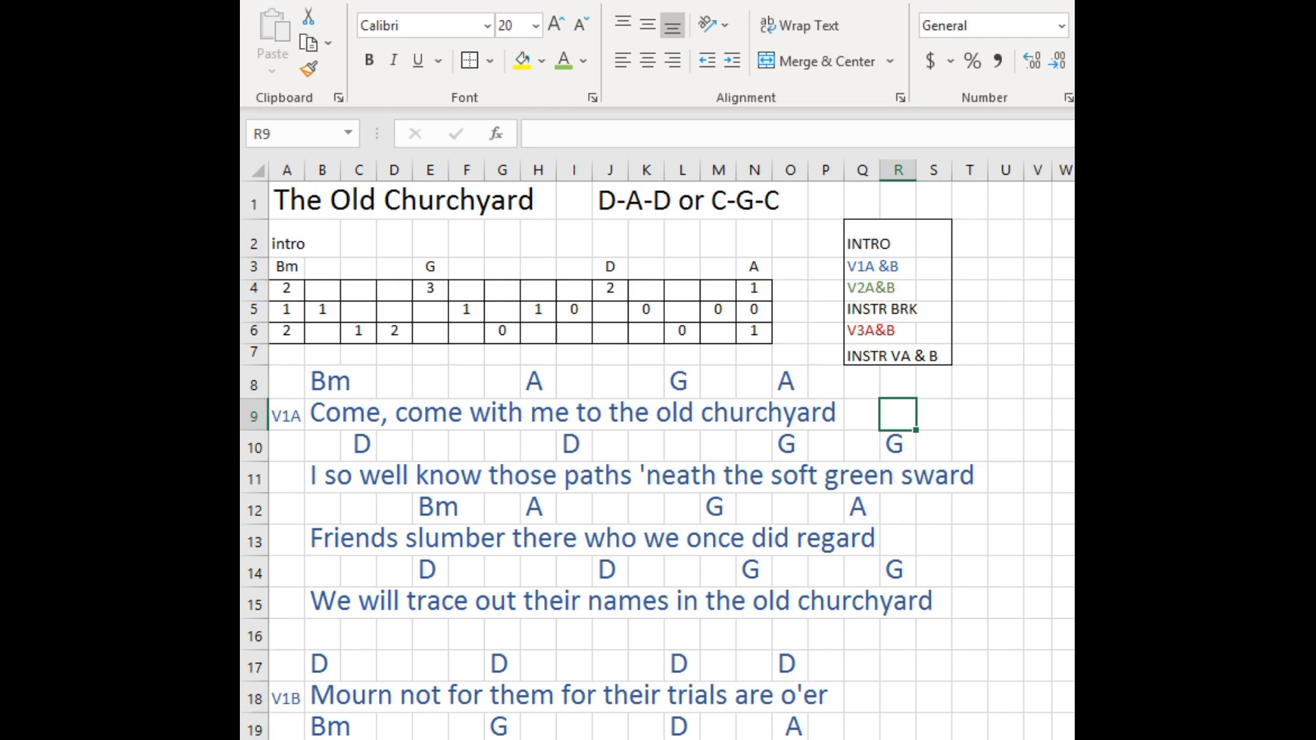
Put an outside border around the empty cells S47:V49 beside the coloured instrumental grid
{"action": "scroll", "coordinate": [658, 459], "scroll_direction": "down", "scroll_amount": 8}
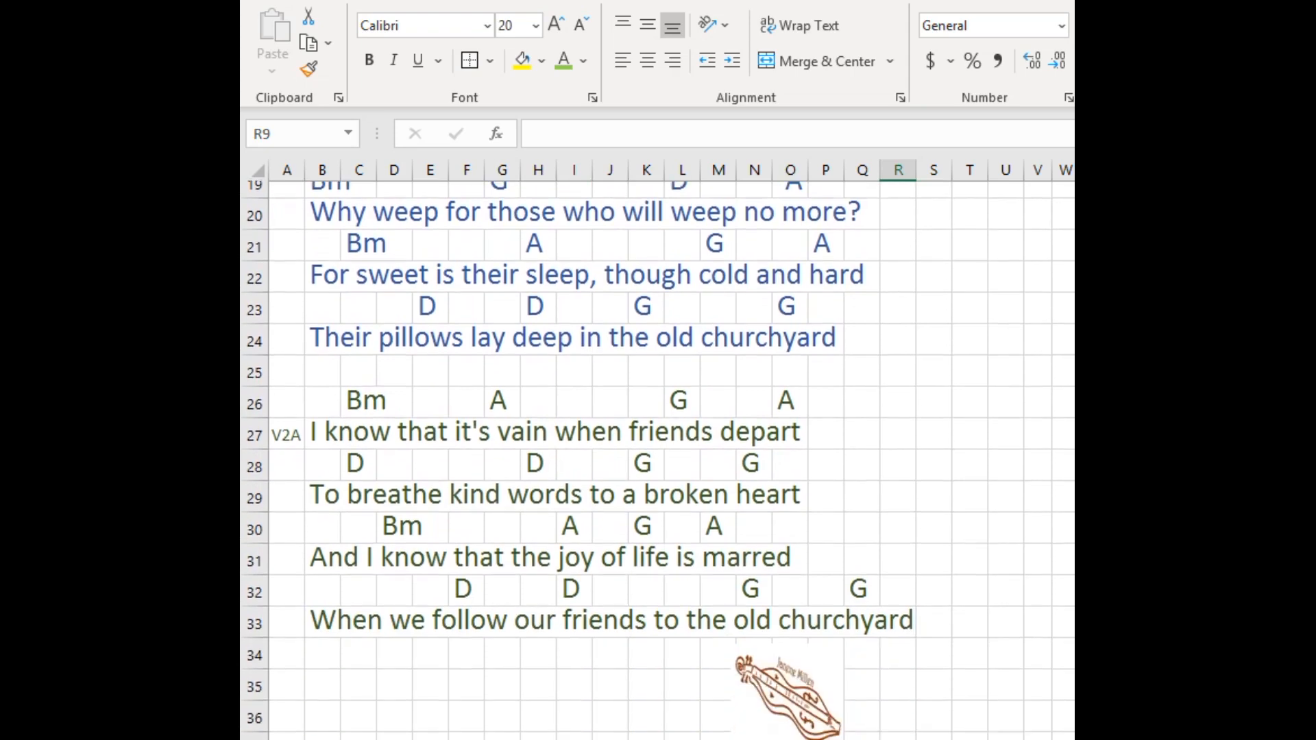
{"action": "scroll", "coordinate": [657, 459], "scroll_direction": "down", "scroll_amount": 6}
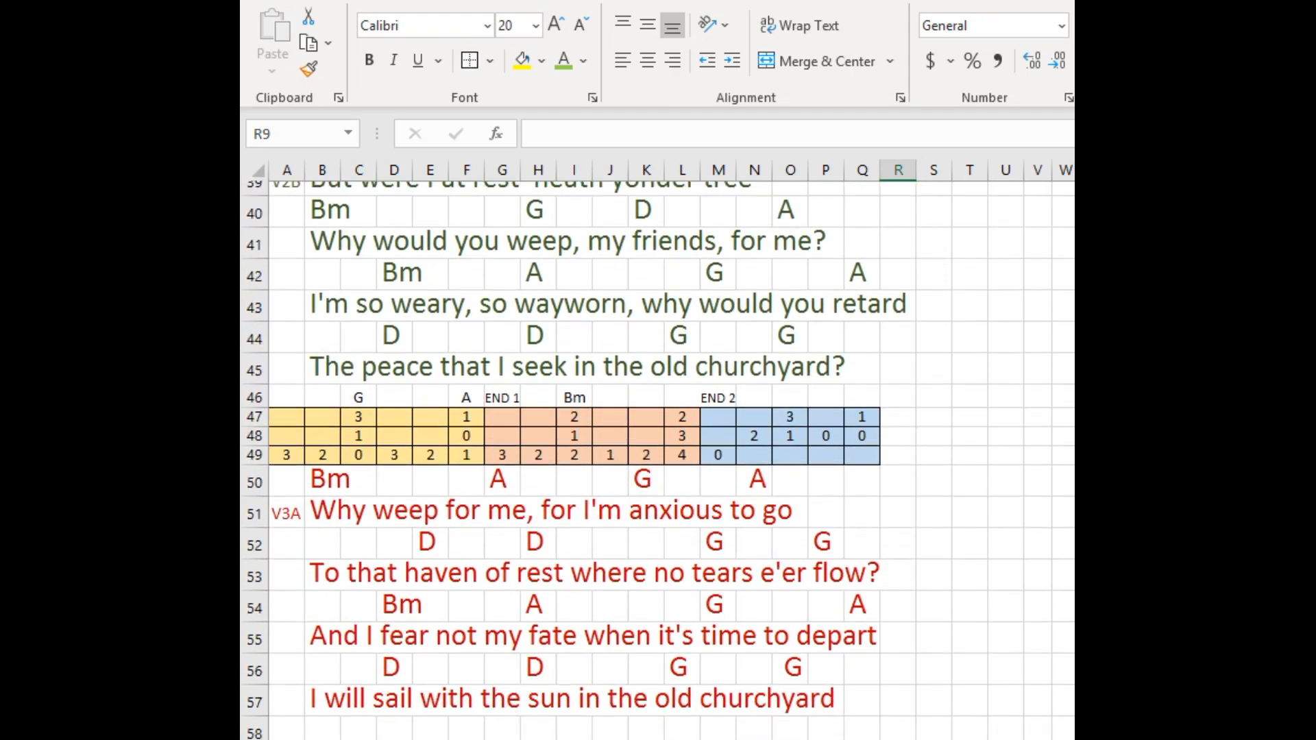
{"action": "scroll", "coordinate": [832, 644], "scroll_direction": "up", "scroll_amount": 1}
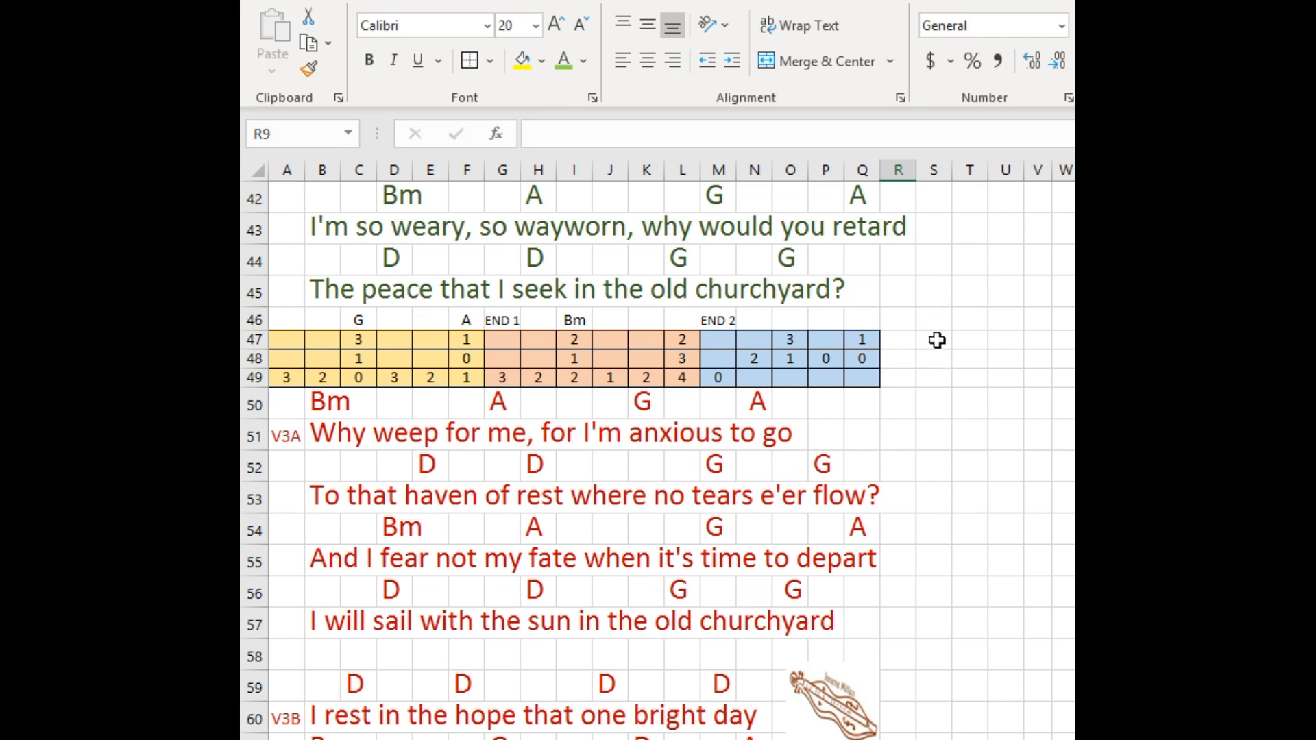
{"action": "left_click_drag", "start_coordinate": [933, 339], "coordinate": [1029, 386]}
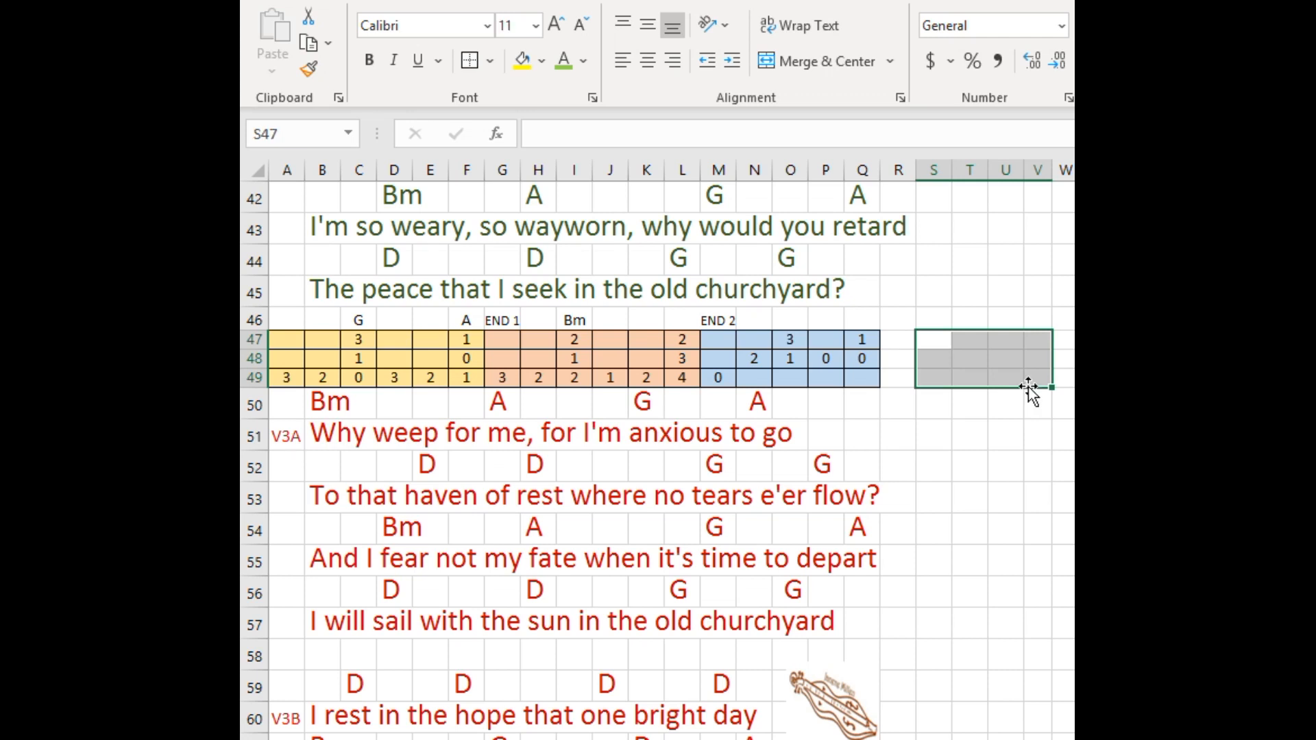
{"action": "left_click", "coordinate": [470, 62]}
{"action": "left_click", "coordinate": [932, 436]}
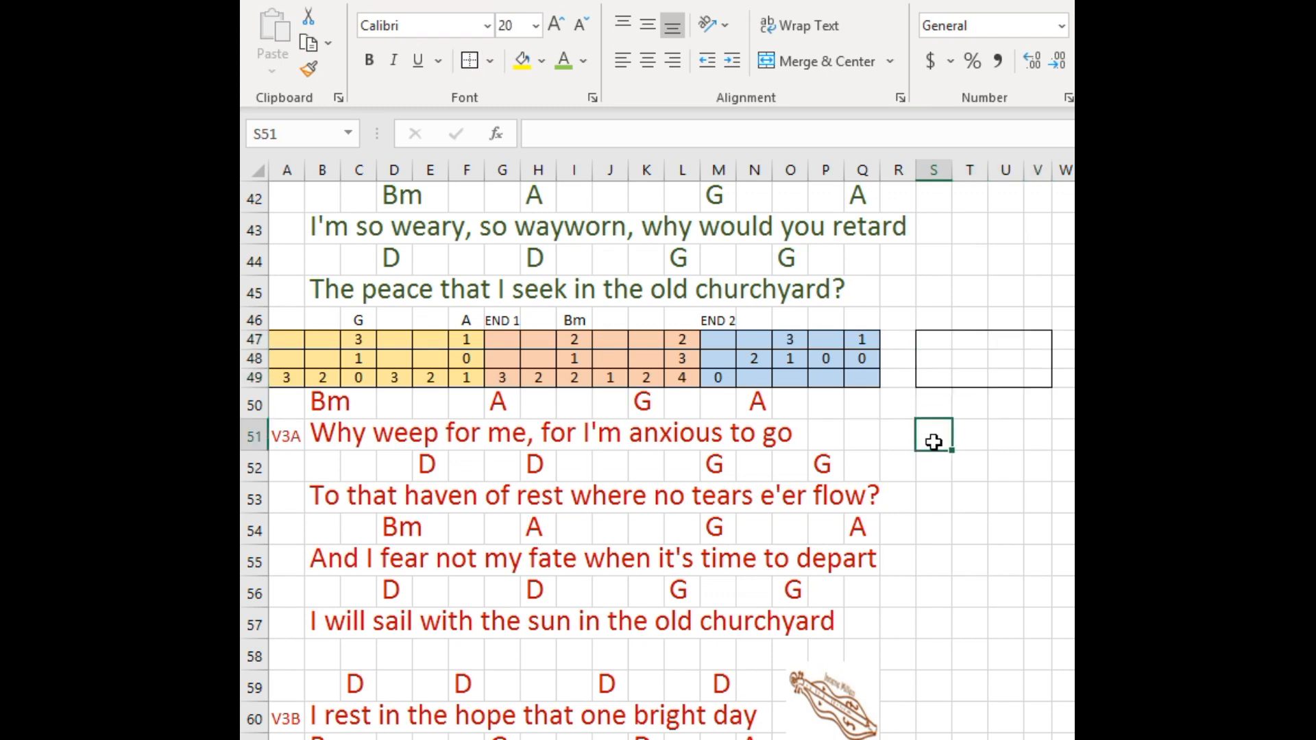
Fill cells S47:T49 of the bordered sample block with light orange and cells U47:U49 with standard purple
{"action": "left_click_drag", "start_coordinate": [931, 338], "coordinate": [967, 378]}
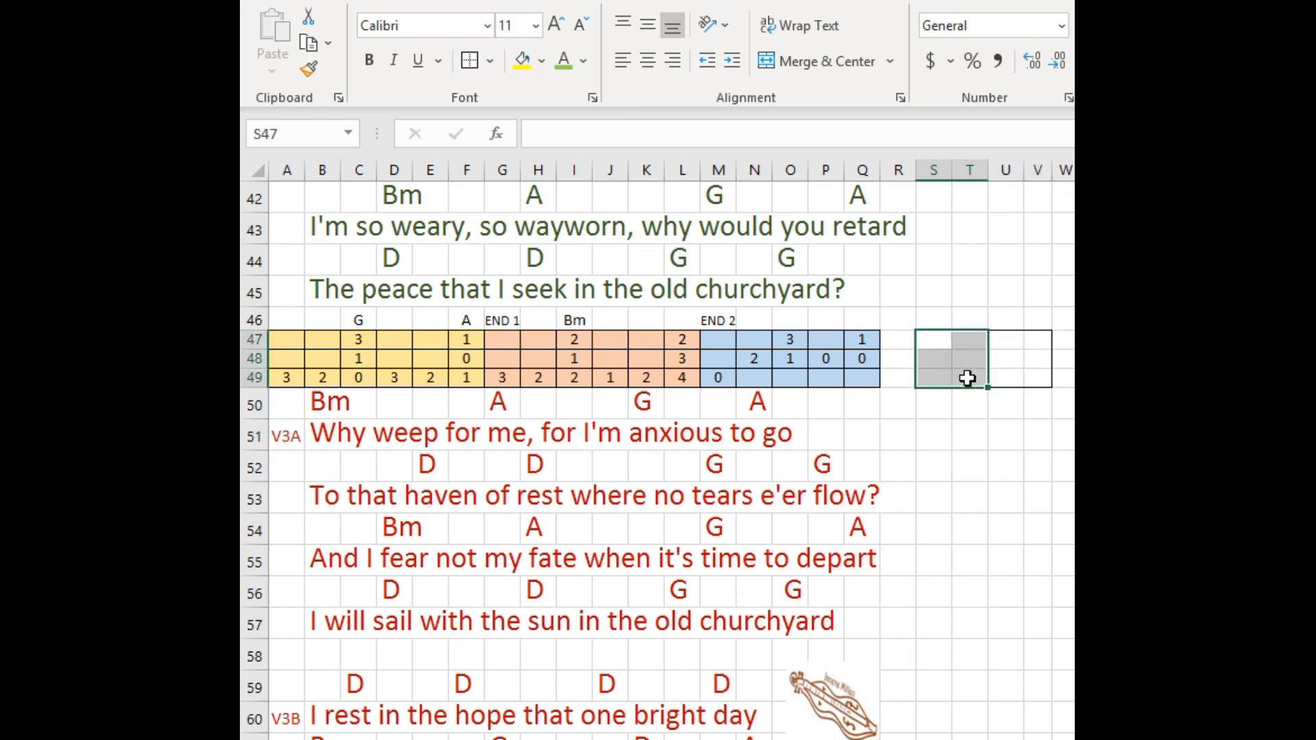
{"action": "left_click", "coordinate": [542, 63]}
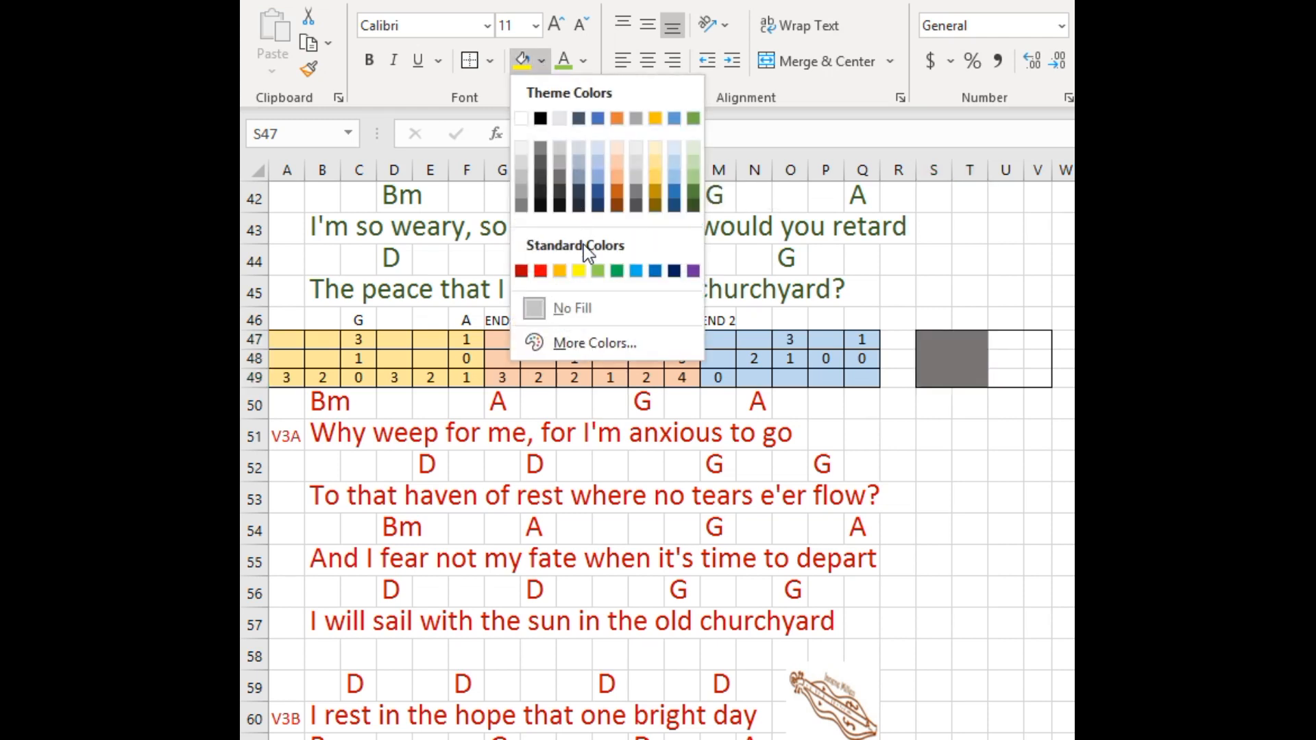
{"action": "left_click", "coordinate": [617, 171]}
{"action": "left_click_drag", "start_coordinate": [1004, 346], "coordinate": [1012, 372]}
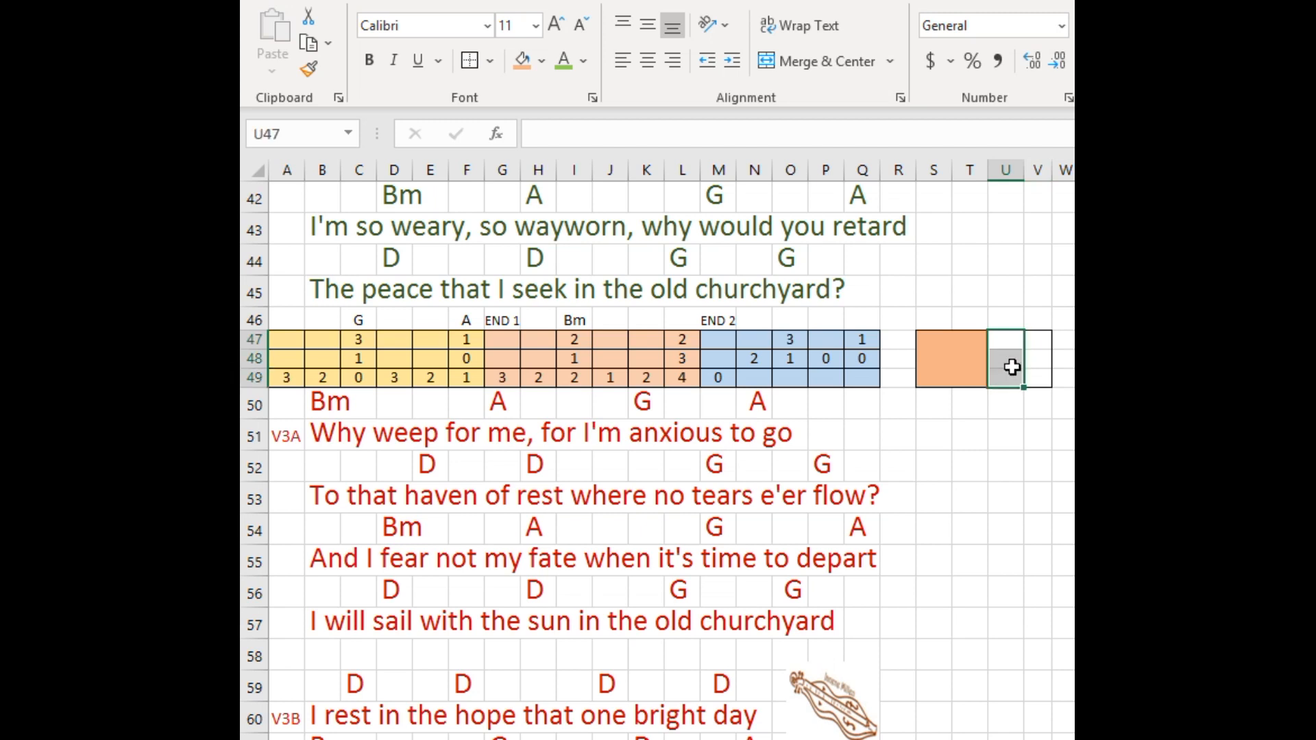
{"action": "left_click", "coordinate": [542, 61]}
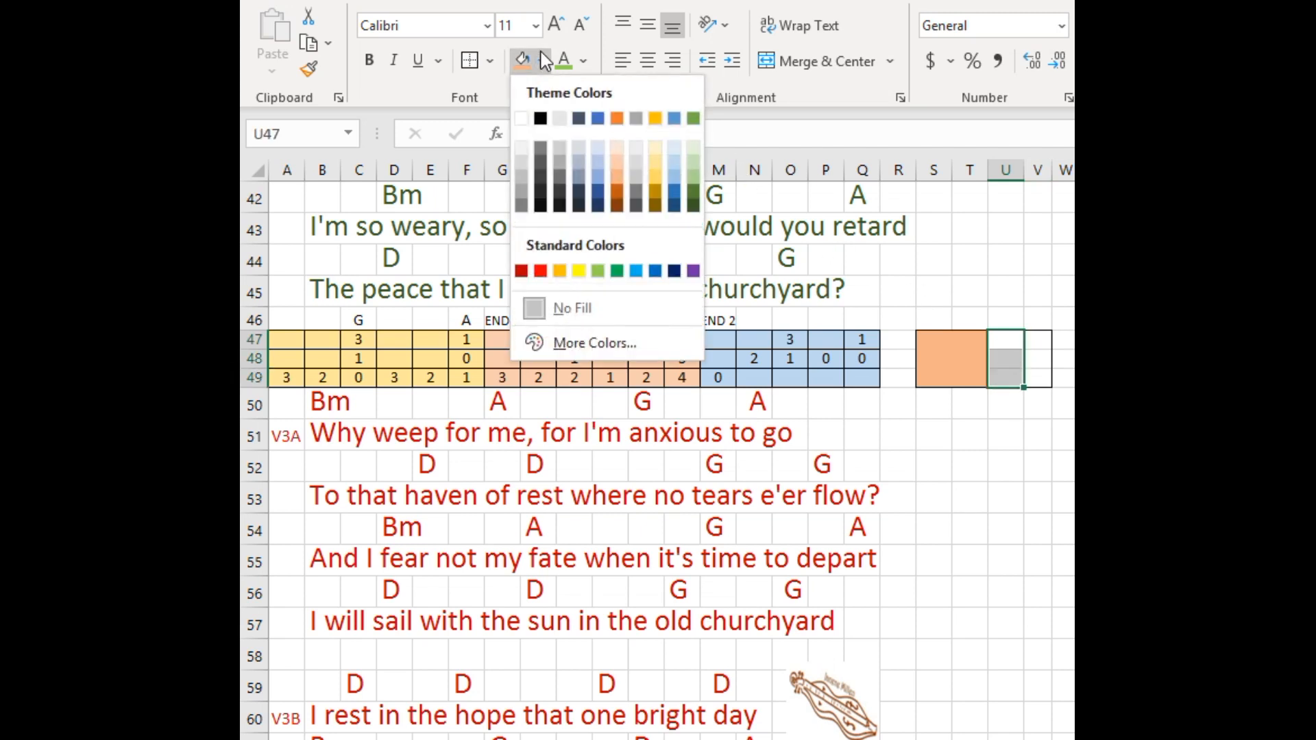
{"action": "left_click", "coordinate": [693, 271]}
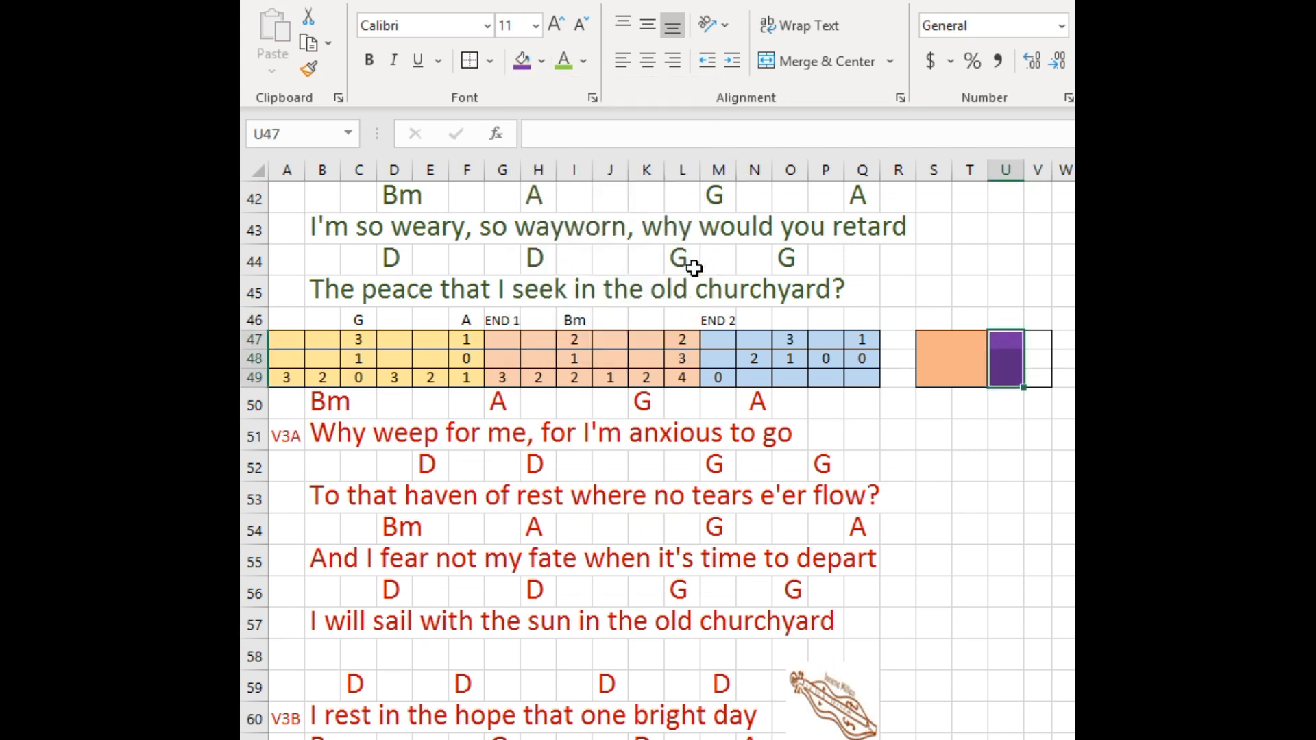
Fill cells V47:V49 of the bordered sample block with light grey
{"action": "left_click_drag", "start_coordinate": [1039, 343], "coordinate": [1038, 376]}
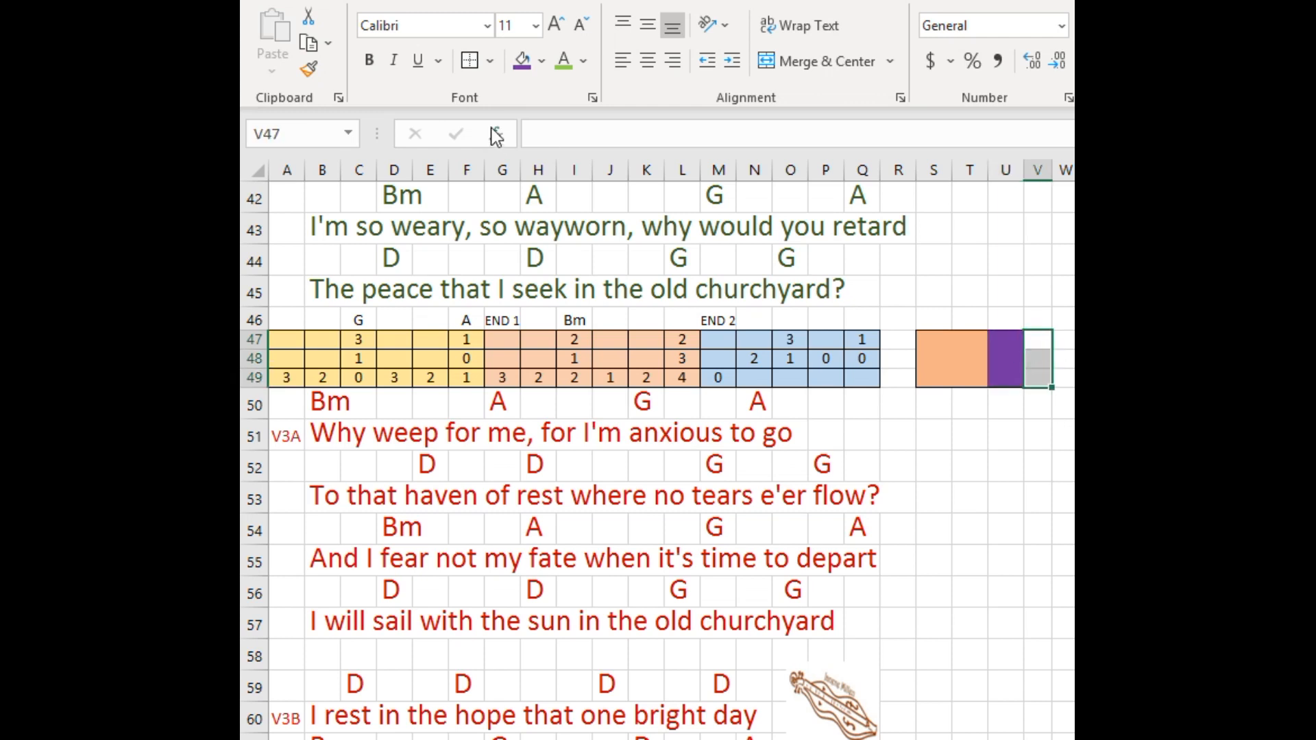
{"action": "left_click", "coordinate": [542, 61]}
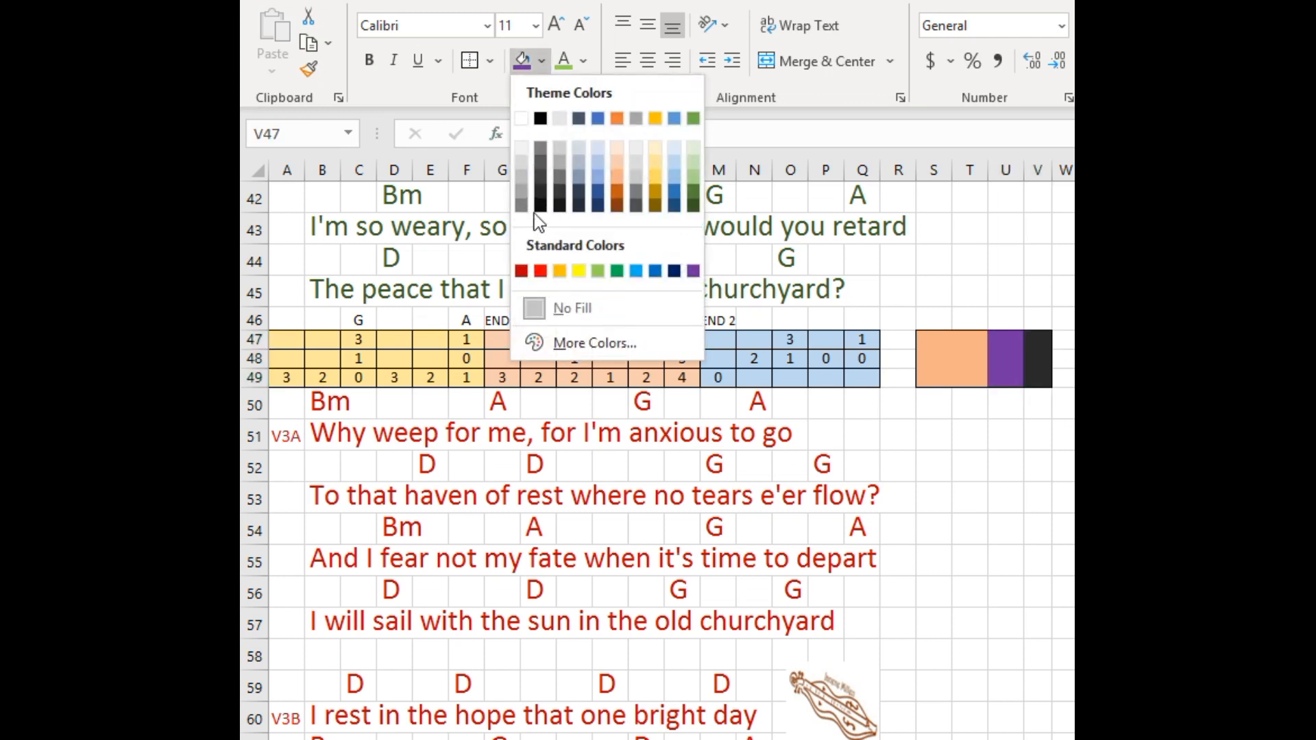
{"action": "left_click", "coordinate": [522, 173]}
{"action": "left_click", "coordinate": [944, 523]}
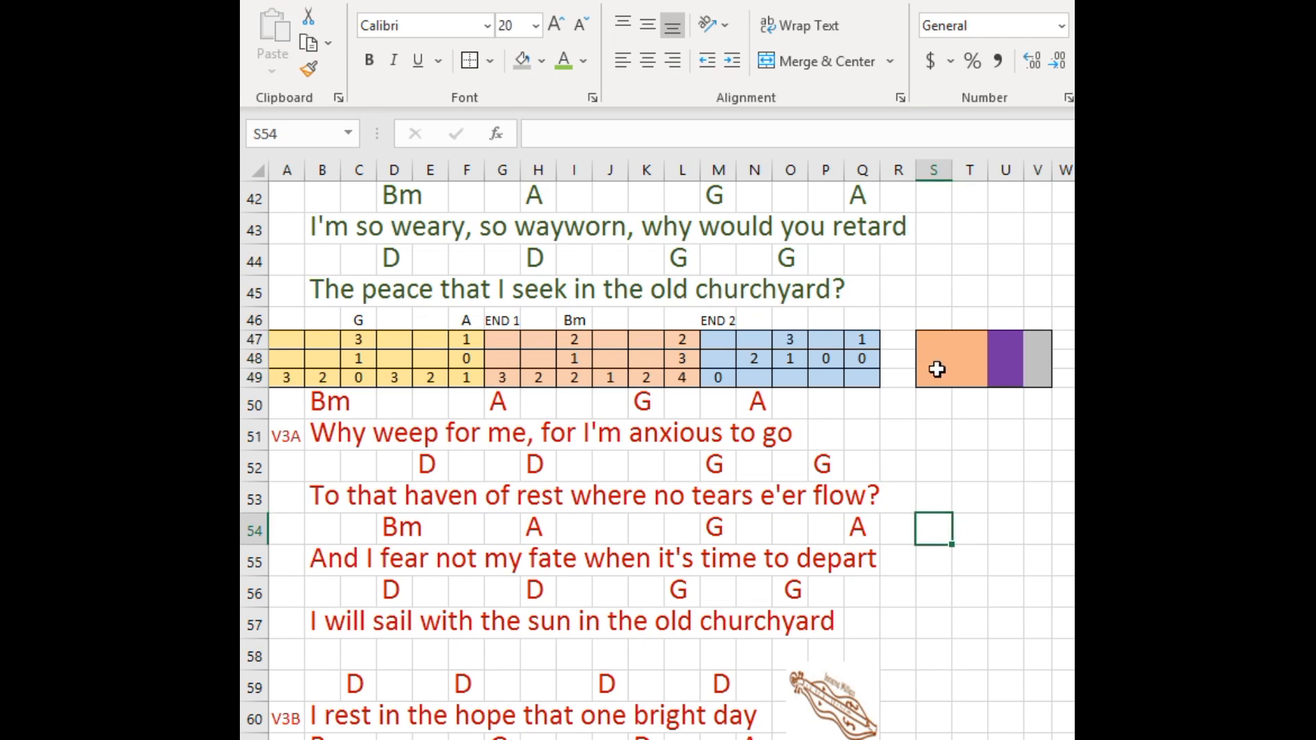
Clear all fill colours and borders from the sample block S47:V49
{"action": "left_click_drag", "start_coordinate": [913, 326], "coordinate": [1059, 399]}
{"action": "left_click_drag", "start_coordinate": [916, 320], "coordinate": [1060, 385]}
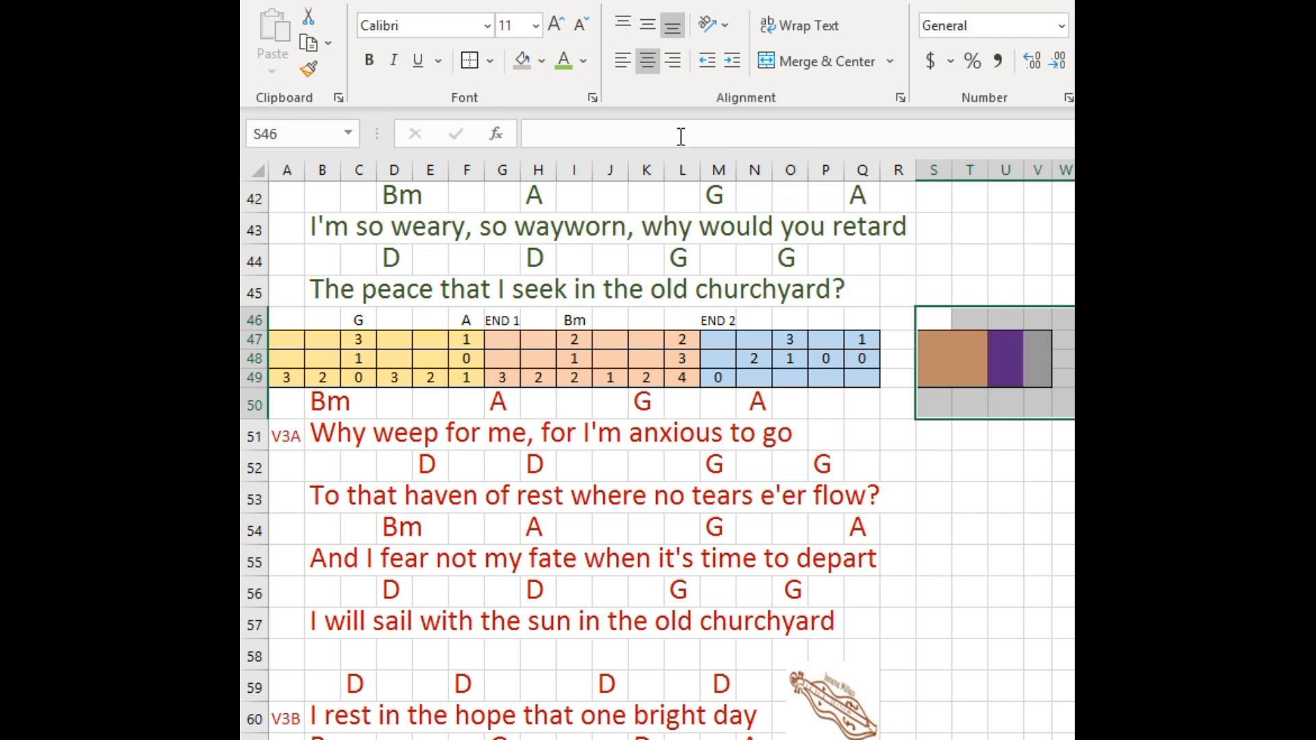
{"action": "left_click", "coordinate": [542, 61]}
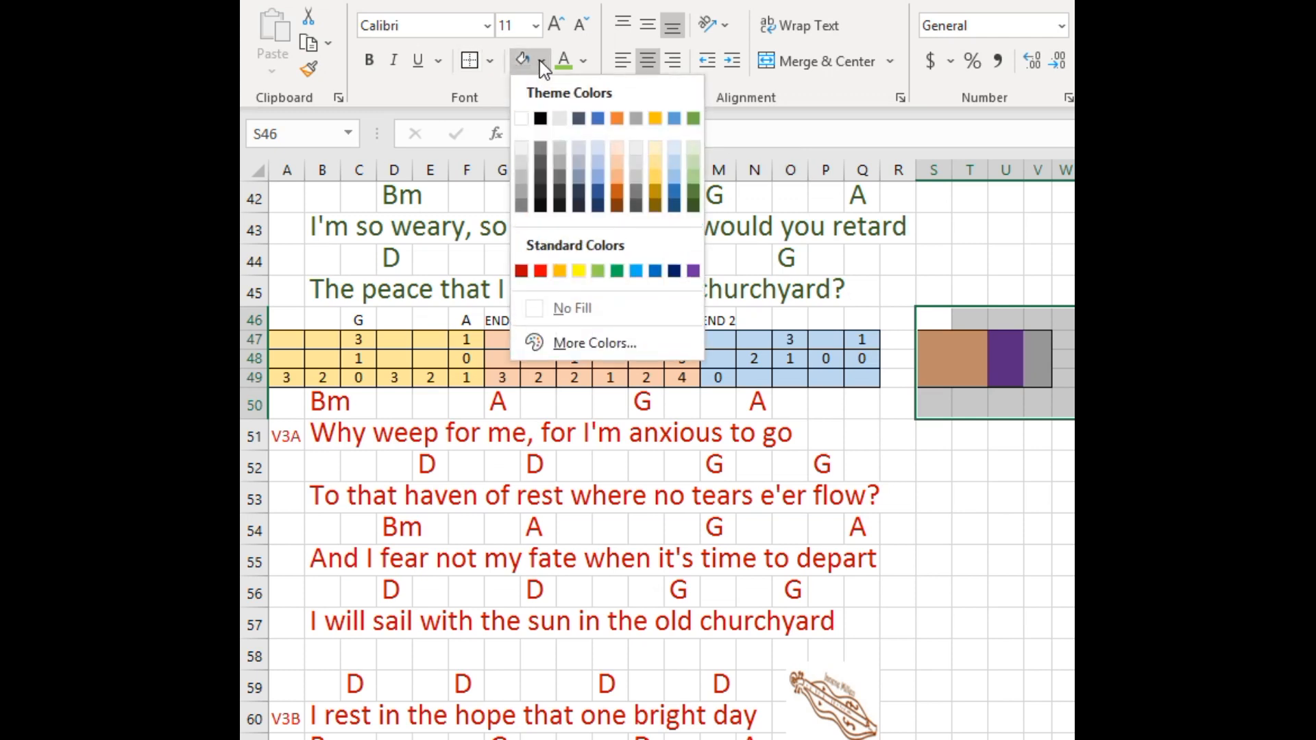
{"action": "left_click", "coordinate": [542, 314]}
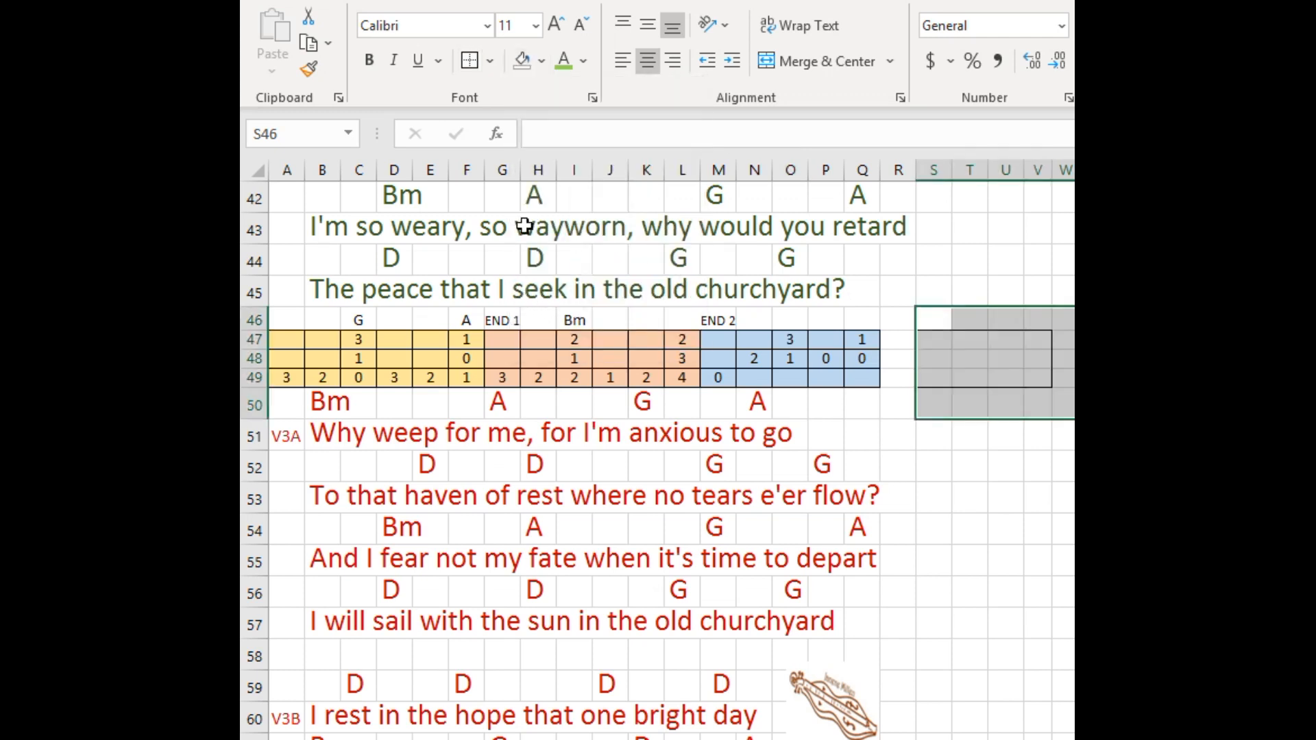
{"action": "left_click", "coordinate": [491, 62]}
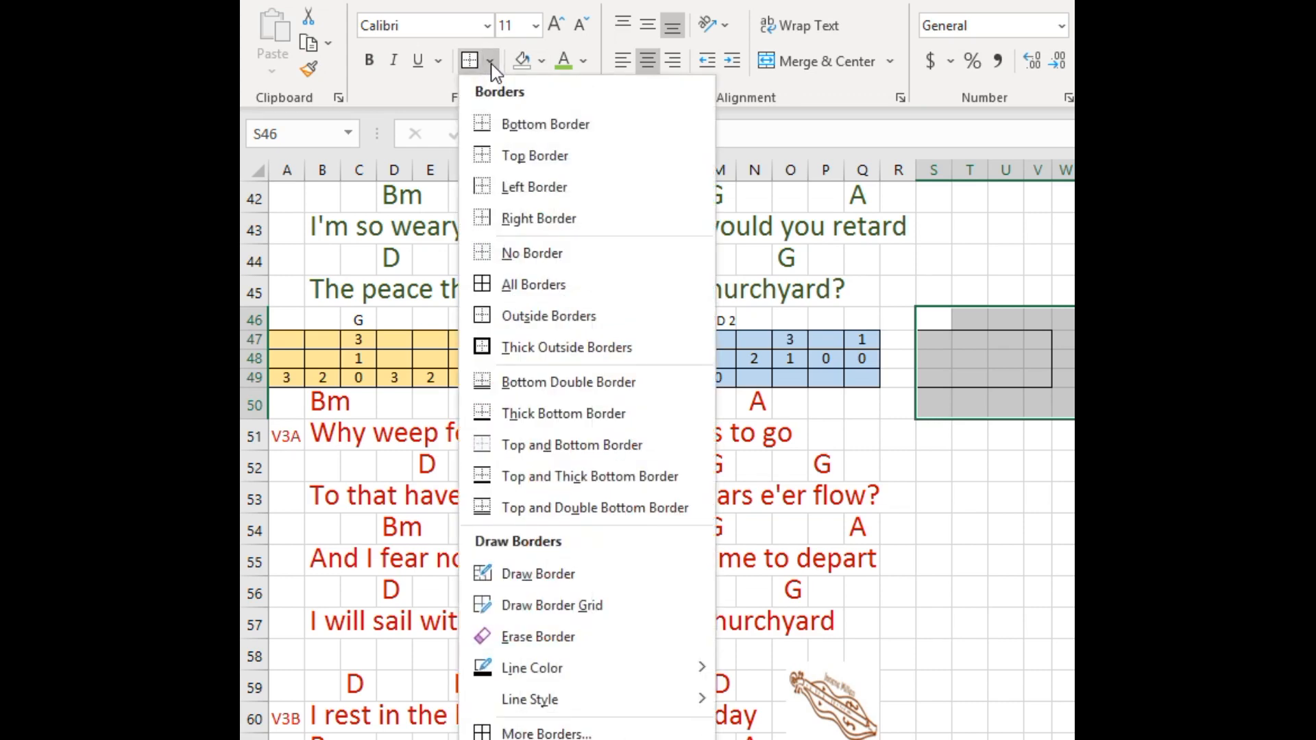
{"action": "left_click", "coordinate": [495, 252]}
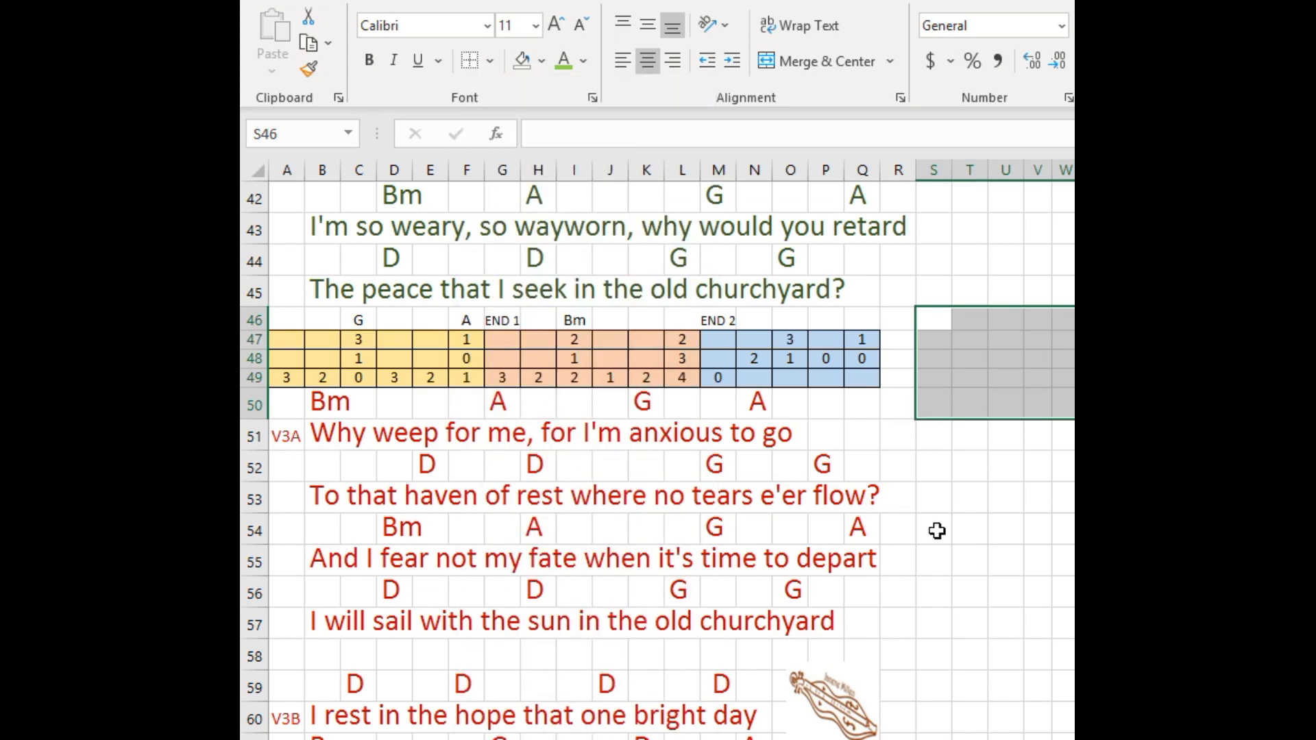
{"action": "left_click", "coordinate": [1034, 572]}
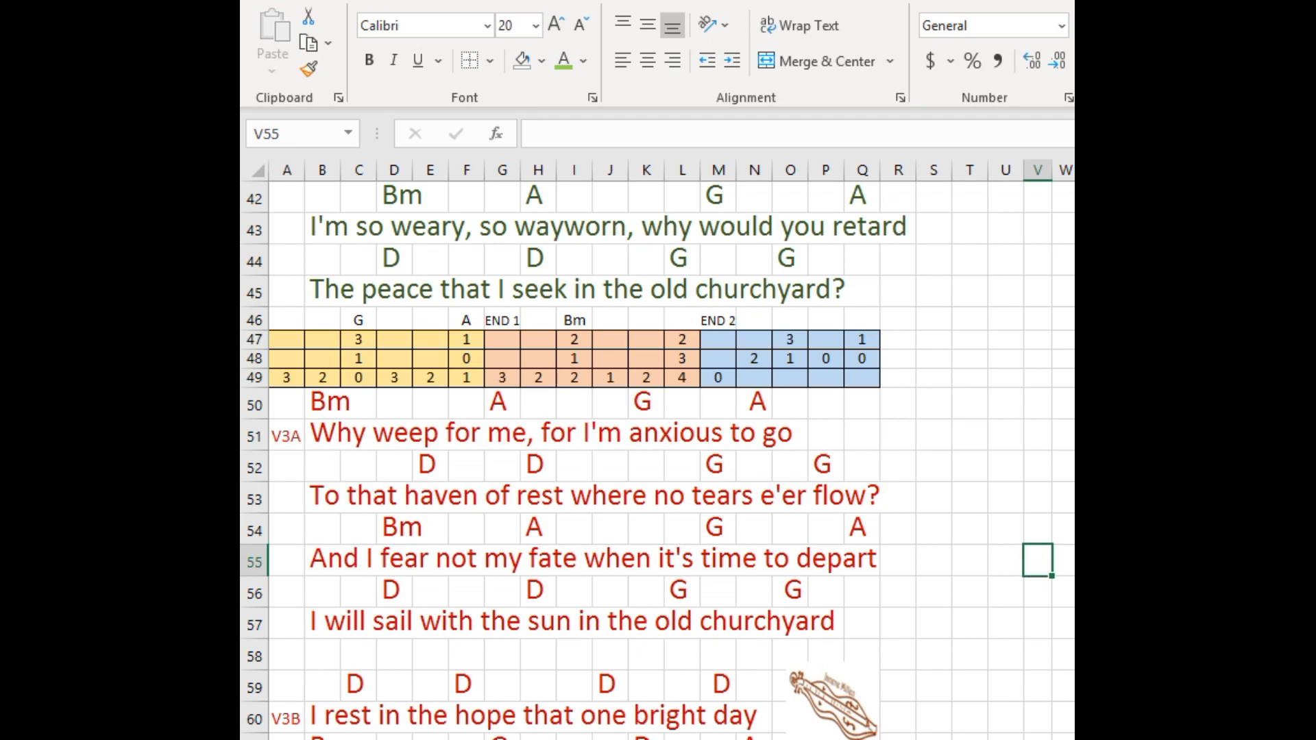
Review the remaining verses of the old churchyard song sheet and the blank tab, chord and lyric template sheets
{"action": "scroll", "coordinate": [656, 459], "scroll_direction": "down", "scroll_amount": 4}
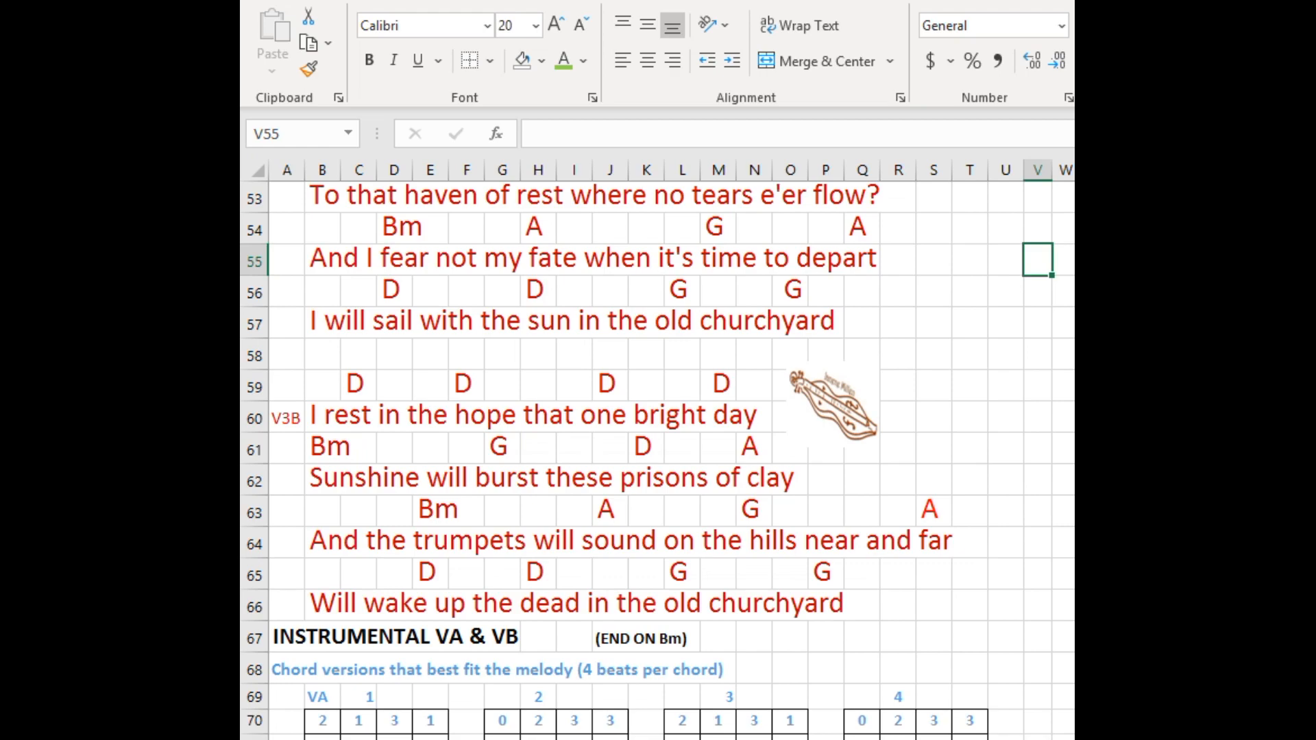
{"action": "scroll", "coordinate": [656, 459], "scroll_direction": "up", "scroll_amount": 17}
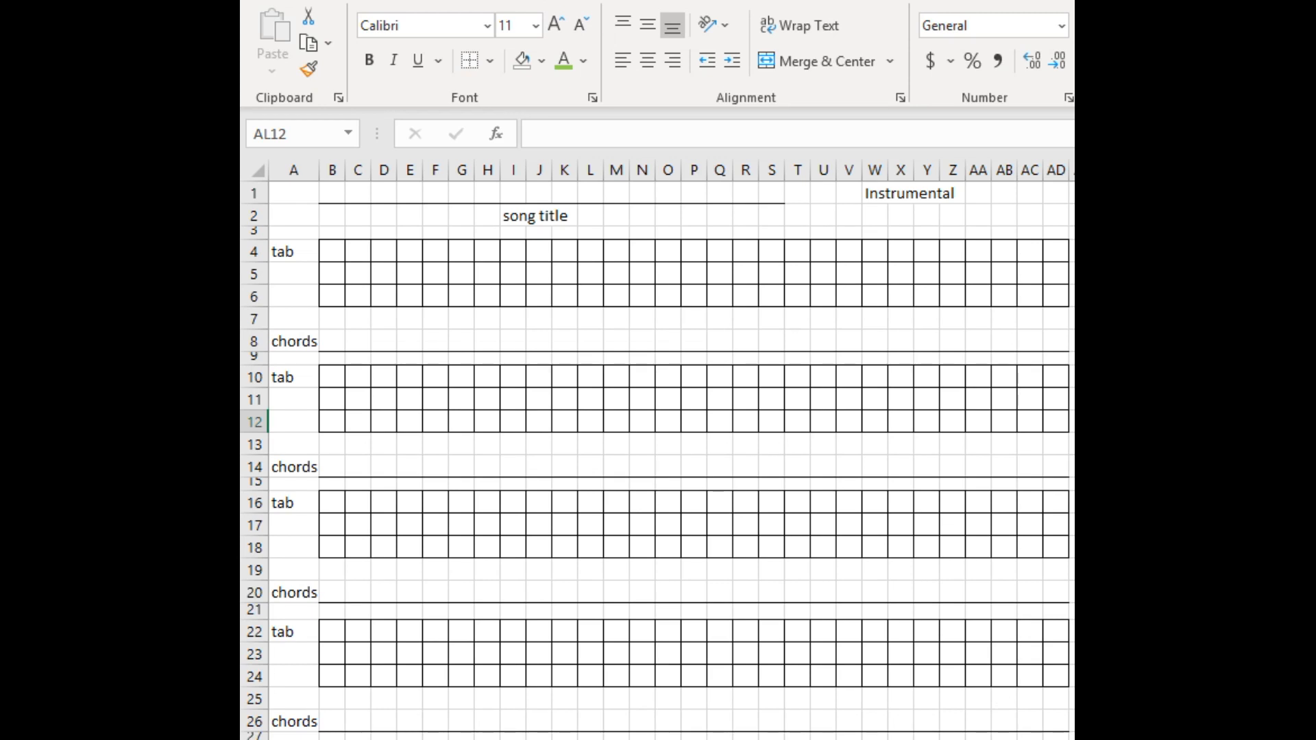
{"action": "left_click", "coordinate": [334, 251]}
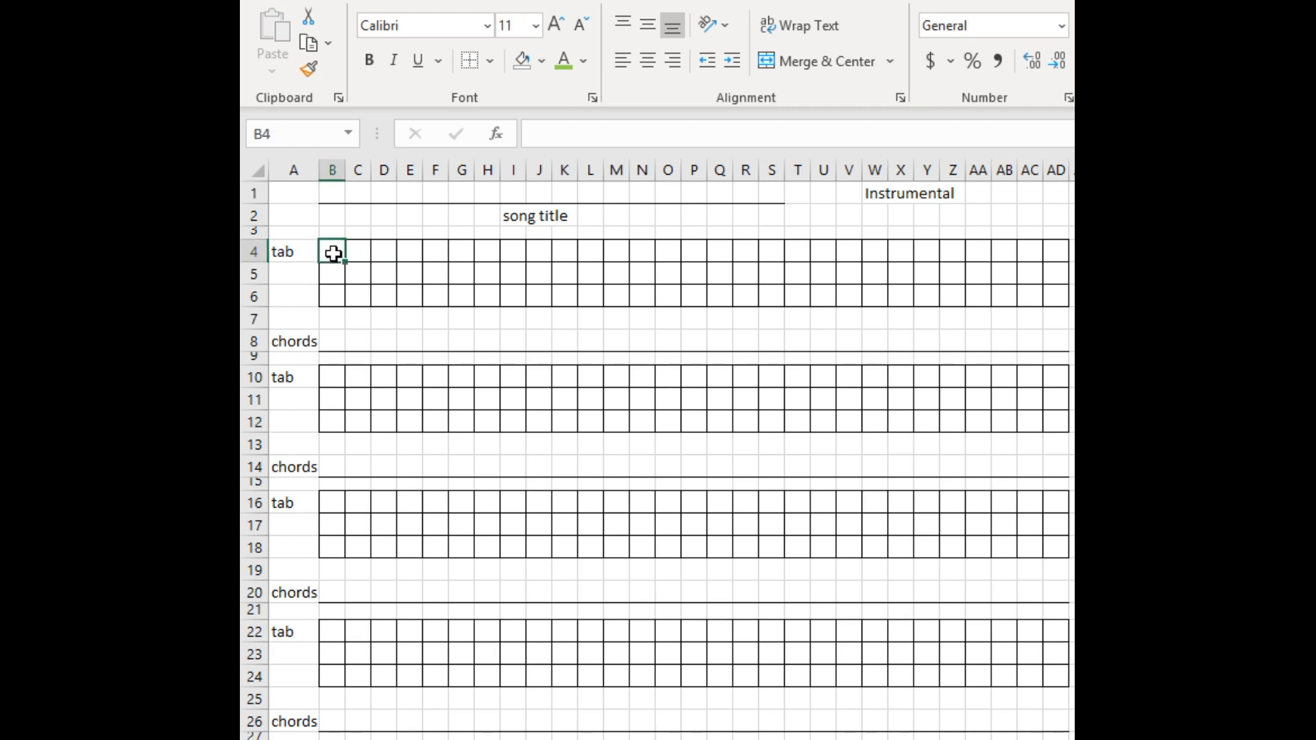
{"action": "left_click", "coordinate": [1044, 331]}
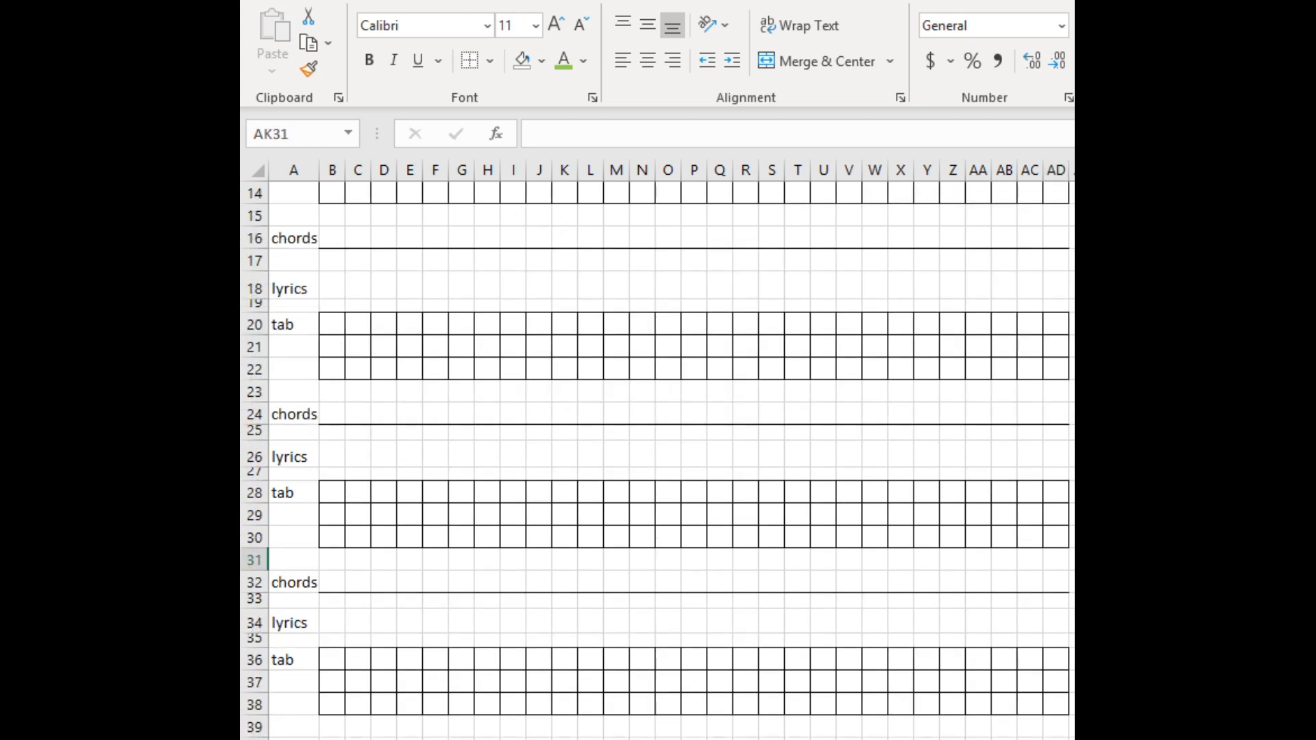
{"action": "scroll", "coordinate": [658, 459], "scroll_direction": "up", "scroll_amount": 5}
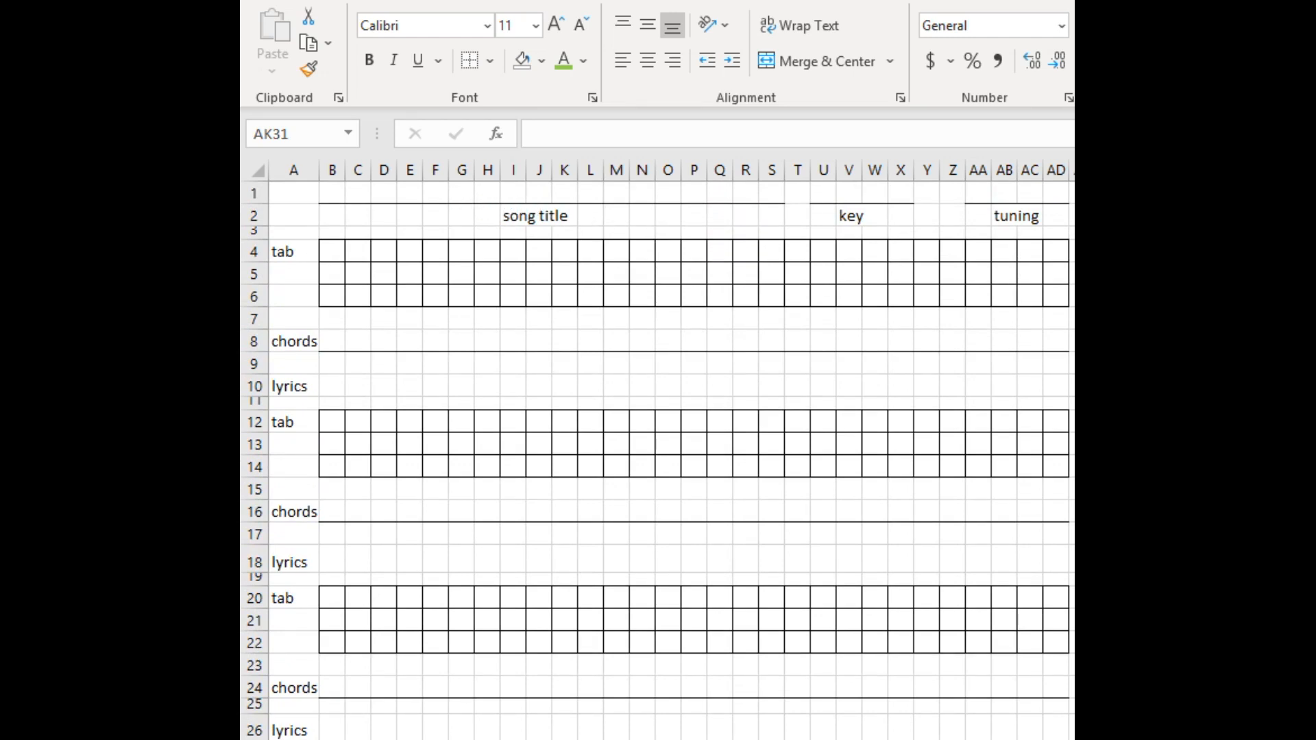
Add a bottom border to cells J10:Q10 in the first lyrics row of the blank template
{"action": "left_click_drag", "start_coordinate": [529, 385], "coordinate": [708, 396]}
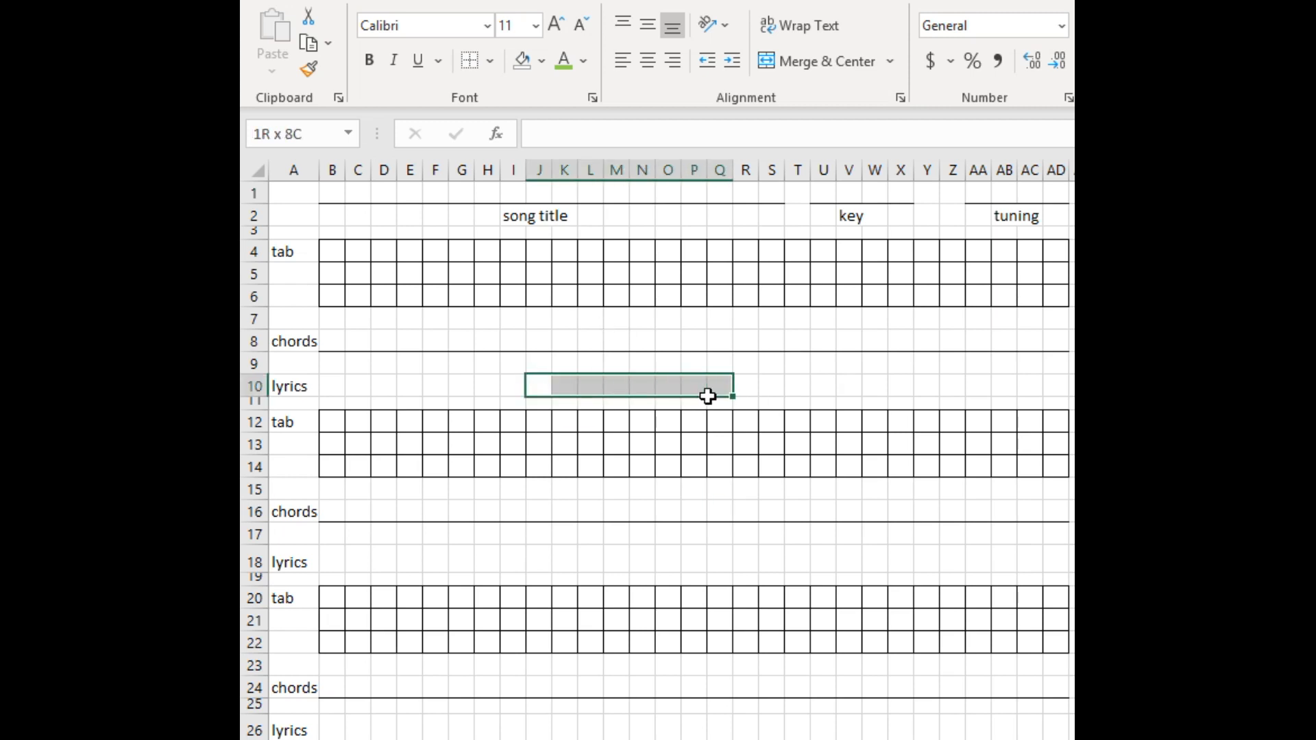
{"action": "left_click", "coordinate": [492, 64]}
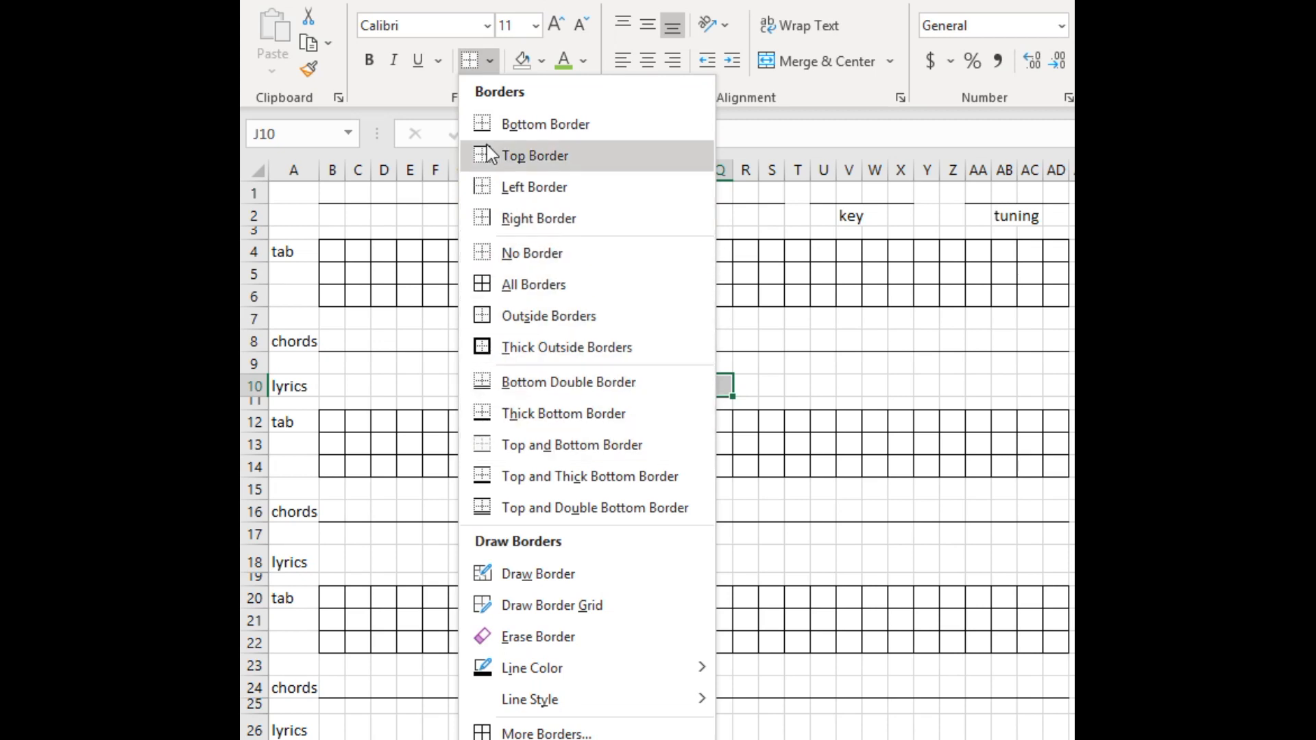
{"action": "left_click", "coordinate": [494, 126]}
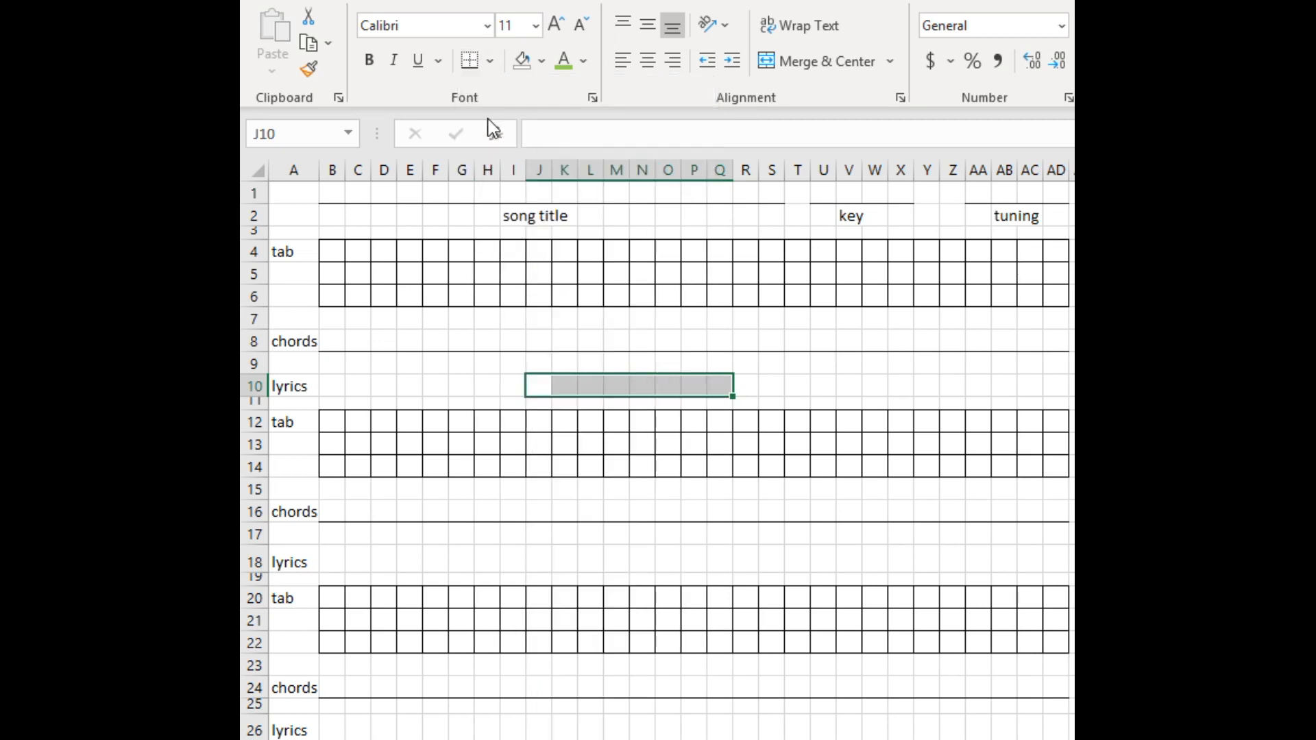
{"action": "left_click", "coordinate": [799, 385]}
Clear all borders from the lyrics-row cells J10:Q10
{"action": "left_click_drag", "start_coordinate": [548, 394], "coordinate": [714, 391]}
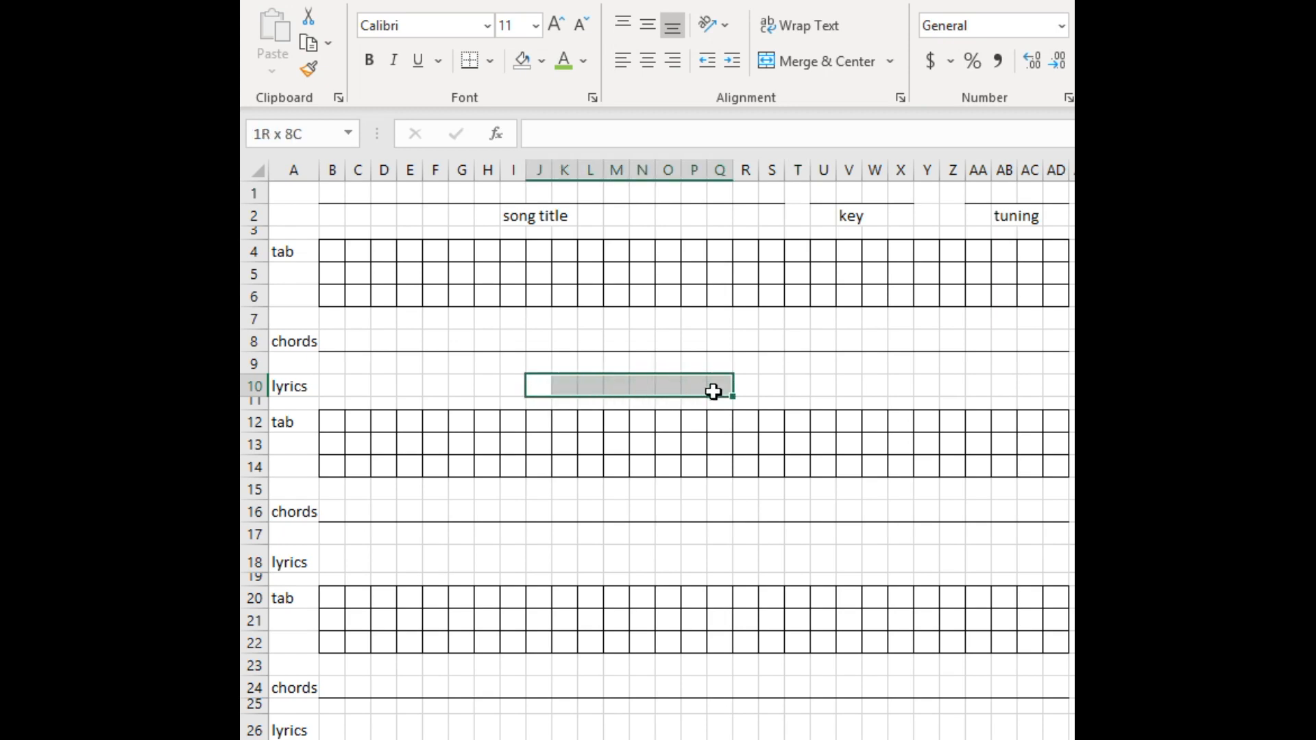
{"action": "left_click", "coordinate": [491, 60]}
{"action": "left_click", "coordinate": [489, 253]}
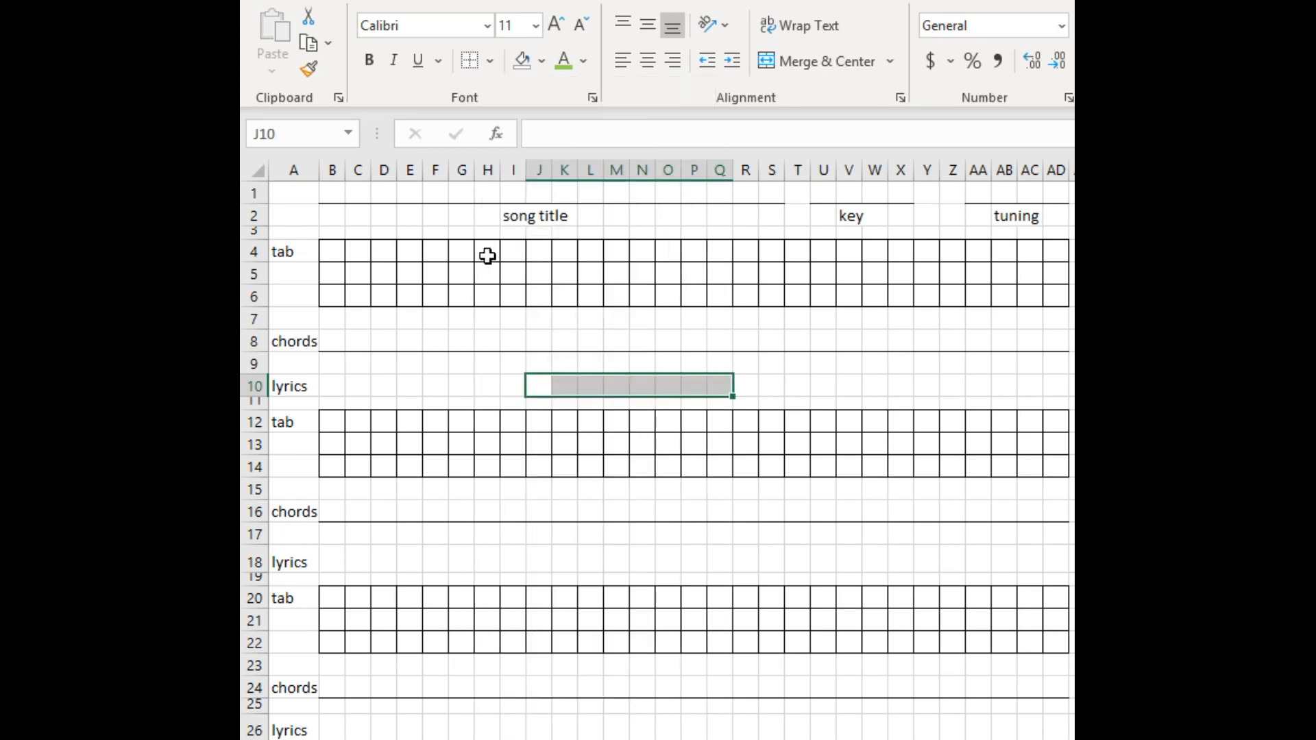
Examine the border options and the blank template's key, chord and first lyrics areas, then view The Parting Glass sheet
{"action": "left_click", "coordinate": [350, 386]}
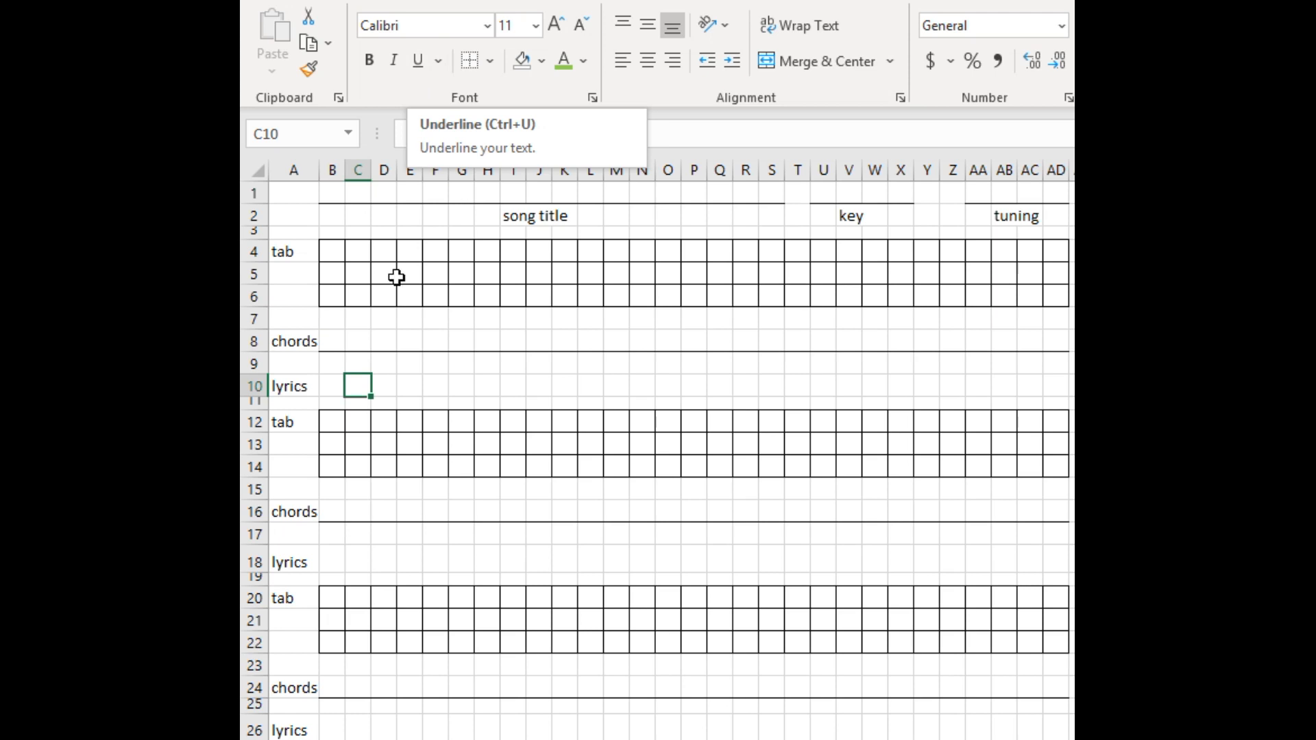
{"action": "left_click", "coordinate": [489, 63]}
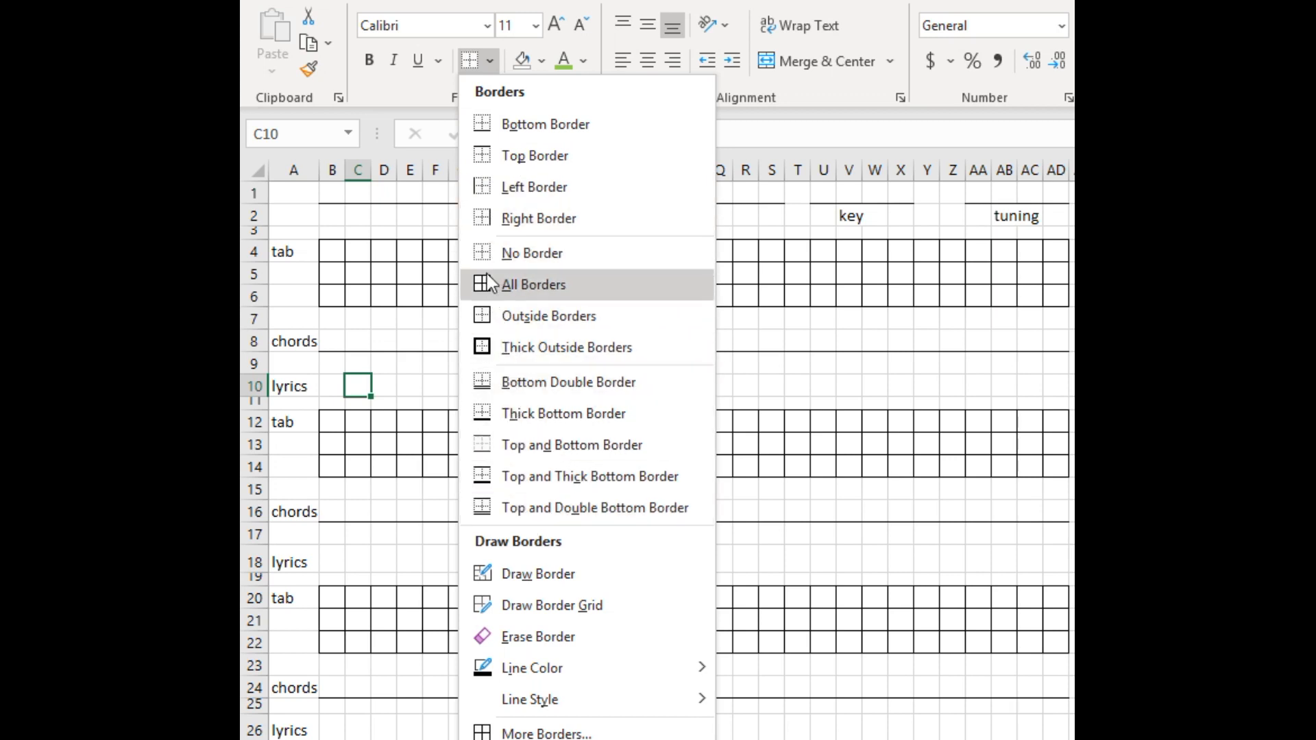
{"action": "key", "text": "Escape"}
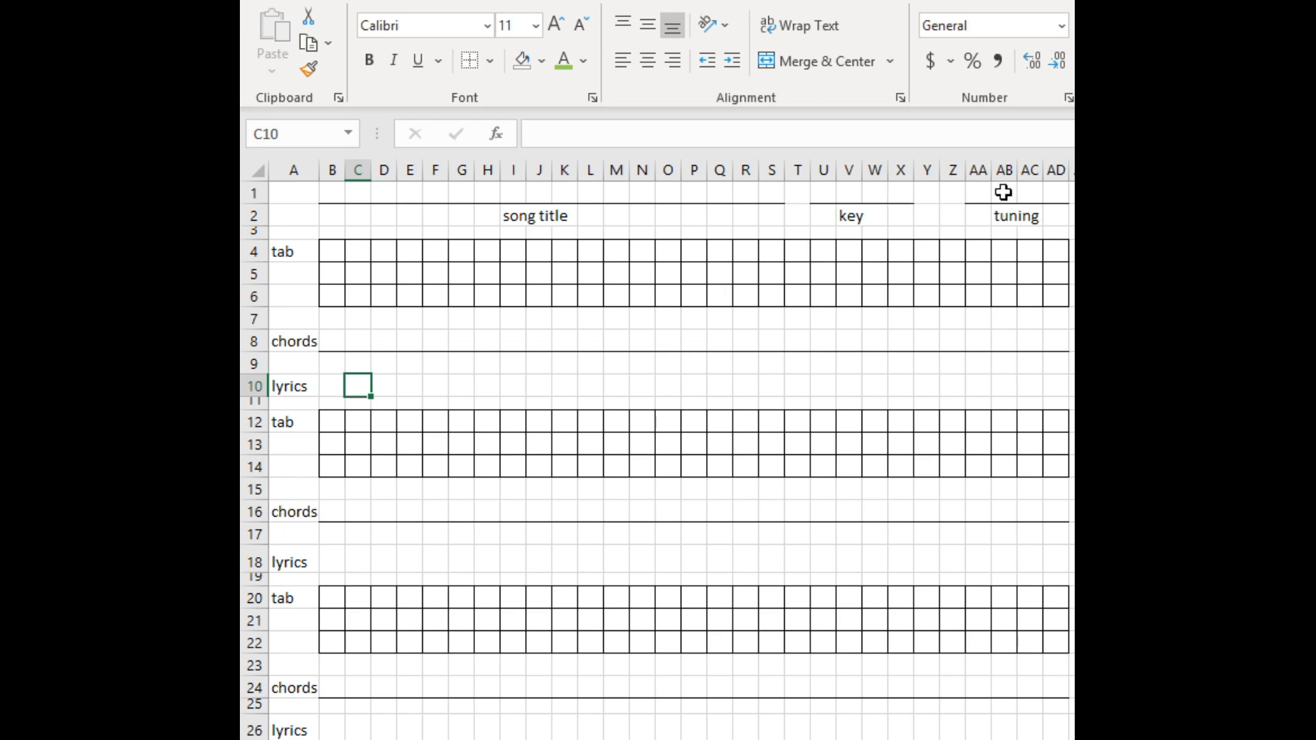
{"action": "left_click", "coordinate": [830, 192]}
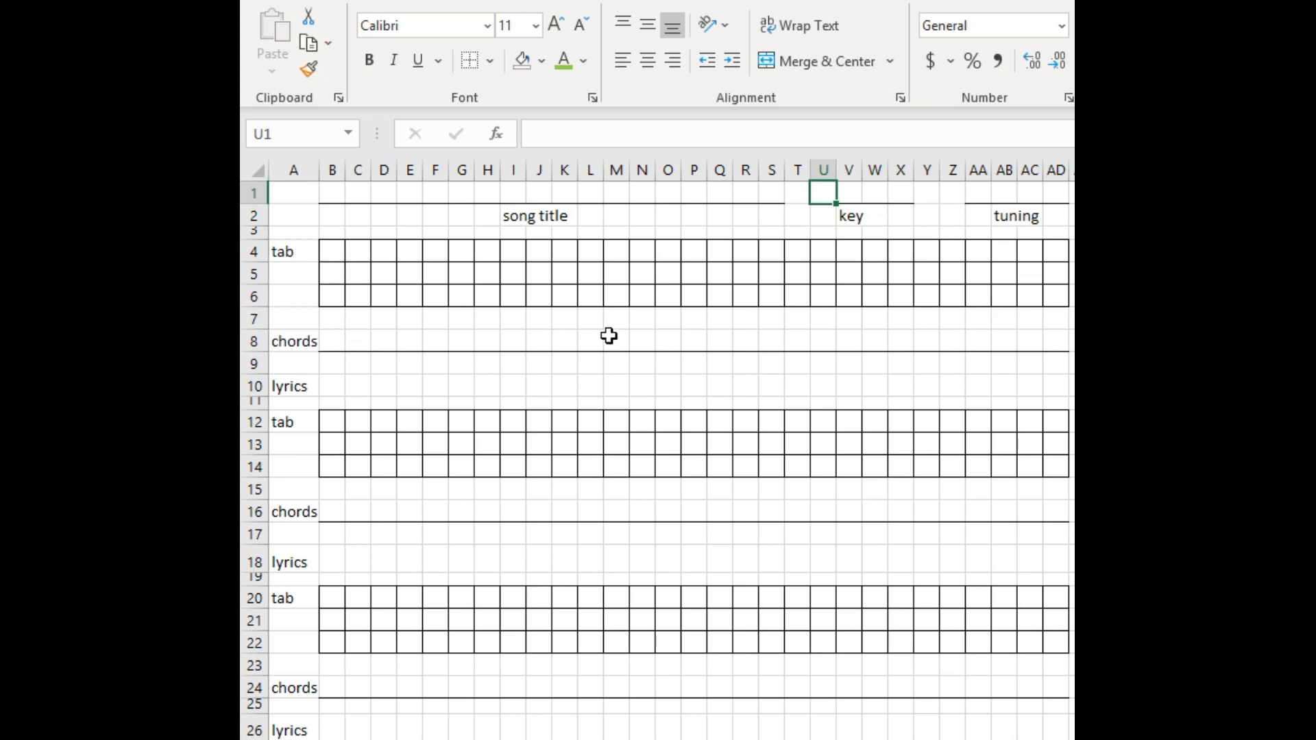
{"action": "left_click", "coordinate": [1006, 333]}
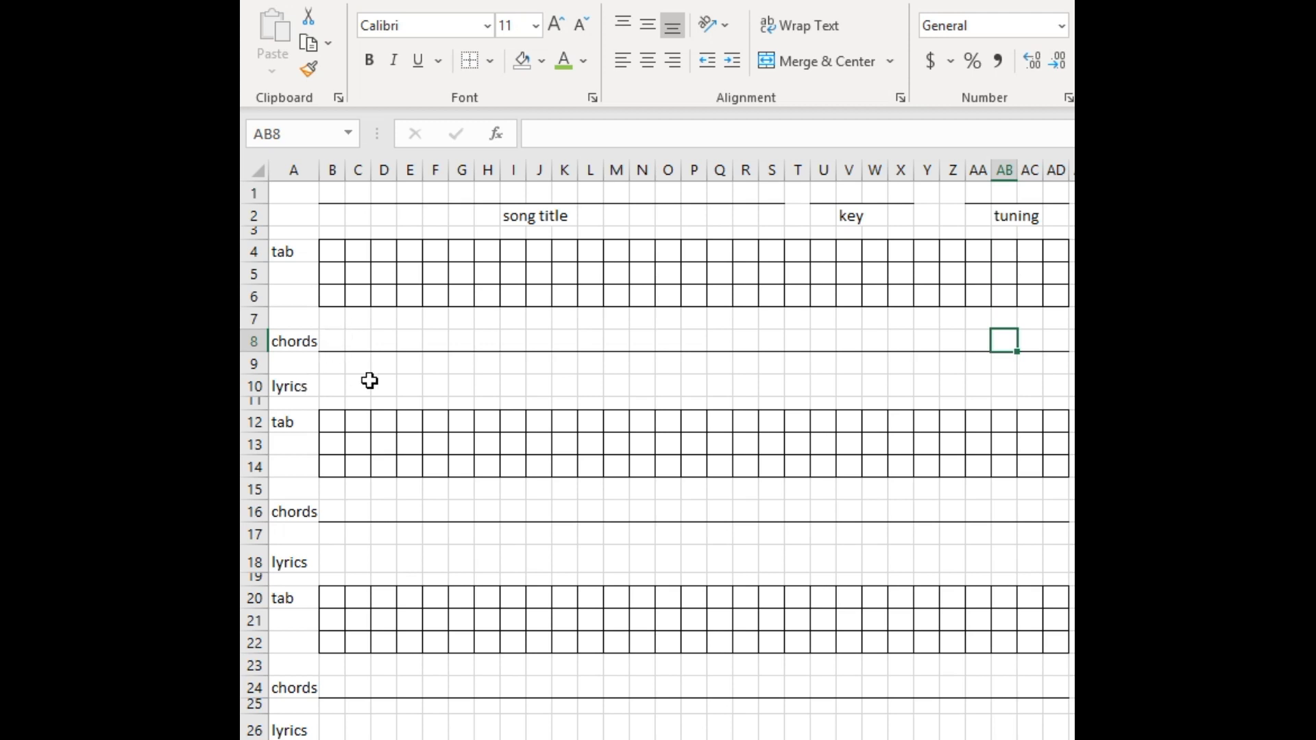
{"action": "left_click_drag", "start_coordinate": [343, 379], "coordinate": [845, 379]}
{"action": "left_click", "coordinate": [684, 458]}
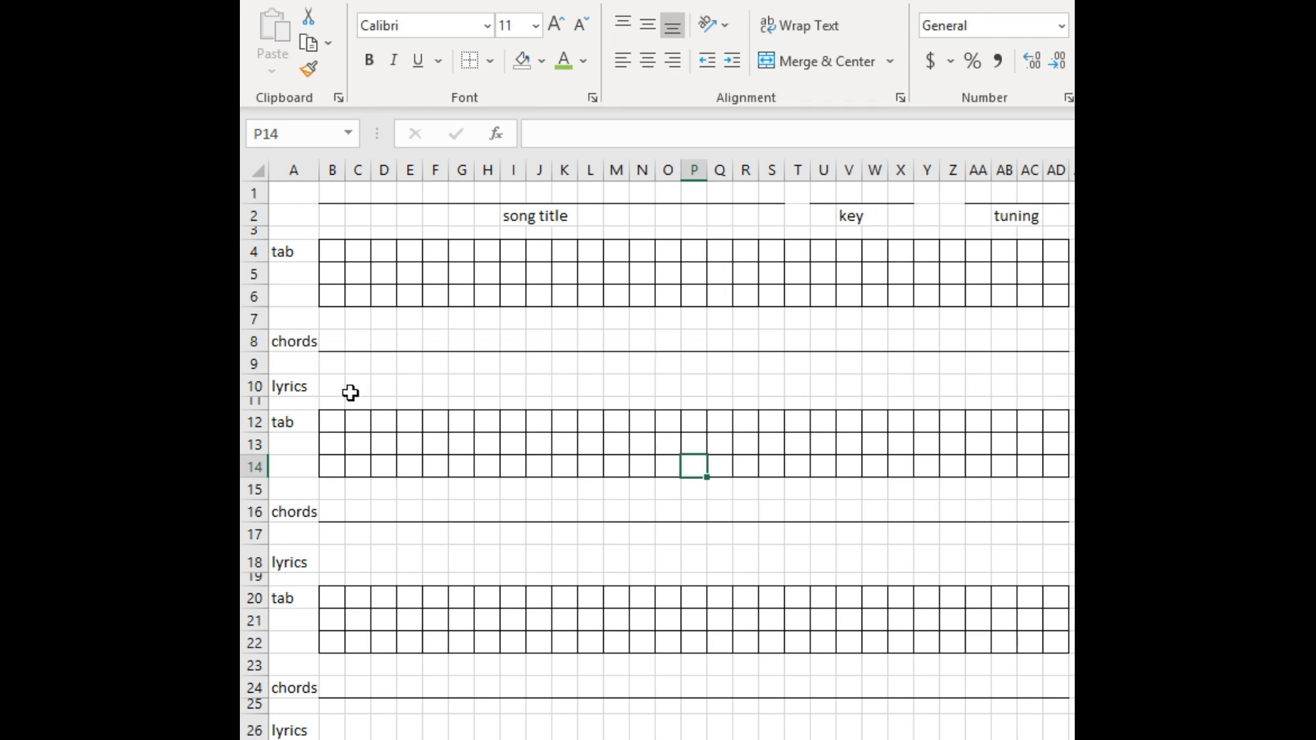
{"action": "left_click", "coordinate": [331, 381]}
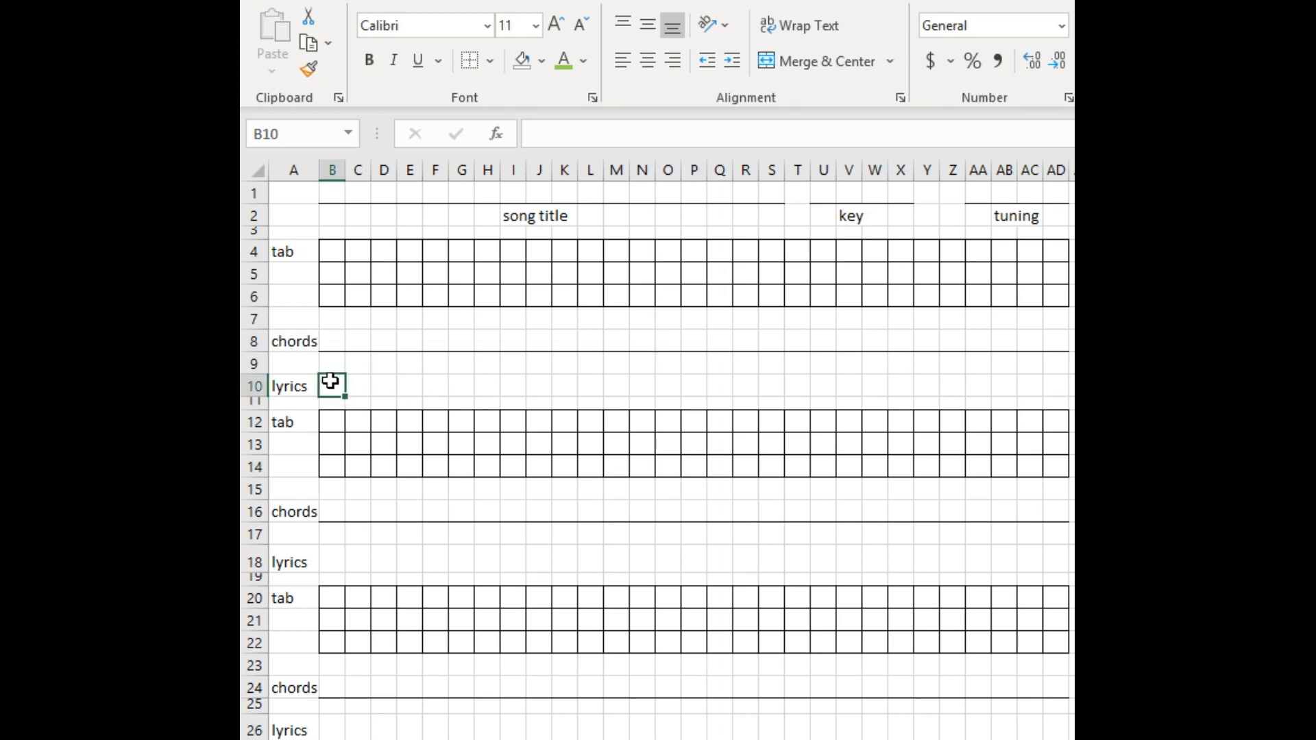
{"action": "left_click", "coordinate": [470, 377]}
{"action": "left_click", "coordinate": [614, 382]}
{"action": "left_click", "coordinate": [731, 388]}
{"action": "left_click", "coordinate": [836, 387]}
{"action": "left_click", "coordinate": [927, 387]}
{"action": "left_click", "coordinate": [1029, 386]}
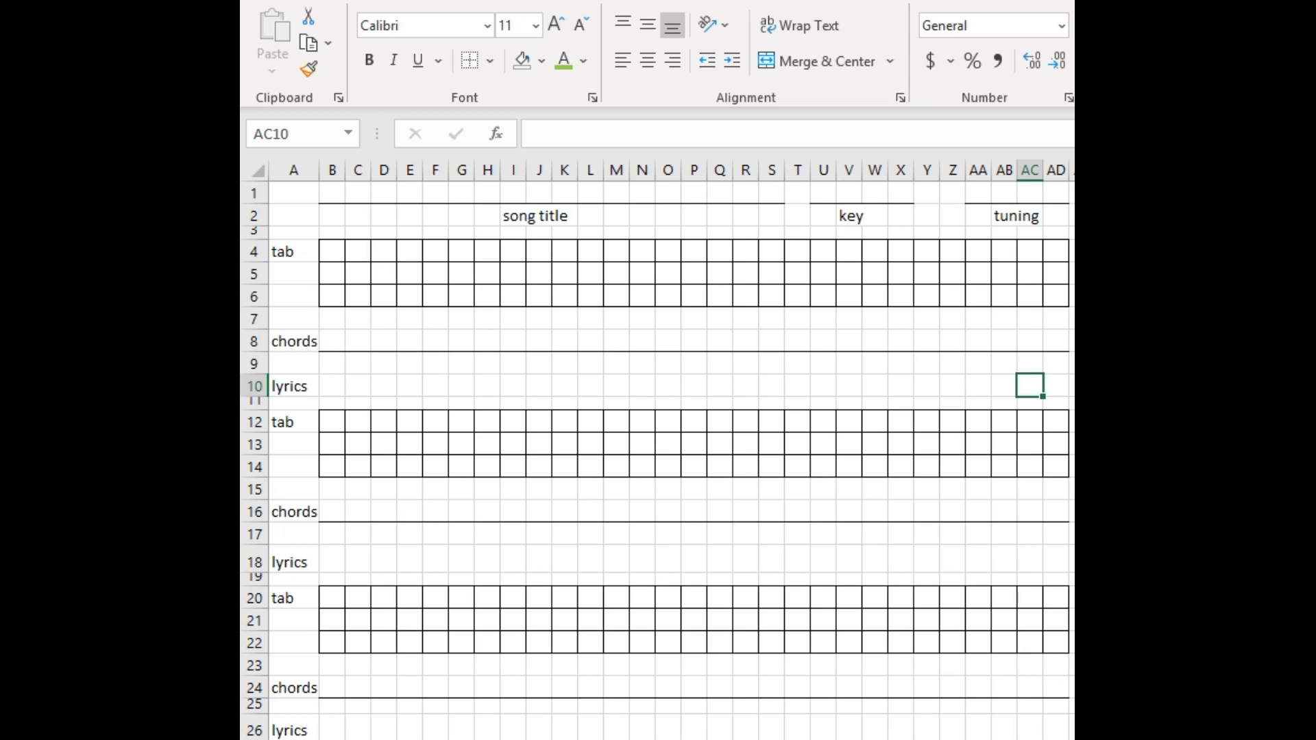
{"action": "left_click", "coordinate": [770, 597]}
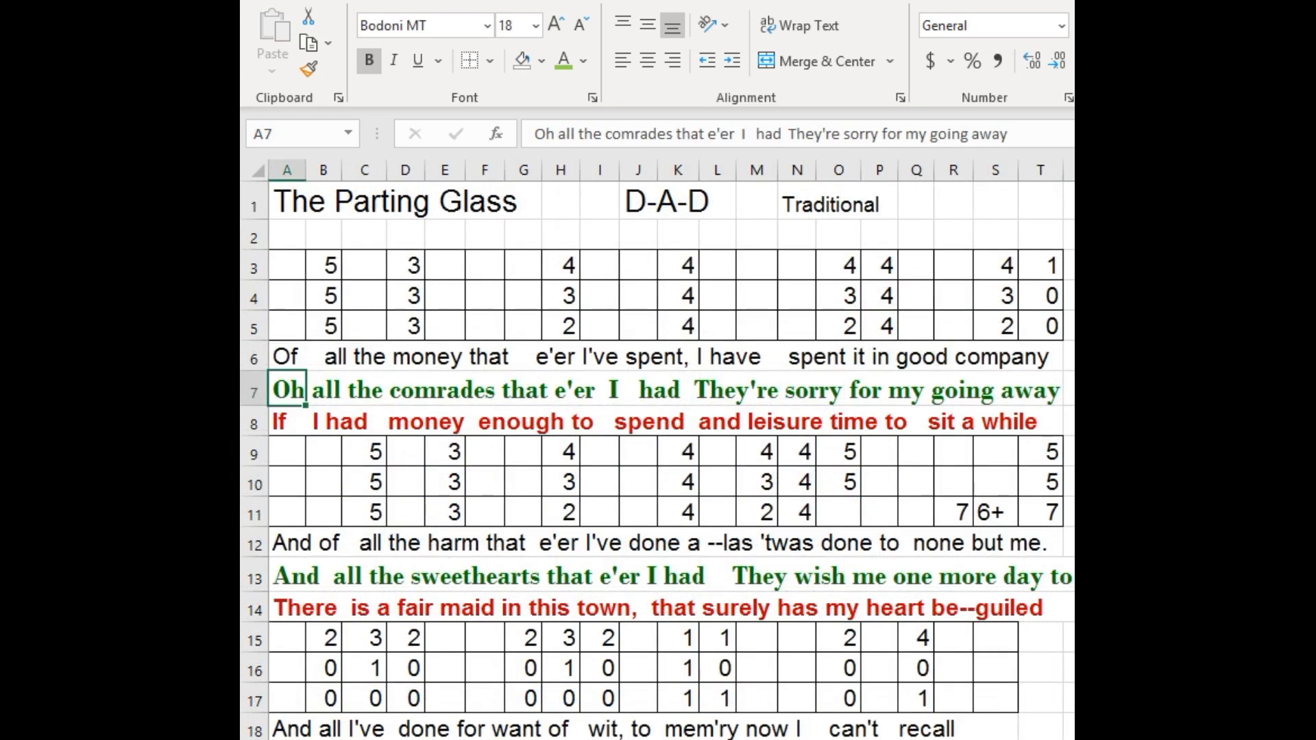
On the sheet of lyrics starting "There was a lord", narrow all columns to roughly square cells and slightly reduce all row heights
{"action": "left_click", "coordinate": [1241, 608]}
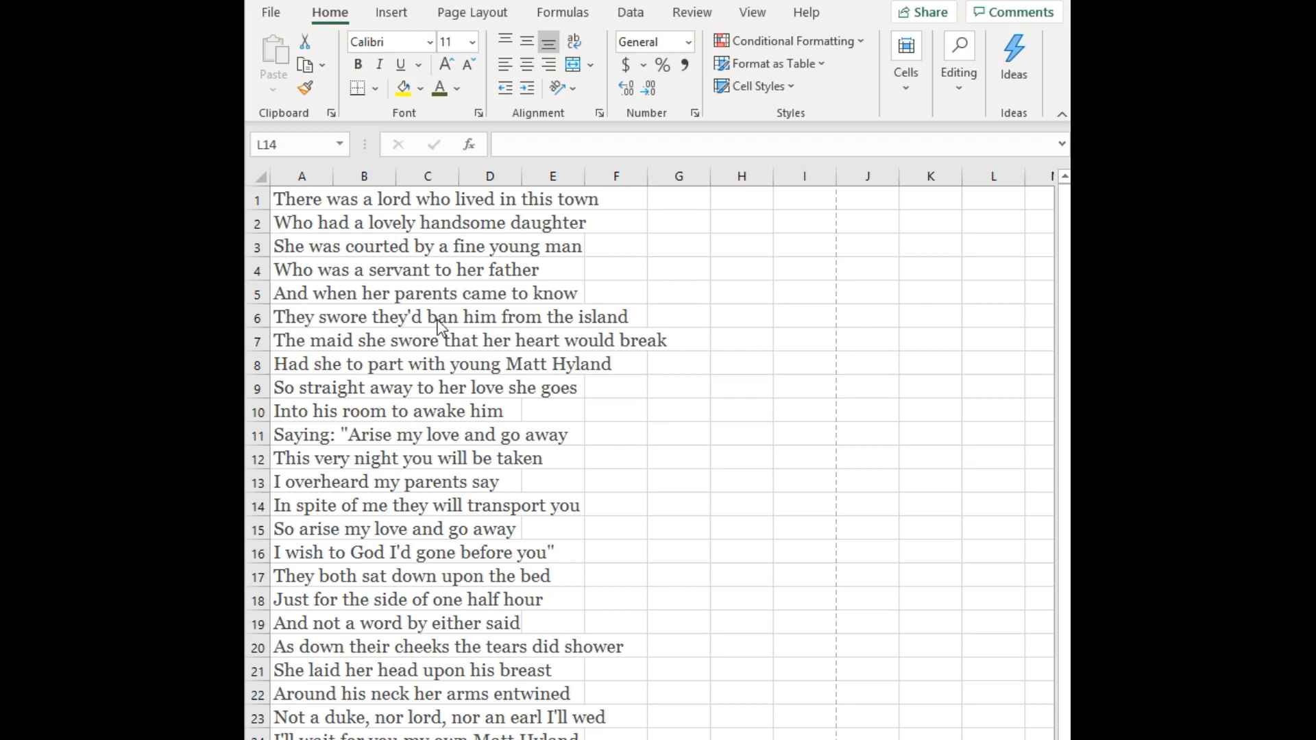
{"action": "left_click", "coordinate": [278, 193]}
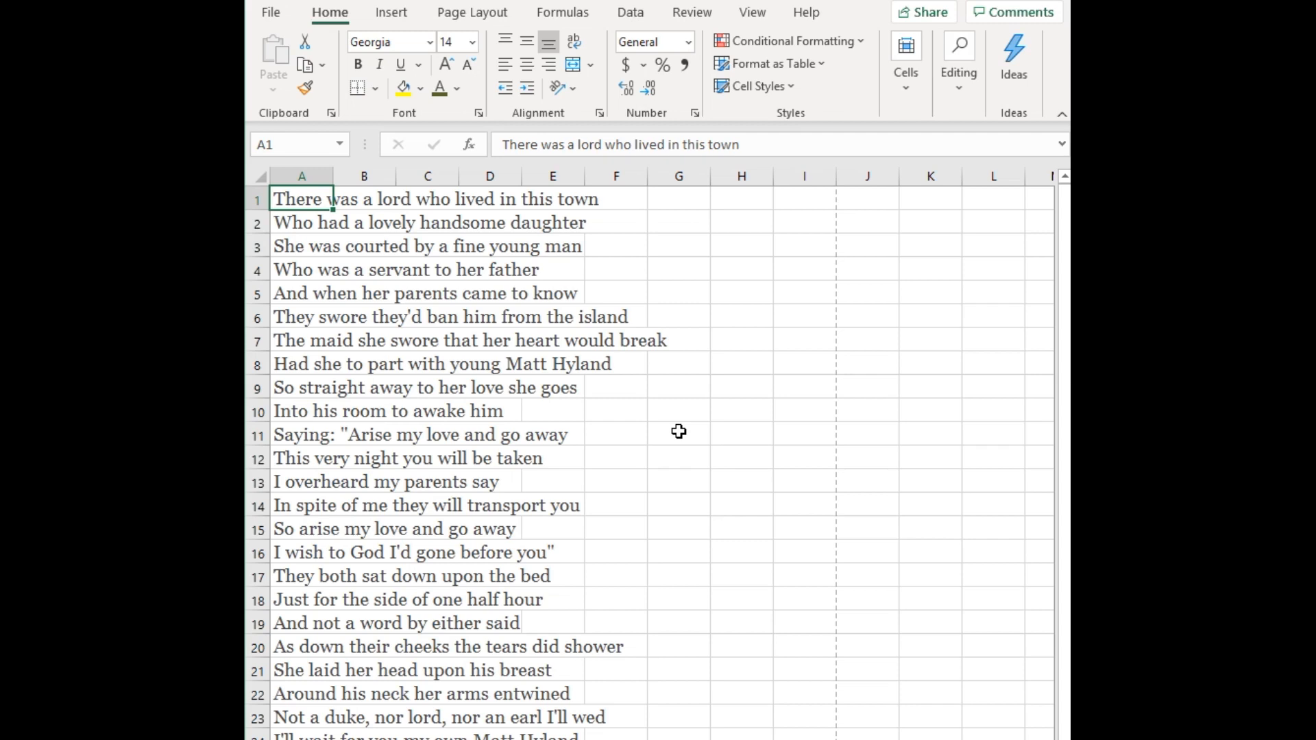
{"action": "left_click", "coordinate": [257, 178]}
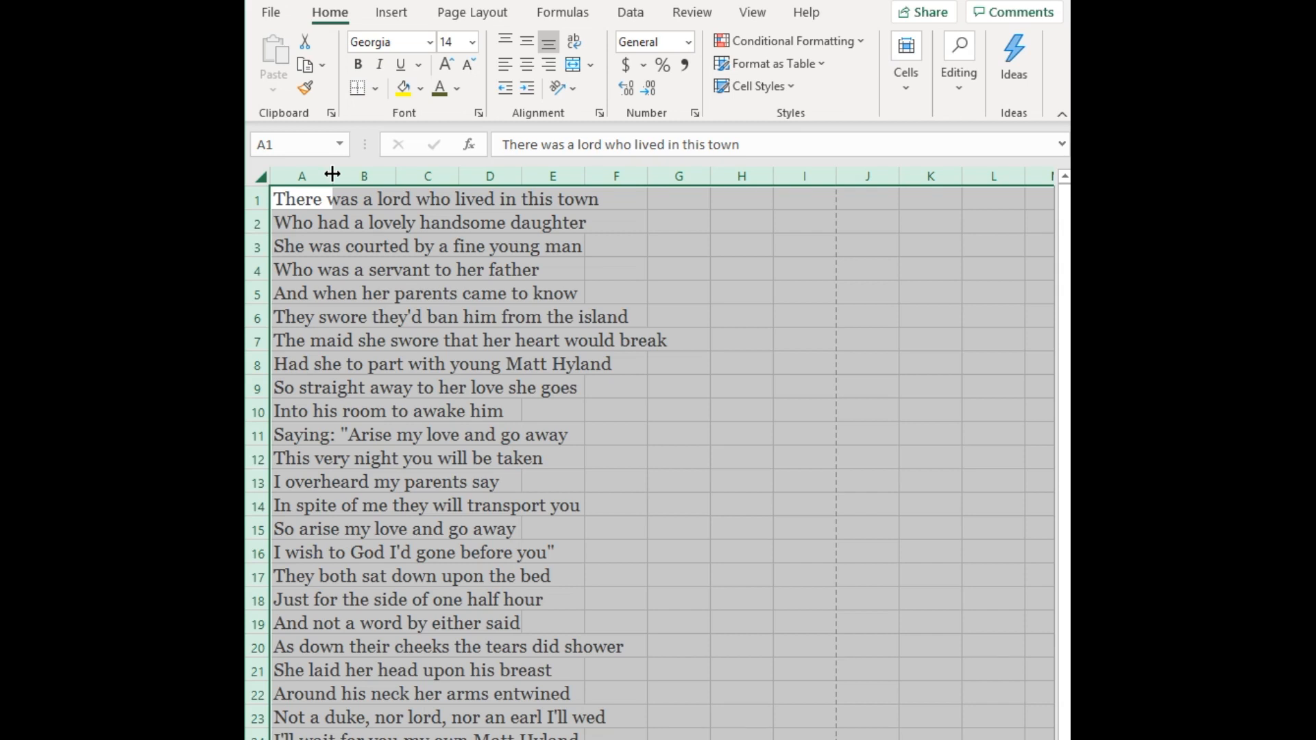
{"action": "left_click_drag", "start_coordinate": [331, 174], "coordinate": [297, 185]}
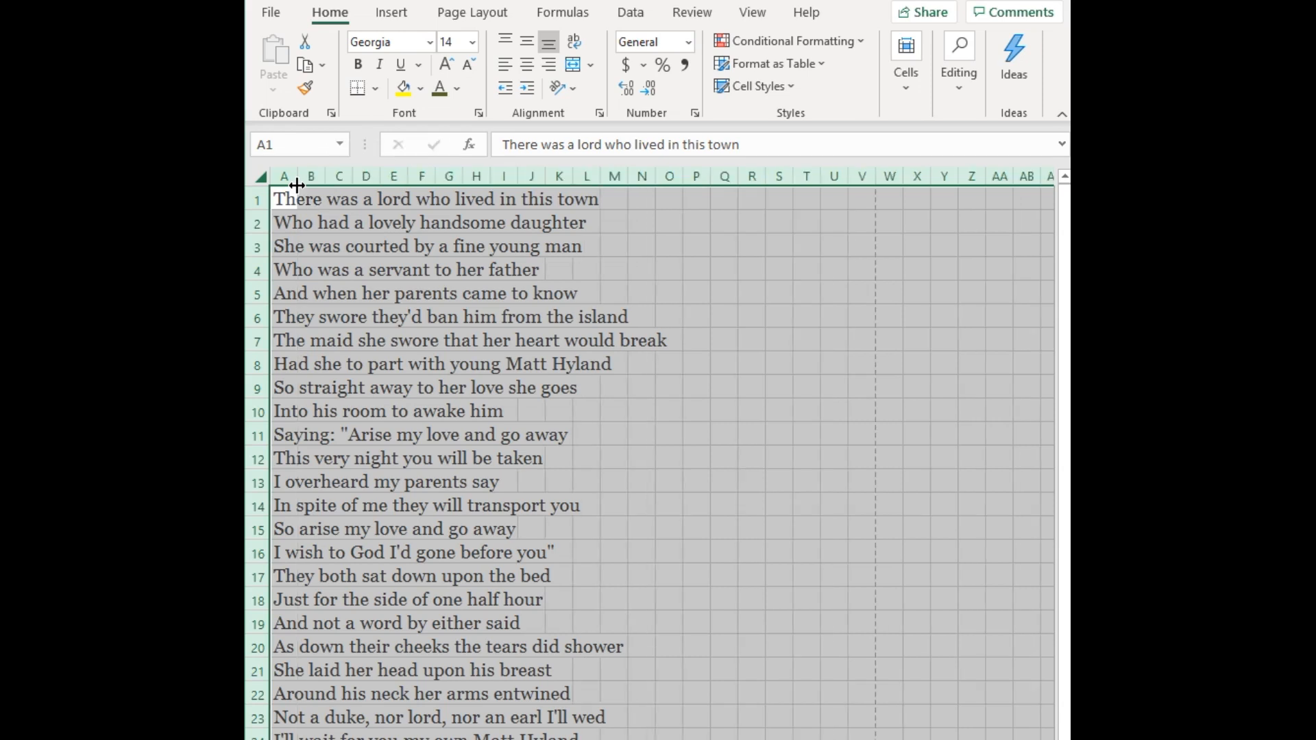
{"action": "left_click", "coordinate": [300, 178]}
{"action": "mouse_move", "coordinate": [261, 211]}
{"action": "left_mouse_down"}
{"action": "mouse_move", "coordinate": [263, 230]}
{"action": "mouse_move", "coordinate": [259, 207]}
{"action": "left_mouse_up"}
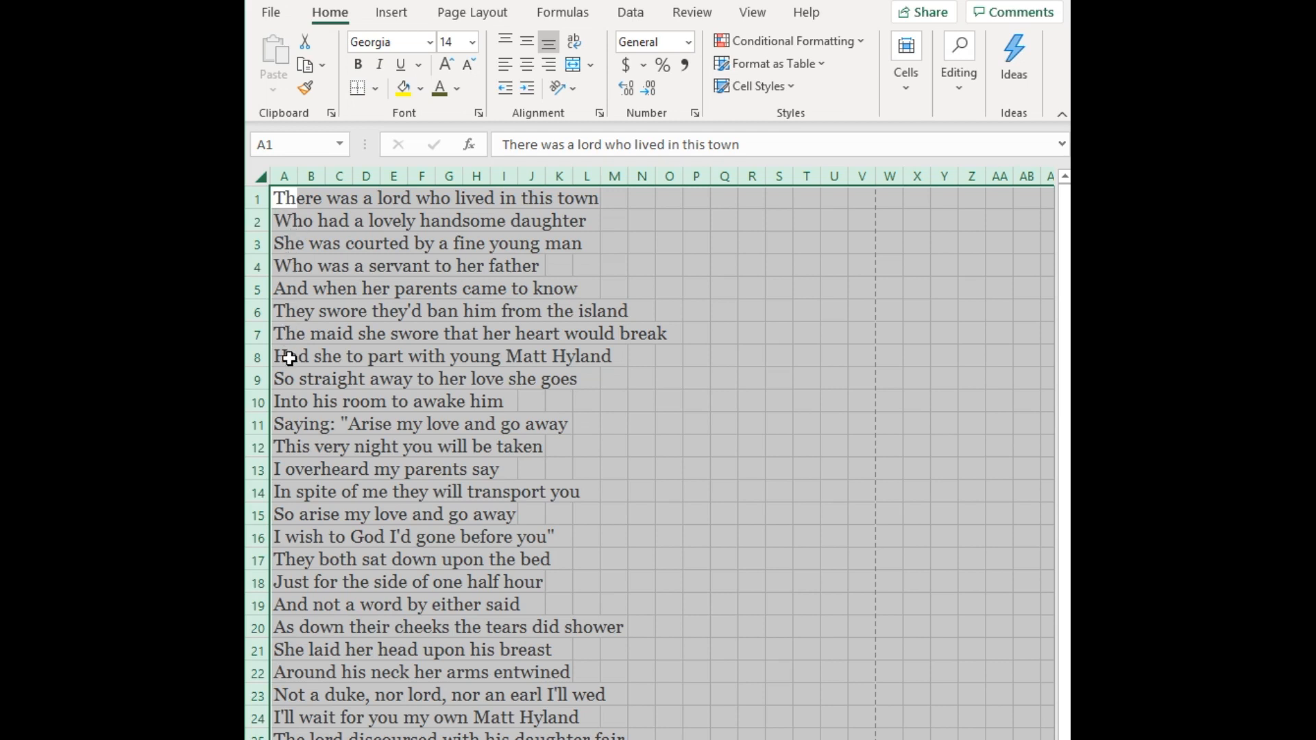
Make the first verse, cells A1:O8, bold with a dark purple font colour
{"action": "left_click_drag", "start_coordinate": [284, 196], "coordinate": [674, 361]}
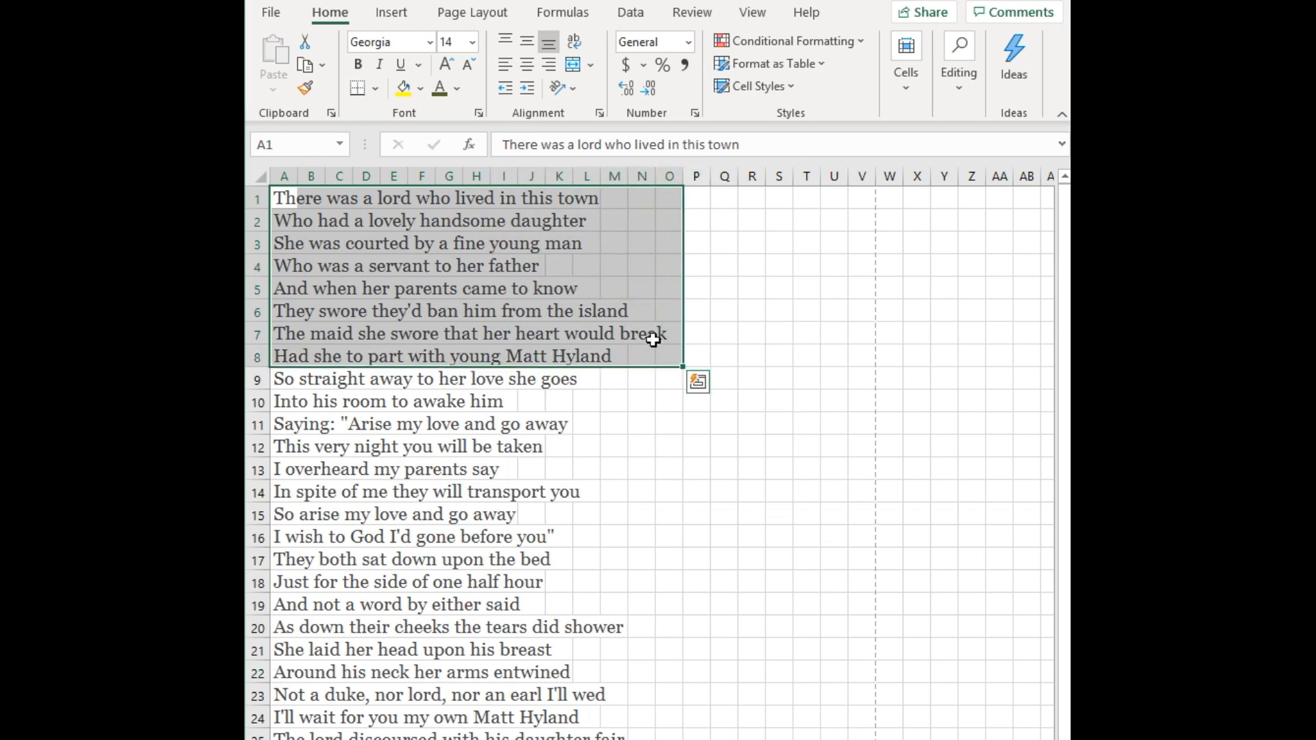
{"action": "left_click", "coordinate": [458, 90]}
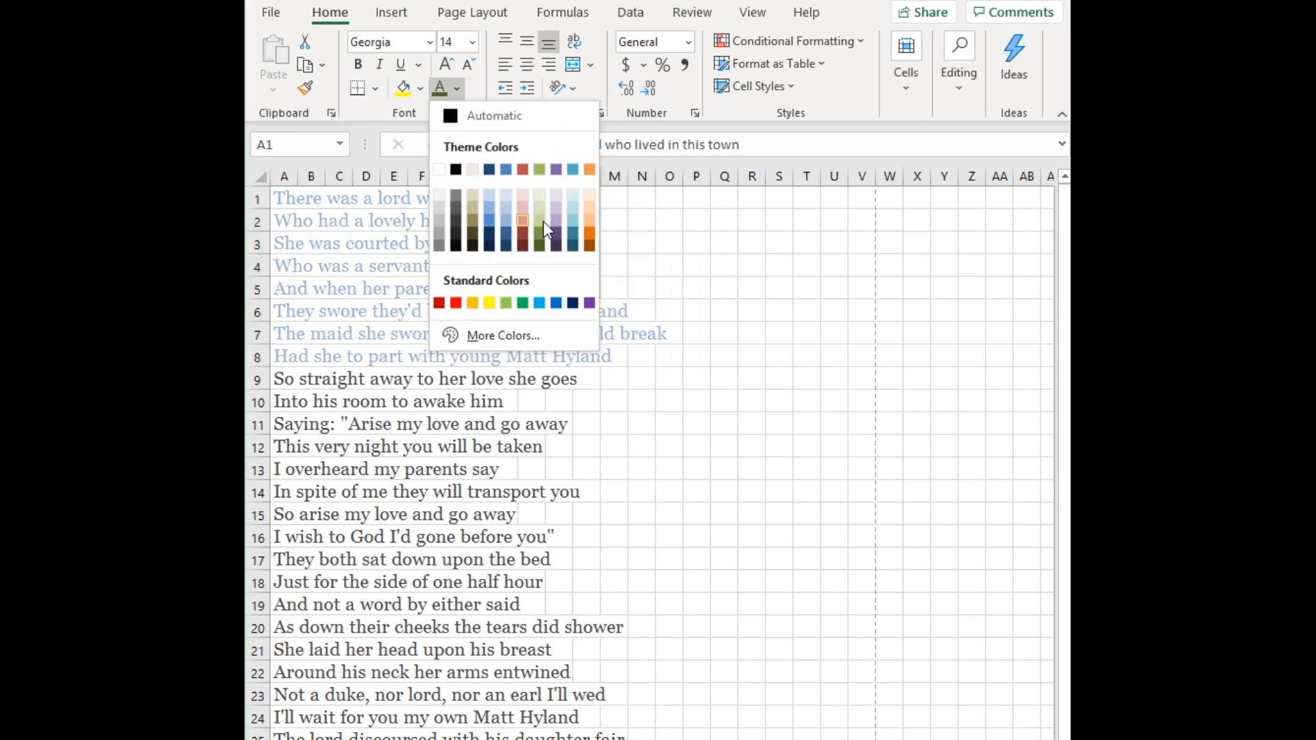
{"action": "left_click", "coordinate": [557, 234]}
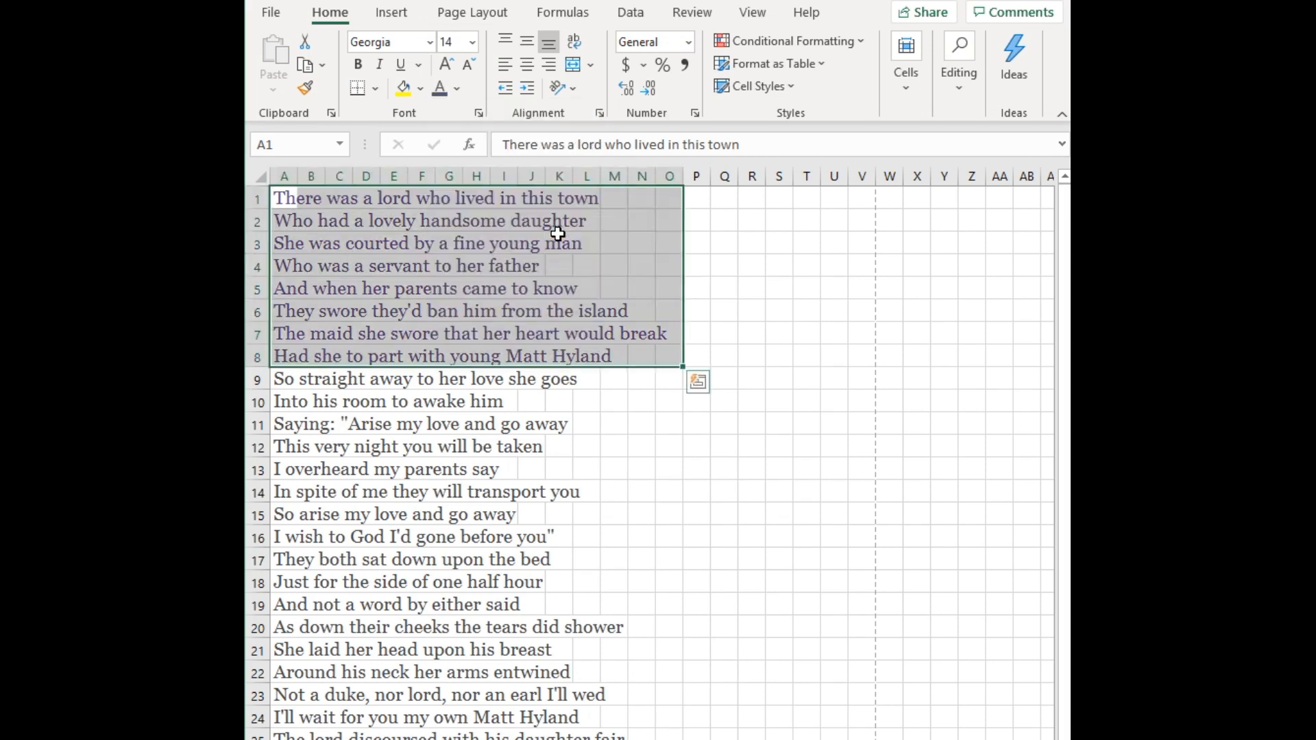
{"action": "left_click", "coordinate": [356, 65]}
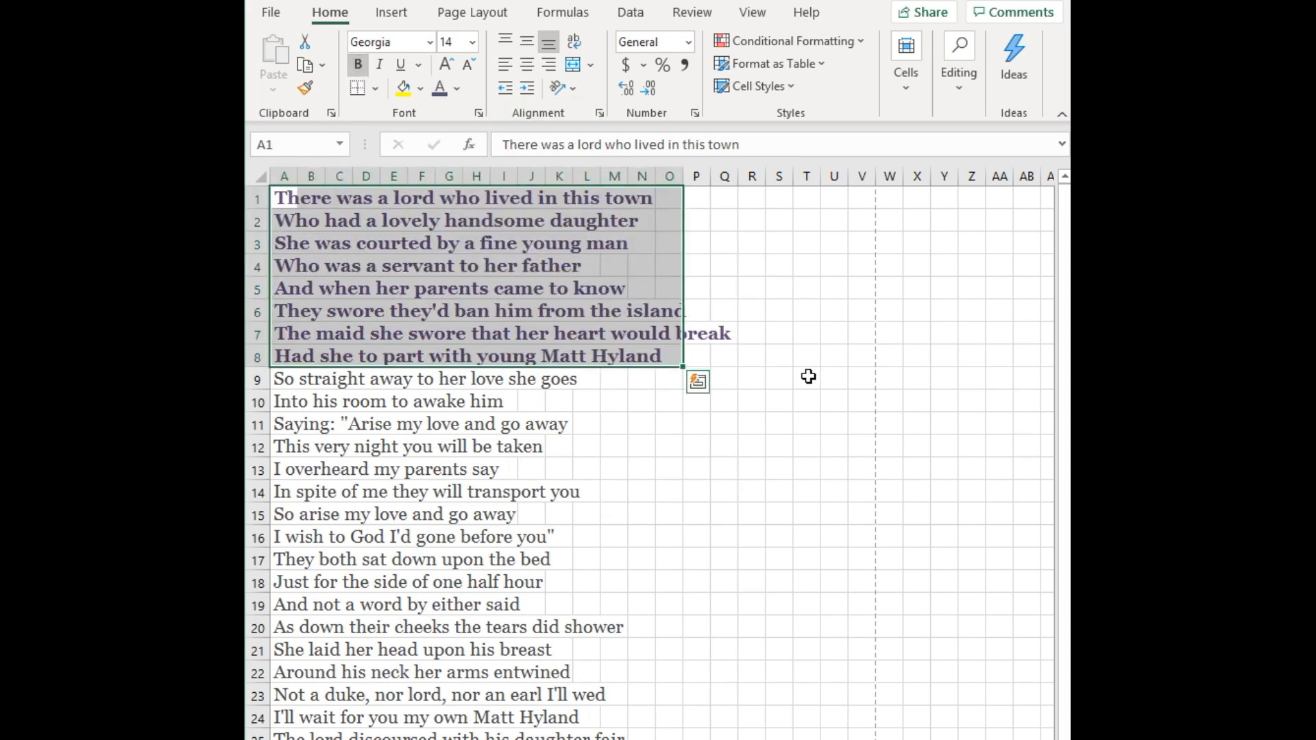
Make the second verse, cells A9:M16, bold with a dark olive green font colour
{"action": "left_click", "coordinate": [281, 379]}
{"action": "left_click_drag", "start_coordinate": [281, 379], "coordinate": [299, 541]}
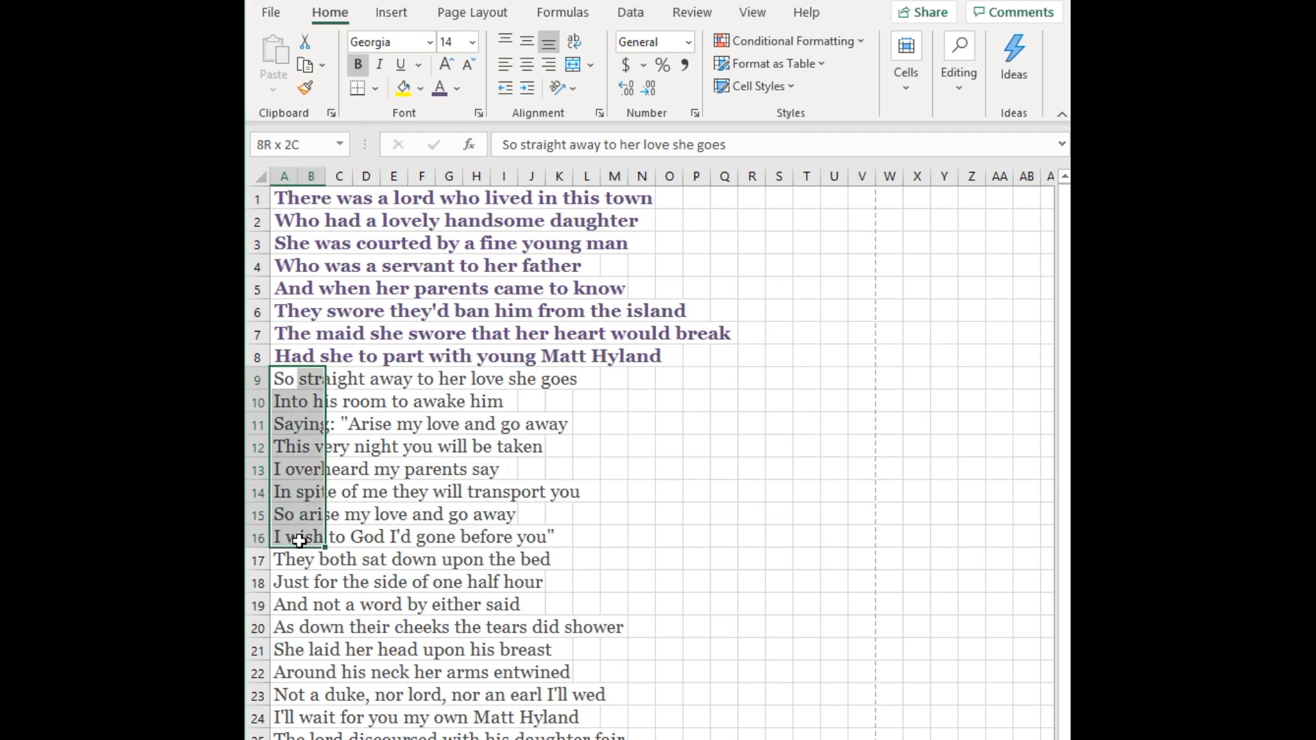
{"action": "left_click_drag", "start_coordinate": [299, 541], "coordinate": [610, 530]}
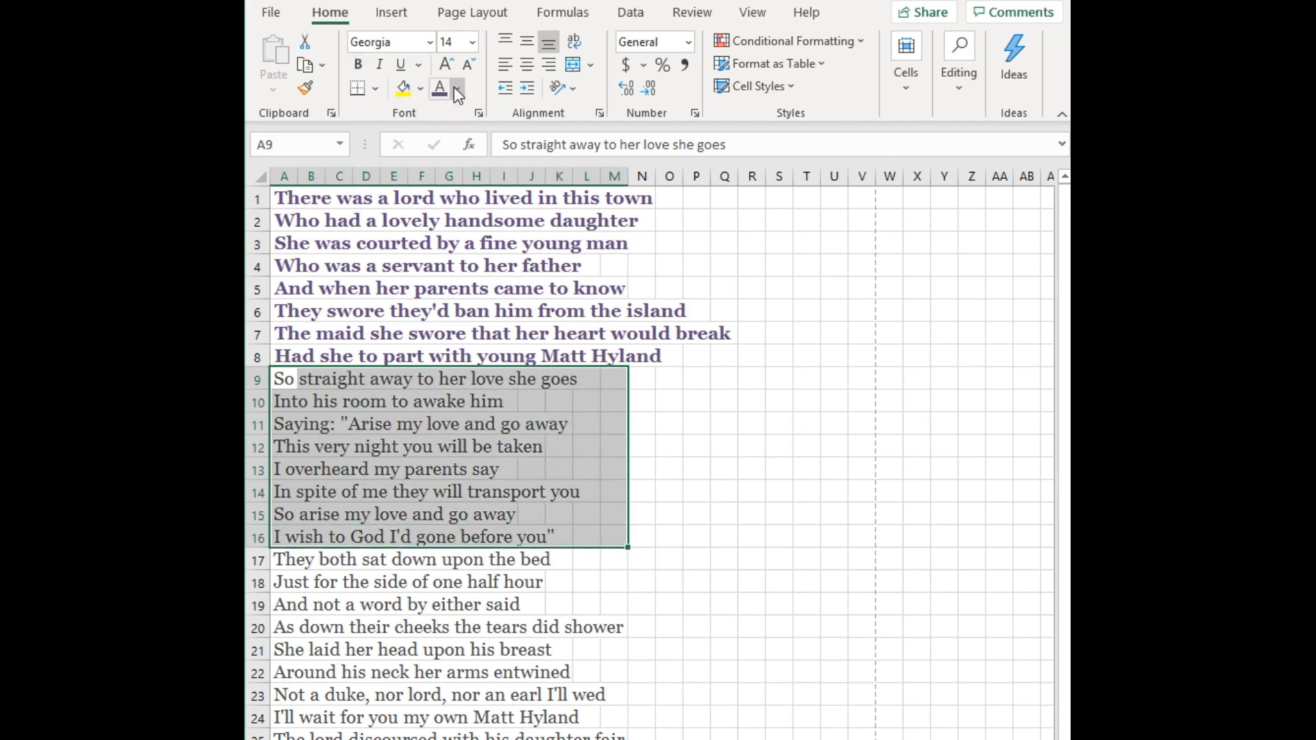
{"action": "left_click", "coordinate": [456, 88]}
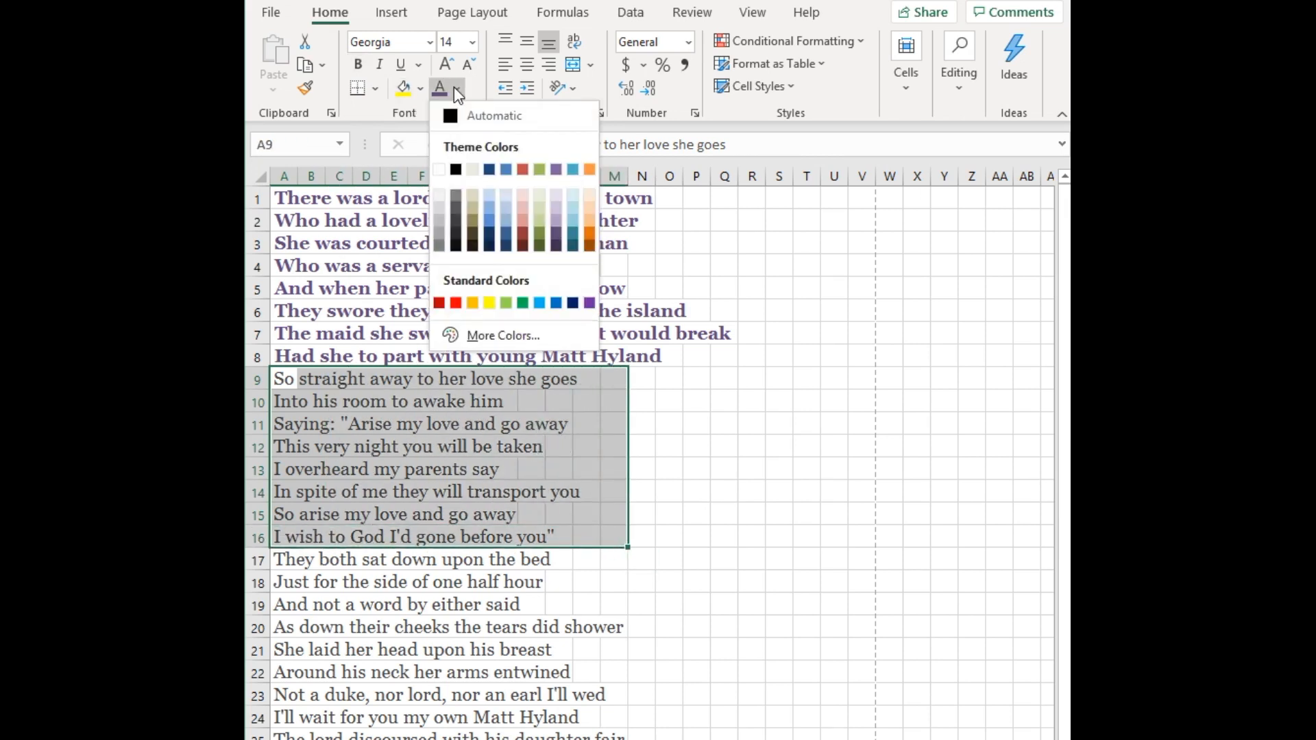
{"action": "left_click", "coordinate": [539, 246]}
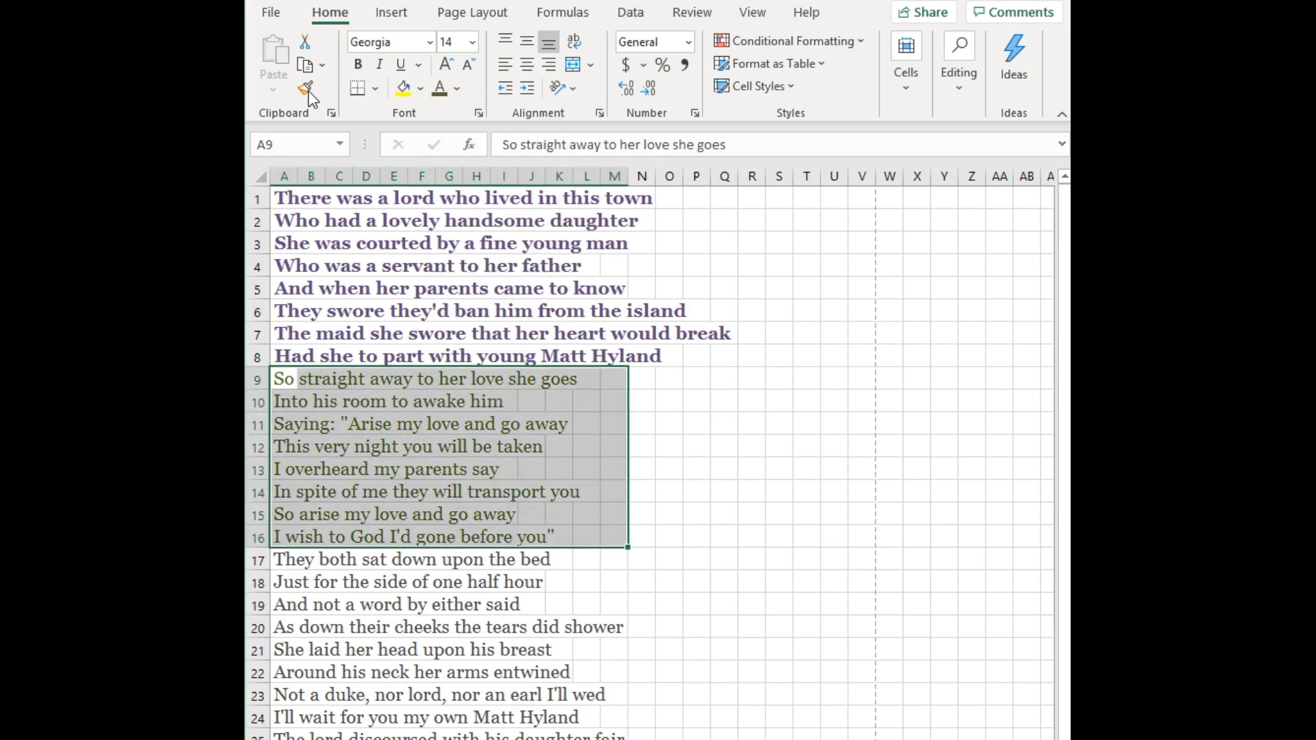
{"action": "left_click", "coordinate": [362, 68]}
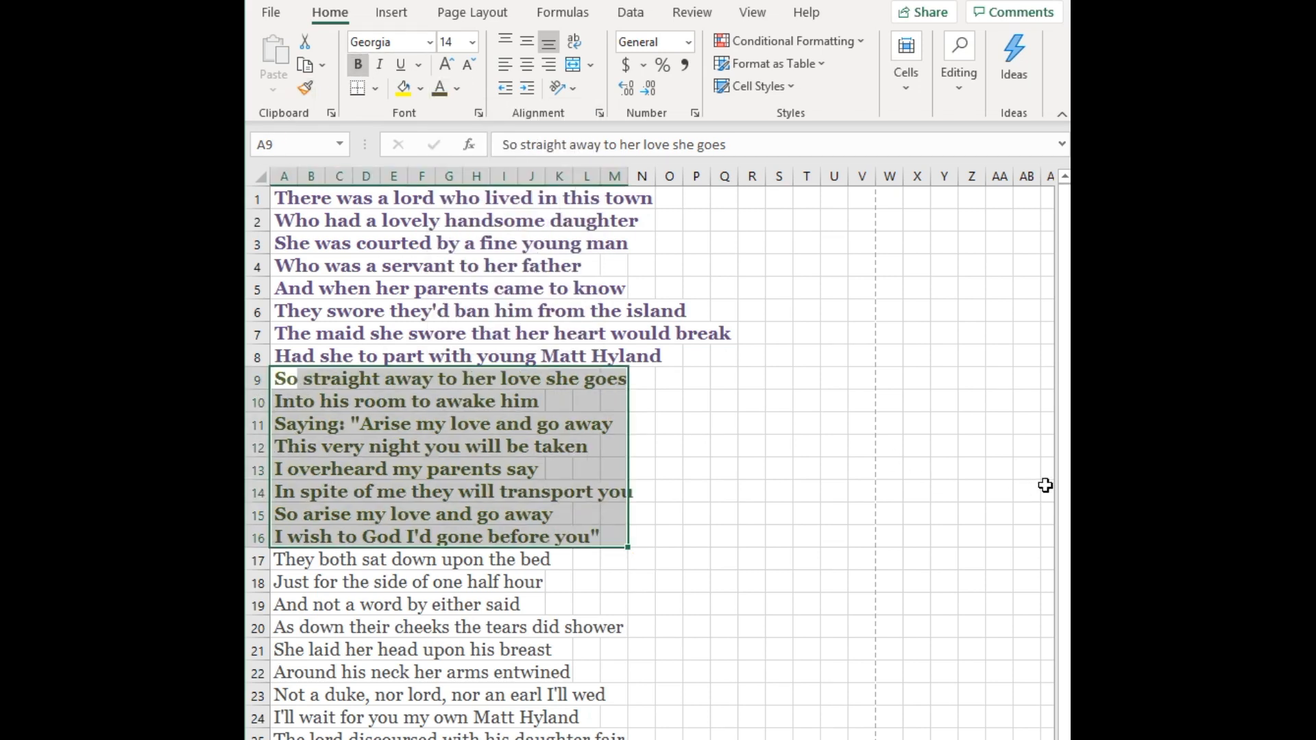
Make the third verse, cells A17:N24, bold with a dark blue font colour
{"action": "left_click_drag", "start_coordinate": [1064, 479], "coordinate": [1064, 490]}
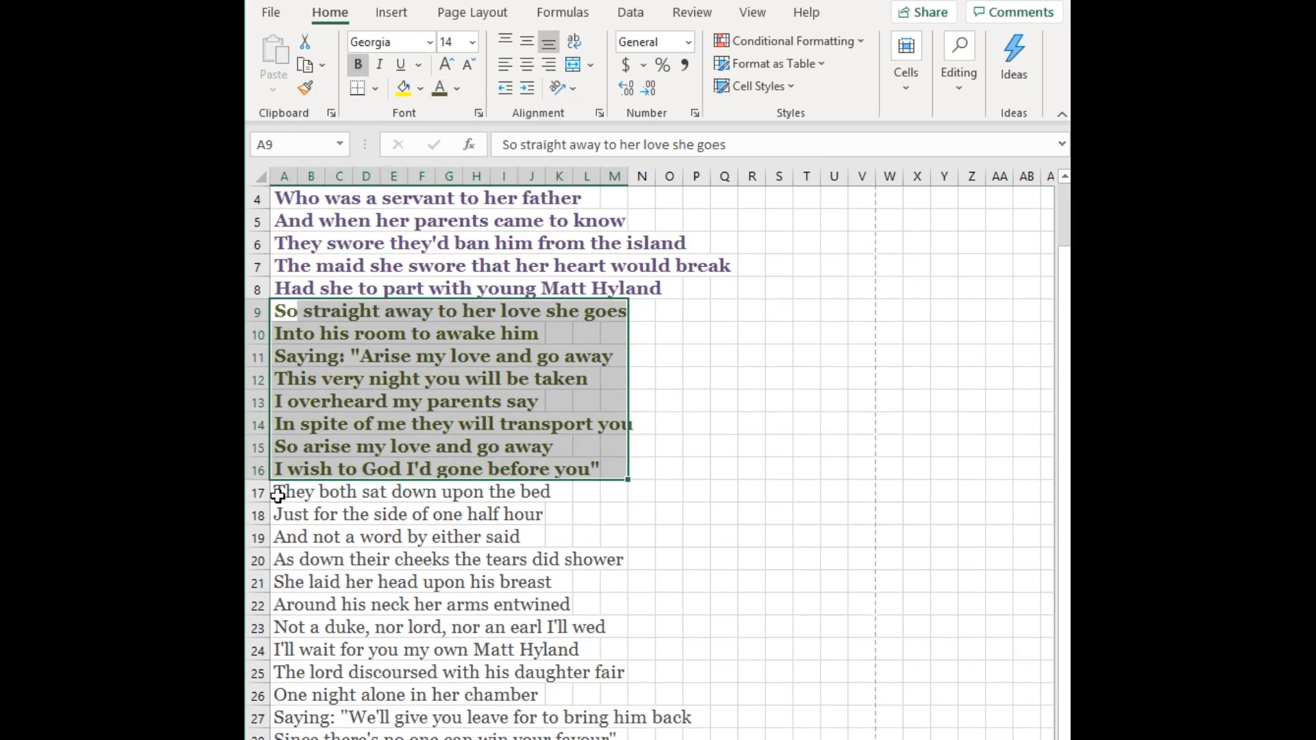
{"action": "left_click", "coordinate": [278, 497]}
{"action": "left_click_drag", "start_coordinate": [277, 502], "coordinate": [639, 651]}
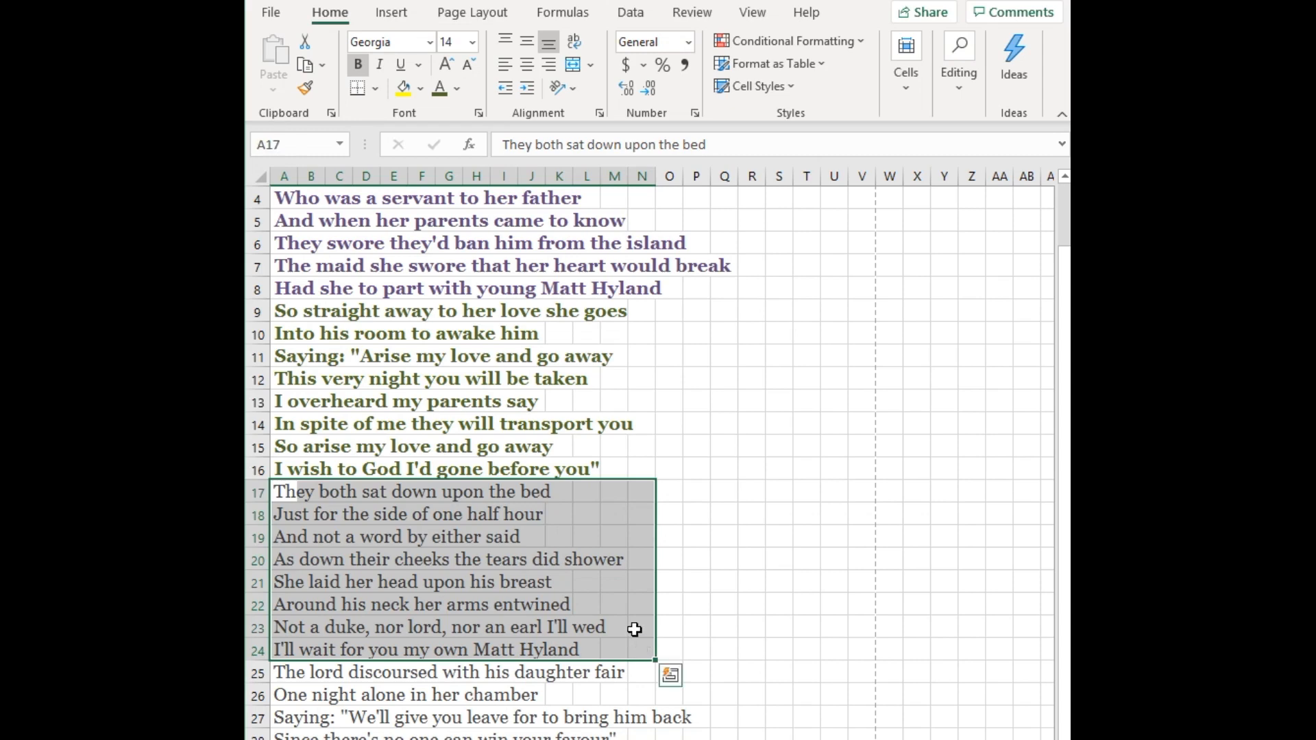
{"action": "left_click", "coordinate": [458, 88]}
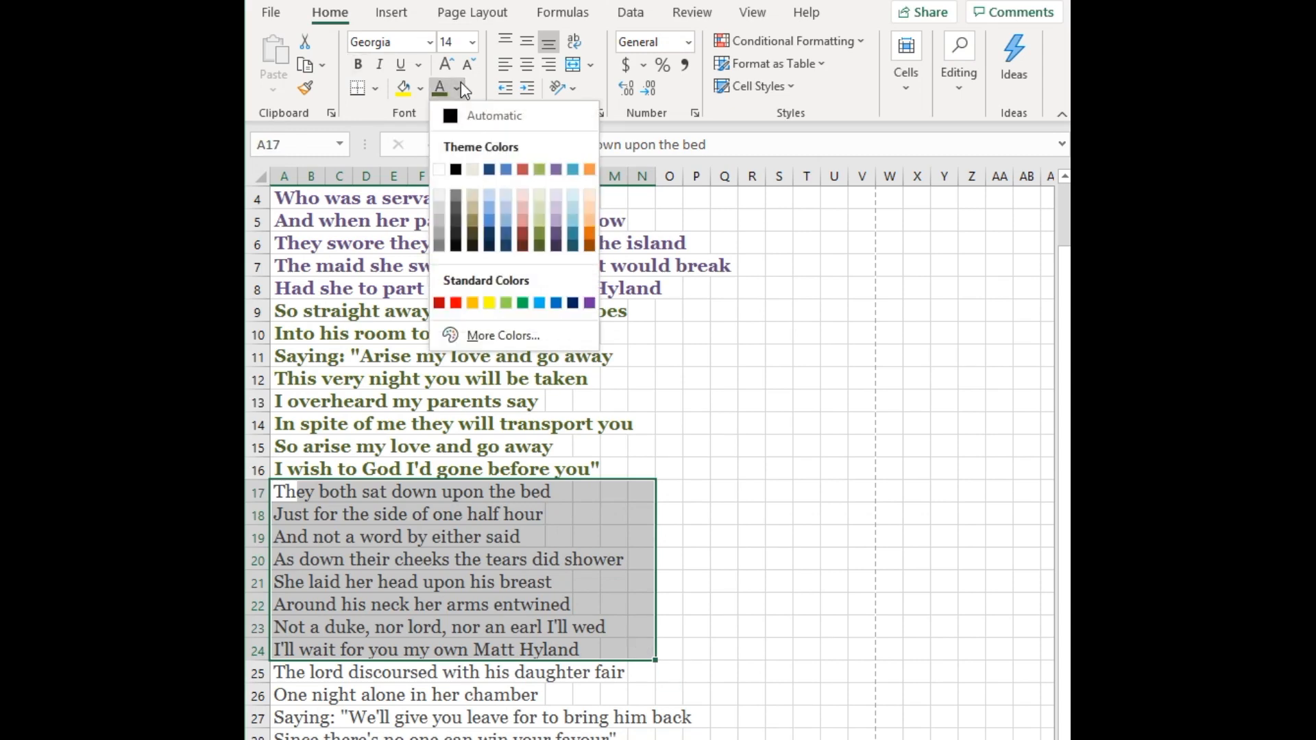
{"action": "left_click", "coordinate": [490, 235]}
{"action": "left_click", "coordinate": [358, 66]}
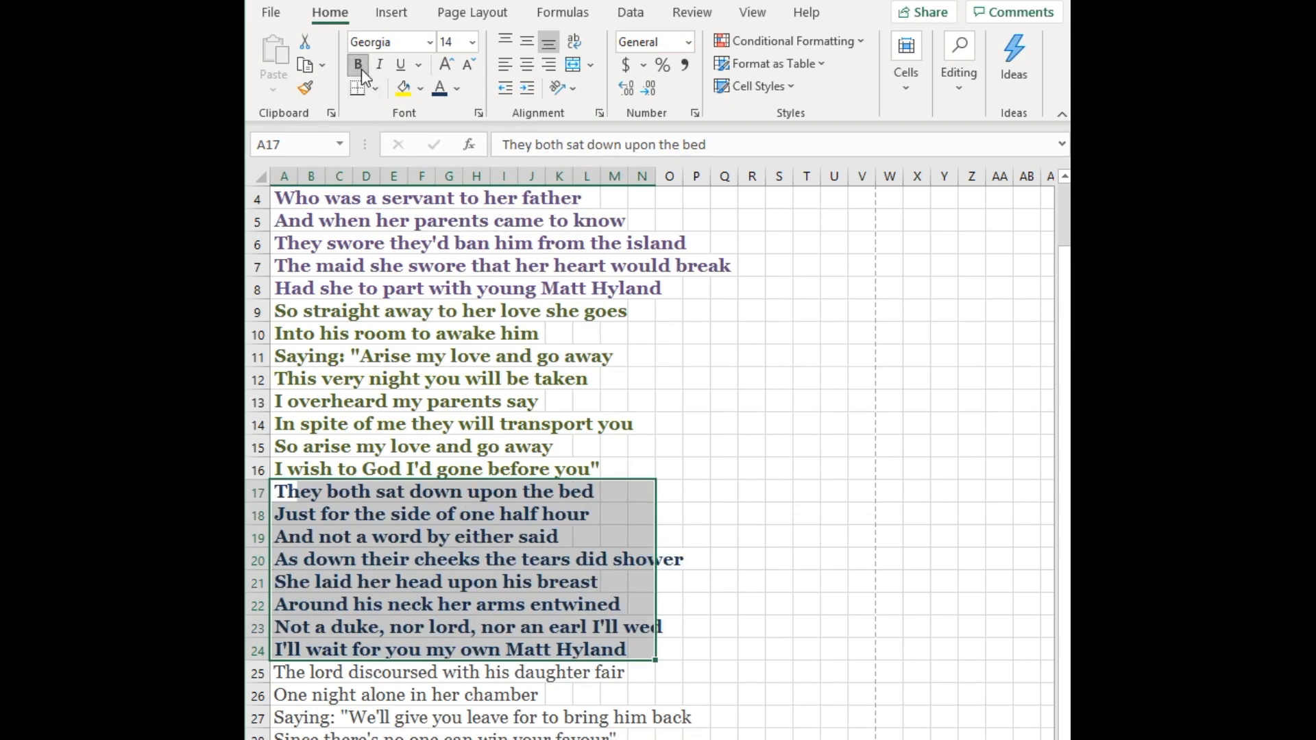
{"action": "left_click_drag", "start_coordinate": [285, 672], "coordinate": [295, 696]}
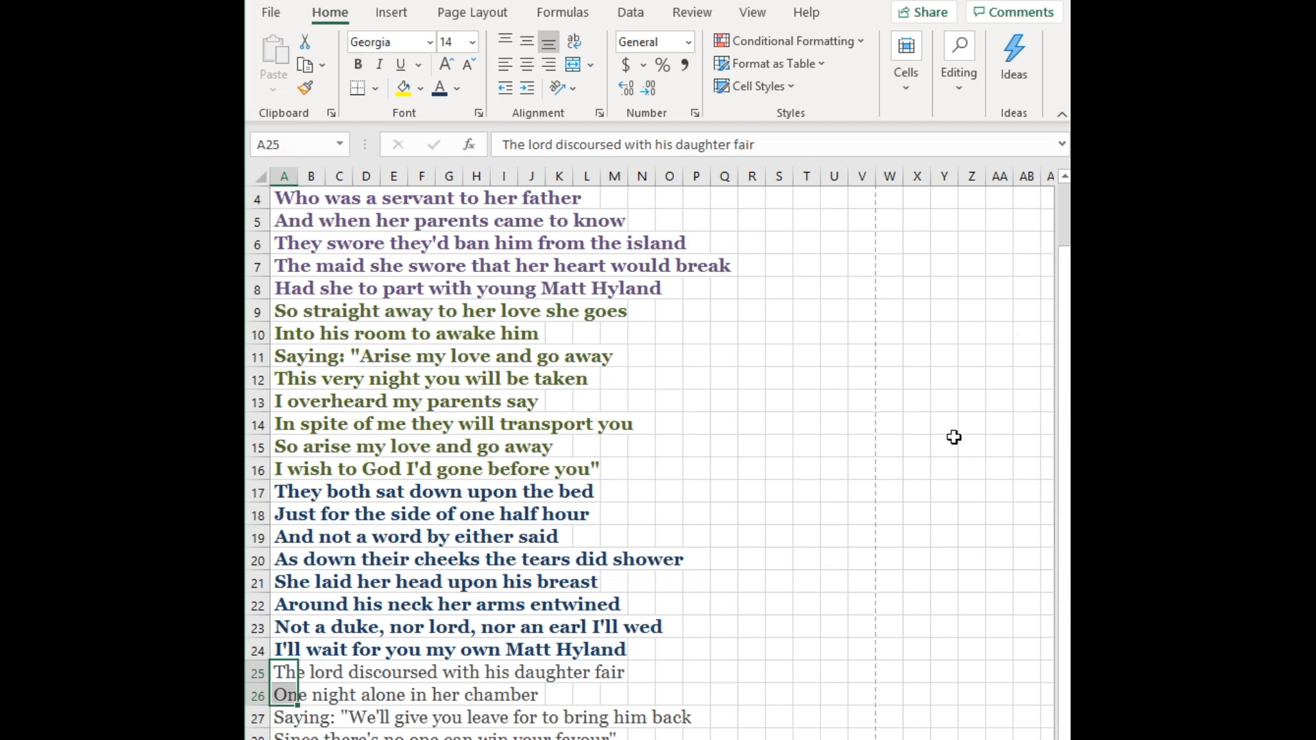
{"action": "left_click", "coordinate": [285, 676]}
{"action": "left_click_drag", "start_coordinate": [285, 676], "coordinate": [297, 715]}
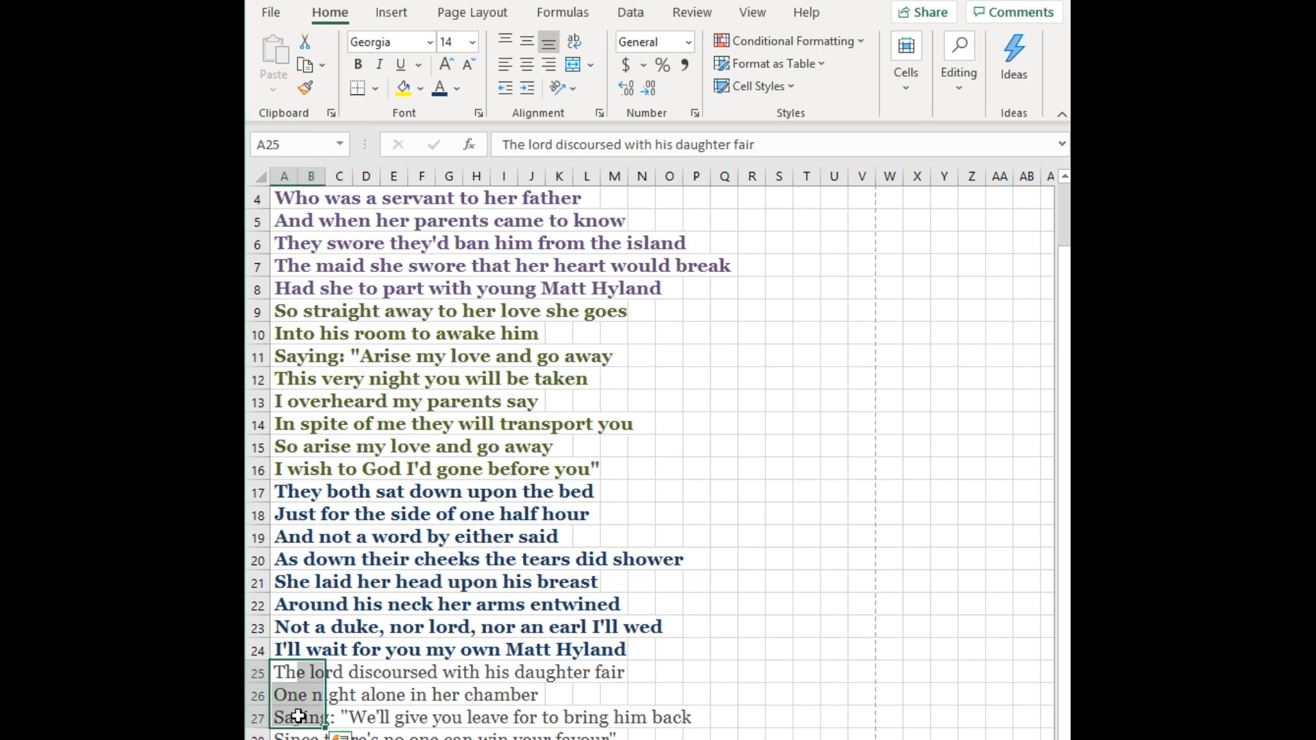
{"action": "left_click", "coordinate": [285, 676]}
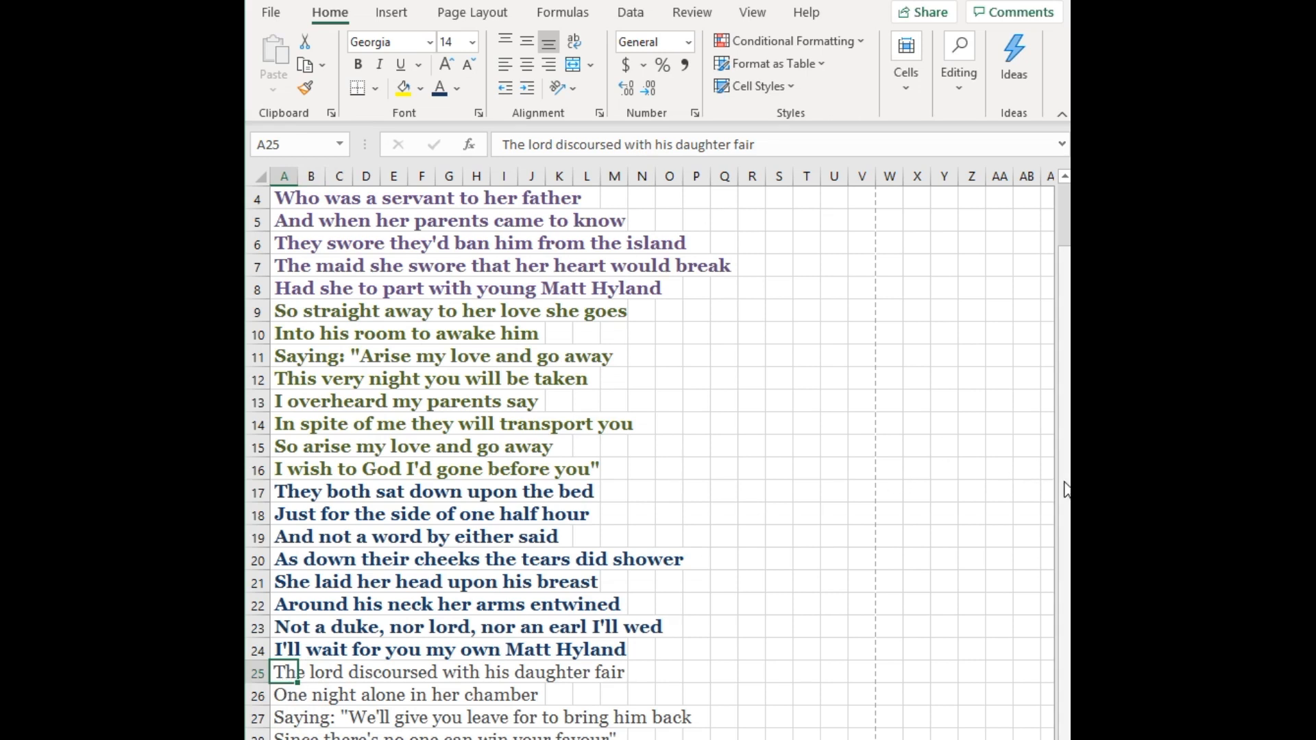
Insert a blank row above "So straight away to her love she goes" and another above "They both sat down upon the bed" to separate the verses
{"action": "left_click_drag", "start_coordinate": [1066, 490], "coordinate": [1066, 387]}
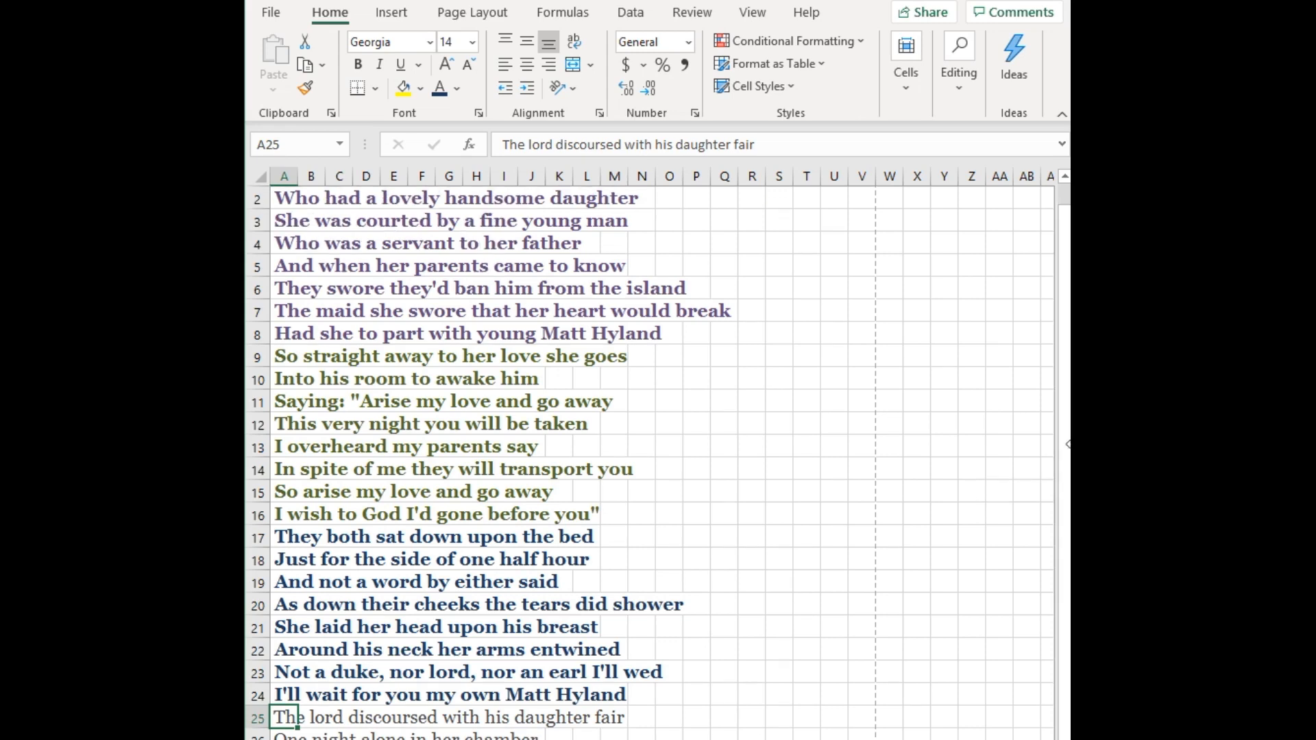
{"action": "left_click", "coordinate": [265, 355]}
{"action": "right_click", "coordinate": [267, 359]}
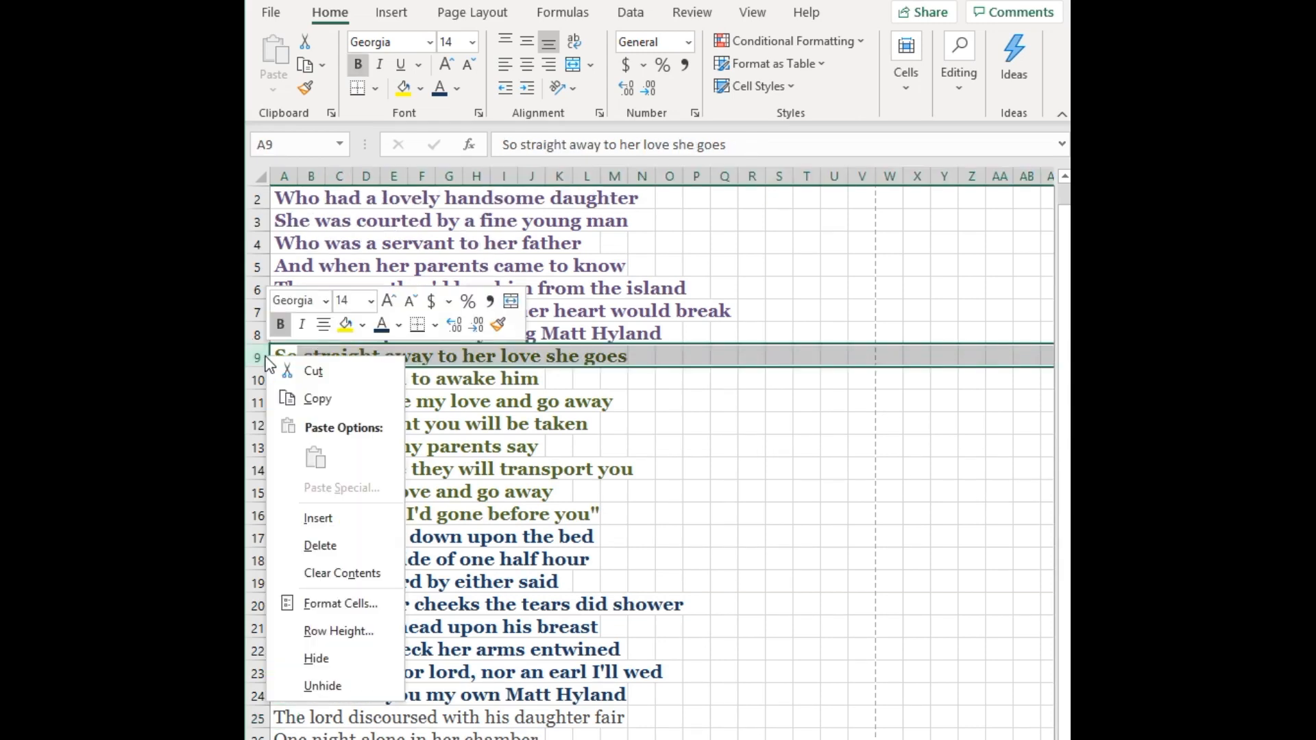
{"action": "left_click", "coordinate": [703, 450]}
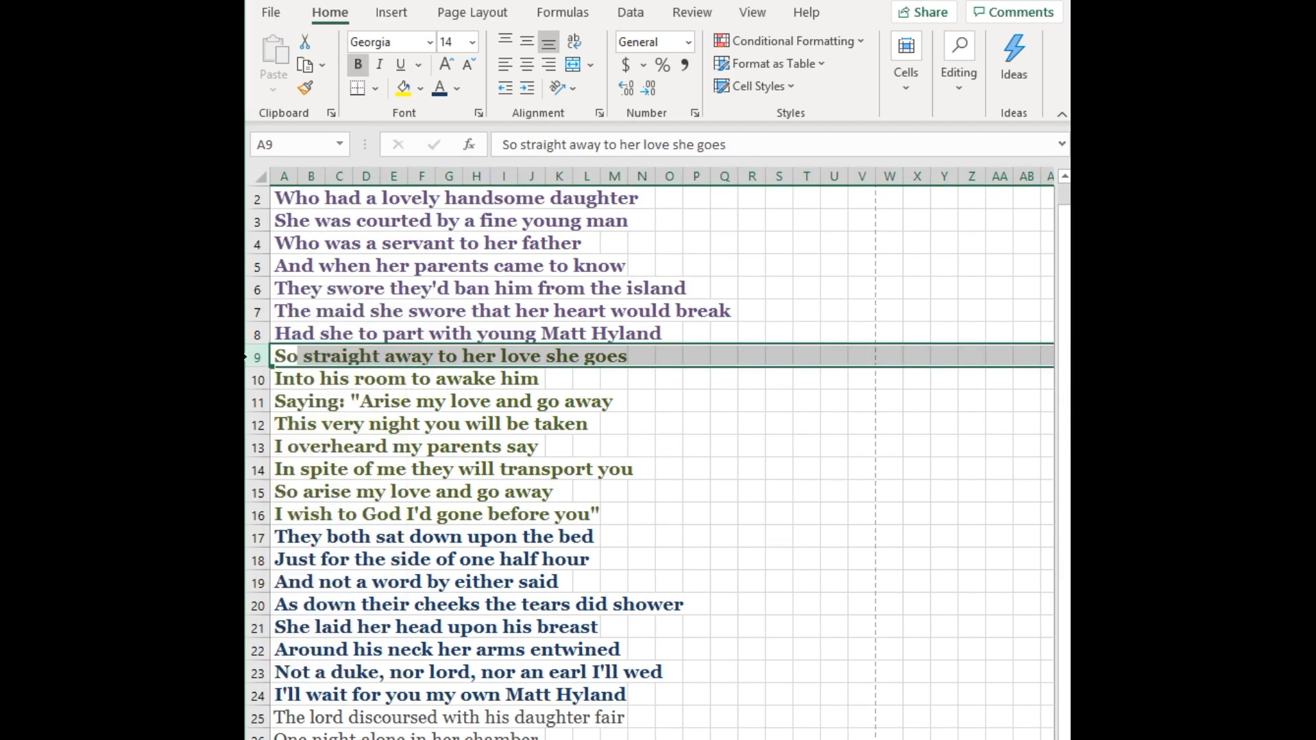
{"action": "left_click", "coordinate": [259, 355]}
{"action": "right_click", "coordinate": [261, 357]}
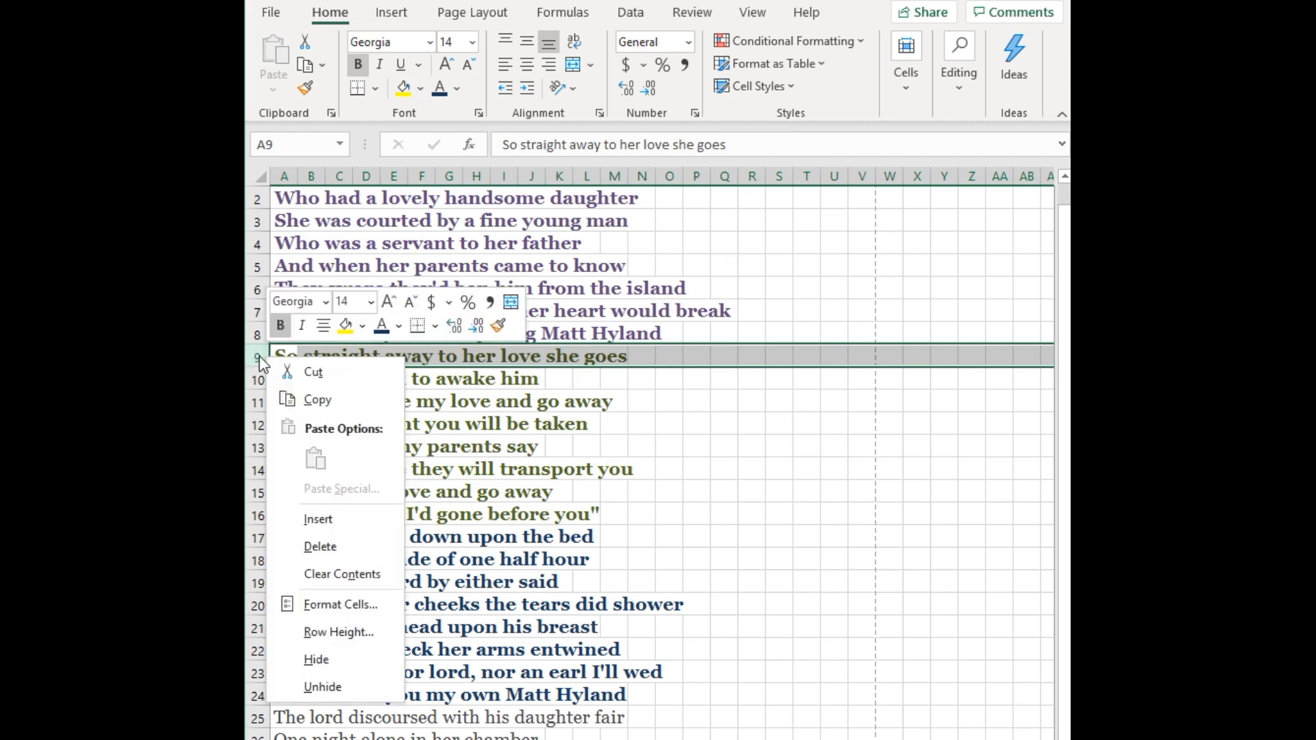
{"action": "left_click", "coordinate": [307, 519]}
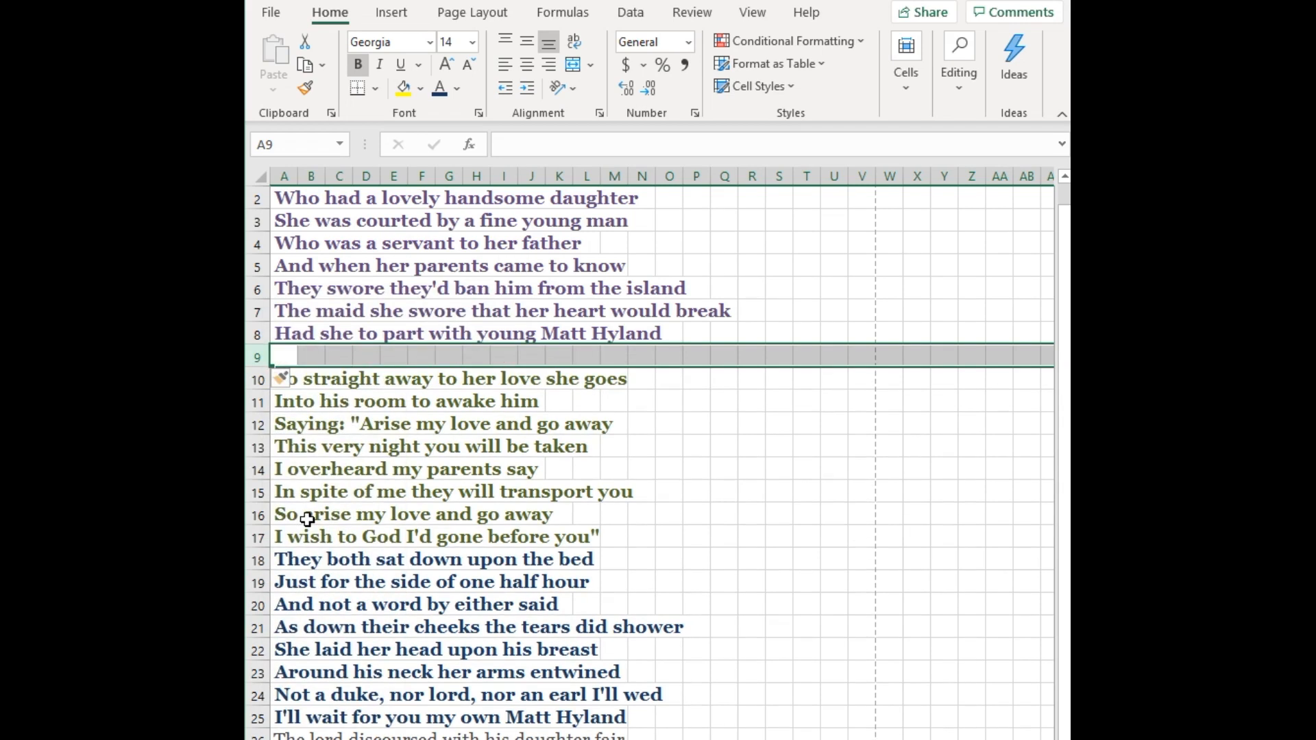
{"action": "right_click", "coordinate": [250, 561]}
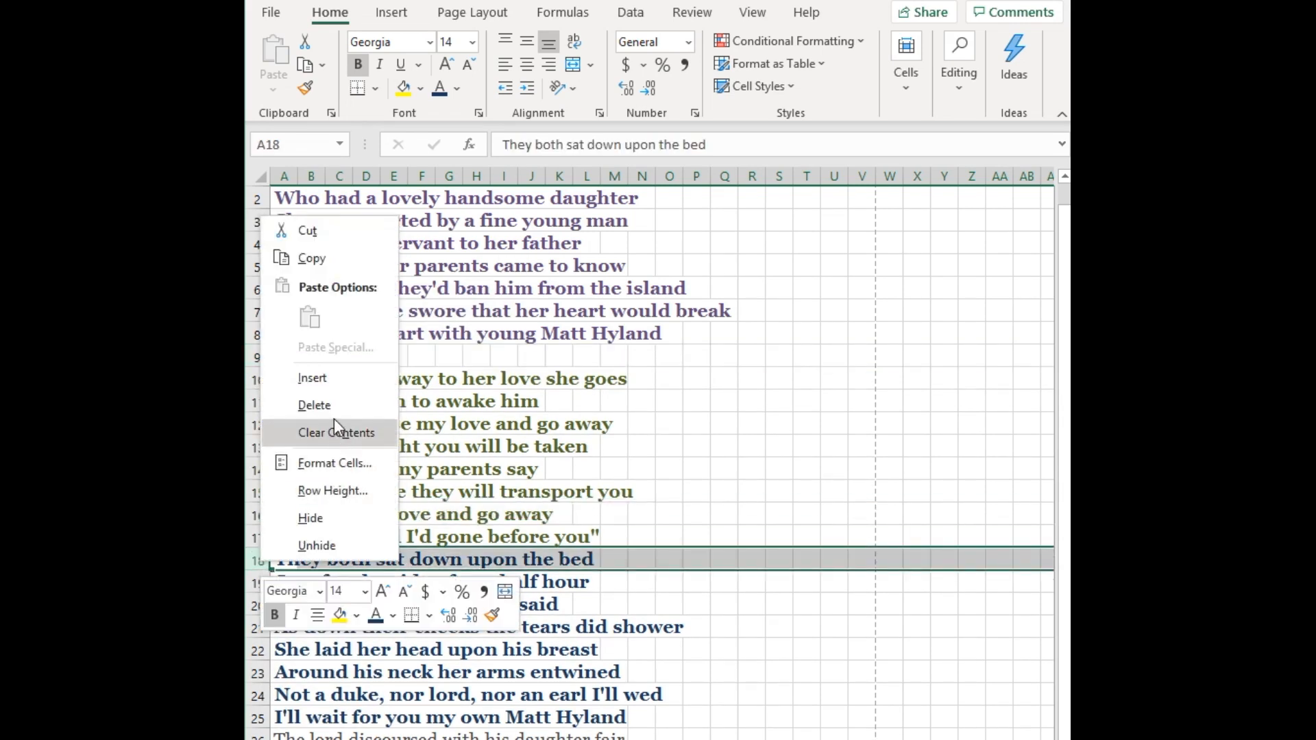
{"action": "left_click", "coordinate": [329, 377]}
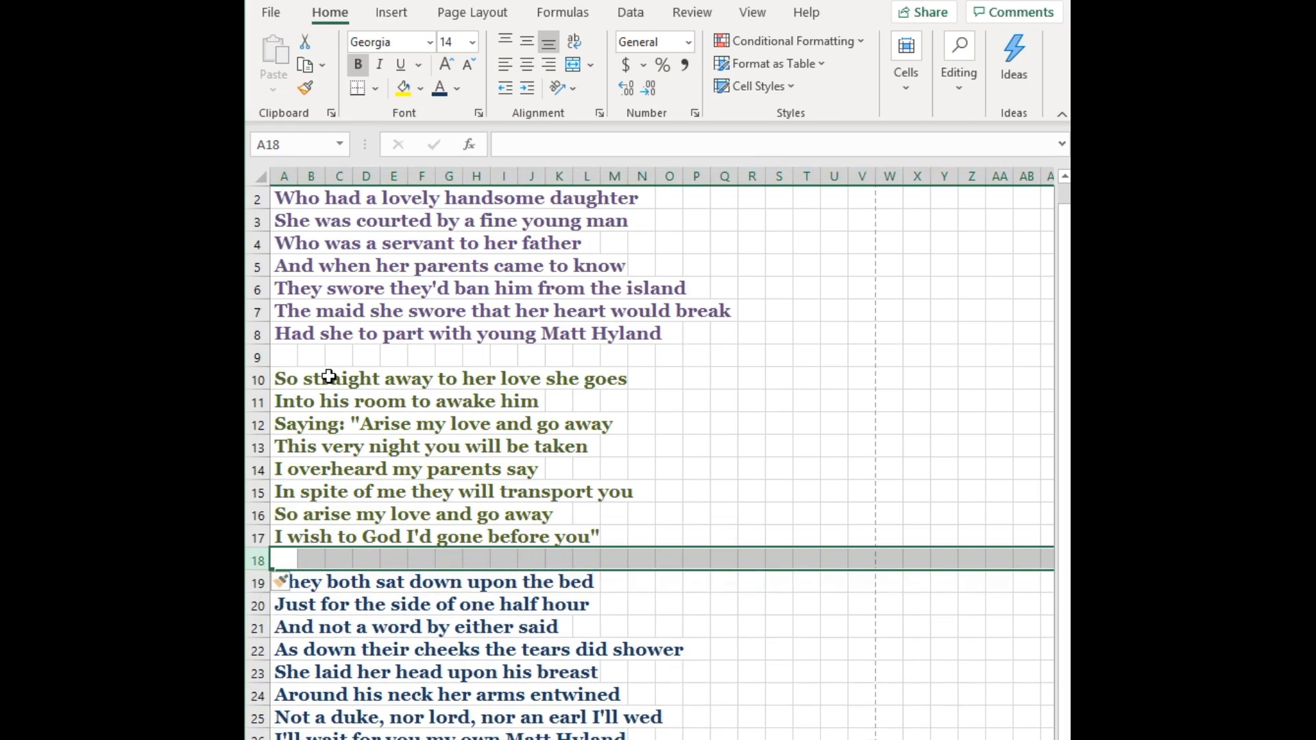
{"action": "left_click", "coordinate": [747, 378]}
Insert a blank row above each of the first verse's first two lines, "There was a lord" and "Who had a lovely handsome daughter"
{"action": "left_click_drag", "start_coordinate": [1061, 417], "coordinate": [1063, 294]}
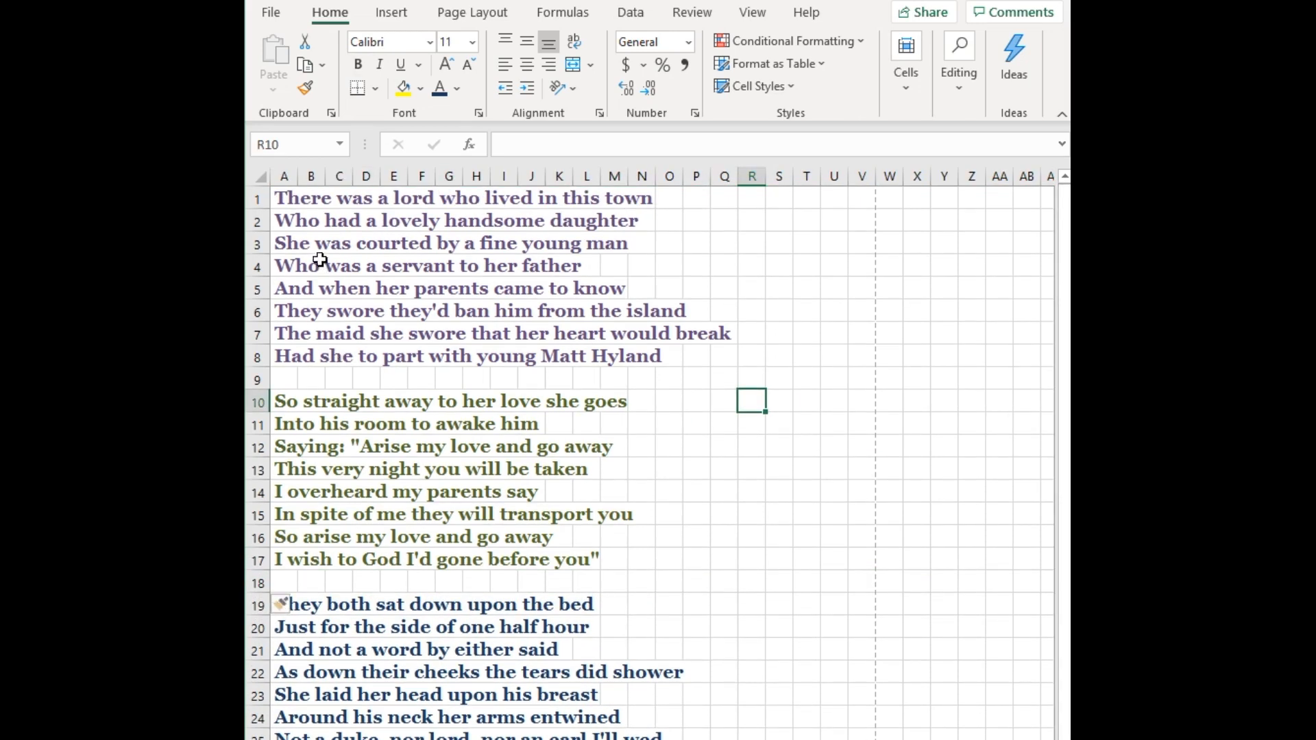
{"action": "left_click", "coordinate": [267, 200]}
{"action": "right_click", "coordinate": [270, 203]}
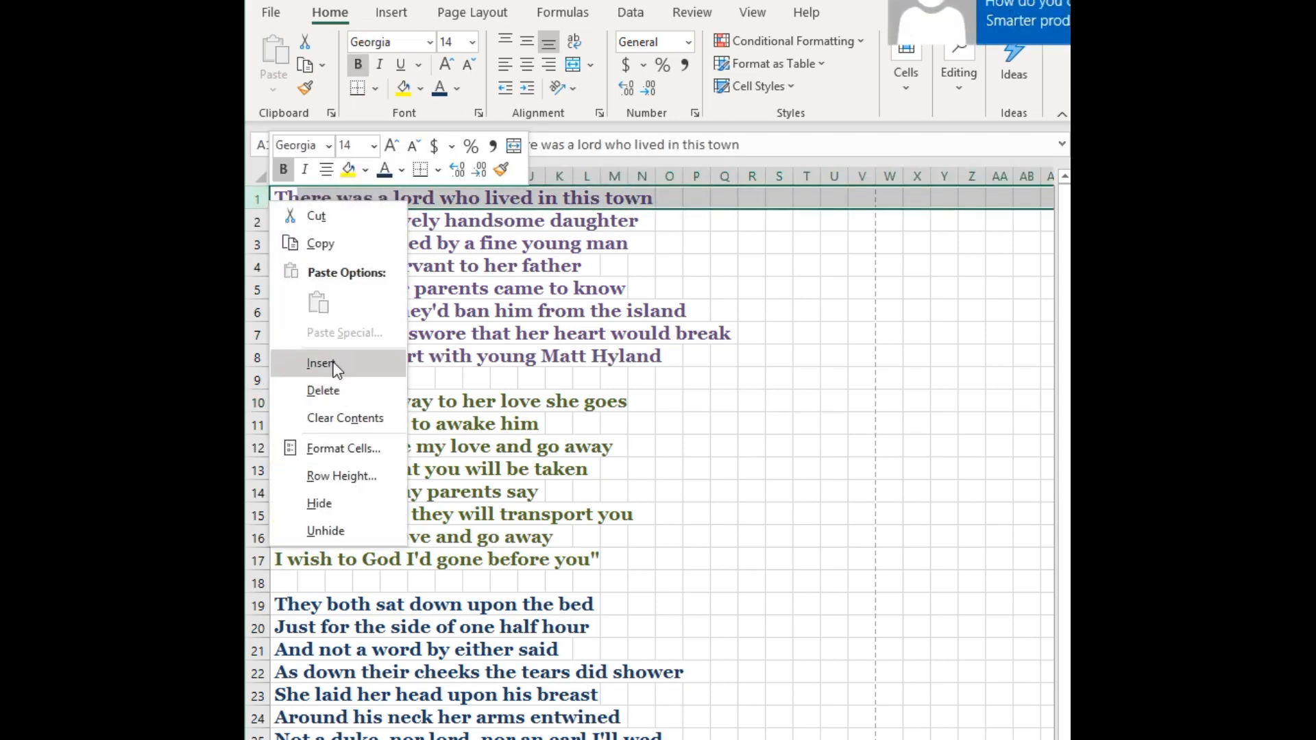
{"action": "left_click", "coordinate": [321, 363]}
{"action": "left_click", "coordinate": [264, 245]}
{"action": "right_click", "coordinate": [265, 248]}
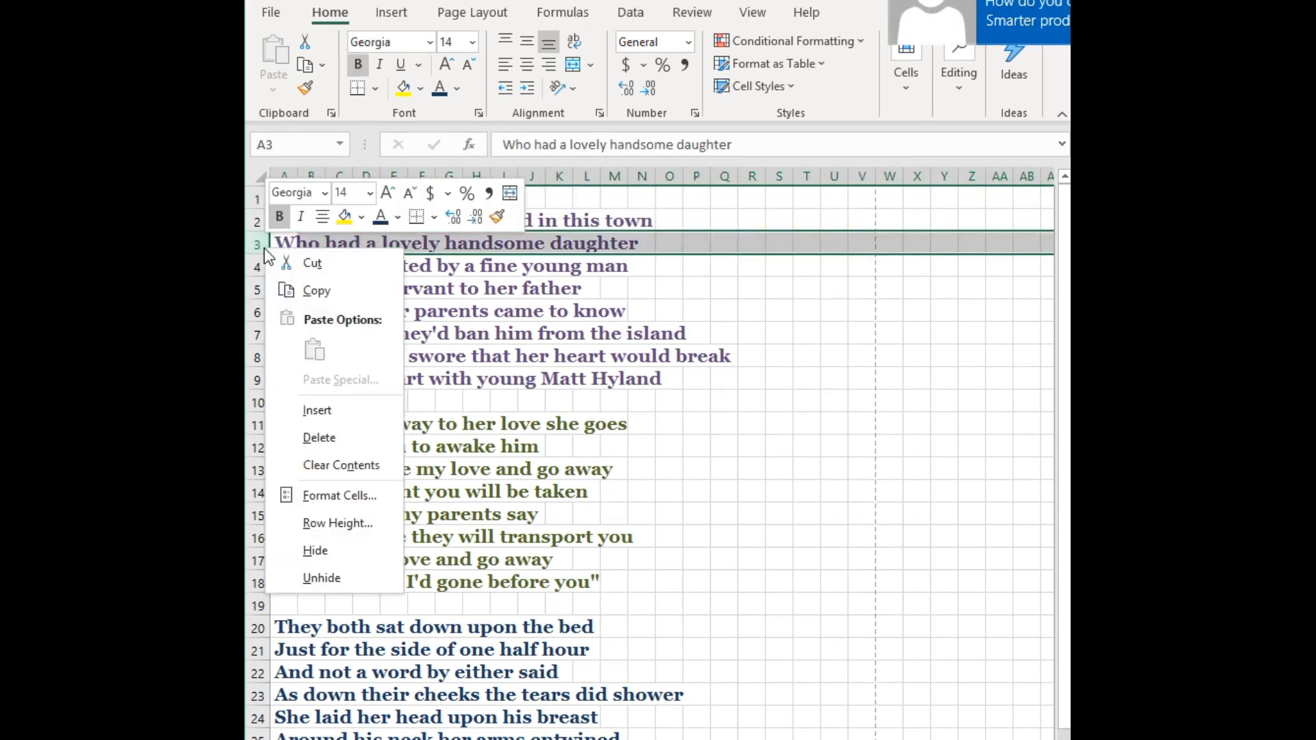
{"action": "left_click", "coordinate": [312, 410]}
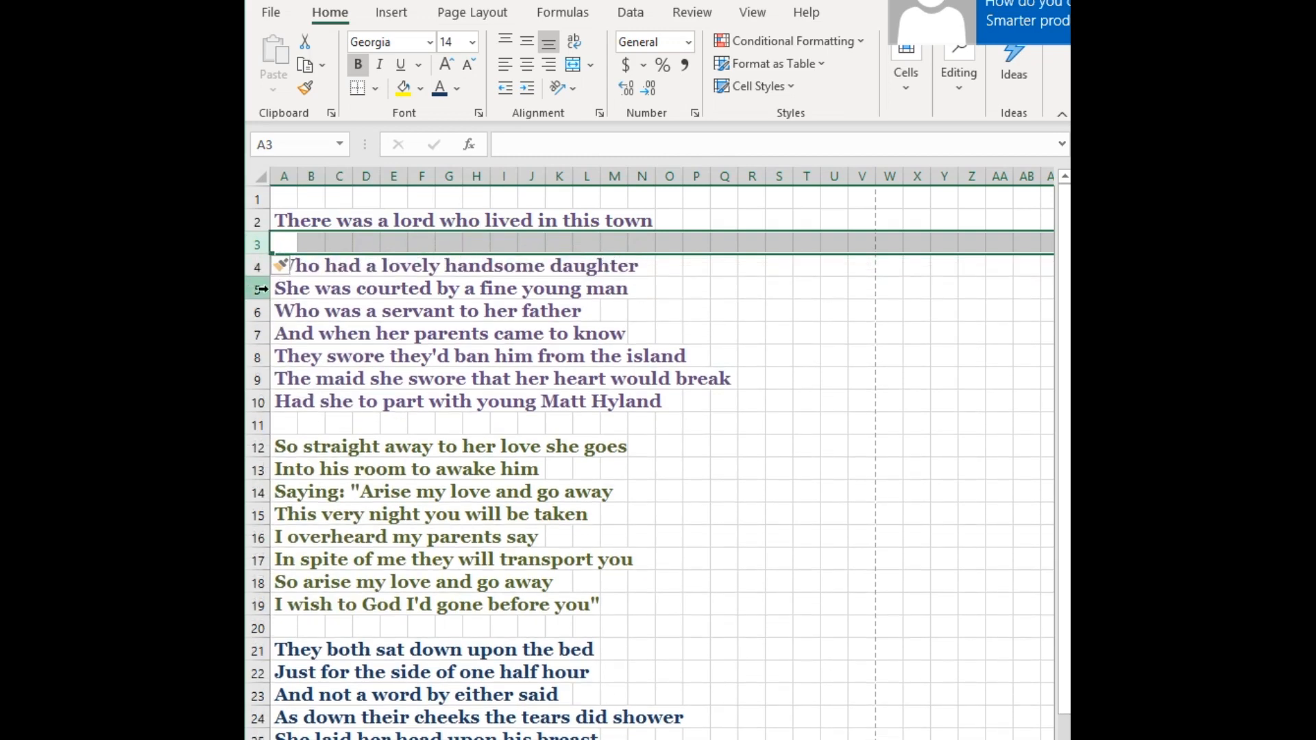
Insert a blank row above each of the lines "She was courted by a fine young man" and "Who was a servant to her father"
{"action": "left_click", "coordinate": [262, 288]}
{"action": "right_click", "coordinate": [262, 291]}
{"action": "left_click", "coordinate": [318, 449]}
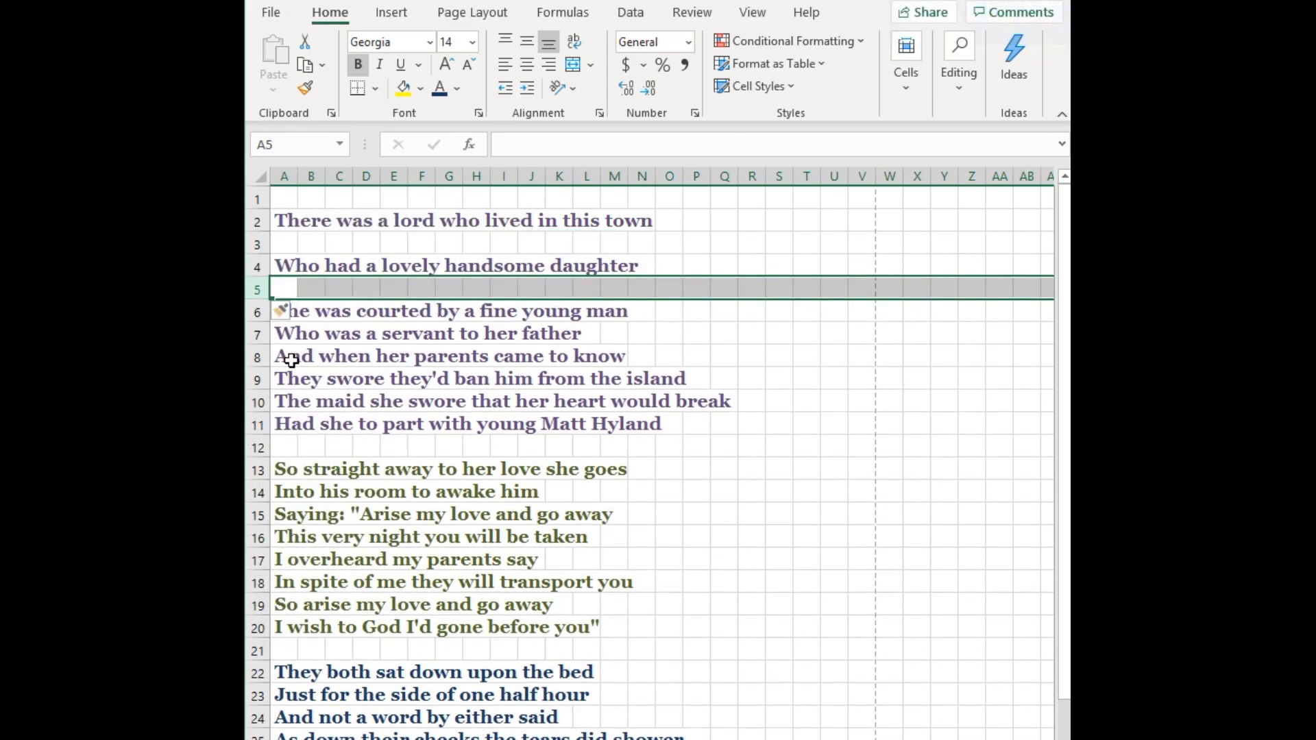
{"action": "left_click", "coordinate": [261, 335]}
{"action": "right_click", "coordinate": [262, 335]}
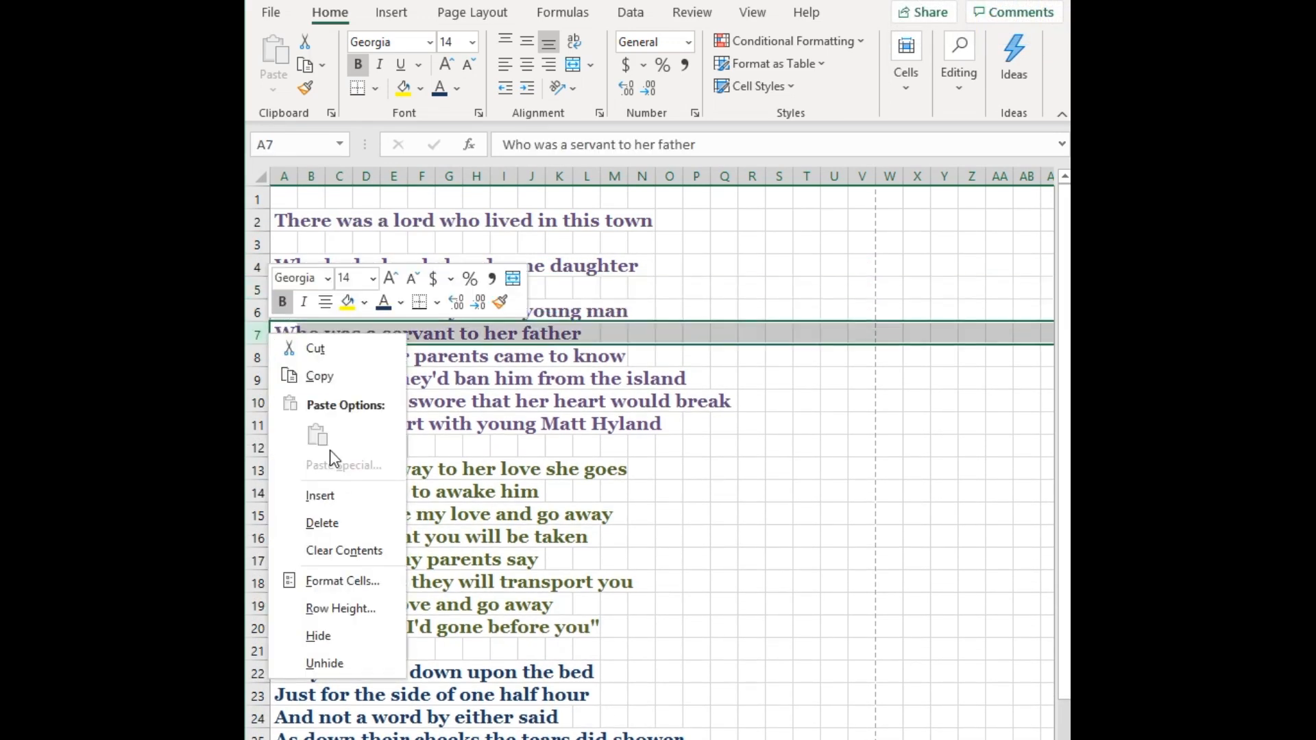
{"action": "left_click", "coordinate": [334, 492]}
Insert a blank row above each of the lines "And when her parents came to know" and "They swore they'd ban him from the island"
{"action": "left_click", "coordinate": [259, 379]}
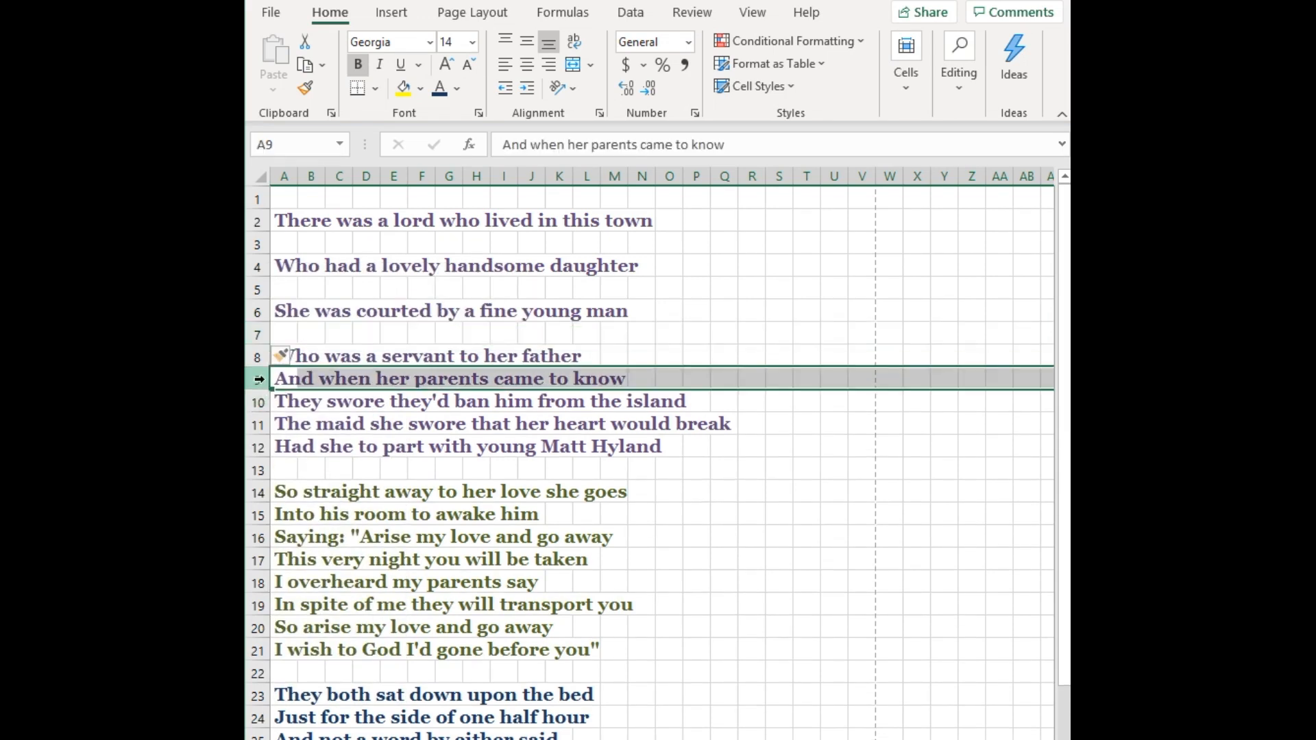
{"action": "right_click", "coordinate": [259, 379]}
{"action": "left_click", "coordinate": [319, 545]}
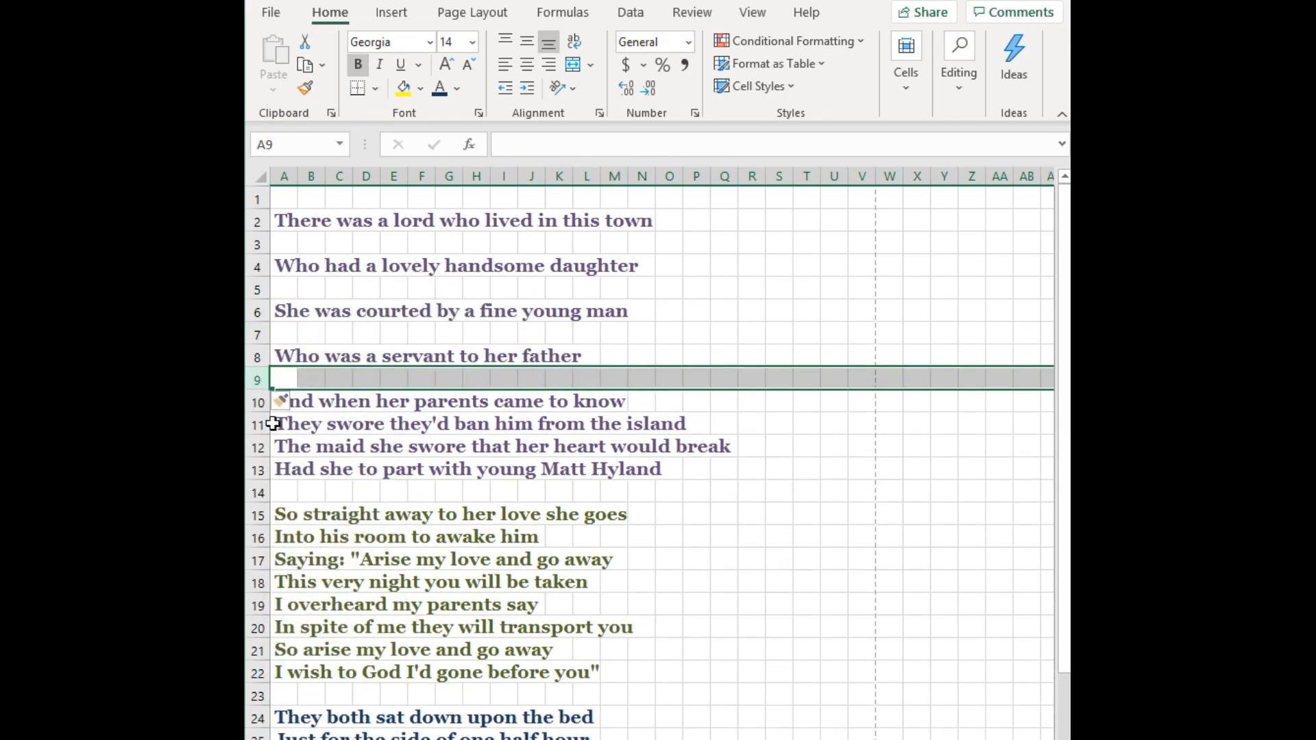
{"action": "left_click", "coordinate": [261, 425]}
{"action": "right_click", "coordinate": [263, 427]}
{"action": "left_click", "coordinate": [322, 584]}
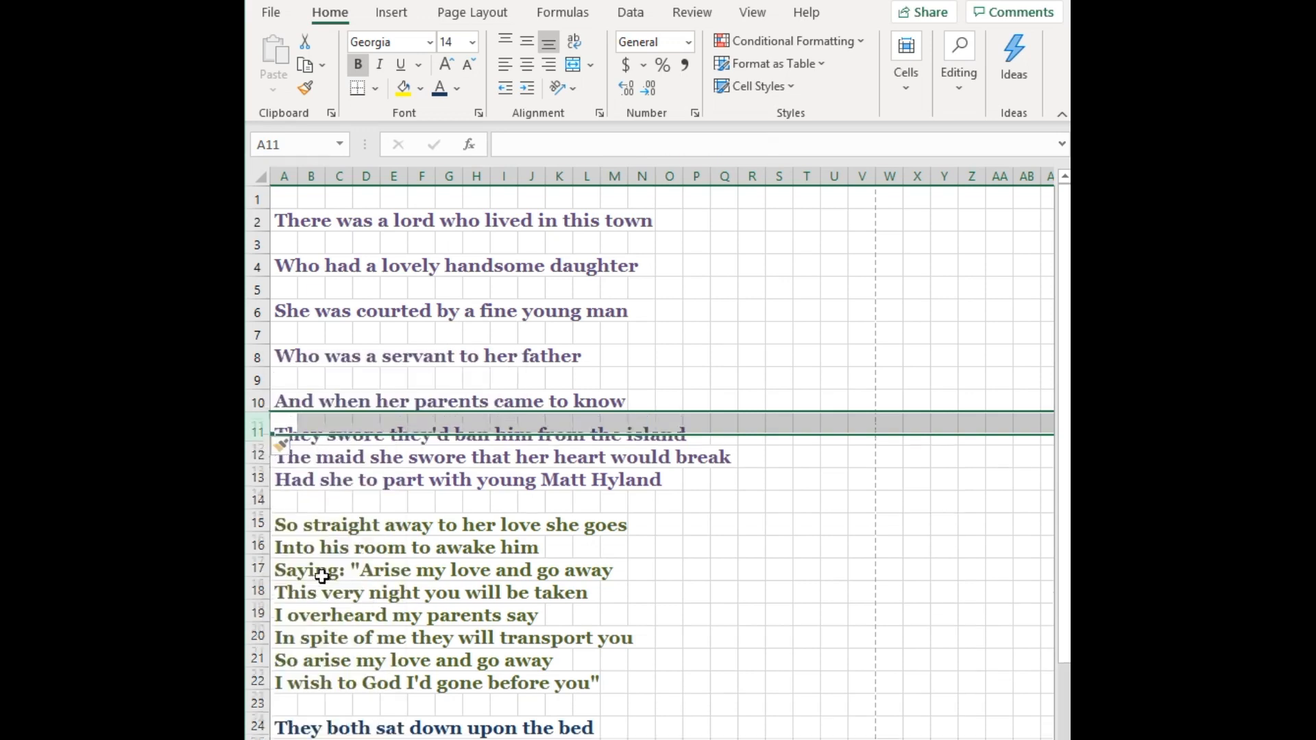
Insert a blank row above each of the first verse's last two lines, "The maid she swore" and "Had she to part"
{"action": "left_click", "coordinate": [258, 471]}
{"action": "right_click", "coordinate": [259, 473]}
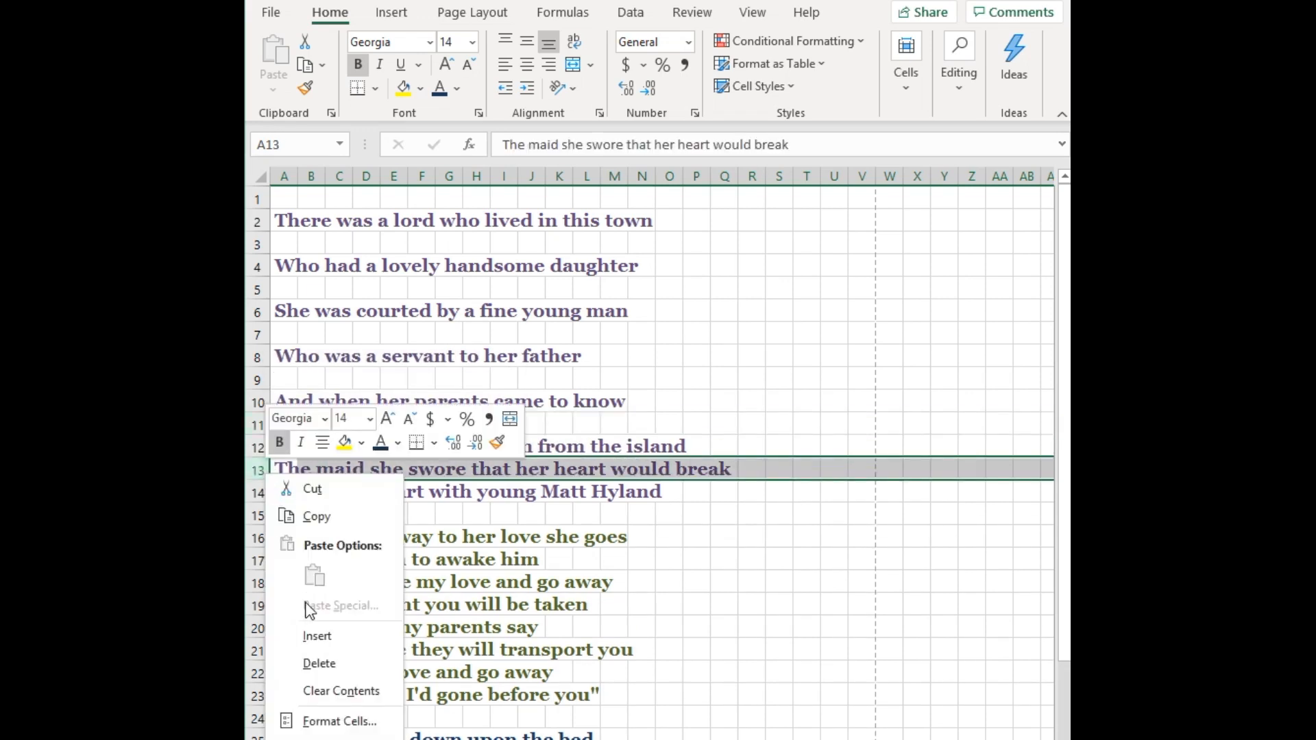
{"action": "left_click", "coordinate": [312, 633]}
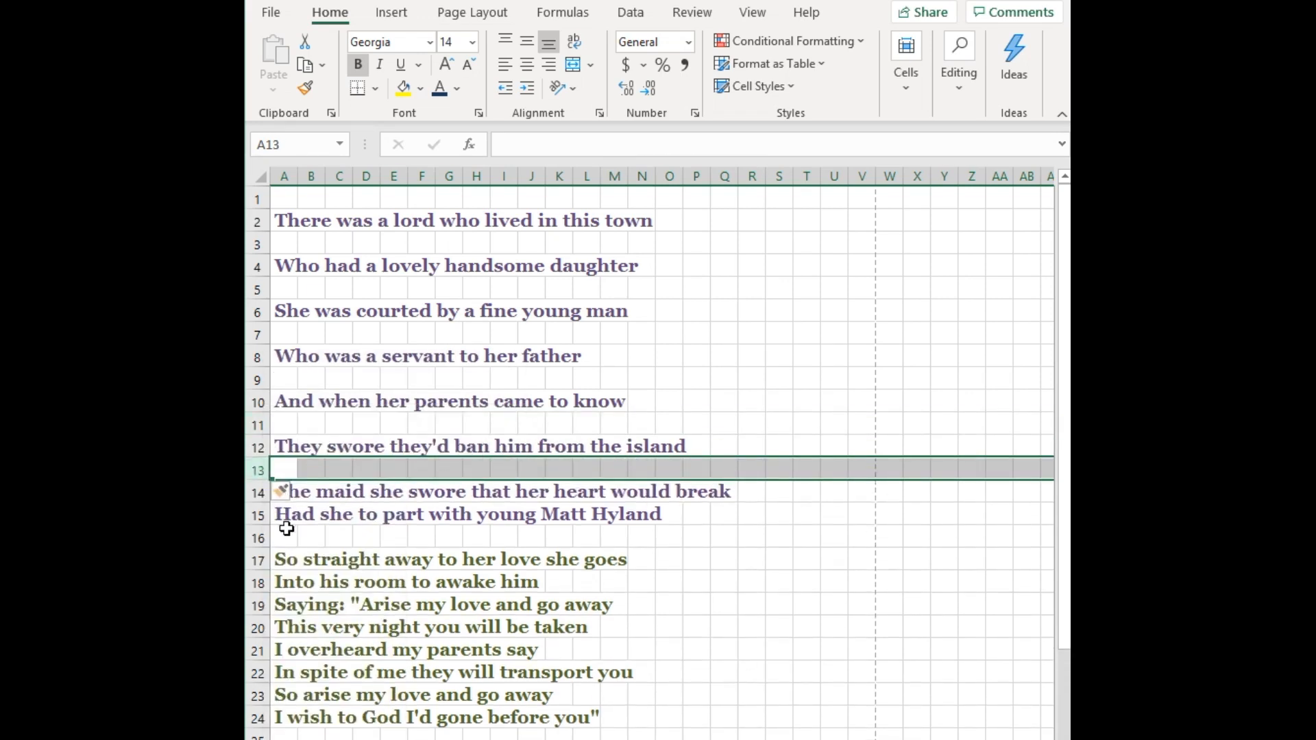
{"action": "left_click", "coordinate": [260, 515]}
{"action": "right_click", "coordinate": [260, 515]}
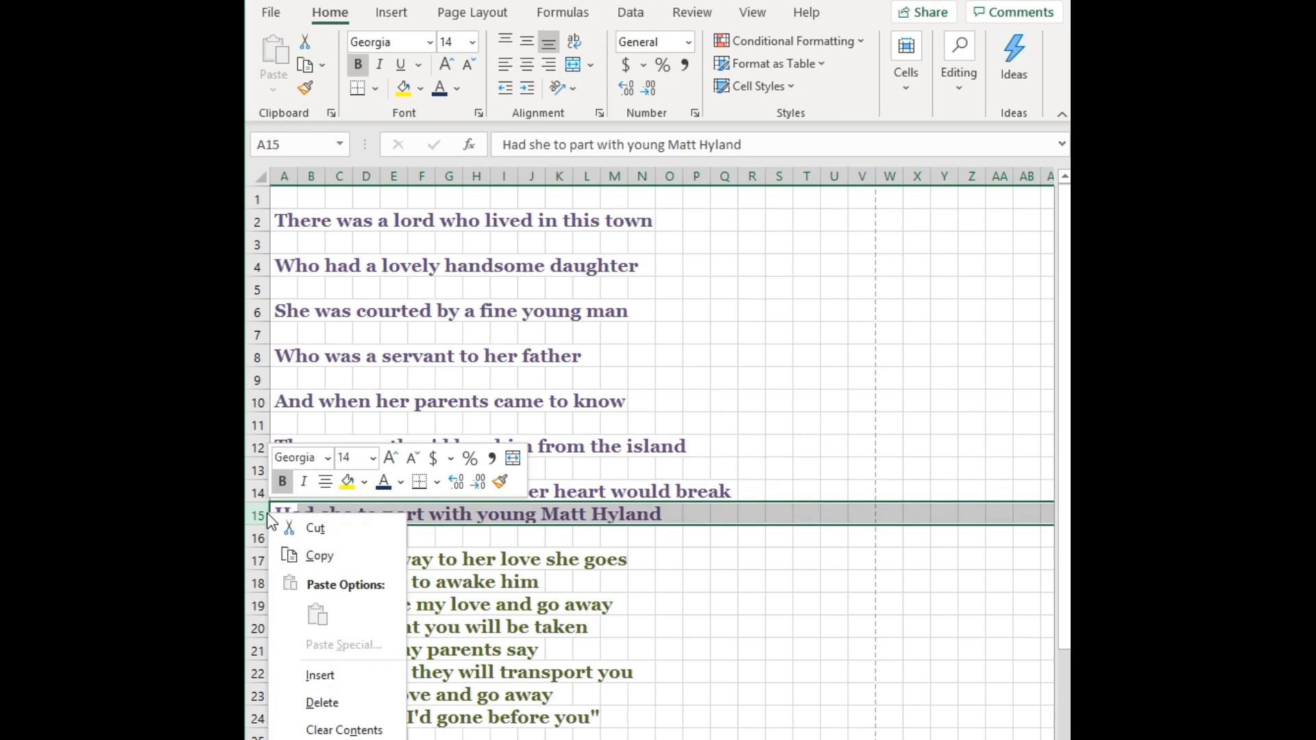
{"action": "left_click", "coordinate": [321, 674]}
Insert blank rows in one operation above row 15 and the second verse's rows 19, 21, 23 and 25
{"action": "left_click_drag", "start_coordinate": [1063, 574], "coordinate": [1063, 597]}
{"action": "mouse_move", "coordinate": [1063, 508]}
{"action": "left_mouse_down"}
{"action": "mouse_move", "coordinate": [1063, 497]}
{"action": "mouse_move", "coordinate": [1064, 511]}
{"action": "left_mouse_up"}
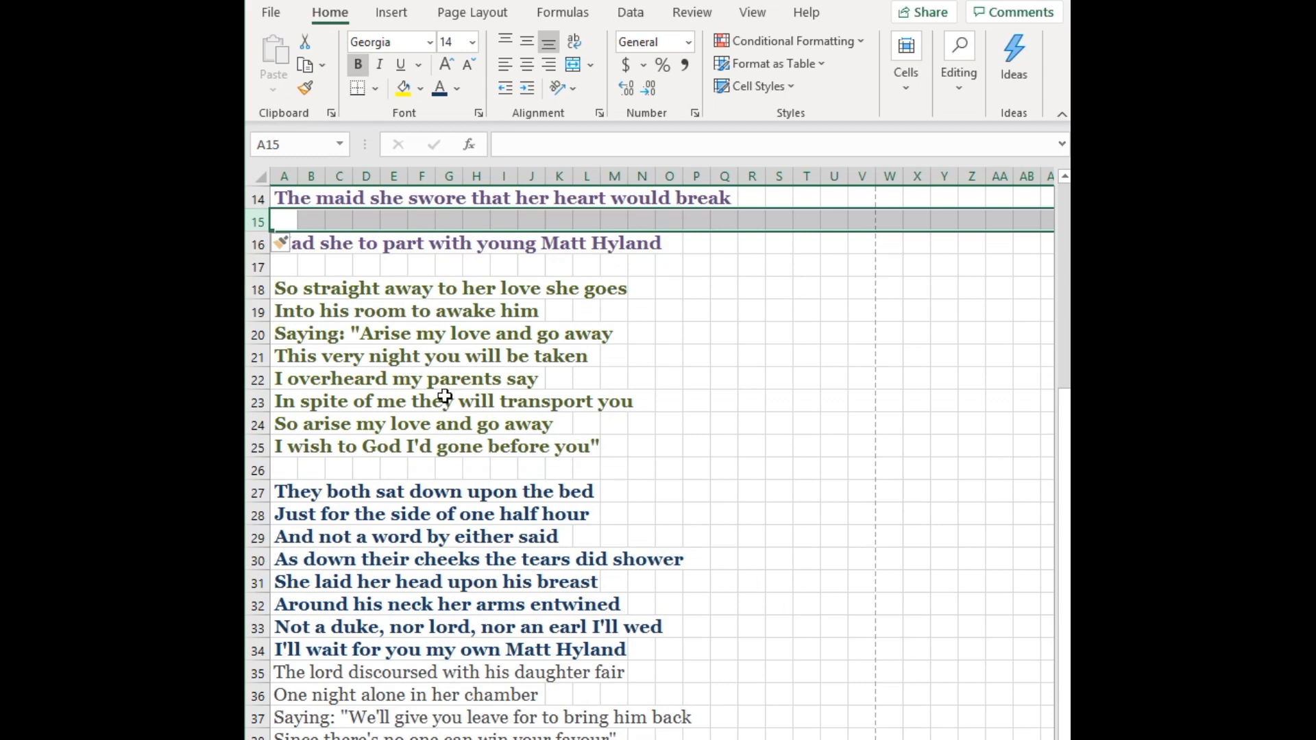
{"action": "left_click", "coordinate": [260, 312]}
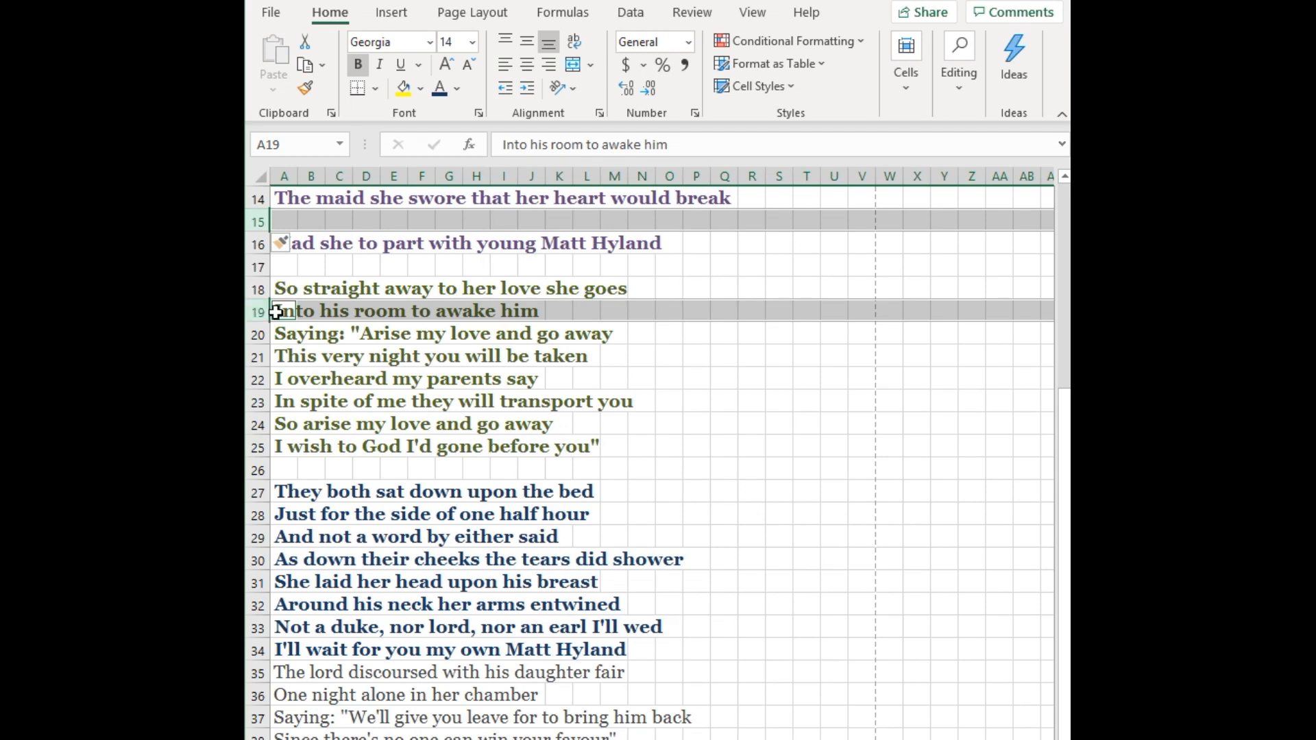
{"action": "left_click", "coordinate": [263, 355], "text": "ctrl"}
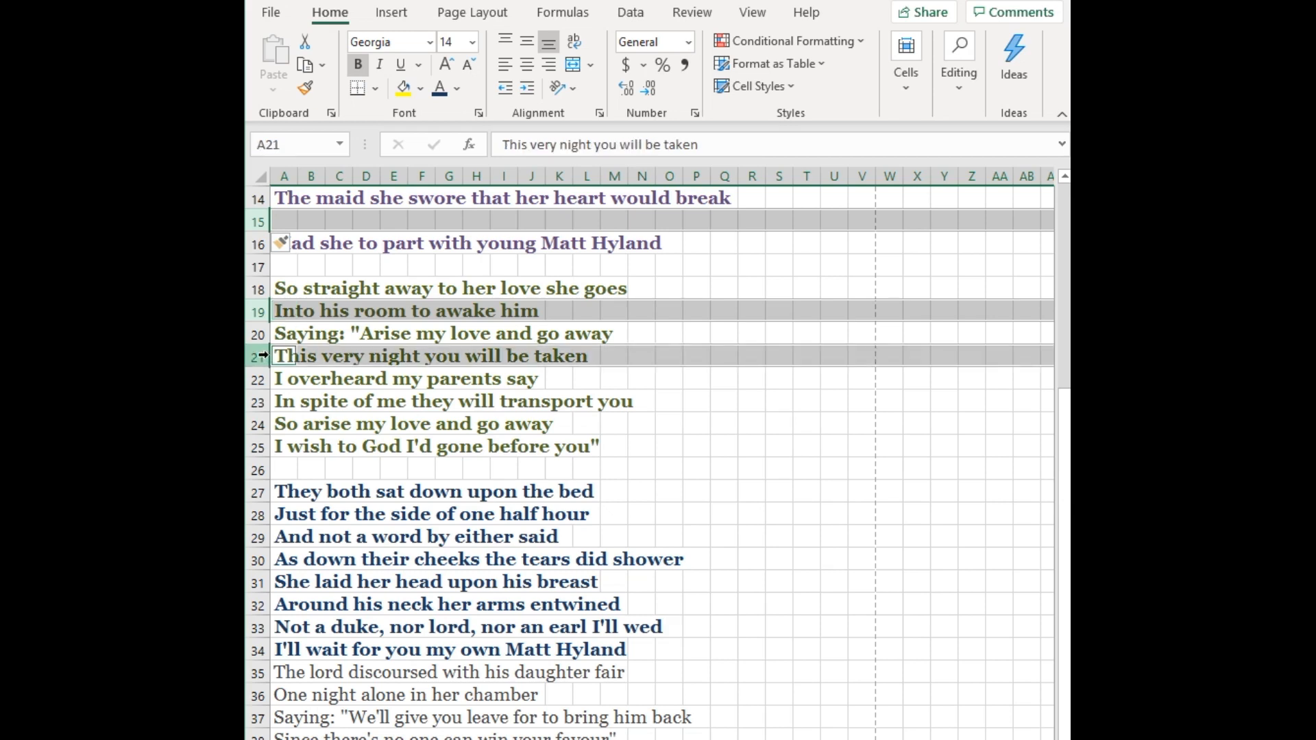
{"action": "left_click", "coordinate": [256, 403], "text": "ctrl"}
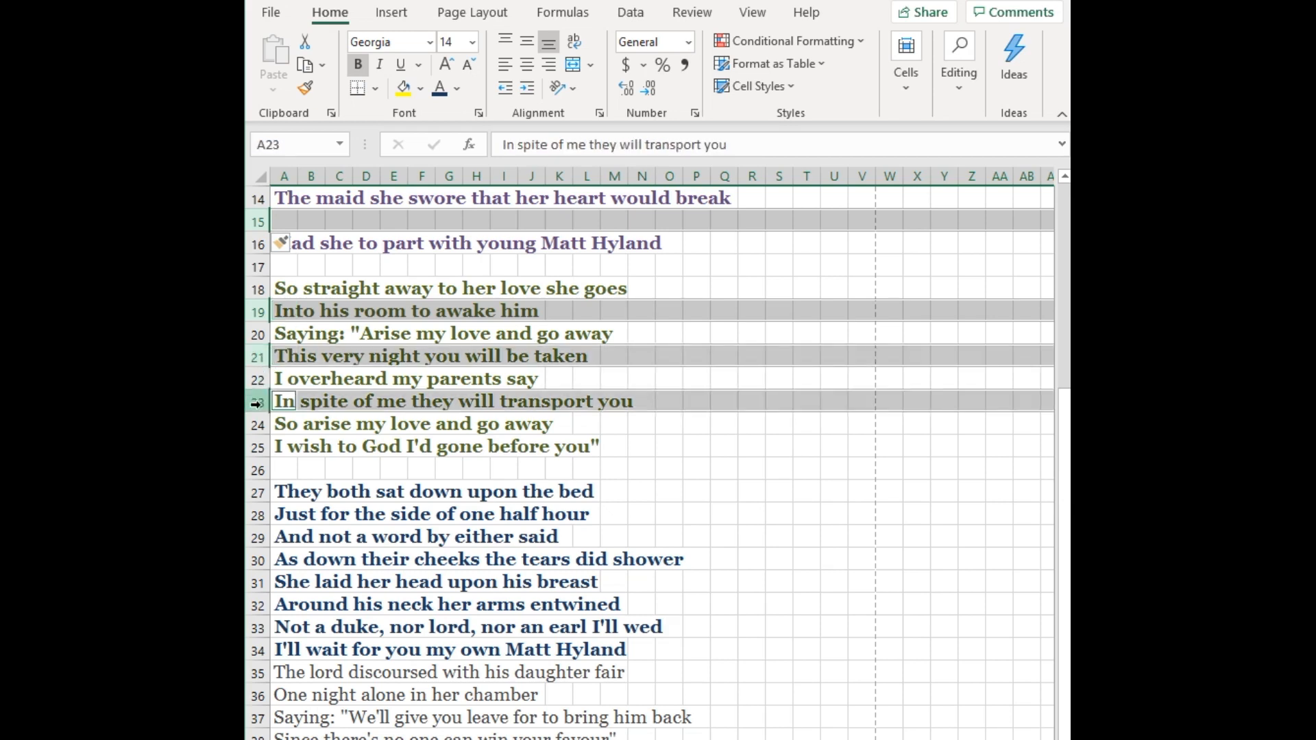
{"action": "left_click", "coordinate": [261, 447], "text": "ctrl"}
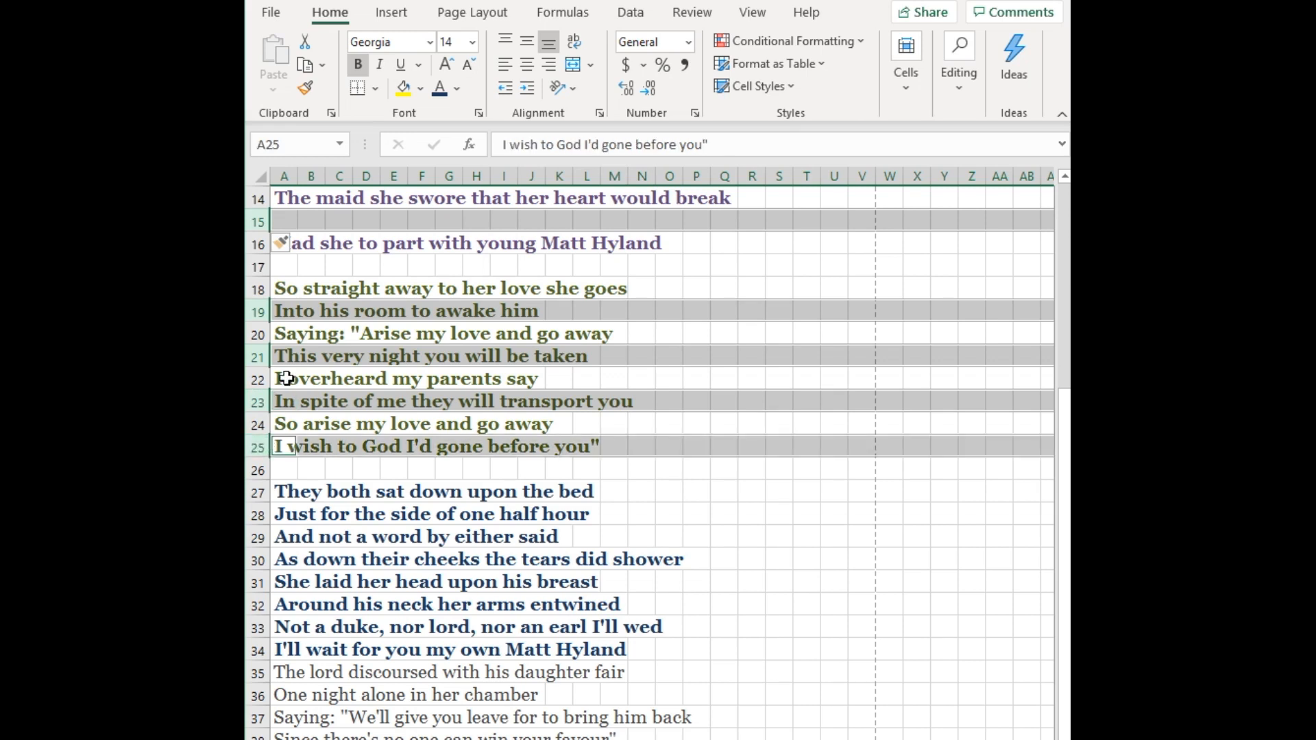
{"action": "right_click", "coordinate": [264, 318]}
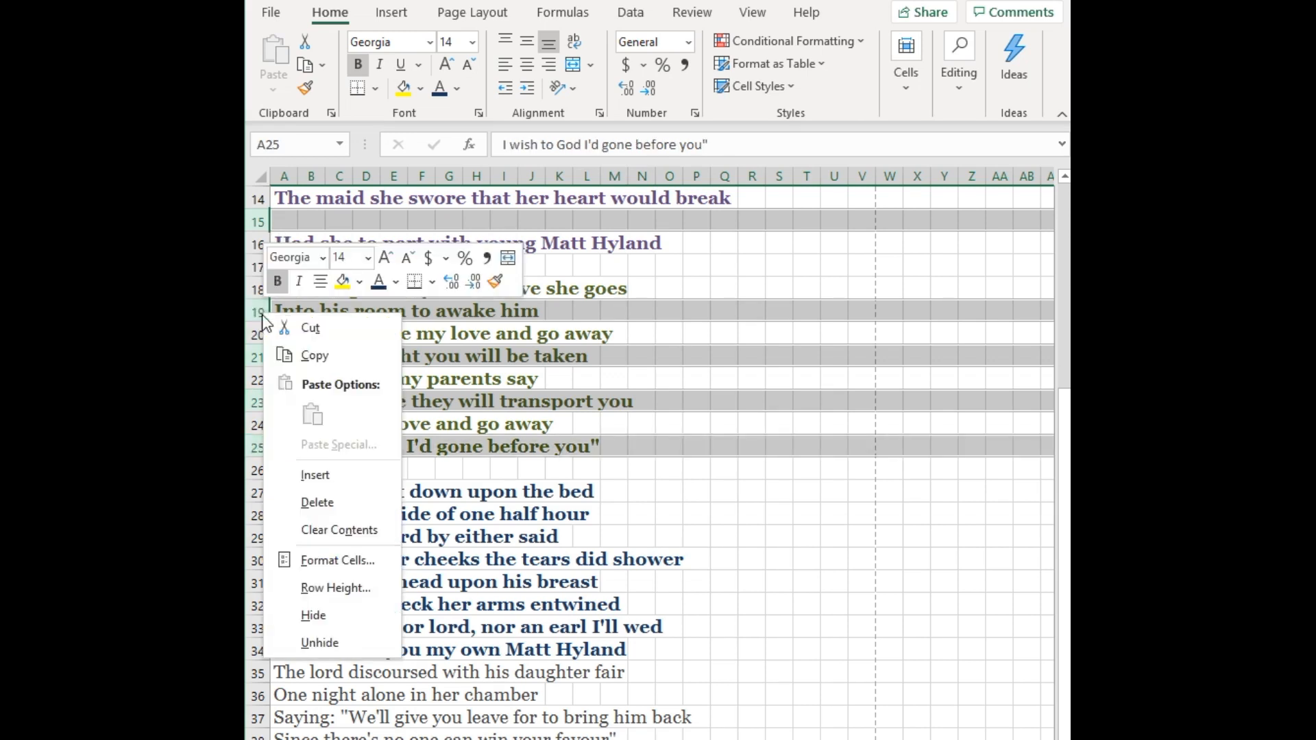
{"action": "left_click", "coordinate": [297, 480]}
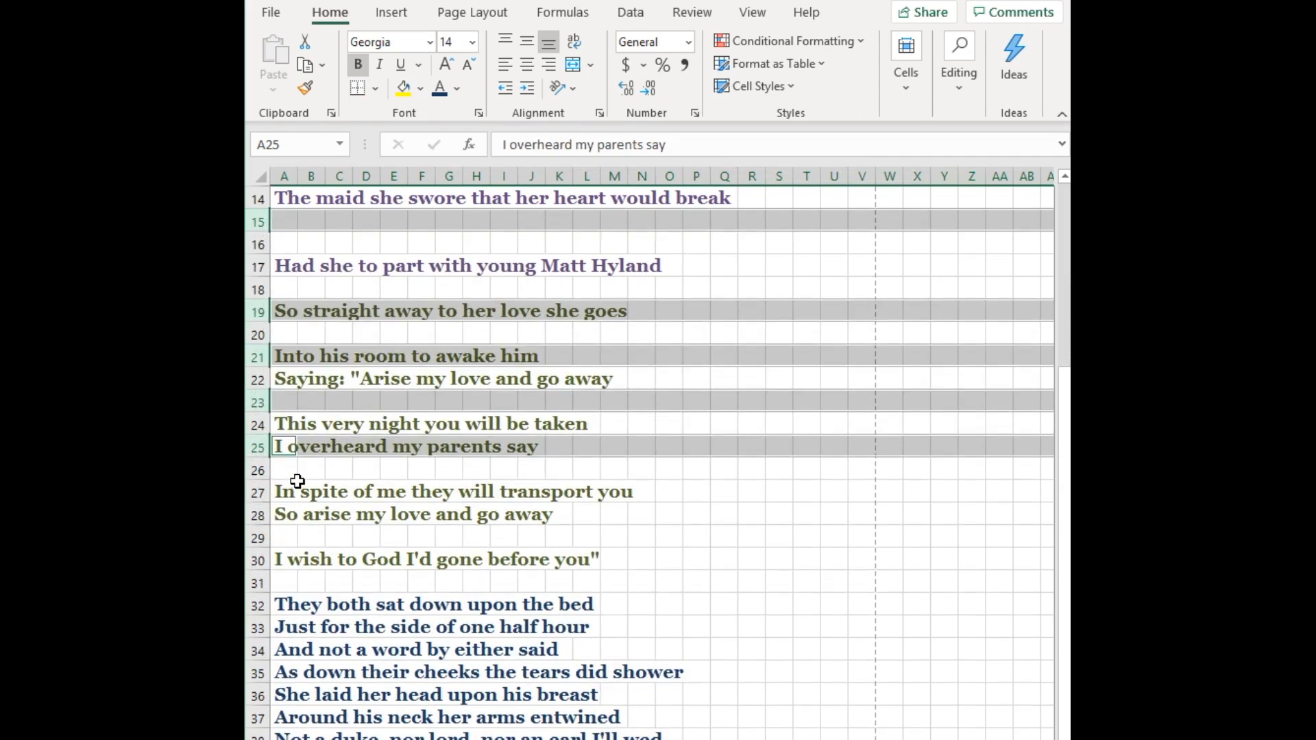
{"action": "left_click", "coordinate": [831, 566]}
Insert a blank row above each of the second verse's lines "Saying: "Arise my love" and "I overheard my parents say"
{"action": "left_click", "coordinate": [258, 378]}
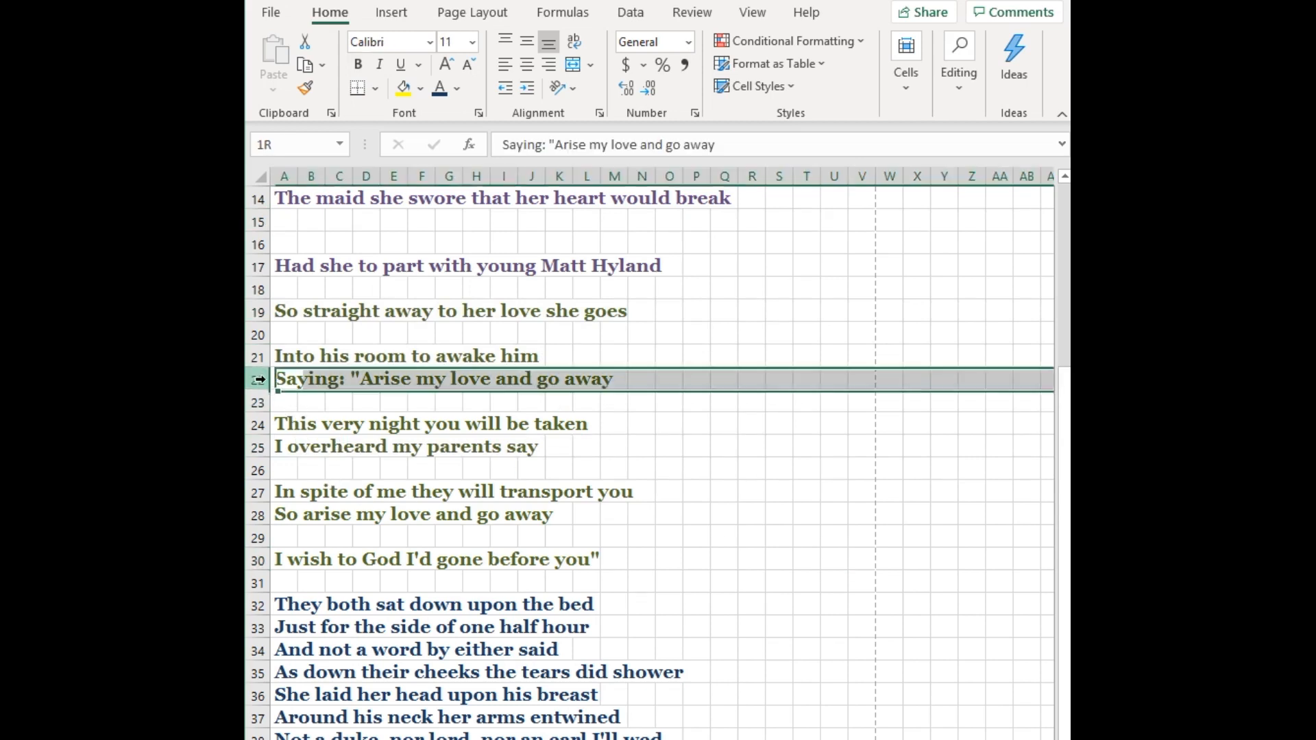
{"action": "right_click", "coordinate": [258, 379]}
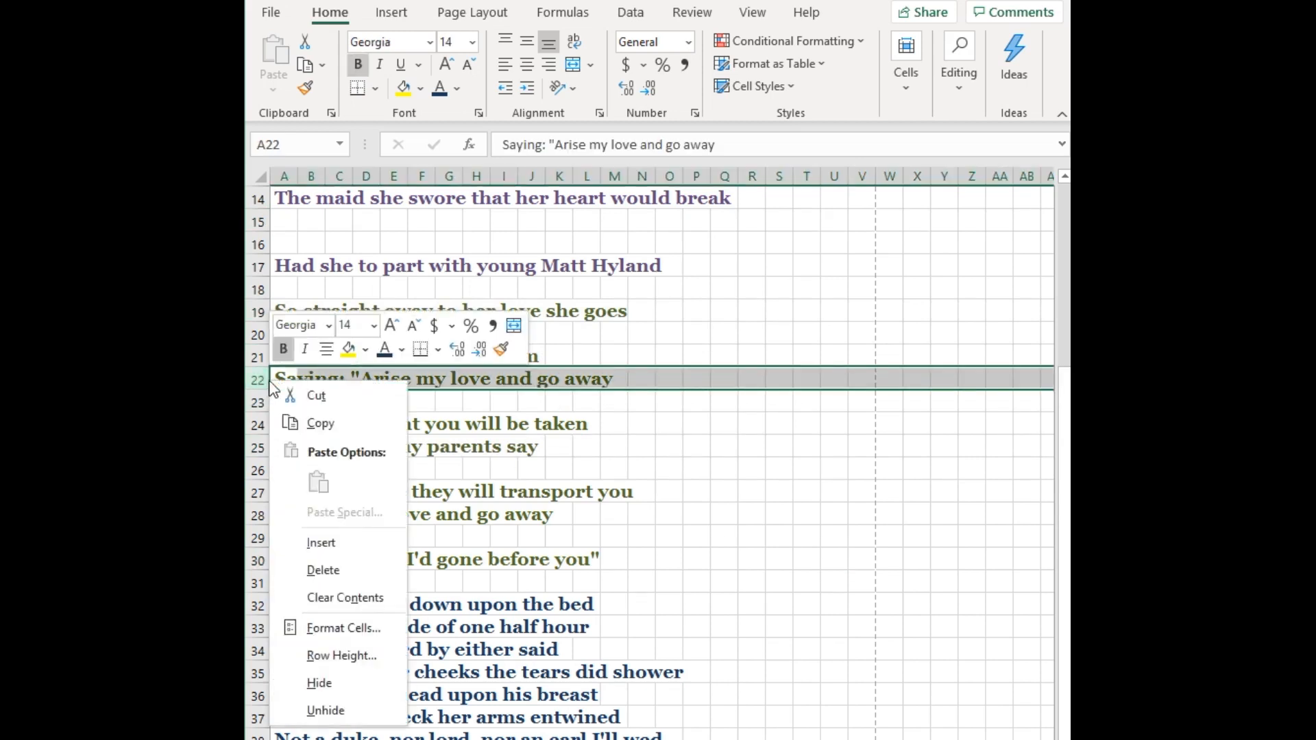
{"action": "left_click", "coordinate": [313, 544]}
{"action": "left_click", "coordinate": [258, 470]}
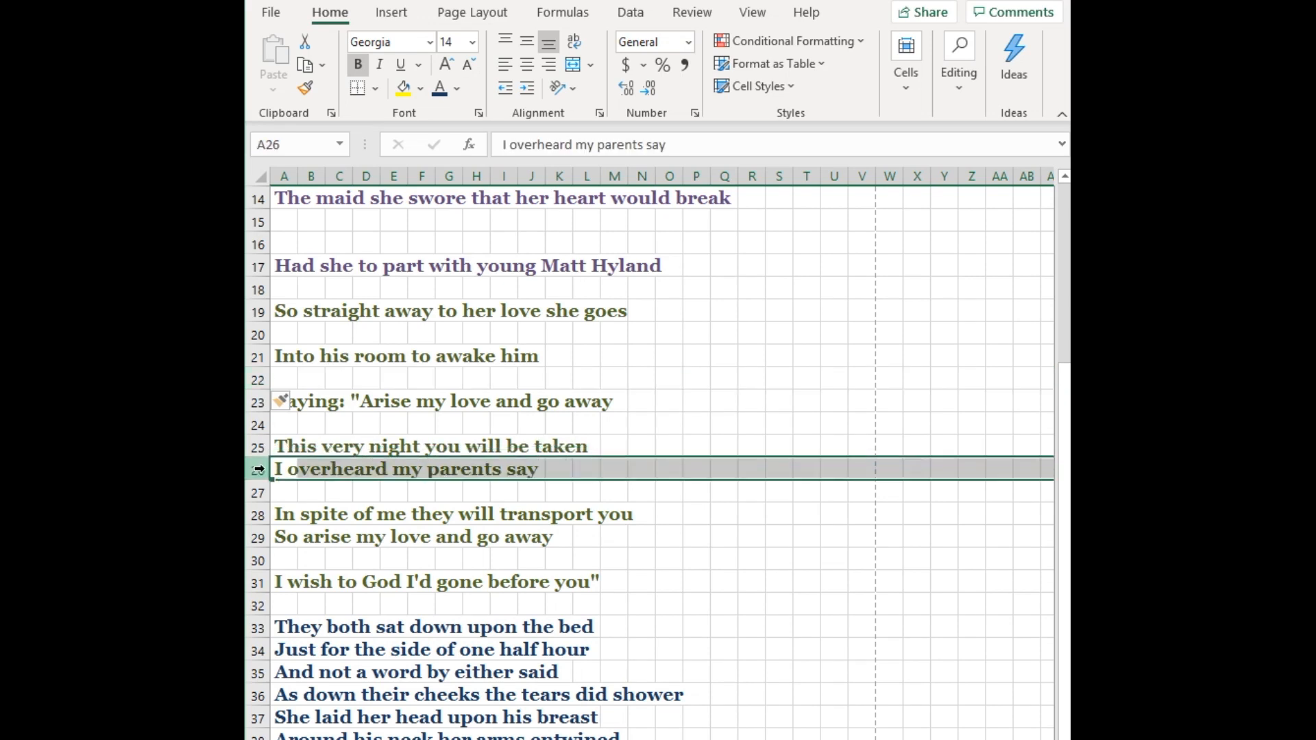
{"action": "right_click", "coordinate": [258, 470]}
{"action": "left_click", "coordinate": [315, 626]}
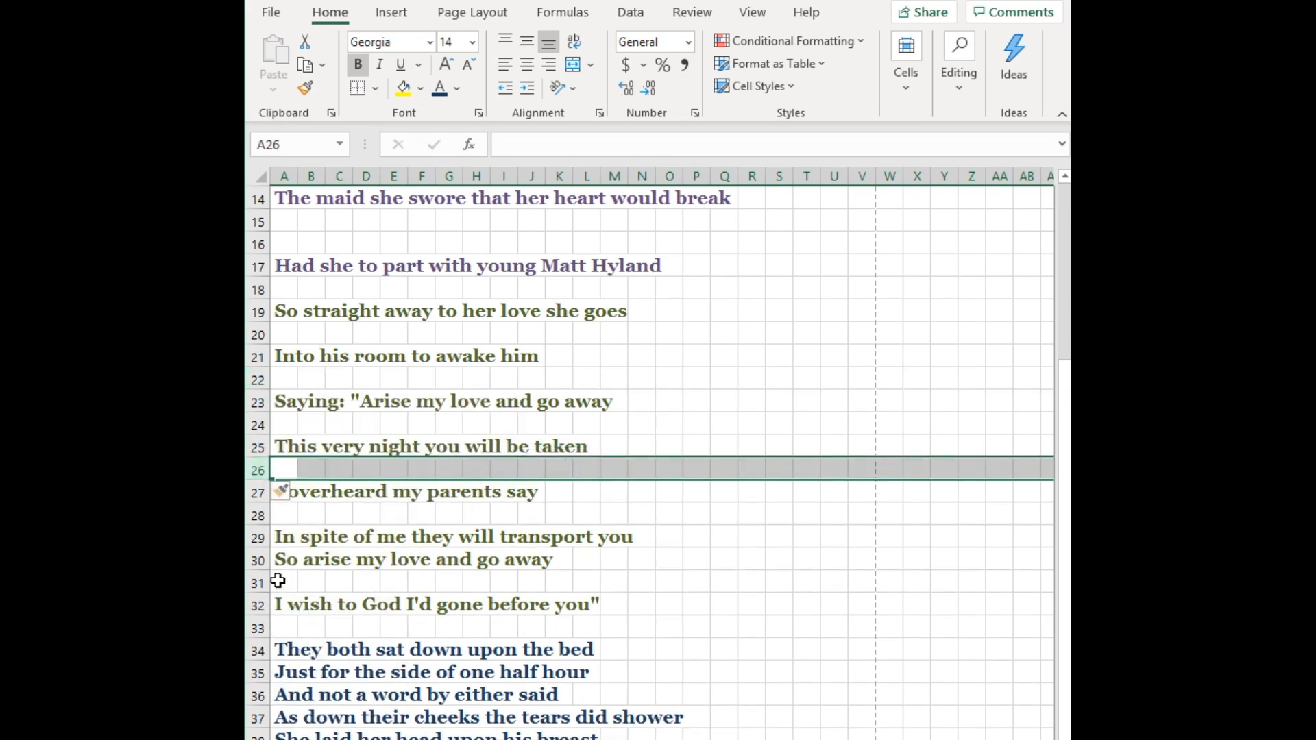
Insert a blank row above the second verse's line "So arise my love and go away"
{"action": "left_click", "coordinate": [260, 561]}
{"action": "right_click", "coordinate": [267, 561]}
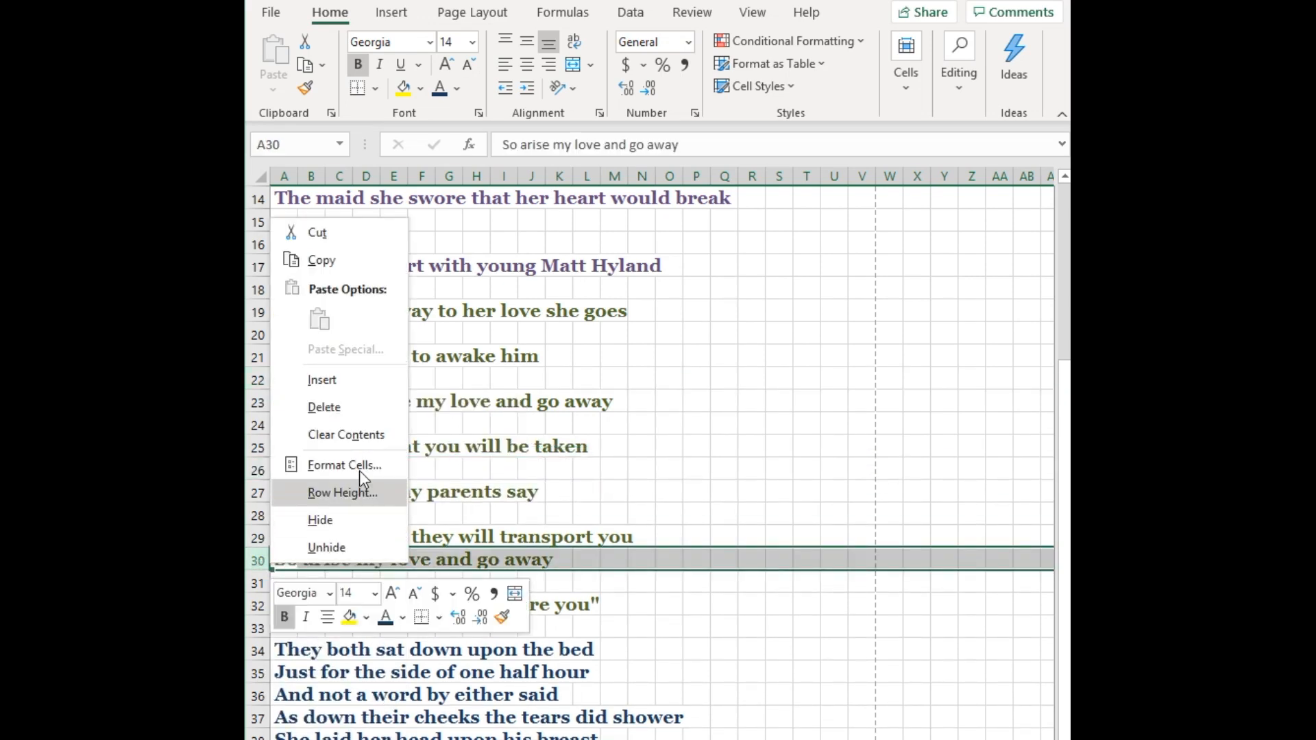
{"action": "left_click", "coordinate": [356, 381]}
{"action": "left_click", "coordinate": [803, 649]}
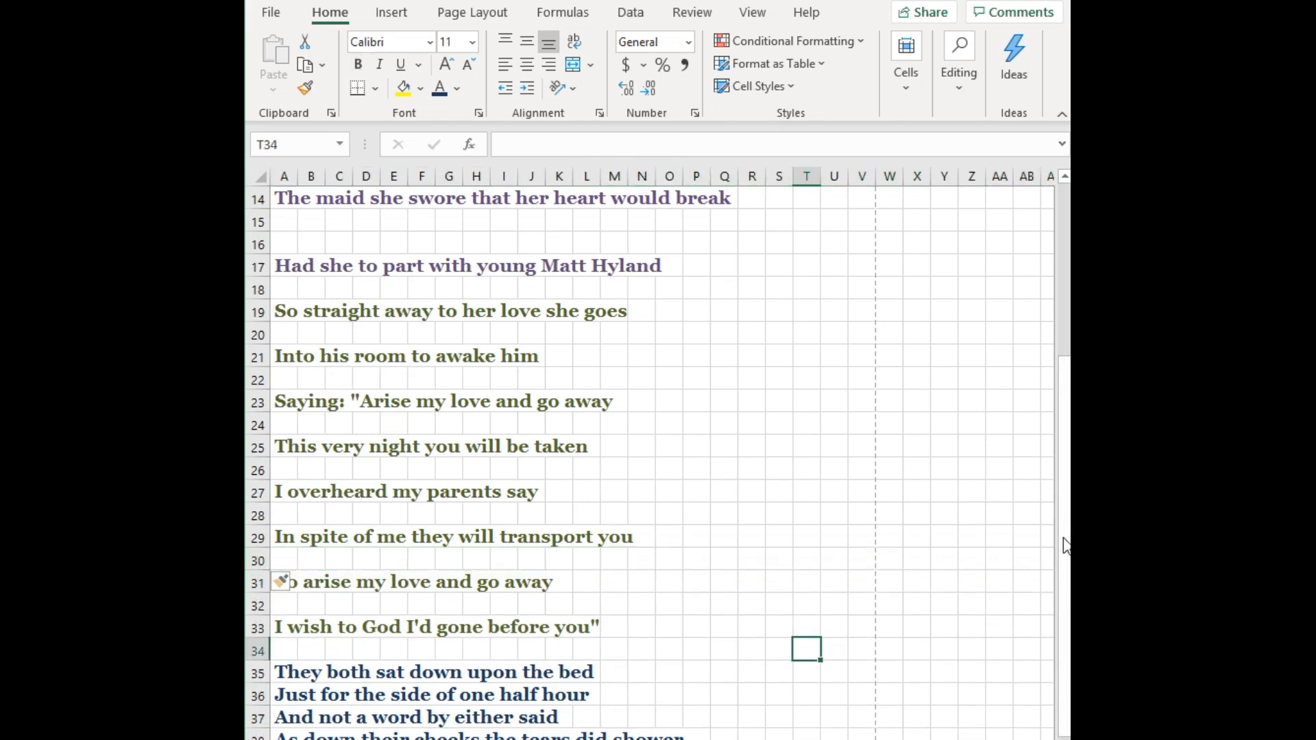
Enter the chords for the first lyric line: G in F1 above "lord" and C in M1 above "town"
{"action": "left_click_drag", "start_coordinate": [1064, 545], "coordinate": [1017, 356]}
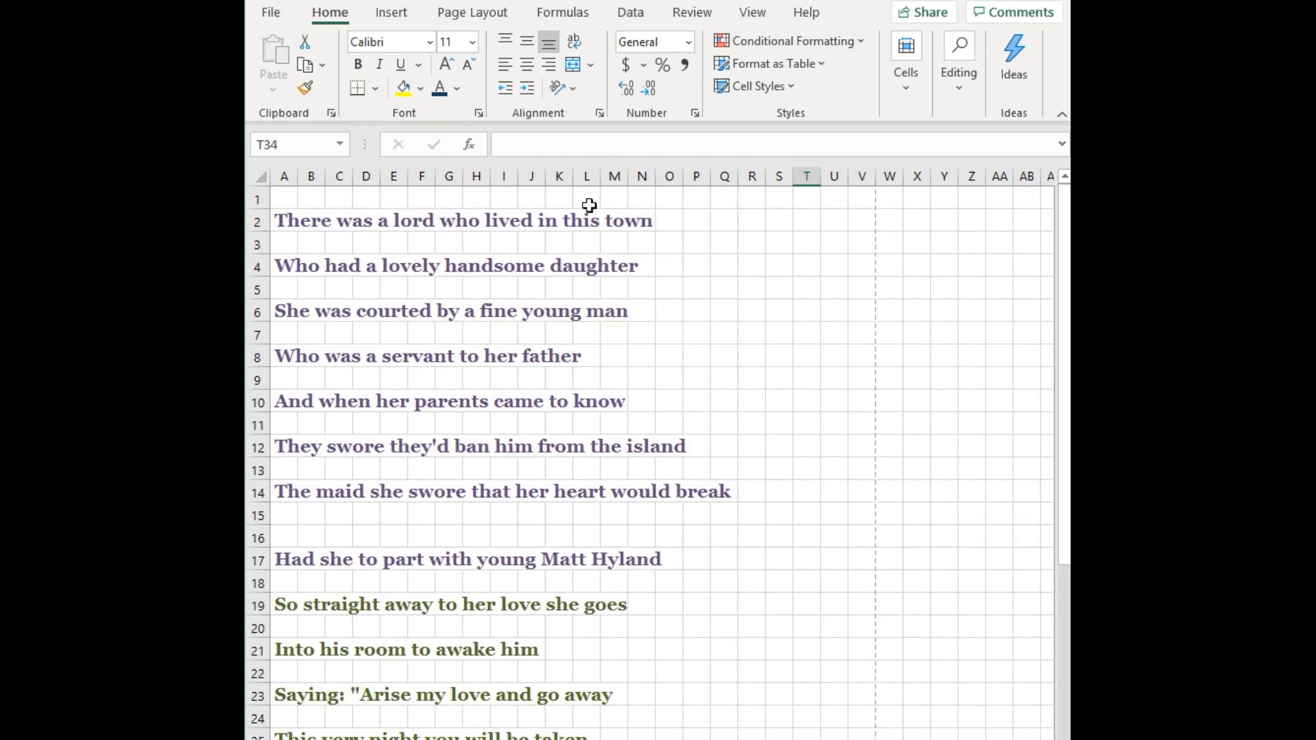
{"action": "left_click", "coordinate": [399, 199]}
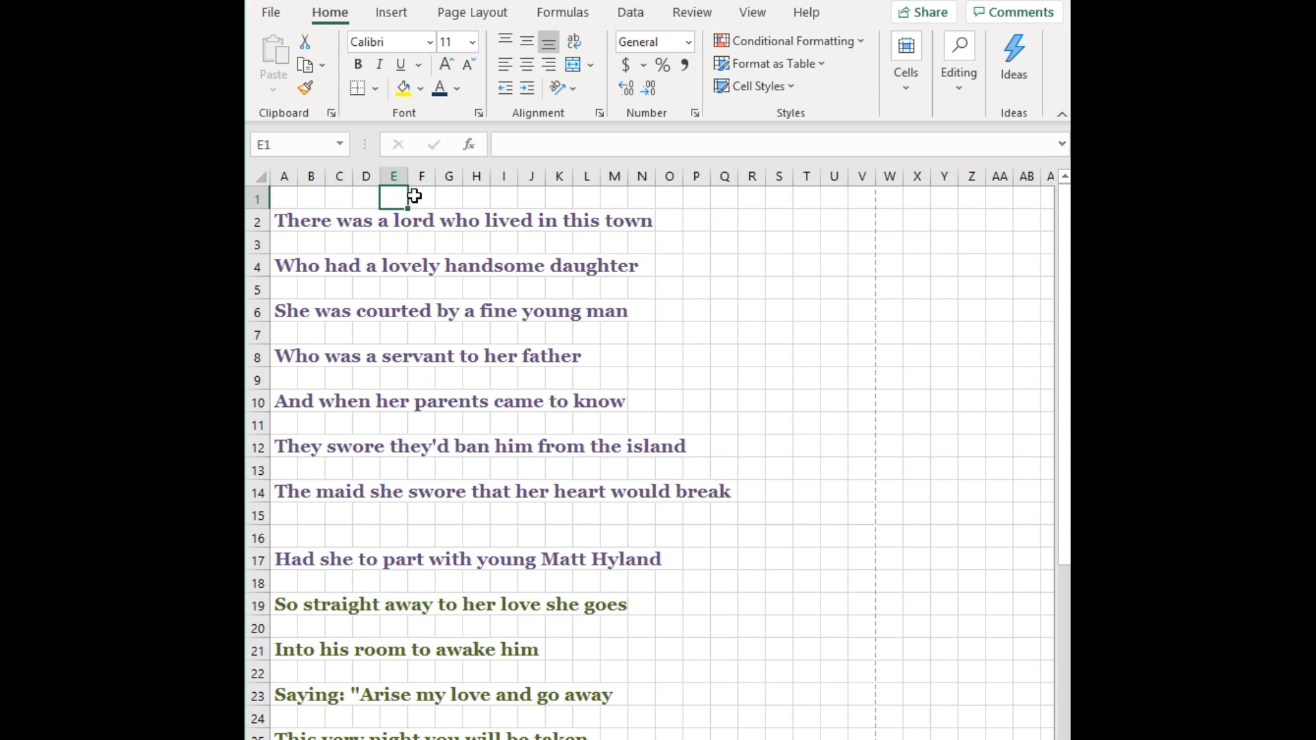
{"action": "left_click", "coordinate": [413, 197]}
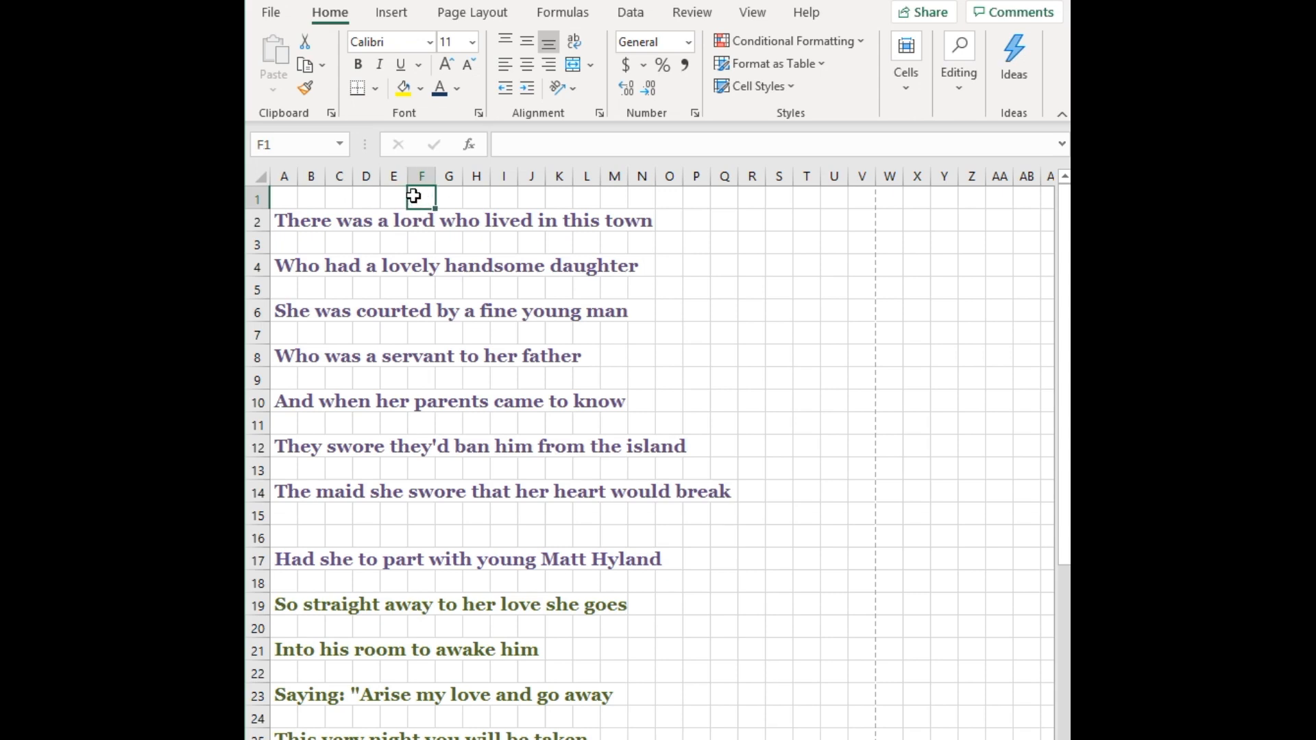
{"action": "type", "text": "g"}
{"action": "double_click", "coordinate": [414, 200]}
{"action": "key", "text": "BackSpace"}
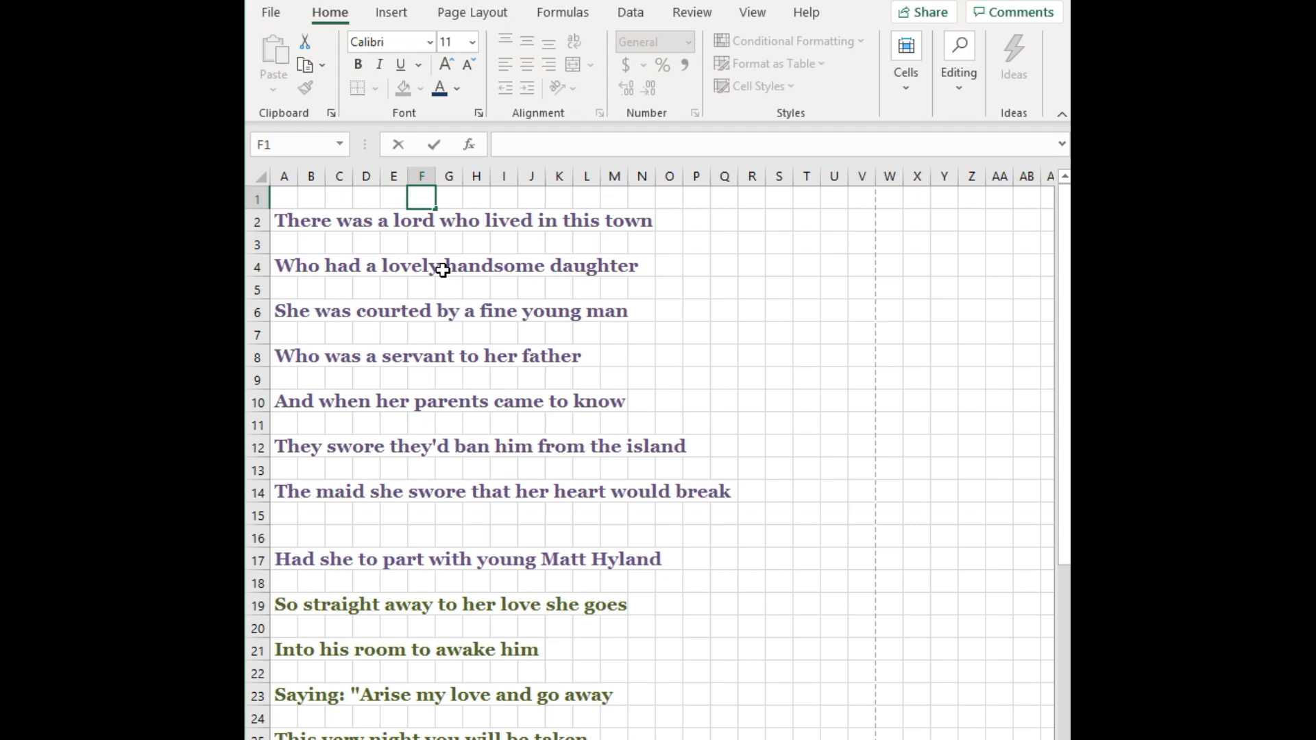
{"action": "type", "text": "G"}
{"action": "left_click", "coordinate": [619, 198]}
{"action": "type", "text": "C"}
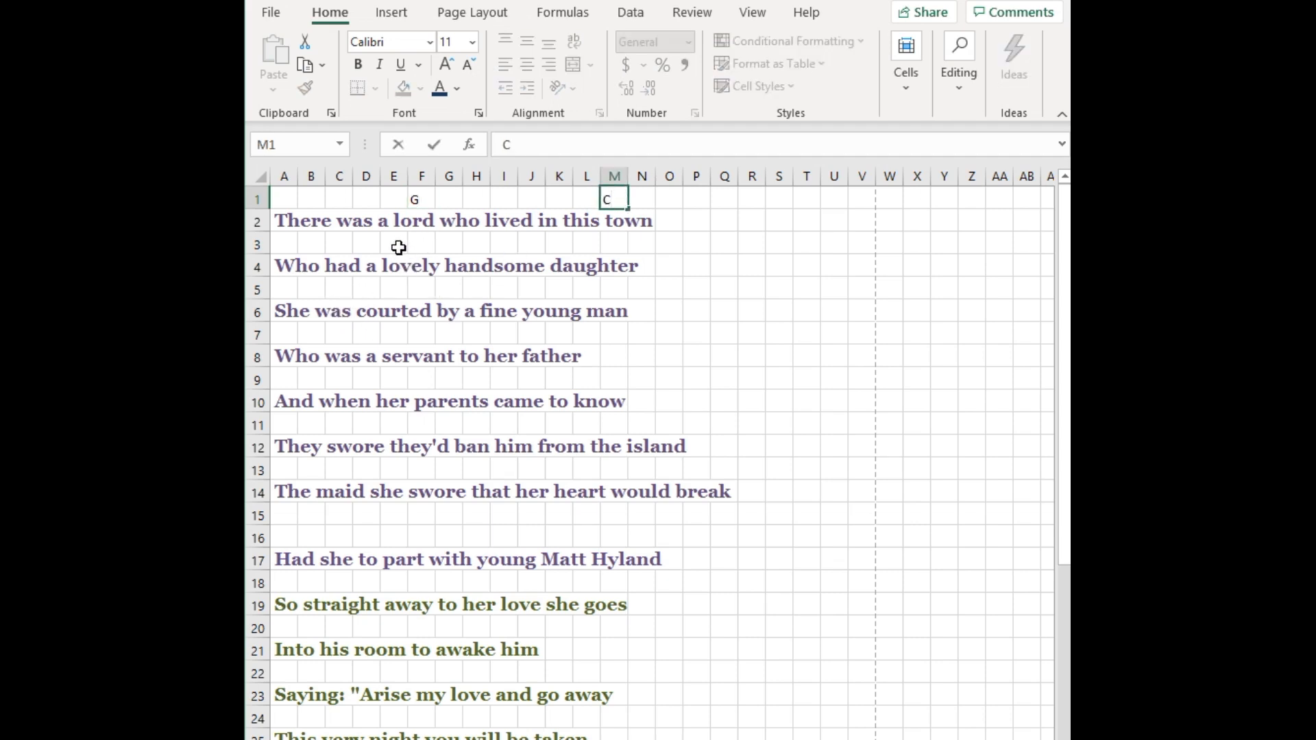
{"action": "type", "text": "G"}
{"action": "left_click_drag", "start_coordinate": [619, 196], "coordinate": [607, 197]}
{"action": "key", "text": "BackSpace"}
{"action": "type", "text": "C"}
Enter the chords G in E3 and C in K3 for the second lyric line, and G in G5 and C in L5 for the third
{"action": "left_click", "coordinate": [395, 245]}
{"action": "type", "text": "G"}
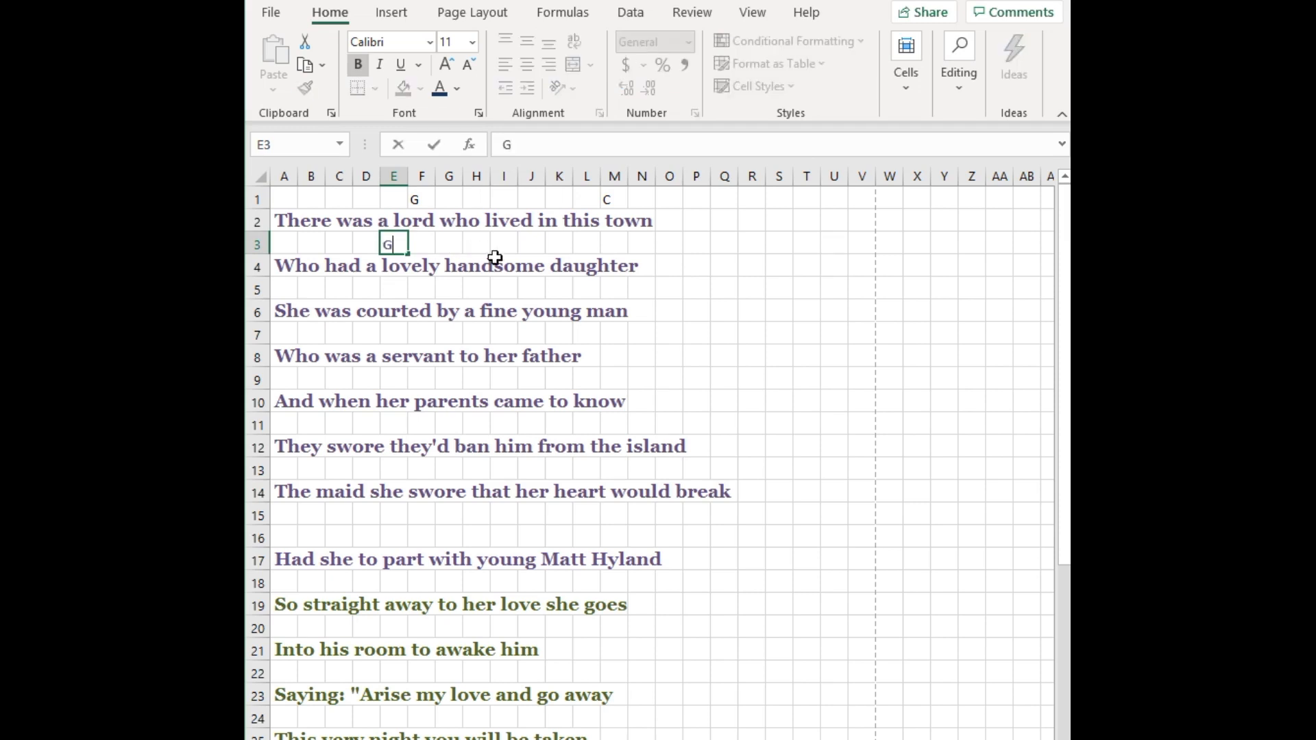
{"action": "left_click", "coordinate": [559, 245]}
{"action": "type", "text": "C"}
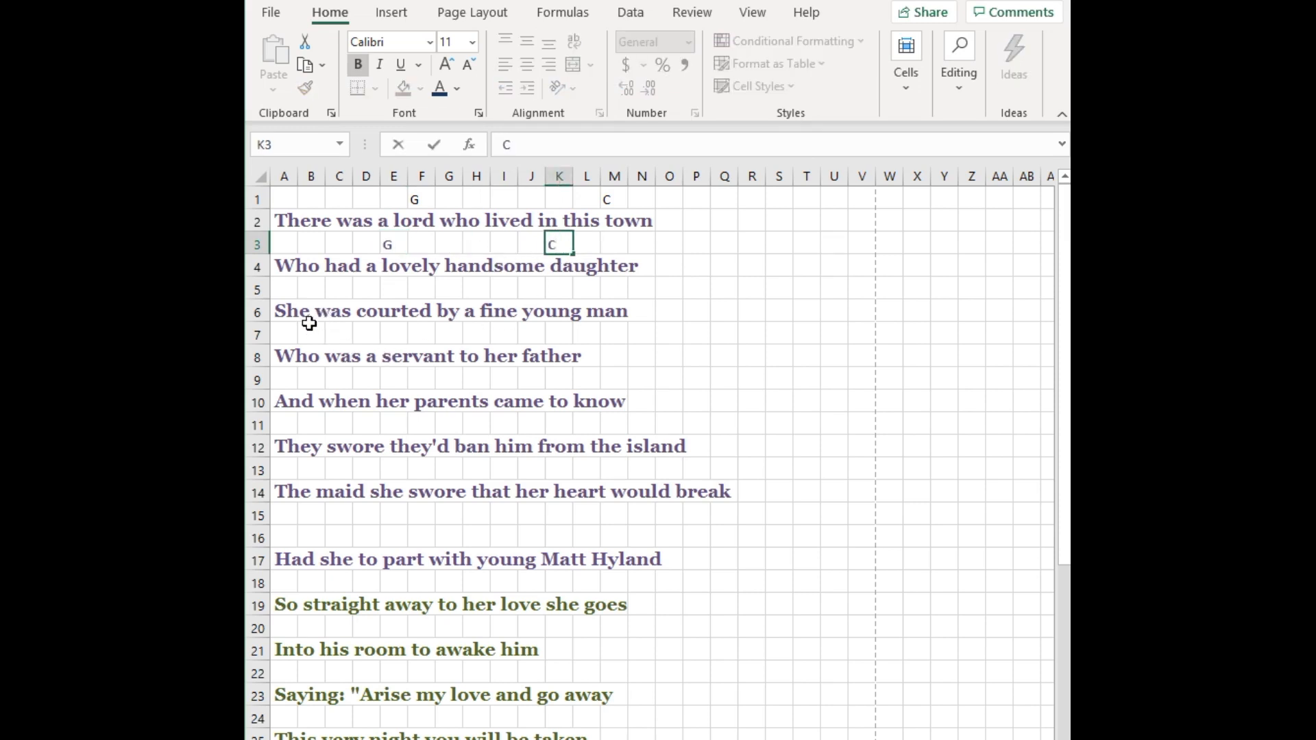
{"action": "left_click", "coordinate": [449, 295]}
{"action": "type", "text": "G"}
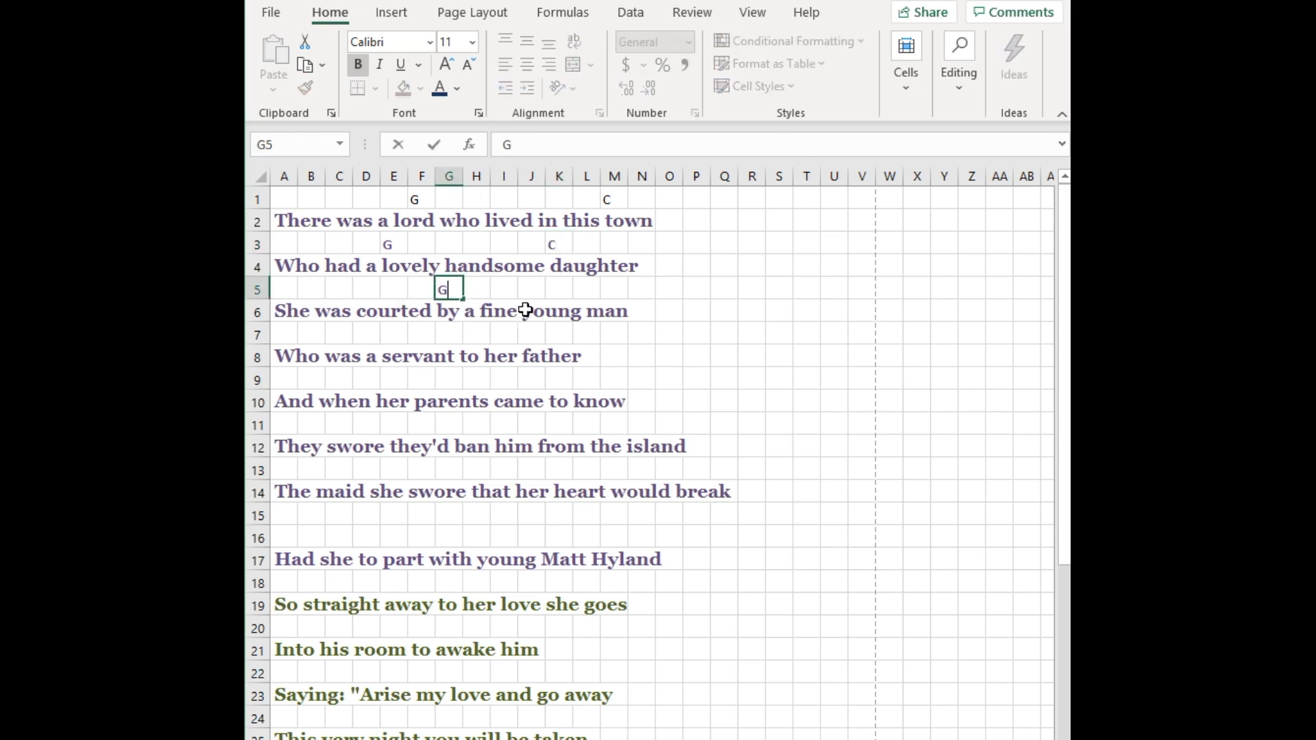
{"action": "left_click", "coordinate": [587, 289]}
{"action": "type", "text": "C"}
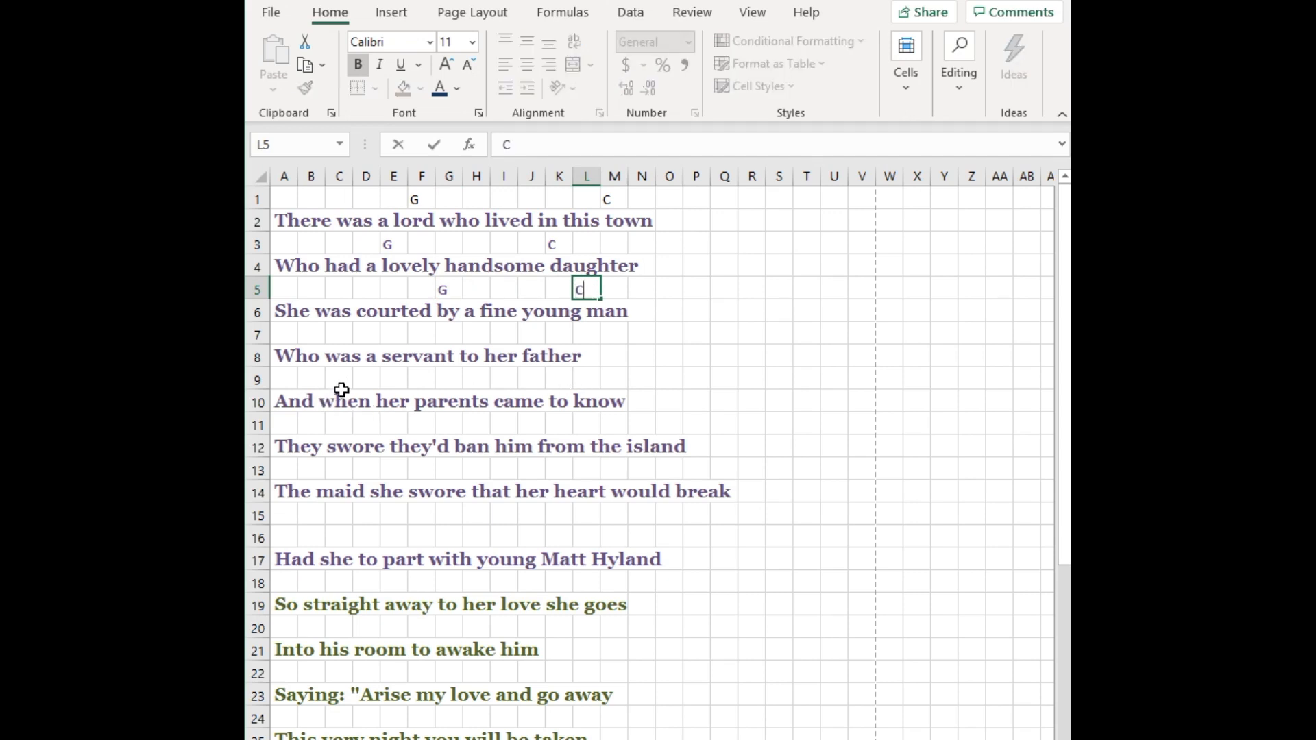
Enter the chords G in E7 and C in J7 above "Who was a servant to her father"
{"action": "left_click", "coordinate": [396, 335]}
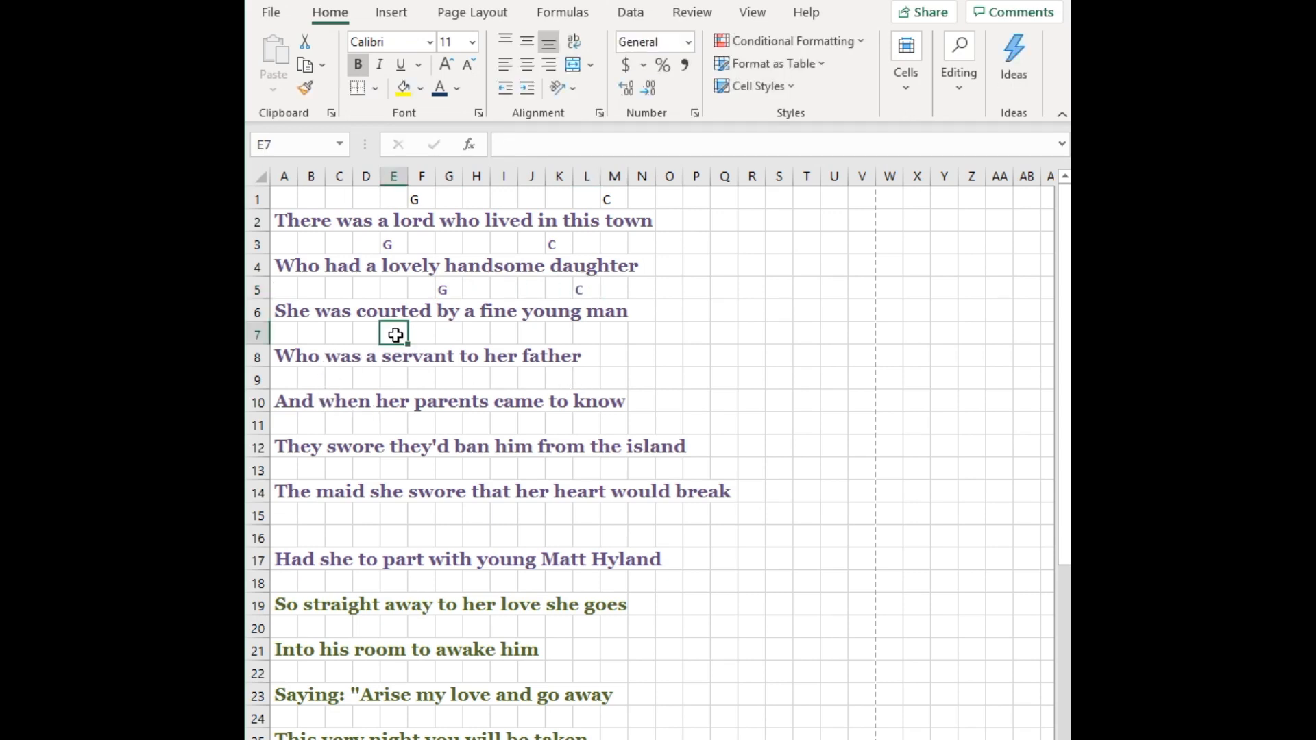
{"action": "type", "text": "G"}
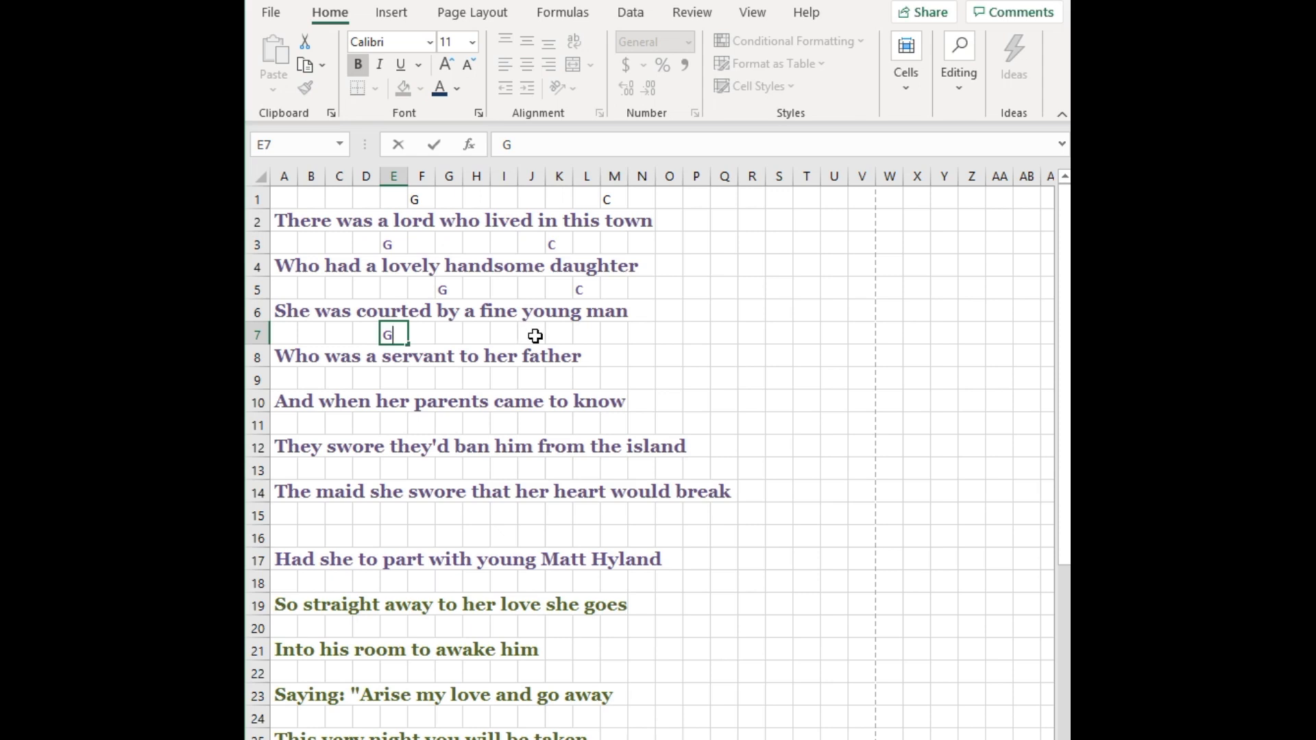
{"action": "left_click", "coordinate": [535, 336]}
{"action": "type", "text": "C"}
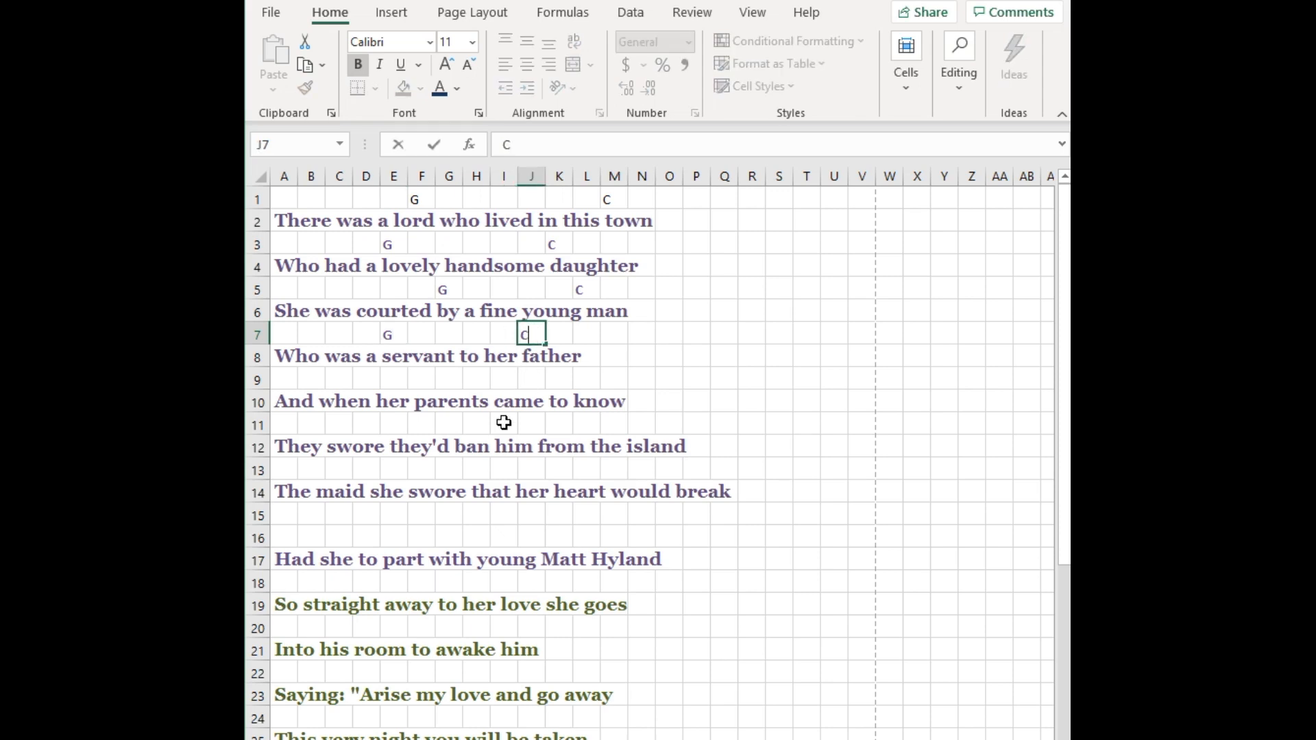
Enter the chords D in F9 and G in L9 above "And when her parents", and D in H11 and G in L11 above "They swore"
{"action": "left_click", "coordinate": [502, 422]}
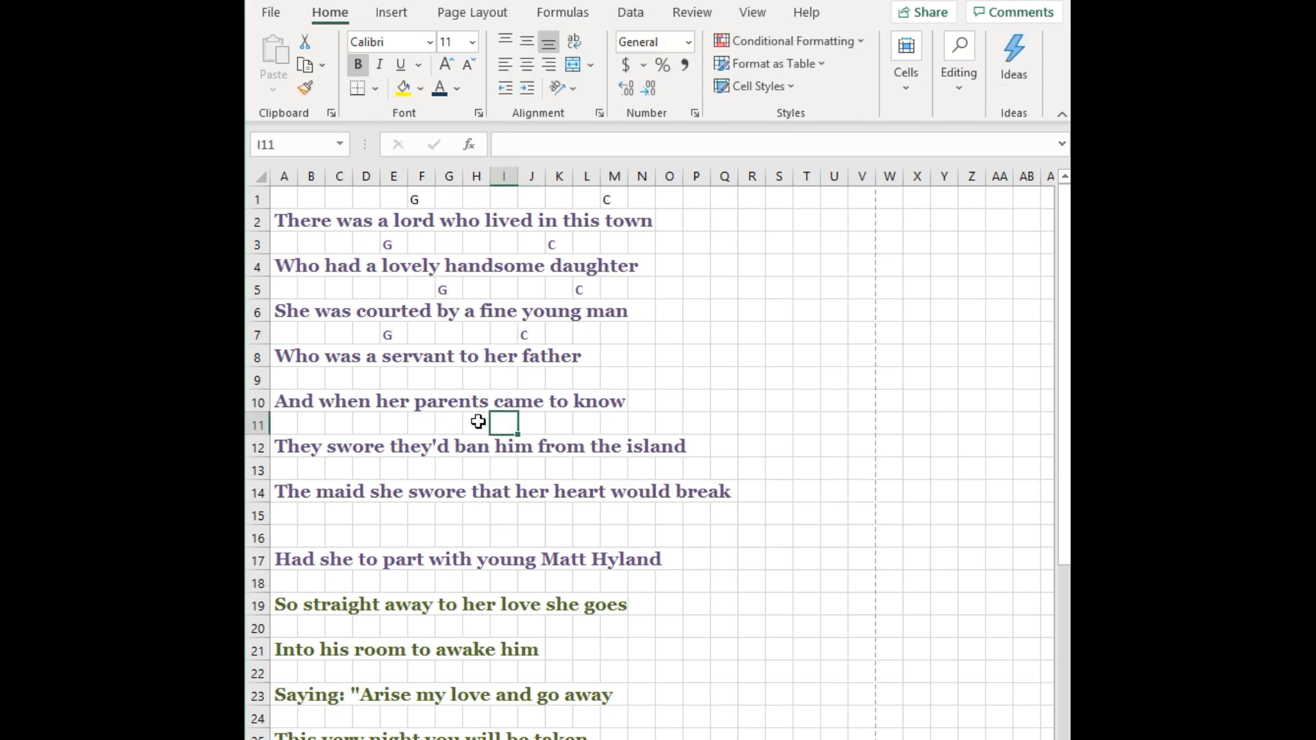
{"action": "left_click", "coordinate": [420, 381]}
{"action": "type", "text": "D"}
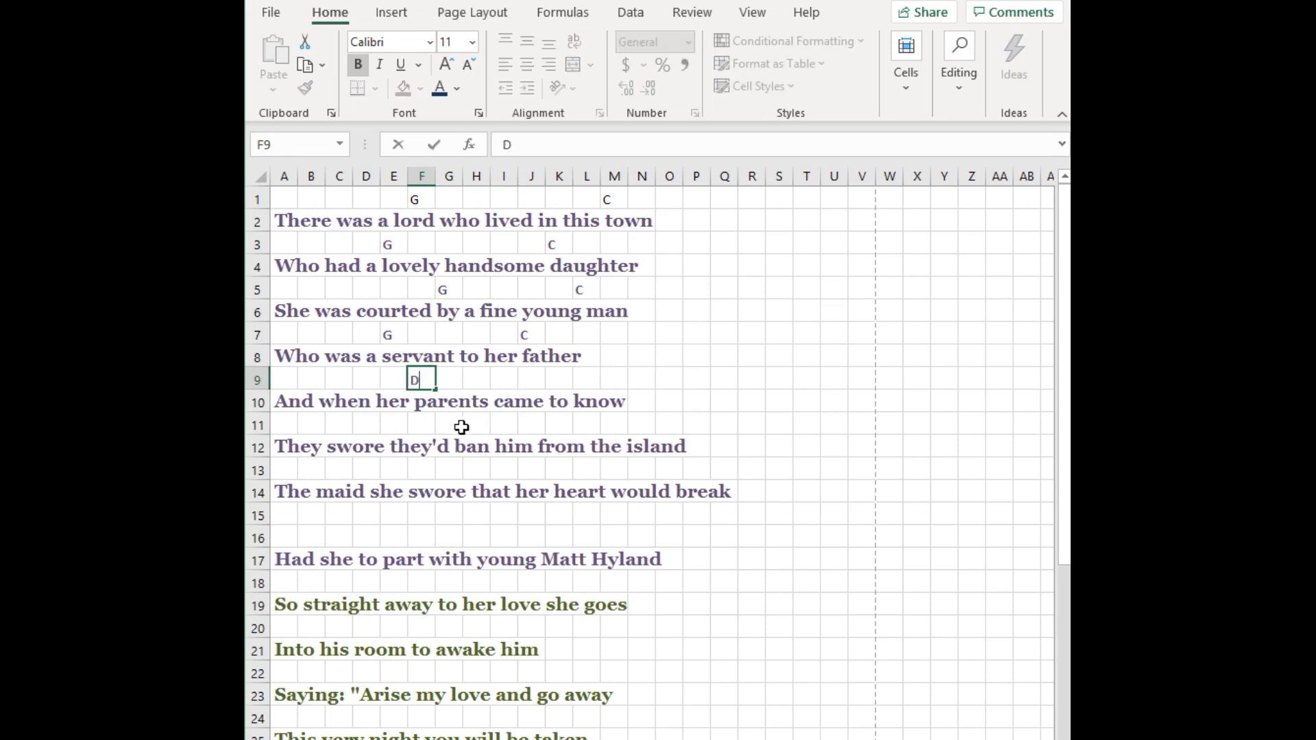
{"action": "left_click", "coordinate": [583, 378]}
{"action": "type", "text": "G"}
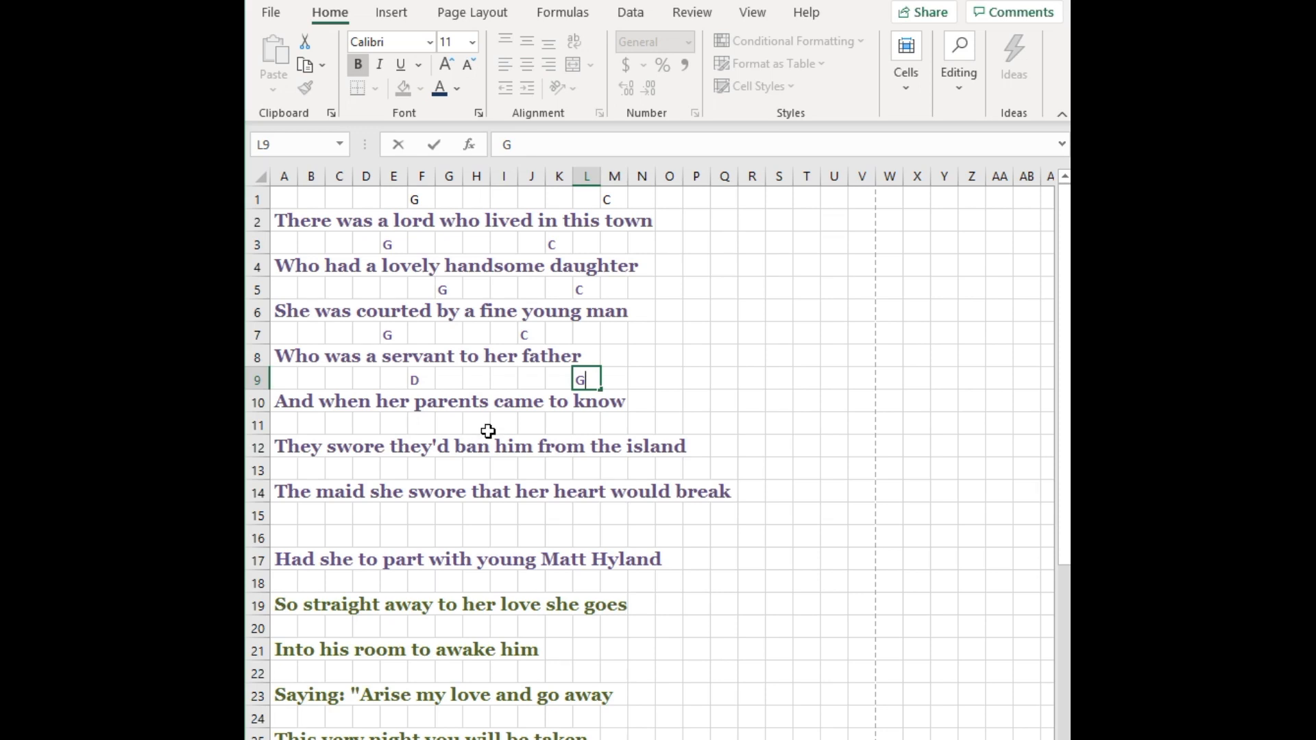
{"action": "left_click", "coordinate": [465, 427]}
{"action": "type", "text": "D"}
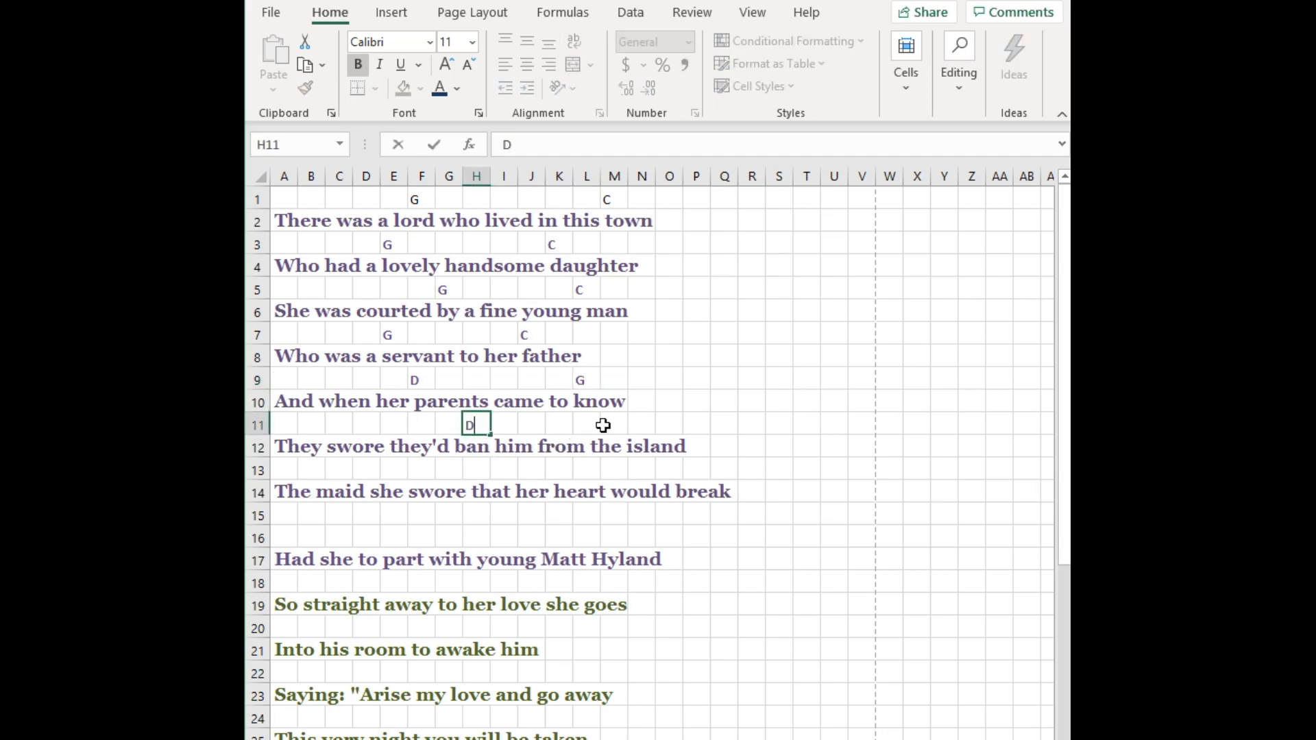
{"action": "left_click", "coordinate": [580, 425]}
{"action": "type", "text": "G"}
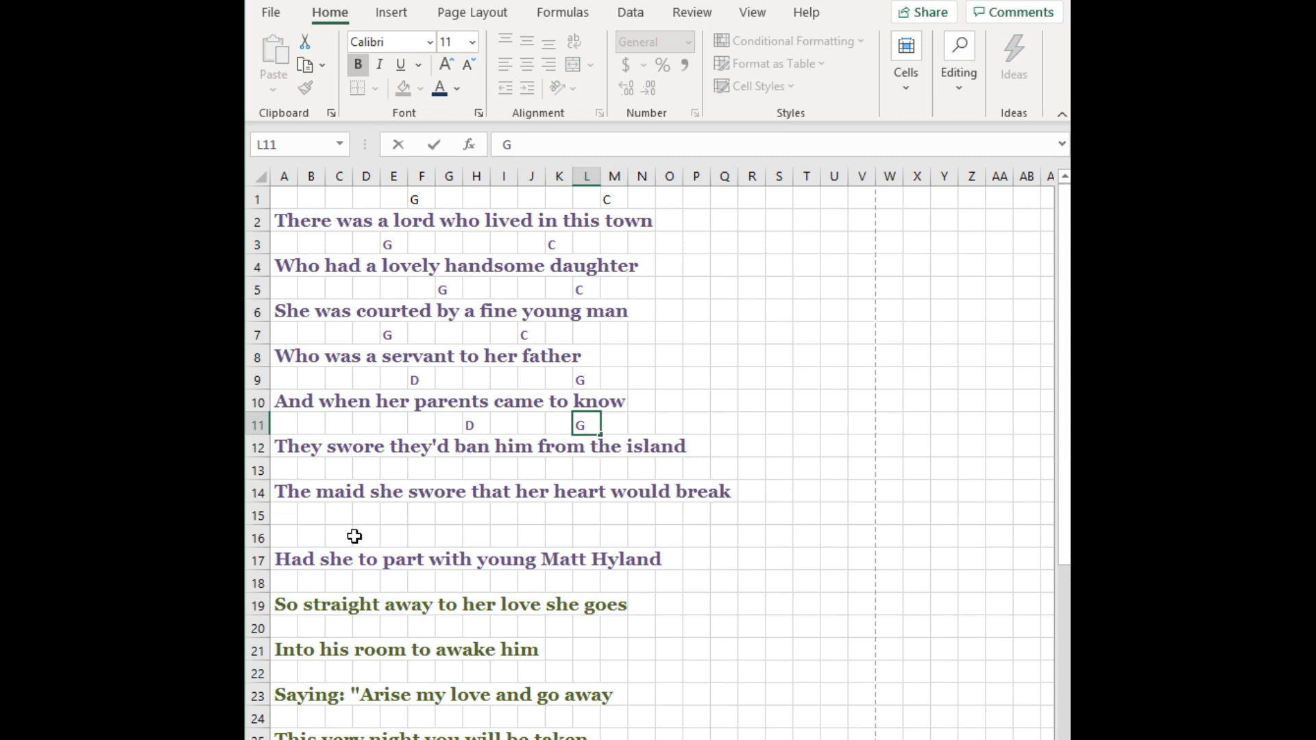
Enter the chords G in F13 and C in P13 above "The maid she swore", and G in E16 and C in M16 above "Had she to part"
{"action": "left_click", "coordinate": [314, 537]}
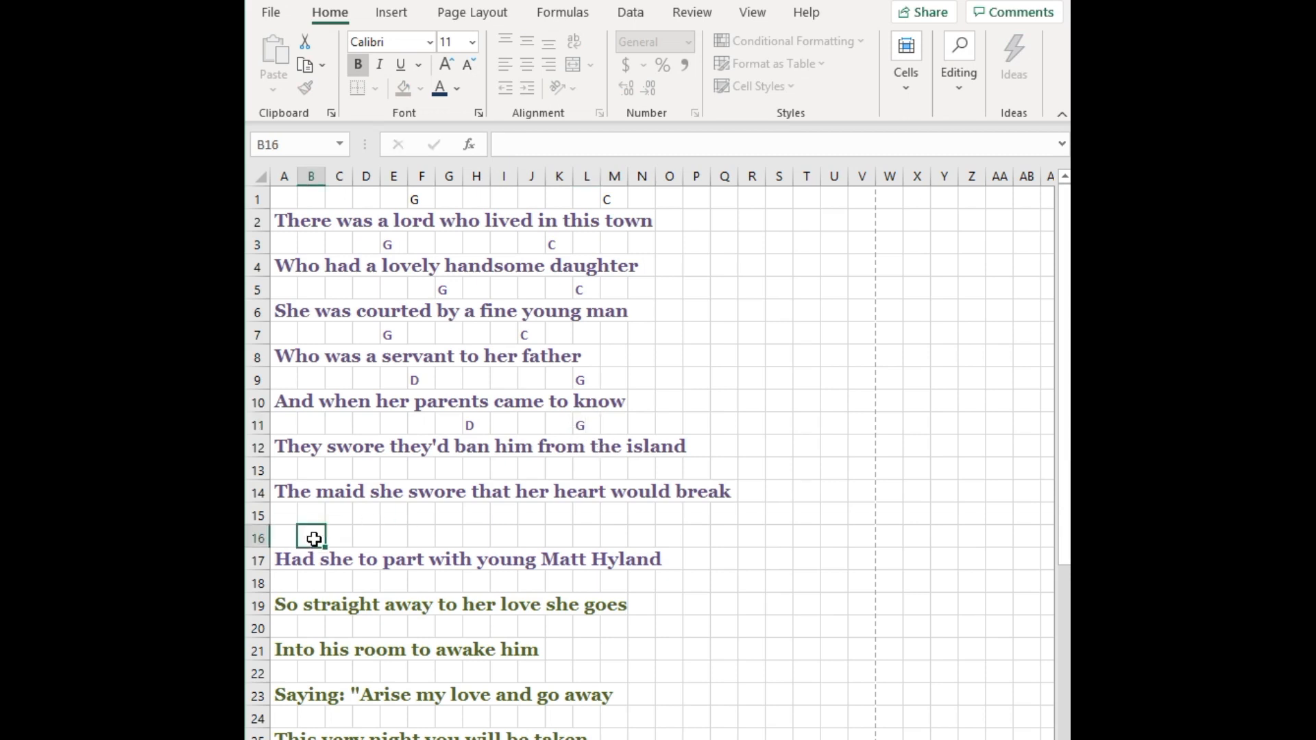
{"action": "left_click", "coordinate": [416, 473]}
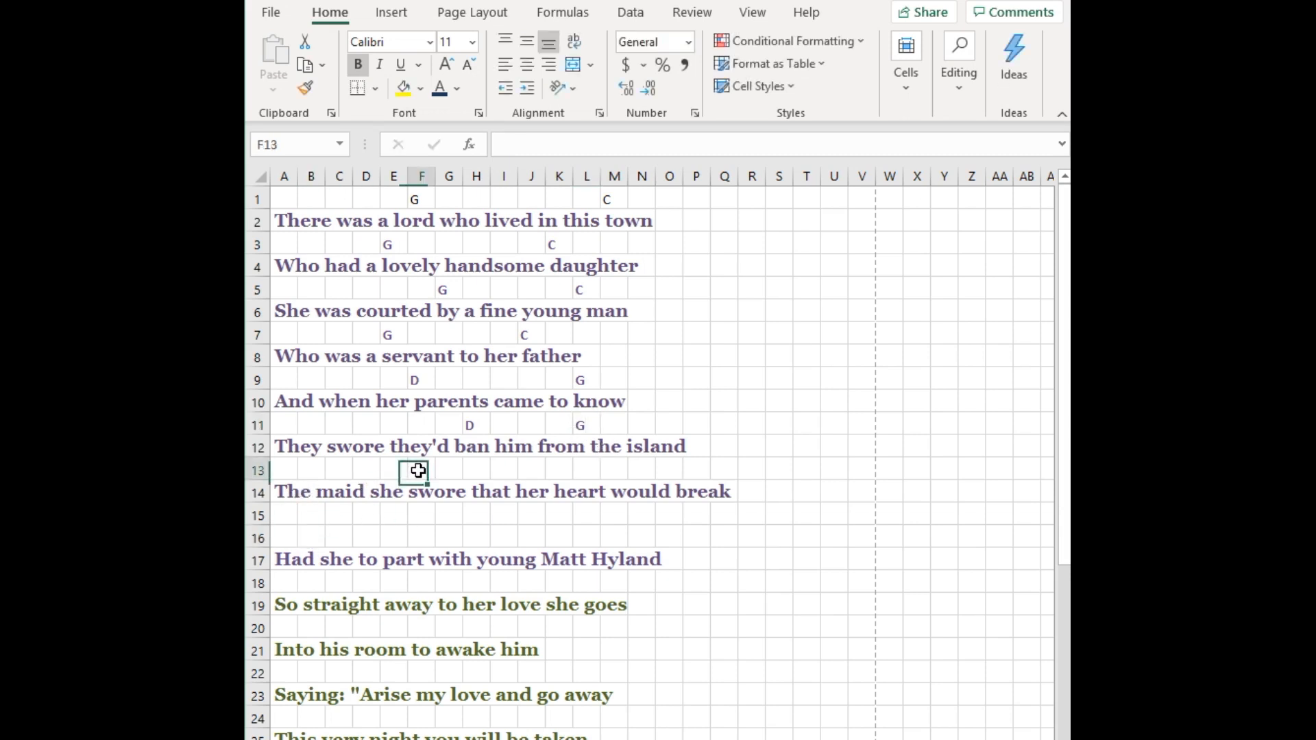
{"action": "type", "text": "G"}
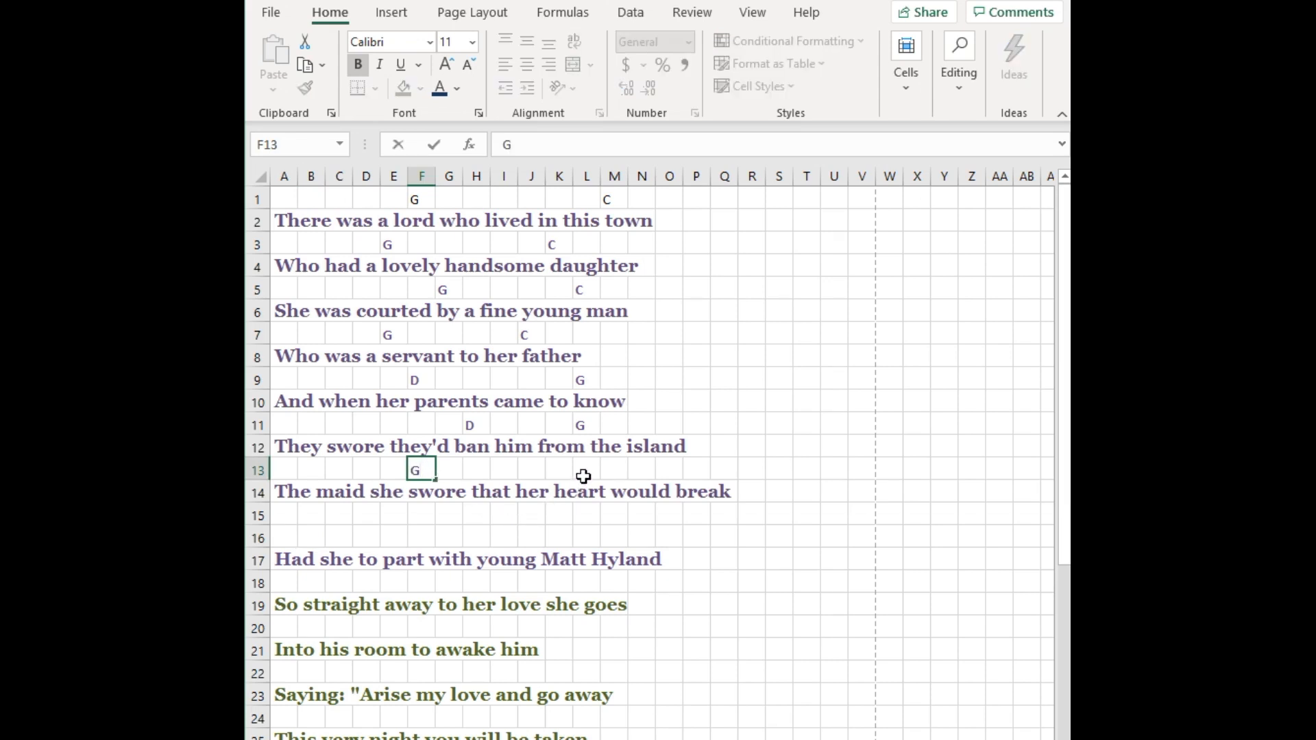
{"action": "left_click", "coordinate": [689, 470]}
{"action": "type", "text": "C"}
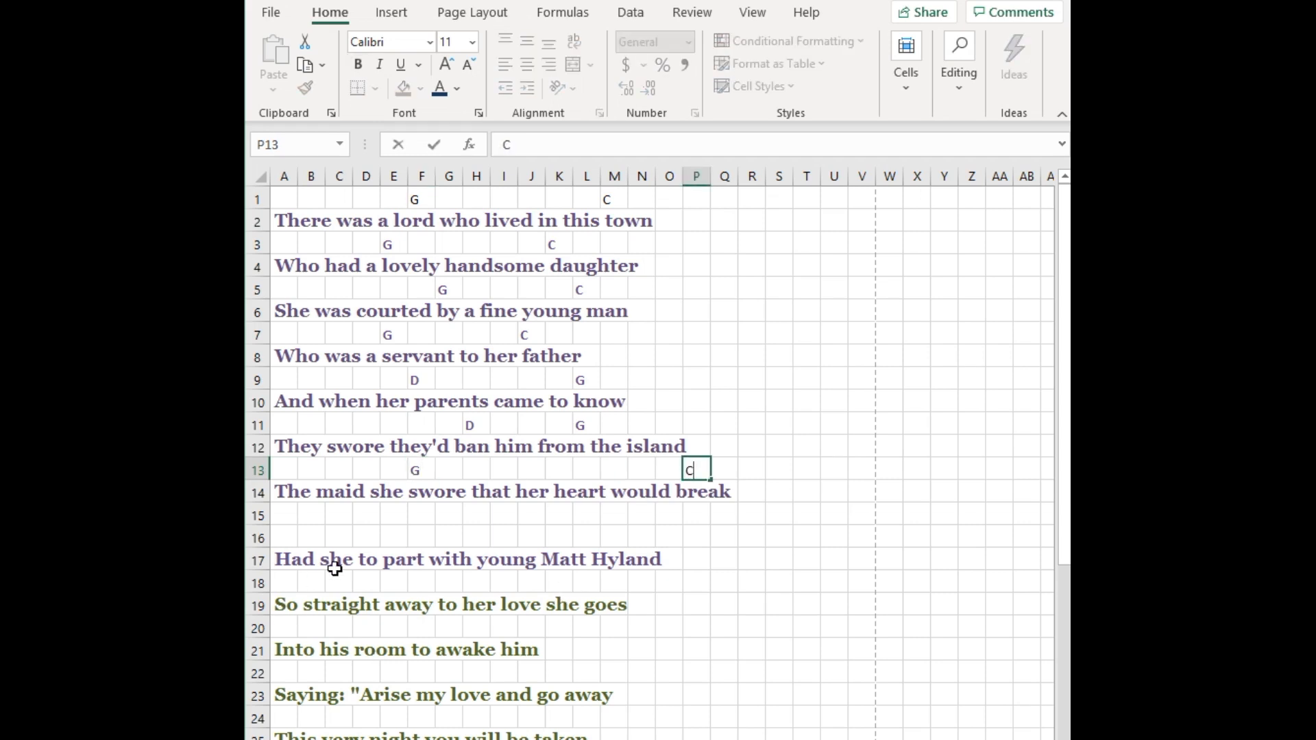
{"action": "left_click", "coordinate": [391, 545]}
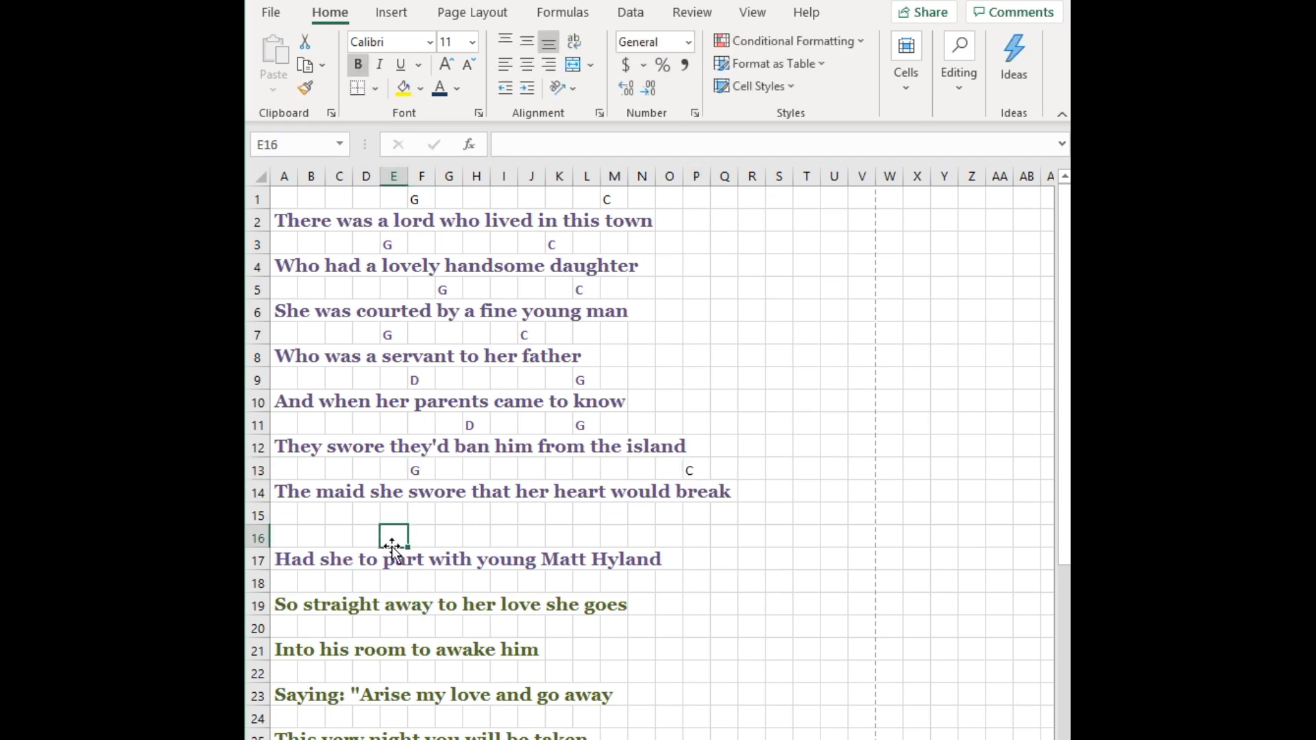
{"action": "type", "text": "G"}
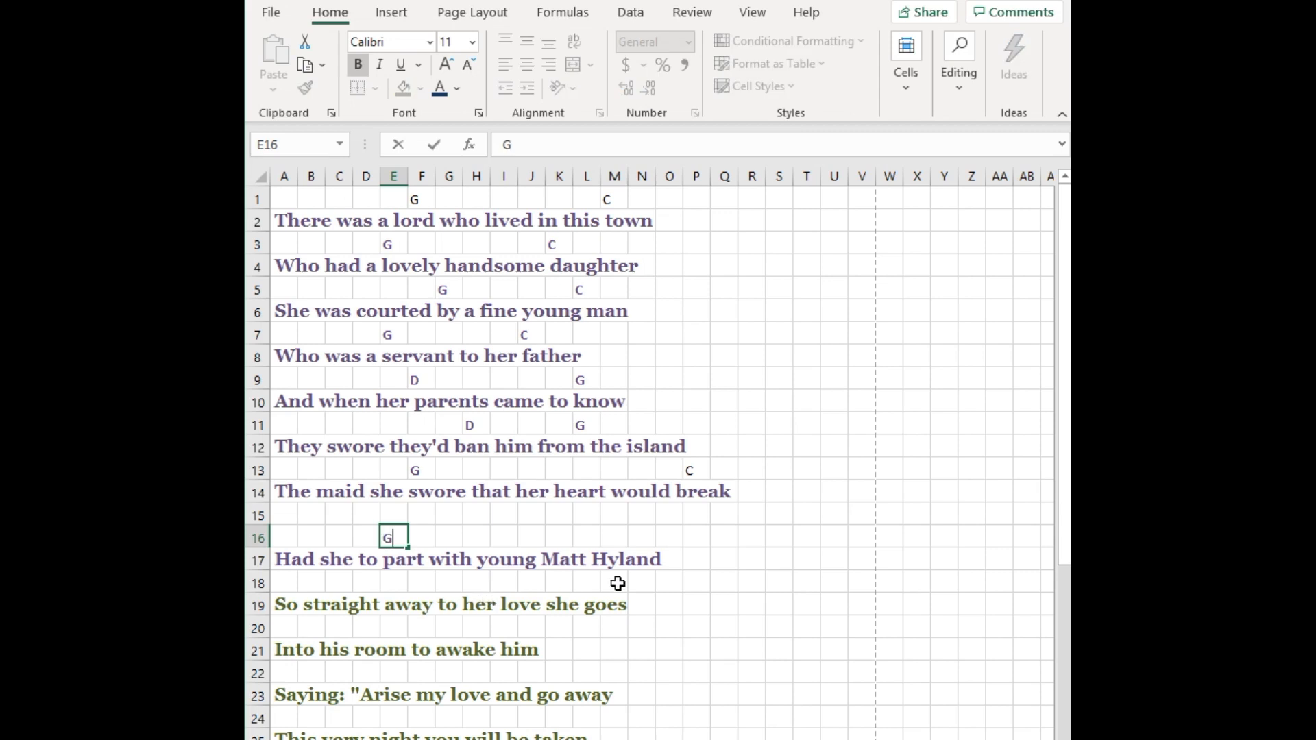
{"action": "left_click", "coordinate": [614, 539]}
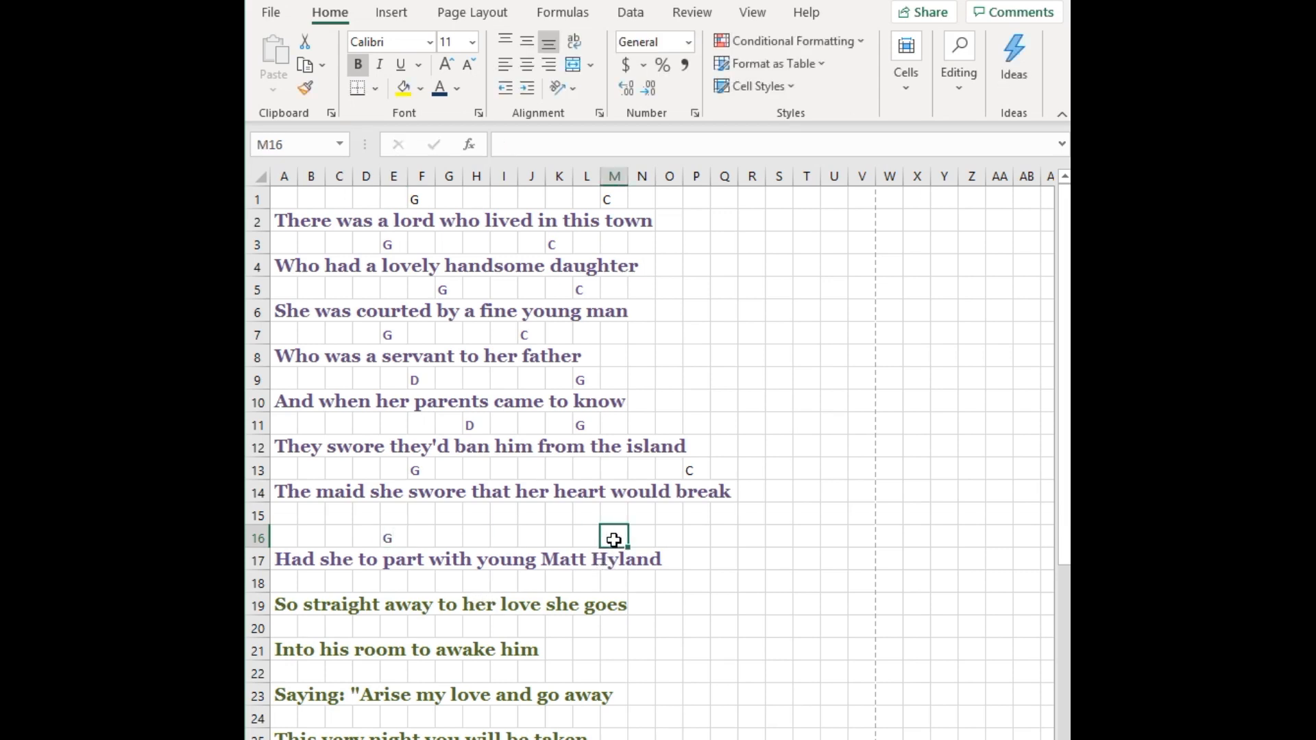
{"action": "type", "text": "C"}
Delete the extra blank row 15 above the chords of the first verse's last line
{"action": "left_click", "coordinate": [258, 514]}
{"action": "right_click", "coordinate": [265, 521]}
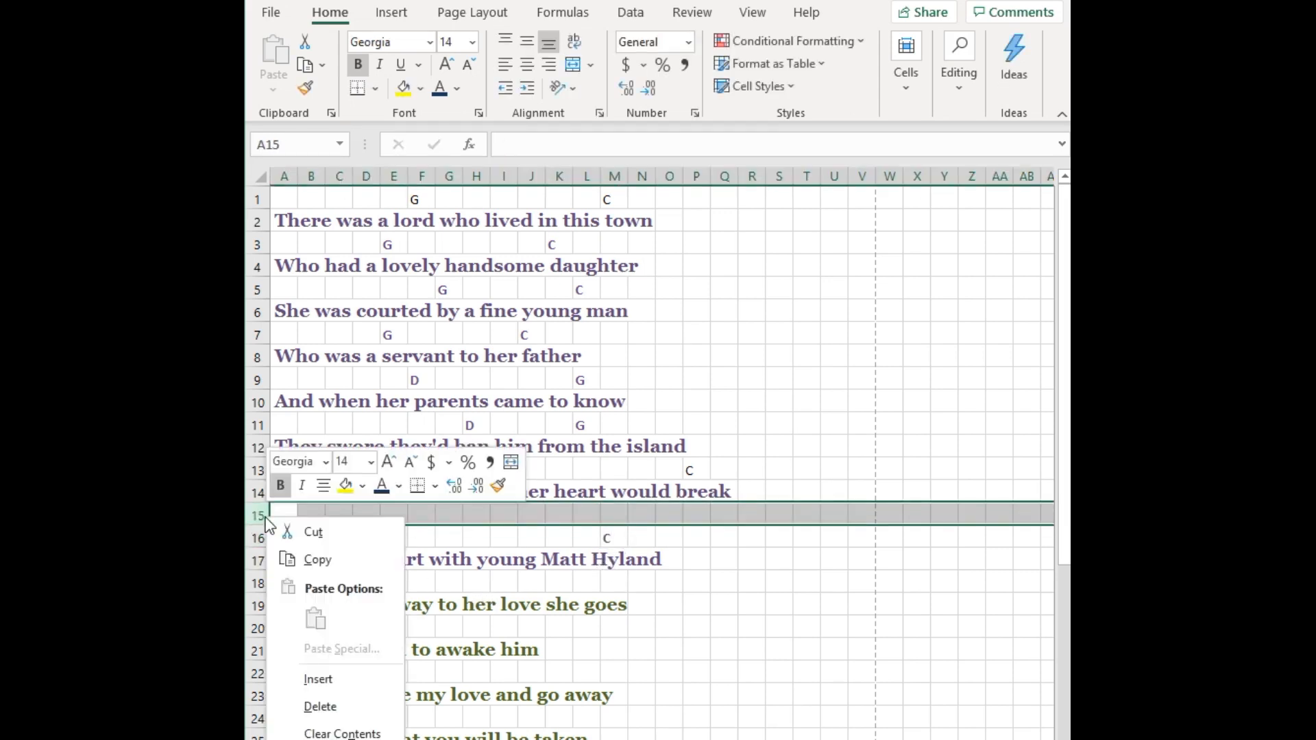
{"action": "left_click", "coordinate": [303, 702]}
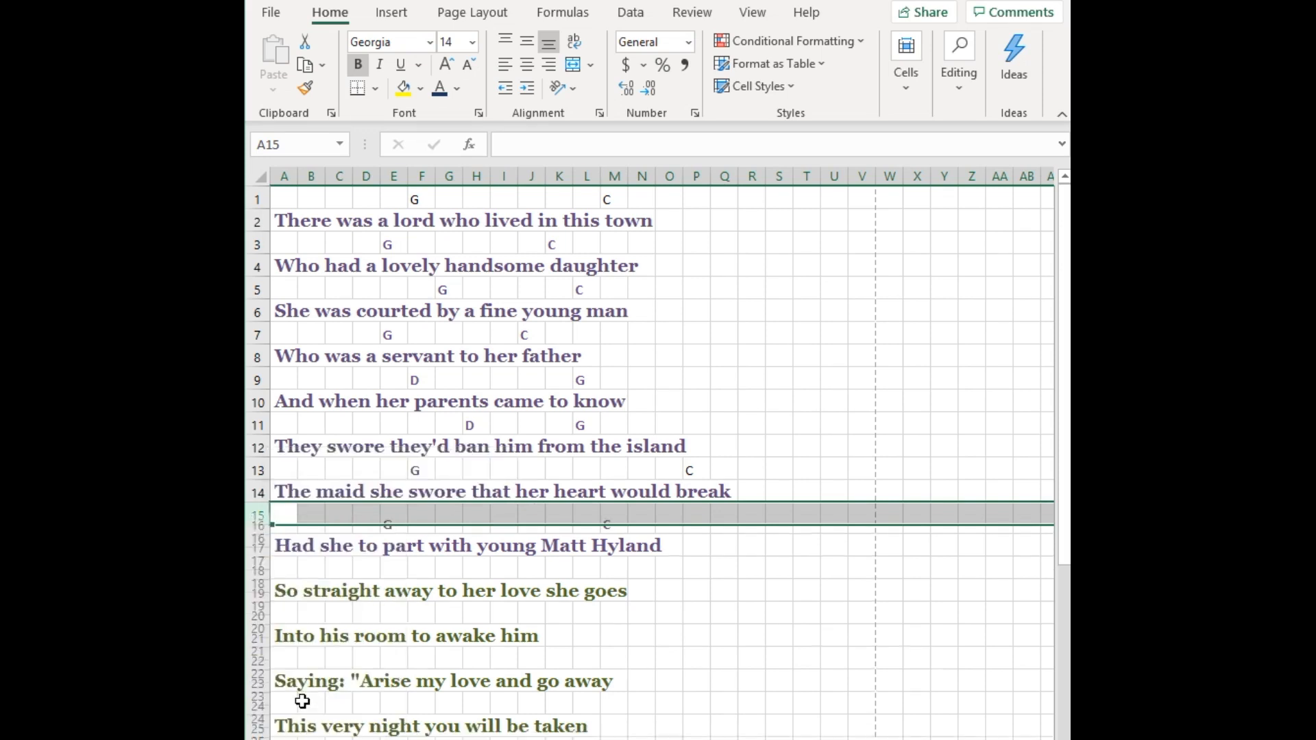
{"action": "left_click", "coordinate": [678, 643]}
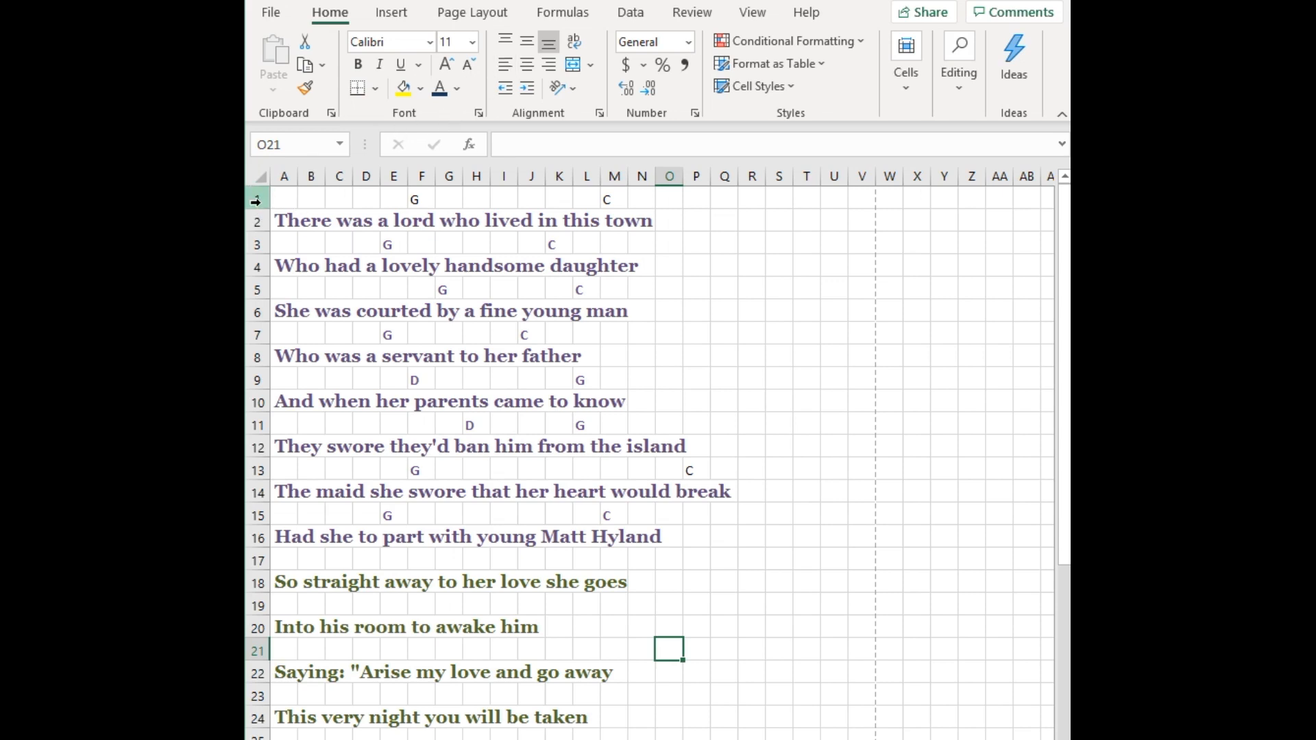
{"action": "left_click", "coordinate": [257, 219]}
{"action": "left_click", "coordinate": [257, 200]}
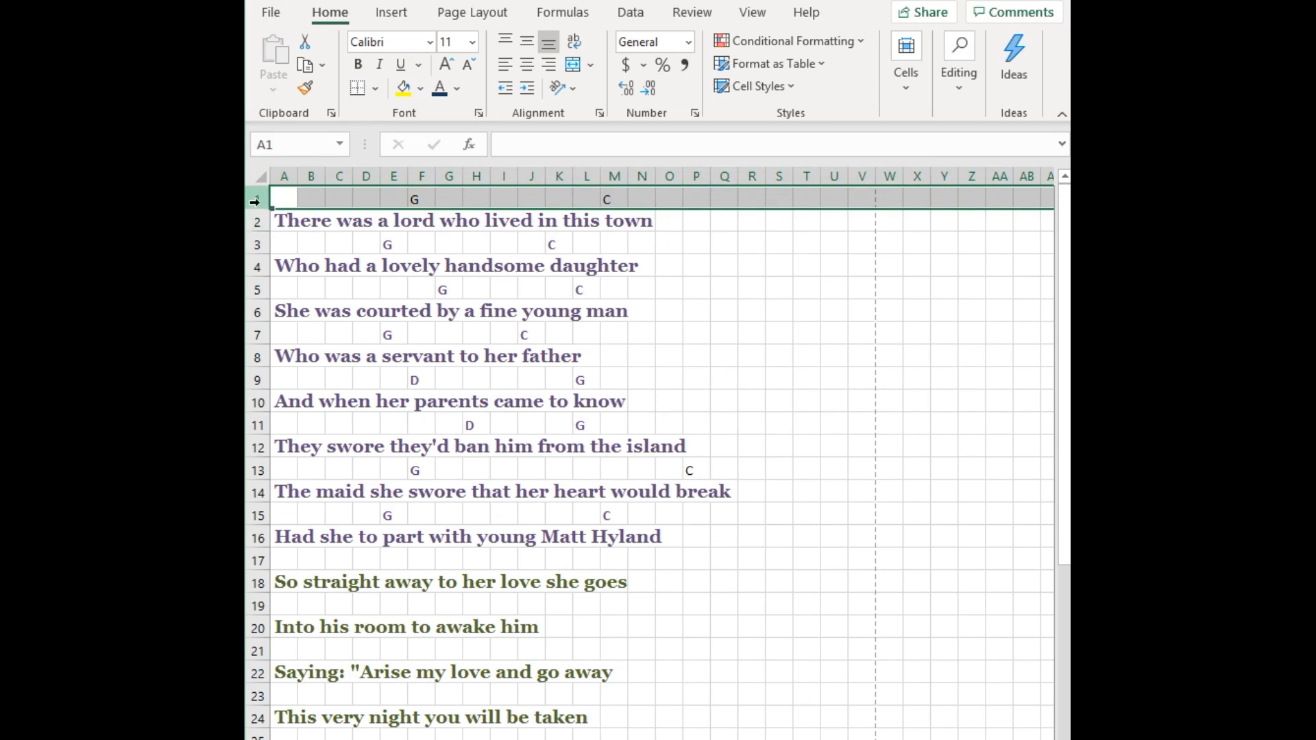
{"action": "left_click", "coordinate": [338, 330]}
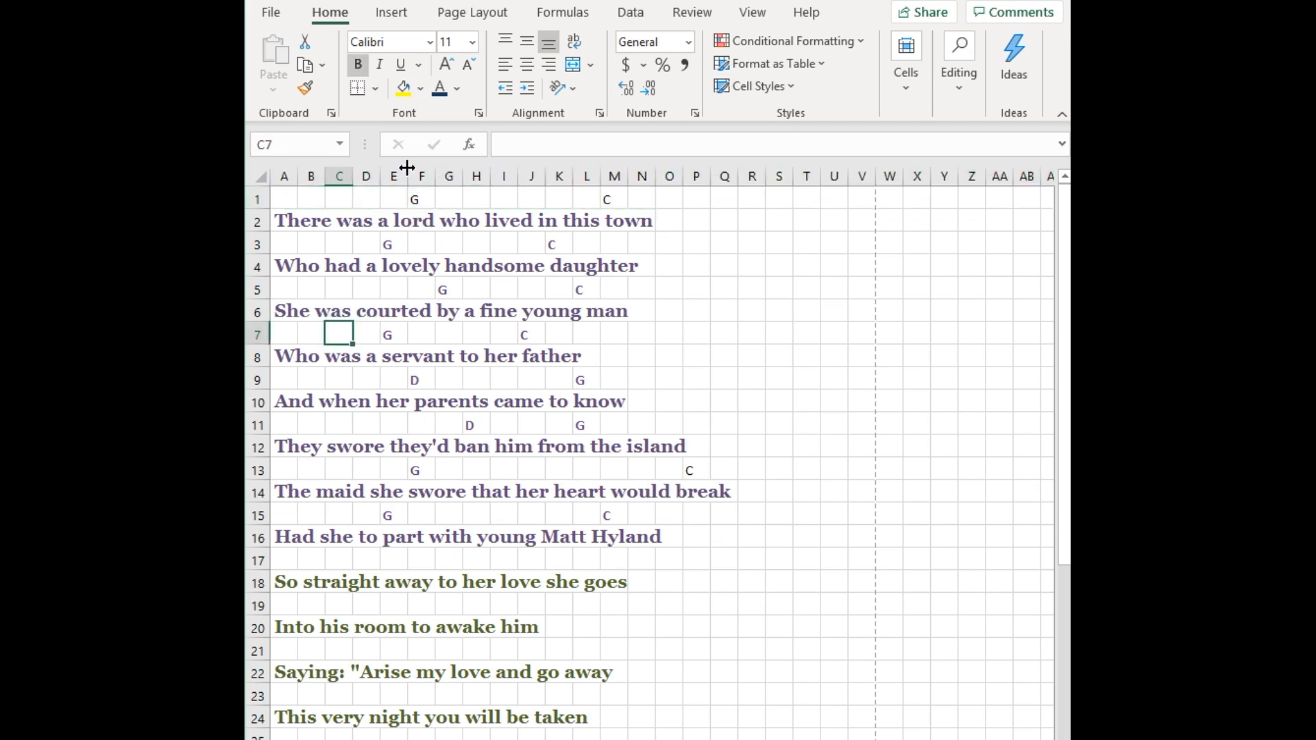
Format the first chord row, above "There was a lord", as black, bold text at size 18
{"action": "left_click", "coordinate": [417, 198]}
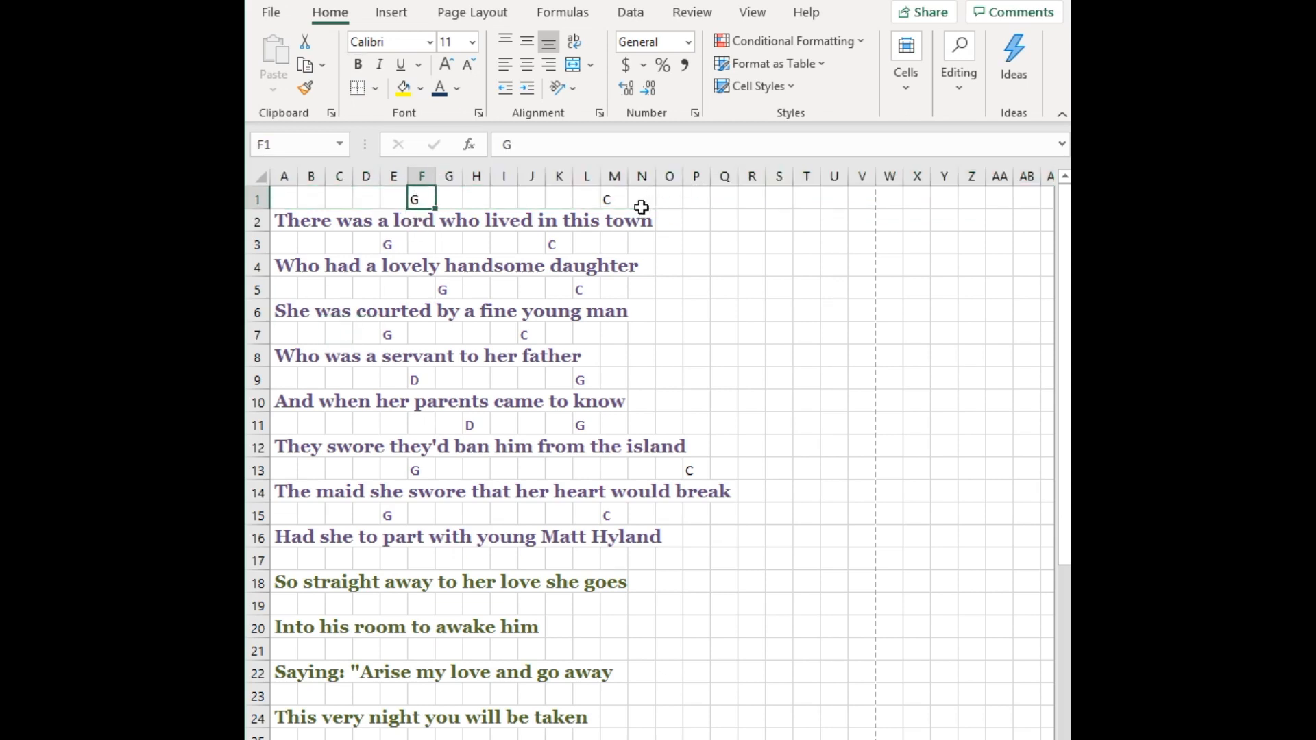
{"action": "left_click", "coordinate": [608, 198]}
{"action": "left_click", "coordinate": [419, 200]}
{"action": "left_click", "coordinate": [256, 198]}
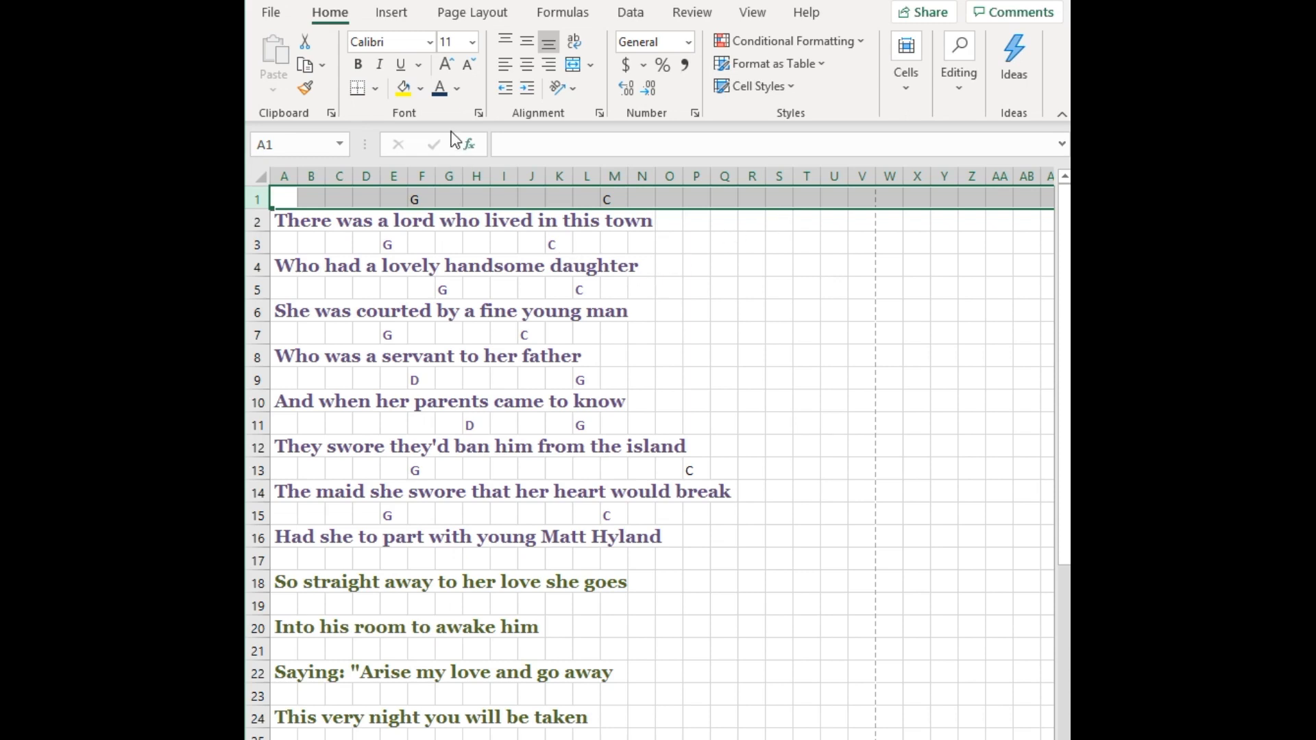
{"action": "left_click", "coordinate": [459, 93]}
{"action": "left_click", "coordinate": [456, 117]}
{"action": "left_click", "coordinate": [356, 65]}
{"action": "left_click", "coordinate": [472, 43]}
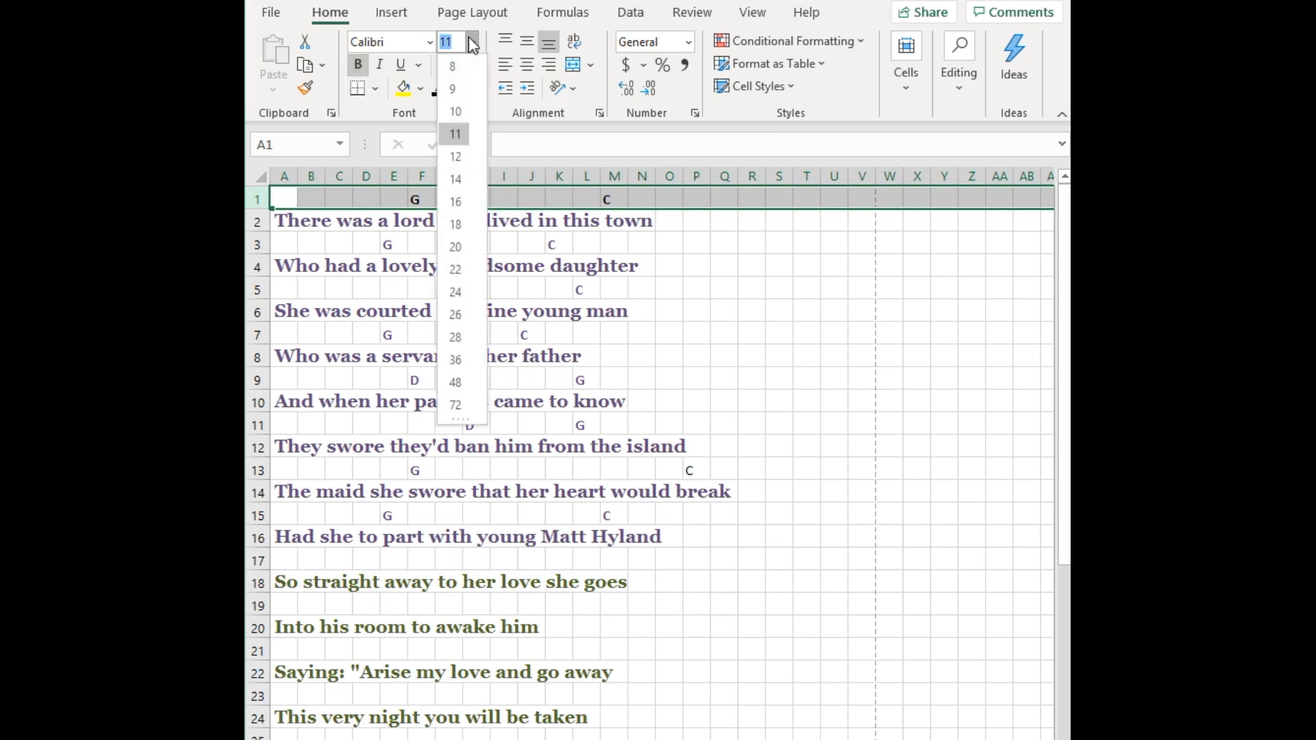
{"action": "left_click", "coordinate": [458, 219]}
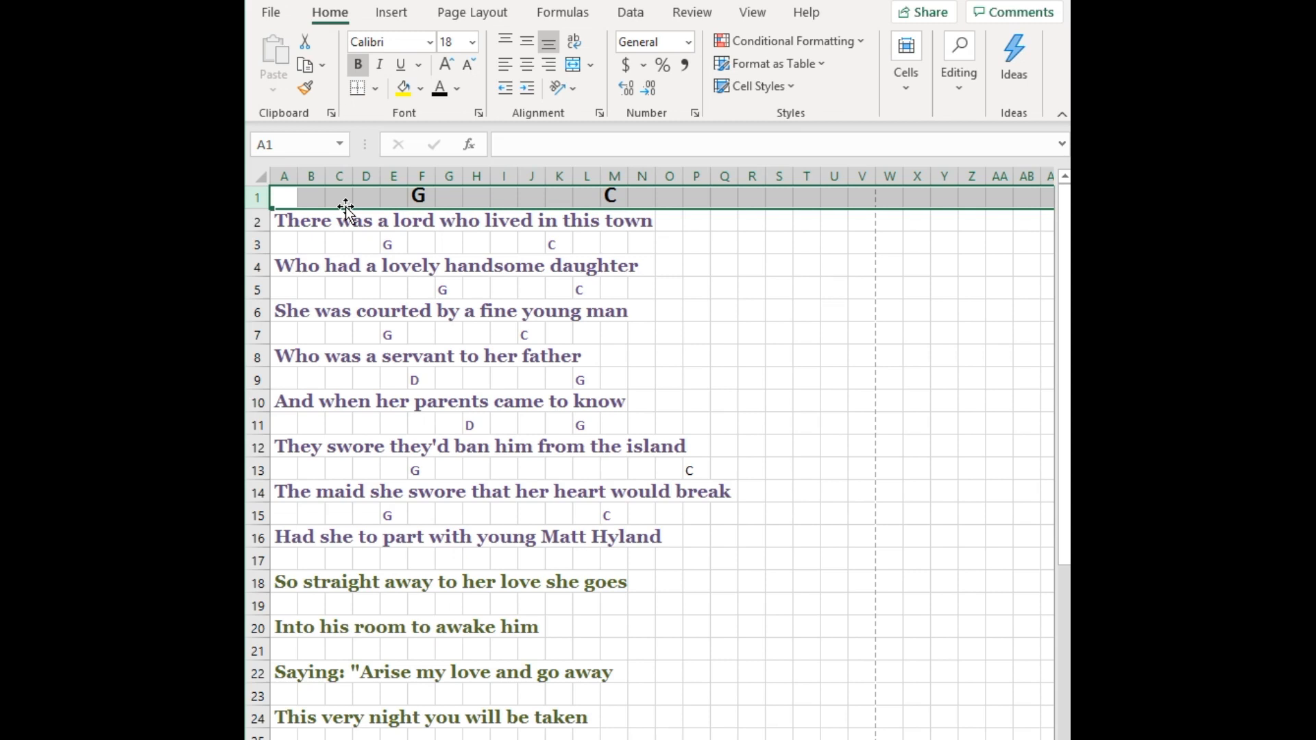
Make the chords in row 3, above "Who had a lovely handsome daughter", black and bold at size 18
{"action": "left_click", "coordinate": [258, 243]}
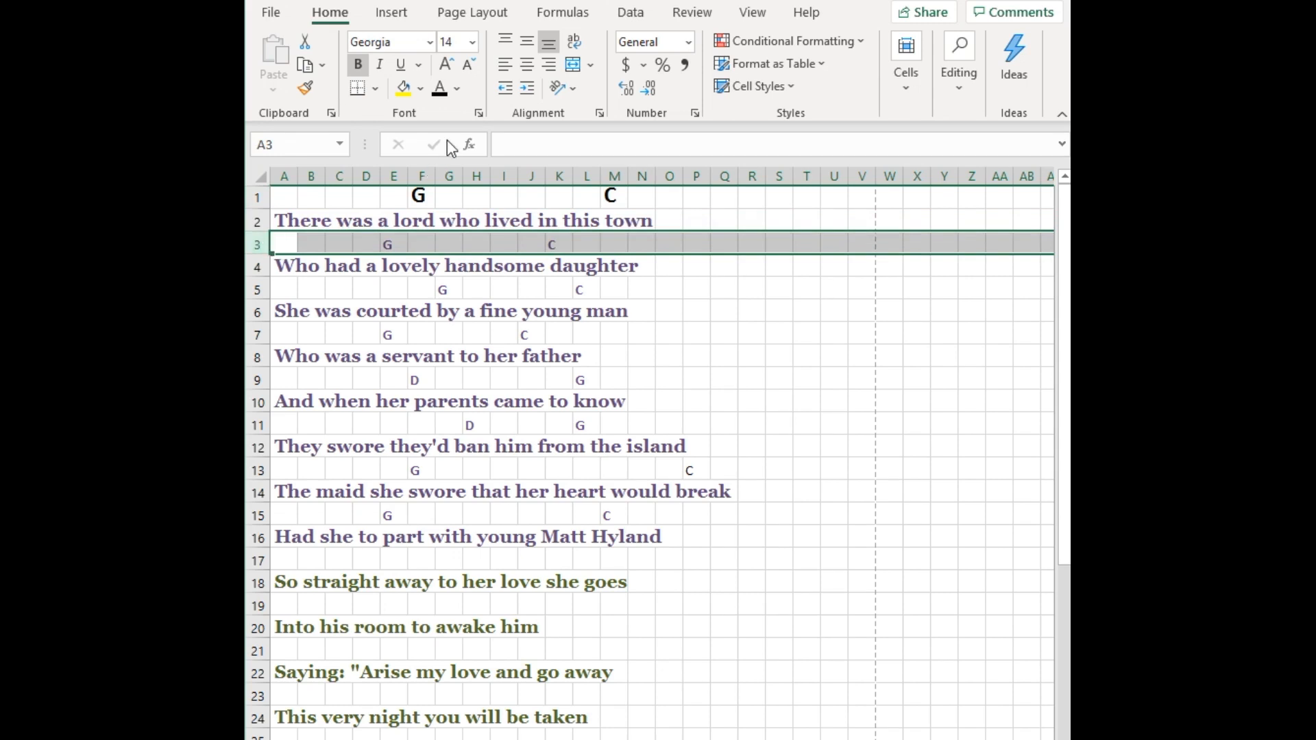
{"action": "left_click", "coordinate": [439, 89]}
{"action": "left_click", "coordinate": [473, 44]}
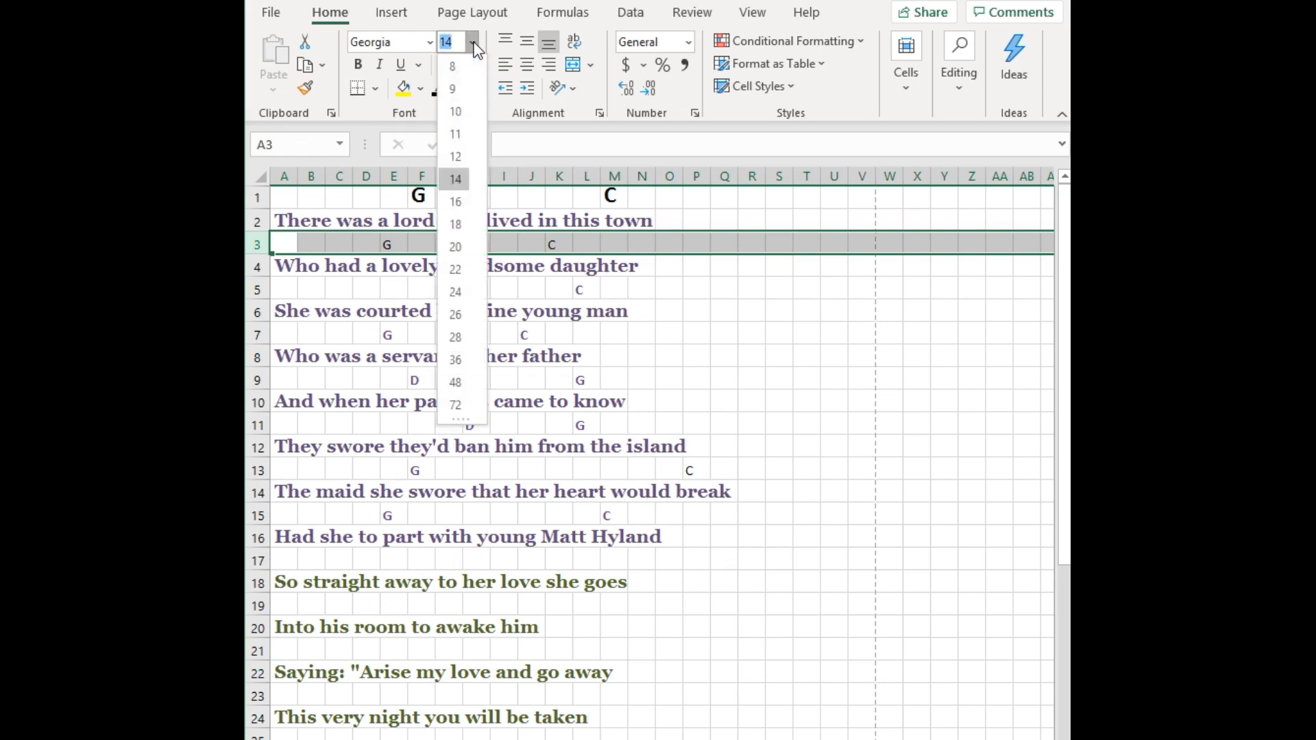
{"action": "left_click", "coordinate": [462, 181]}
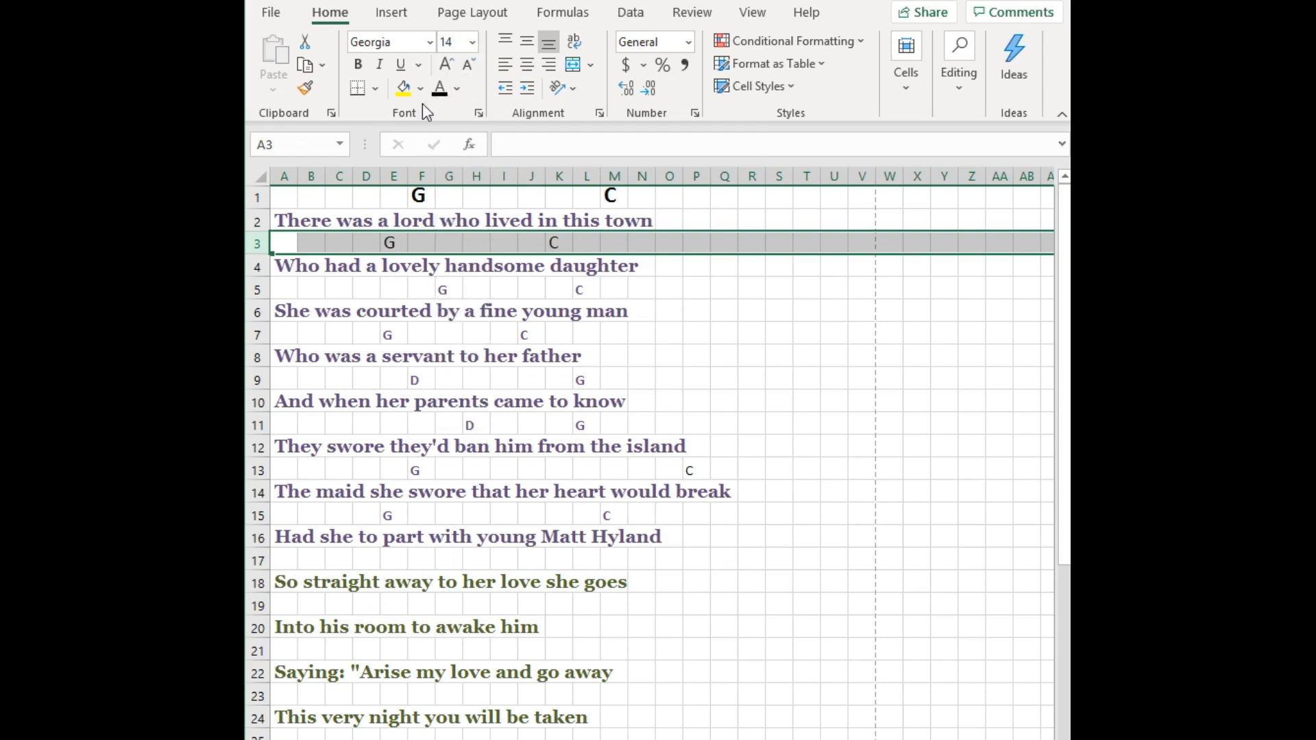
{"action": "left_click", "coordinate": [359, 65]}
{"action": "left_click", "coordinate": [422, 196]}
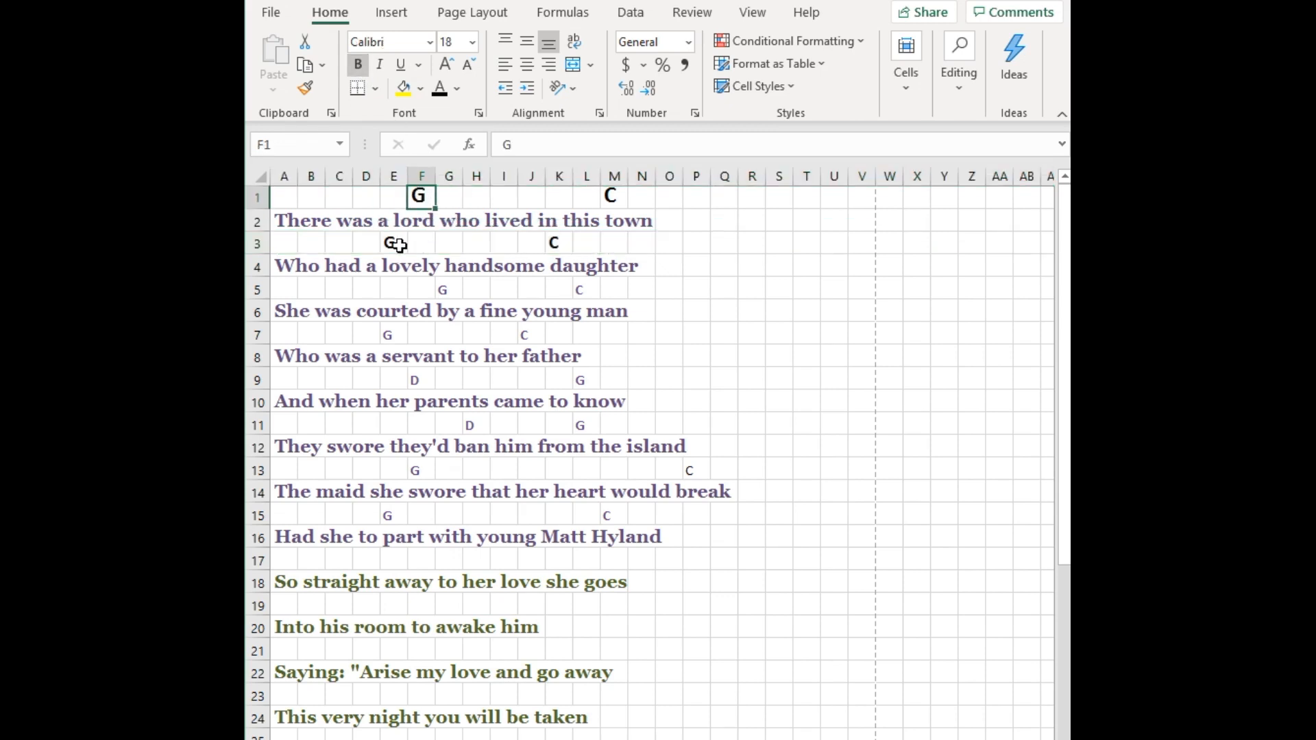
{"action": "left_click", "coordinate": [250, 243]}
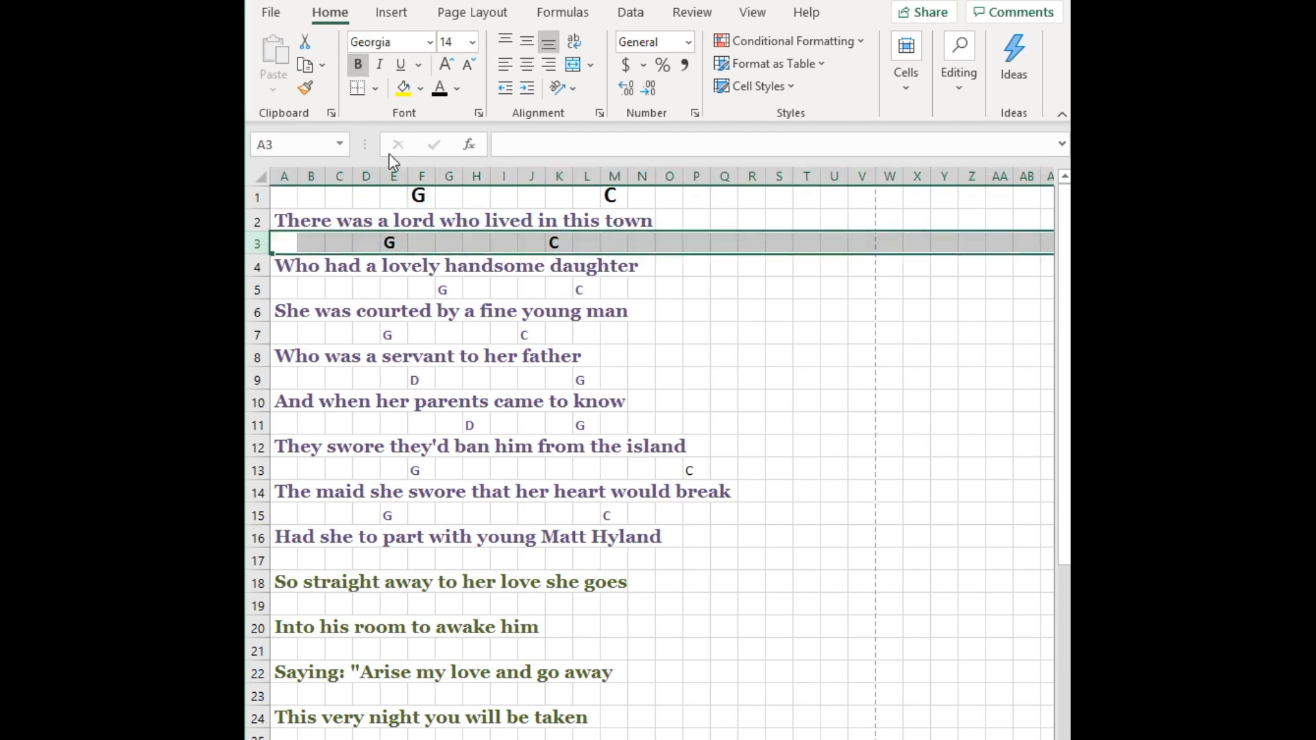
{"action": "left_click", "coordinate": [472, 42]}
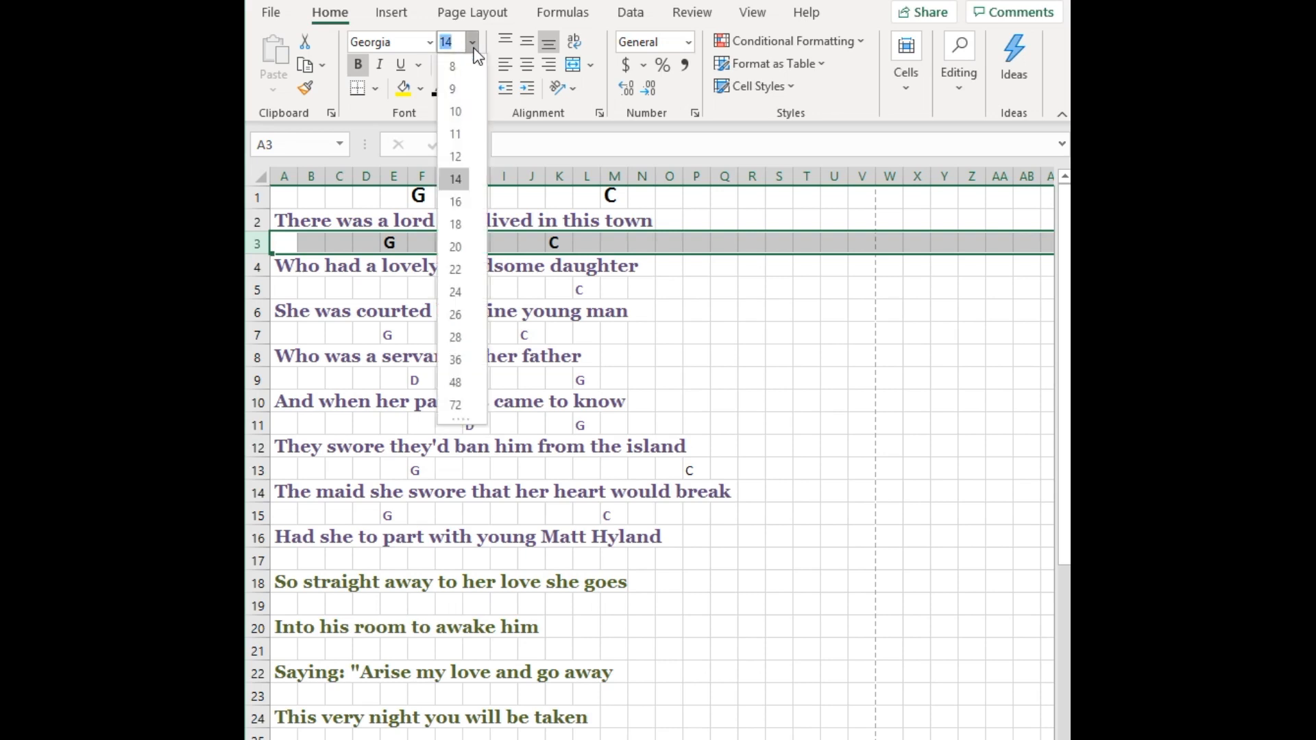
{"action": "left_click", "coordinate": [457, 227]}
{"action": "left_click", "coordinate": [421, 349]}
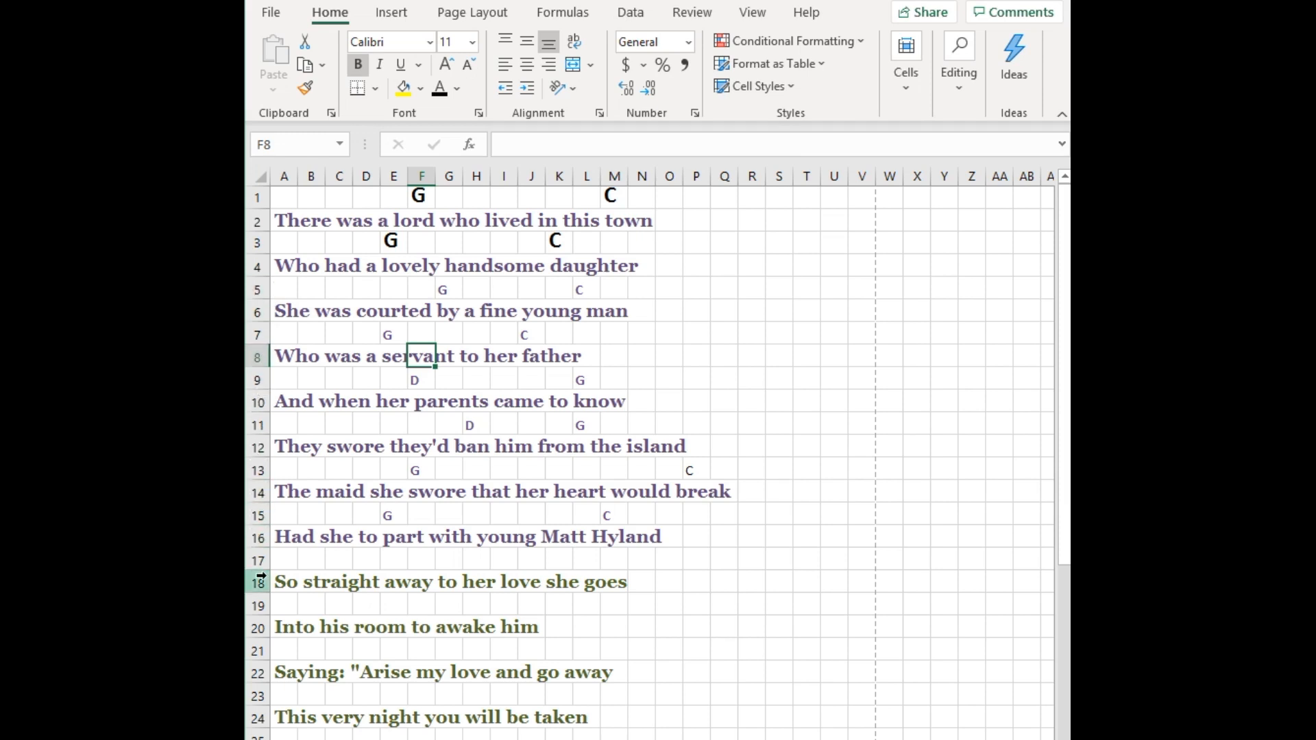
Format the remaining first-verse chord rows 5, 7, 9, 11, 13 and 15 together as black, bold text at size 18
{"action": "left_click", "coordinate": [258, 290]}
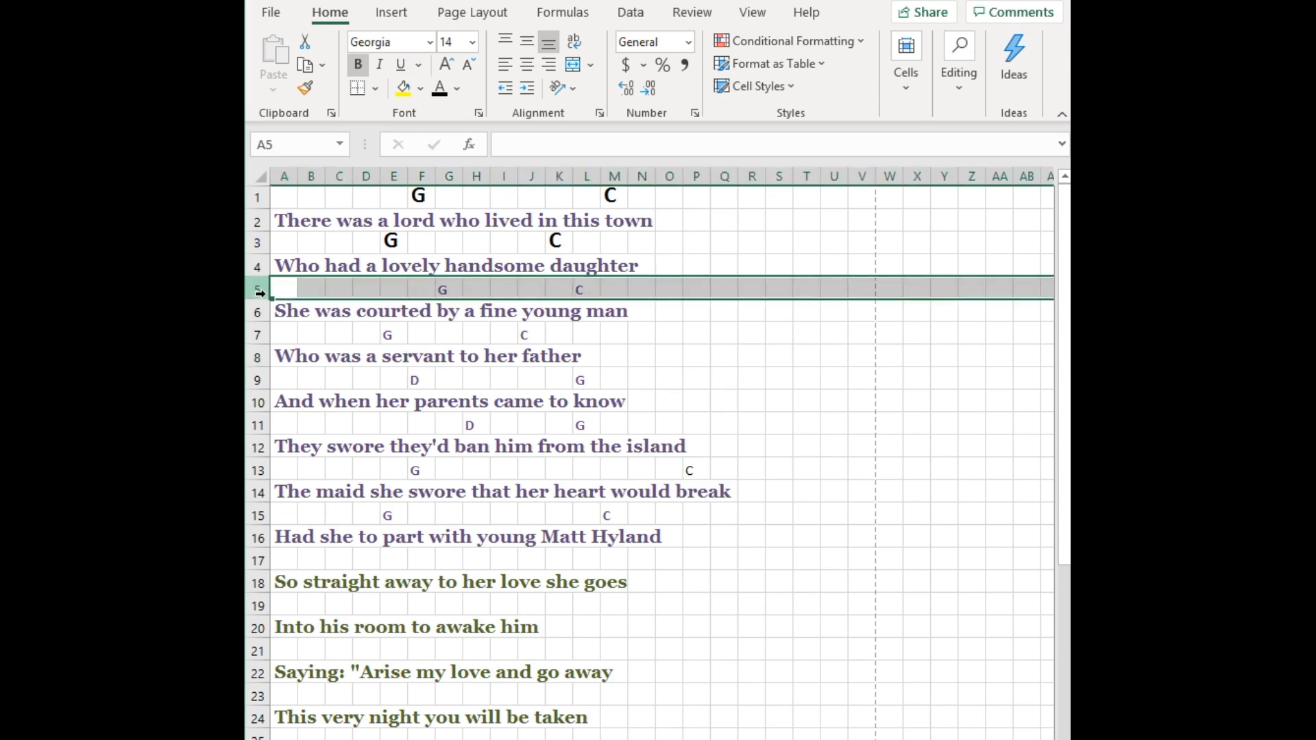
{"action": "left_click", "coordinate": [256, 335], "text": "ctrl"}
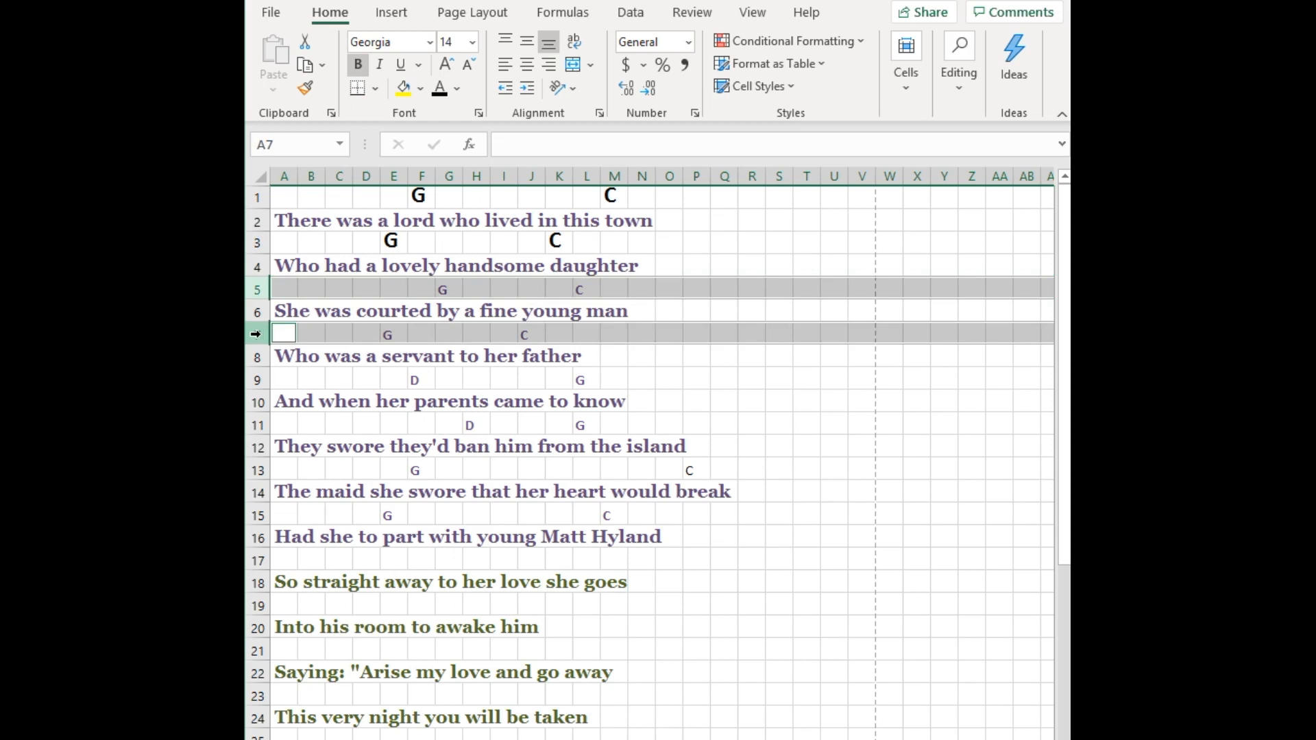
{"action": "left_click", "coordinate": [258, 382], "text": "ctrl"}
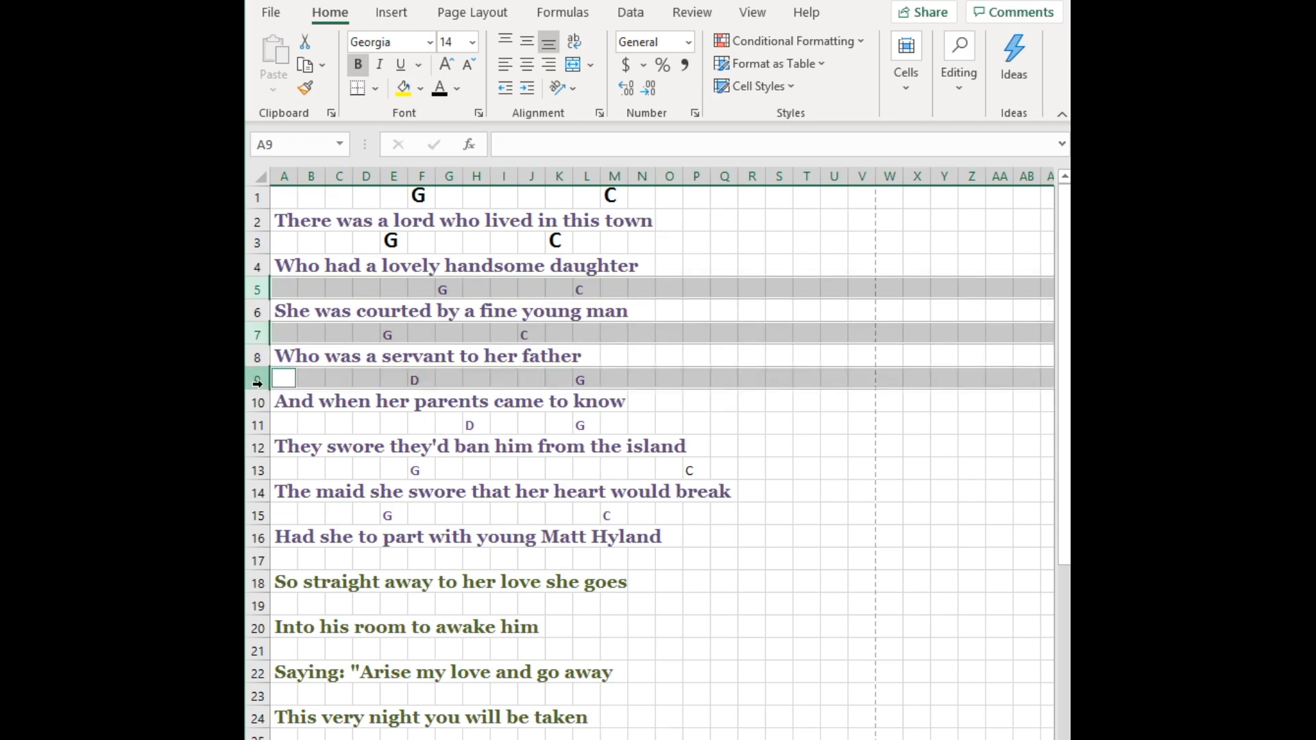
{"action": "left_click", "coordinate": [257, 424], "text": "ctrl"}
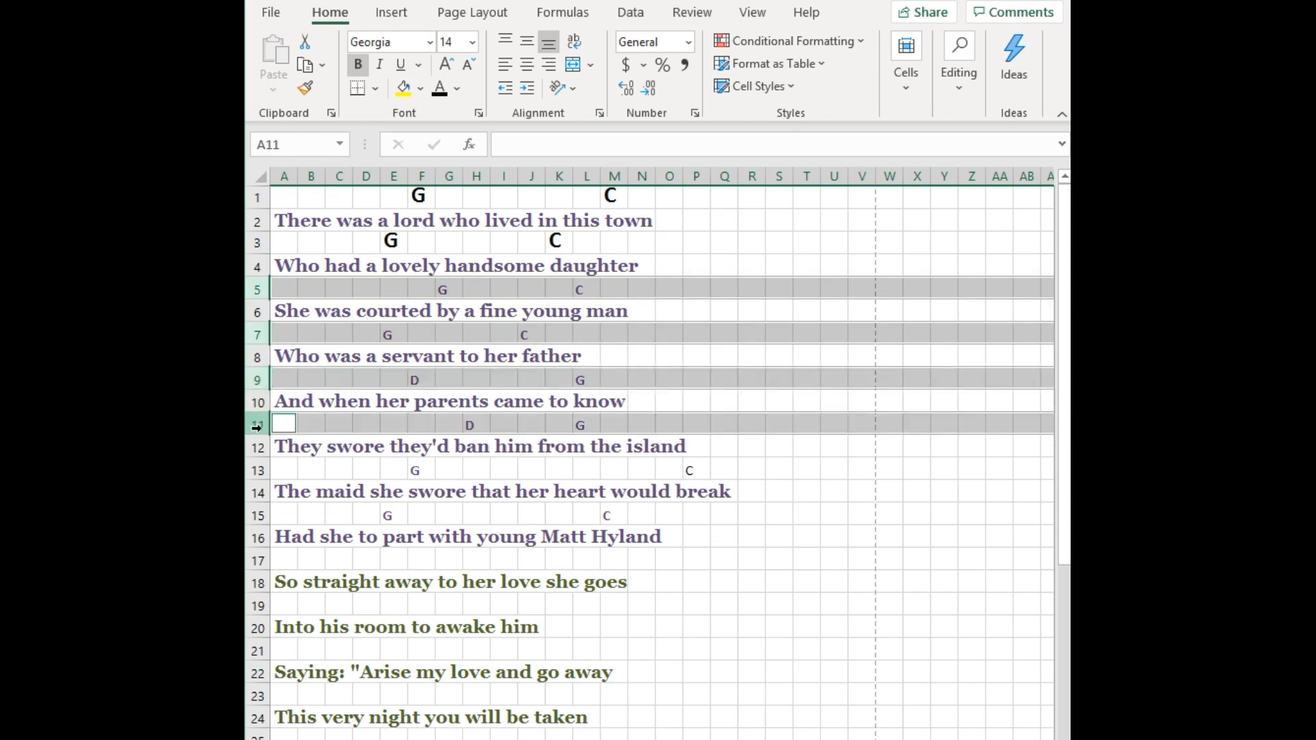
{"action": "left_click", "coordinate": [258, 470], "text": "ctrl"}
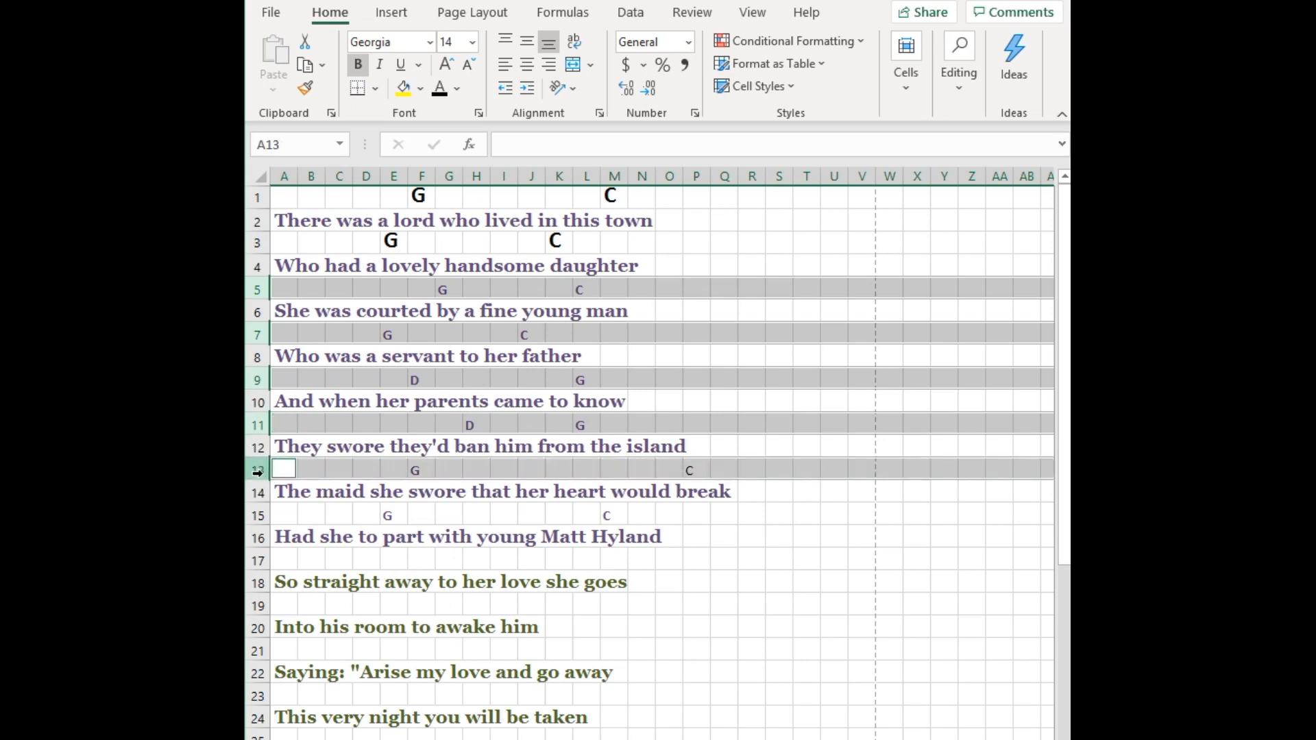
{"action": "left_click", "coordinate": [258, 515], "text": "ctrl"}
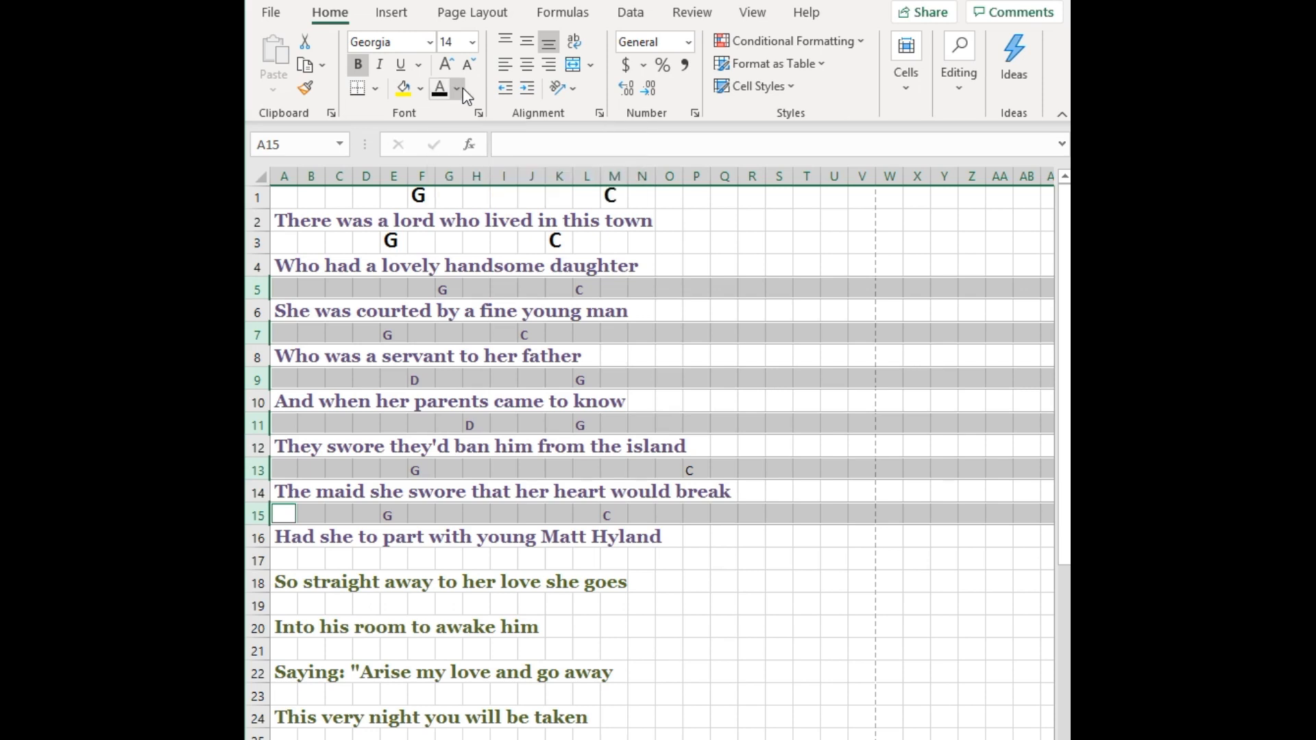
{"action": "left_click", "coordinate": [437, 97]}
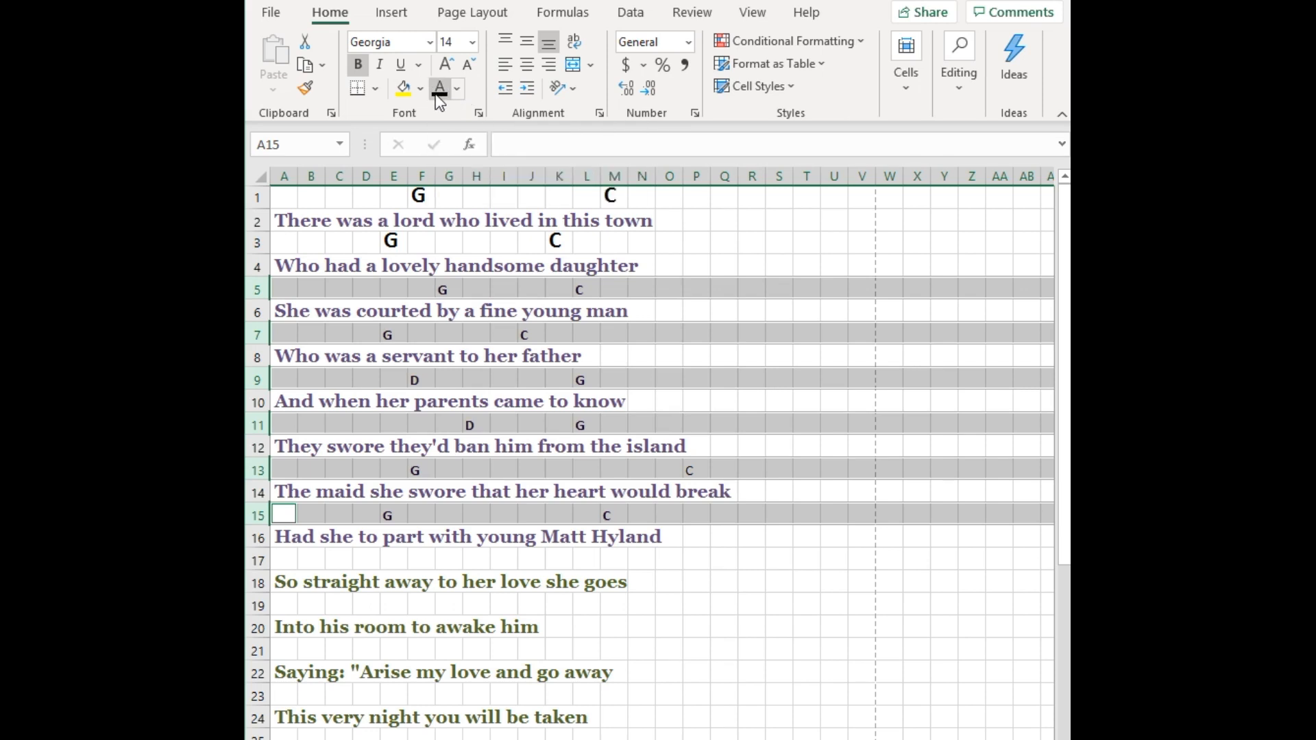
{"action": "left_click", "coordinate": [359, 69]}
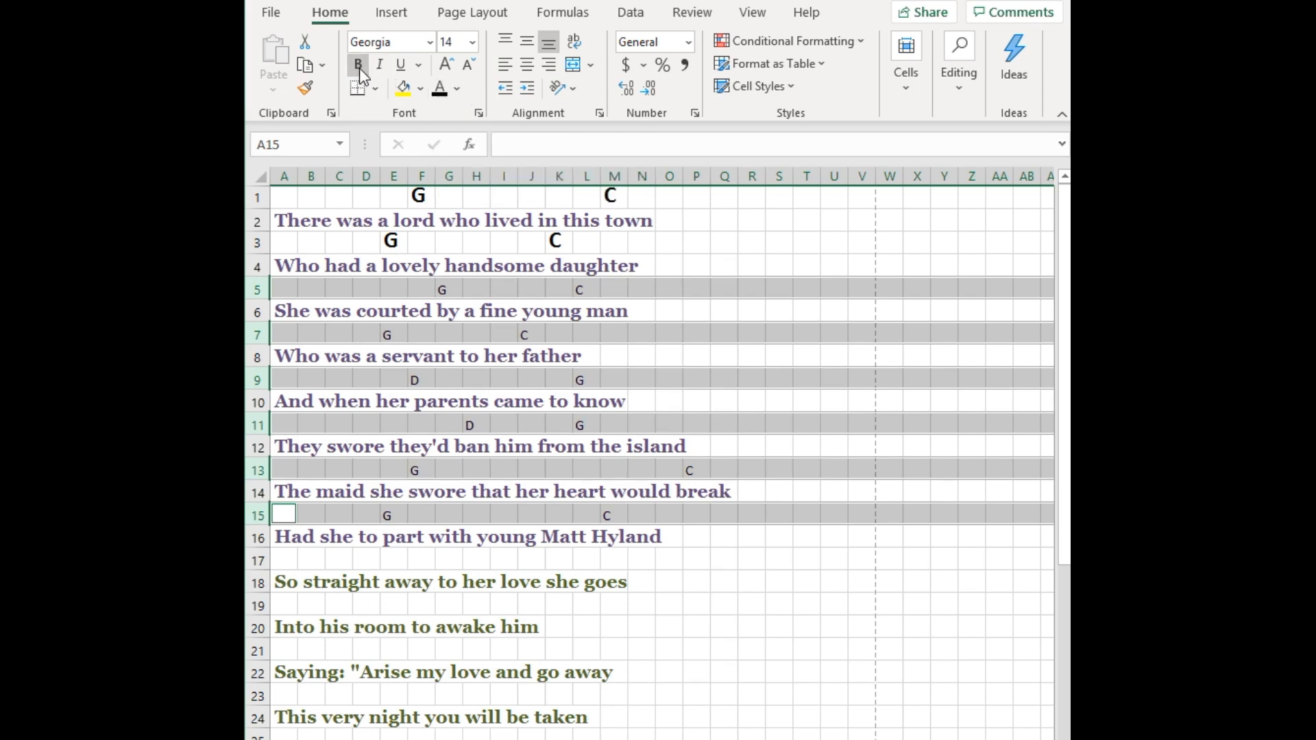
{"action": "left_click", "coordinate": [474, 42]}
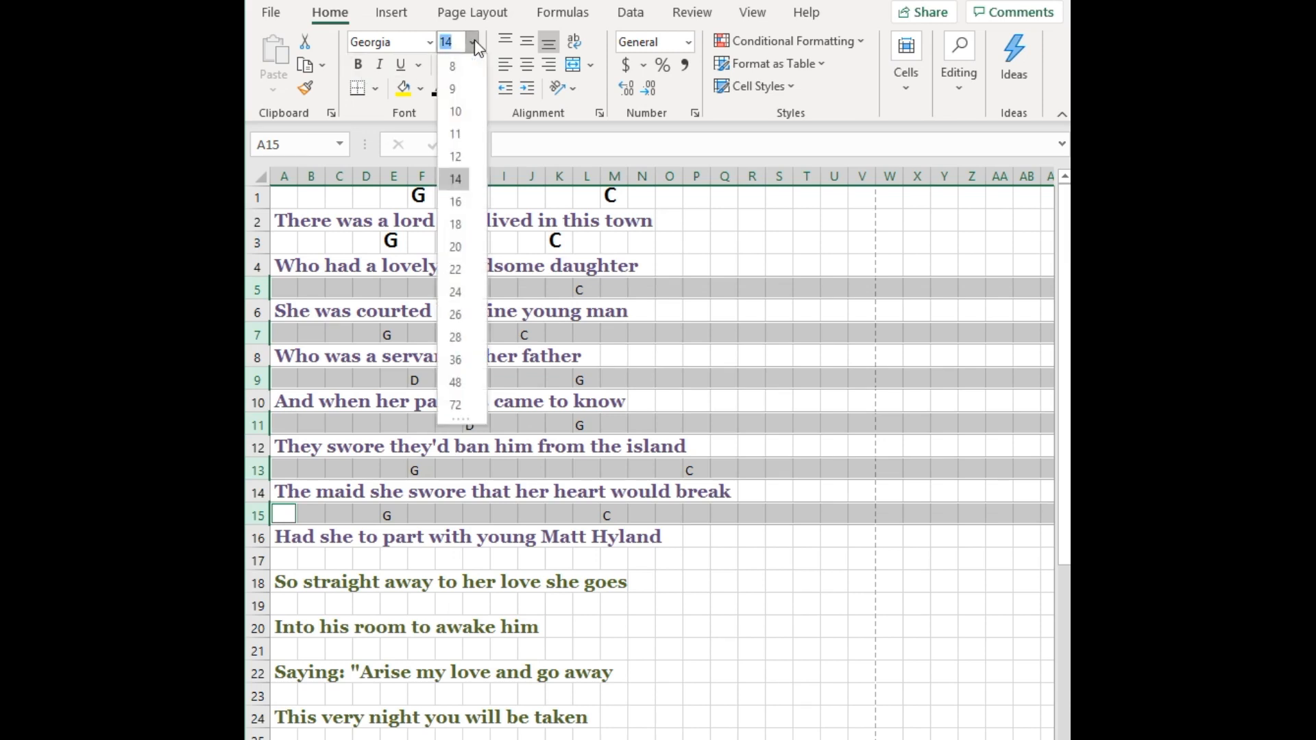
{"action": "left_click", "coordinate": [464, 219]}
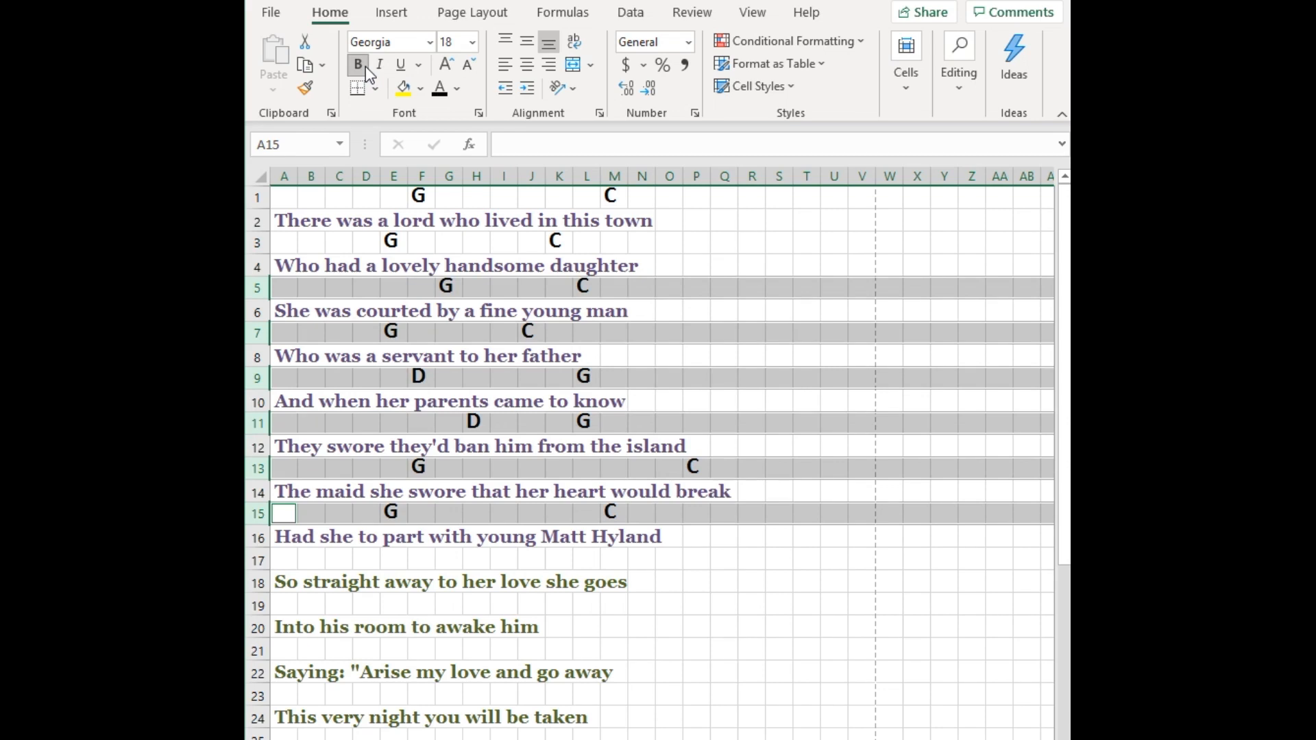
{"action": "left_click", "coordinate": [722, 646]}
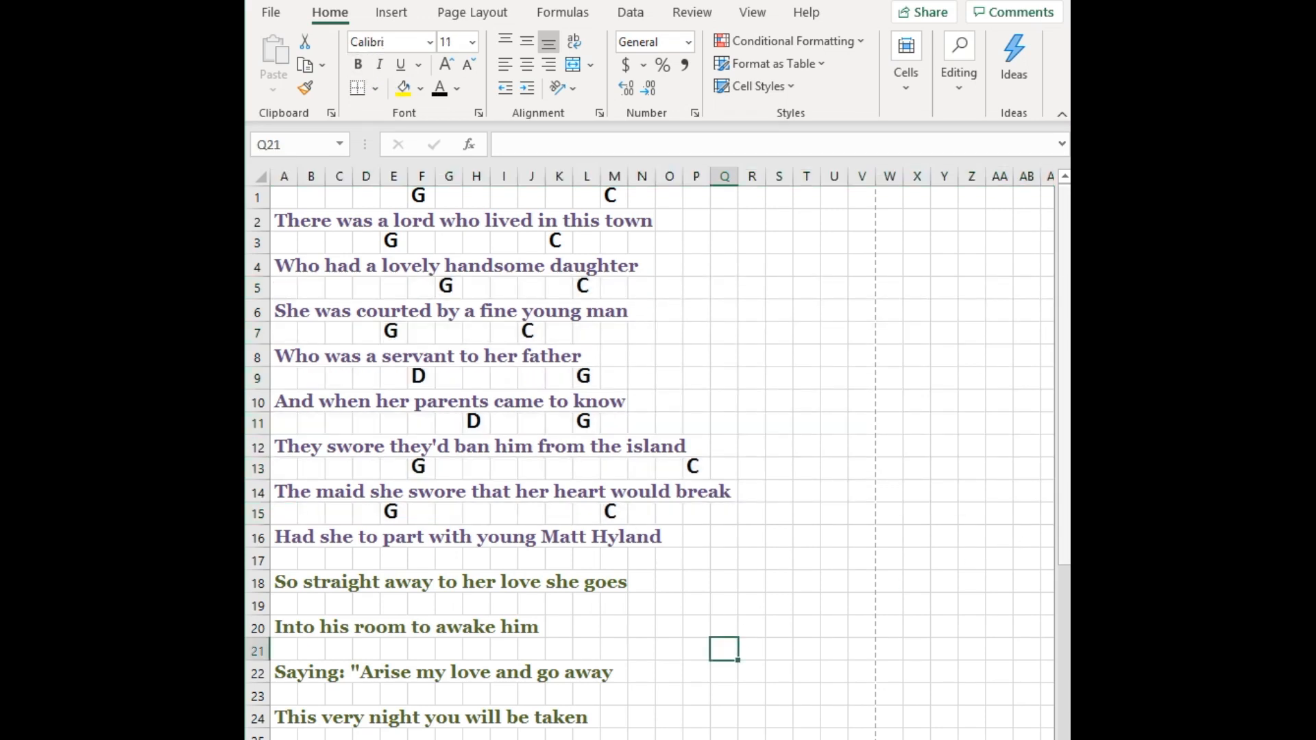
Copy the chords of row 1 into the blank row 17 above "So straight away to her love she goes"
{"action": "left_click_drag", "start_coordinate": [1066, 531], "coordinate": [1043, 509]}
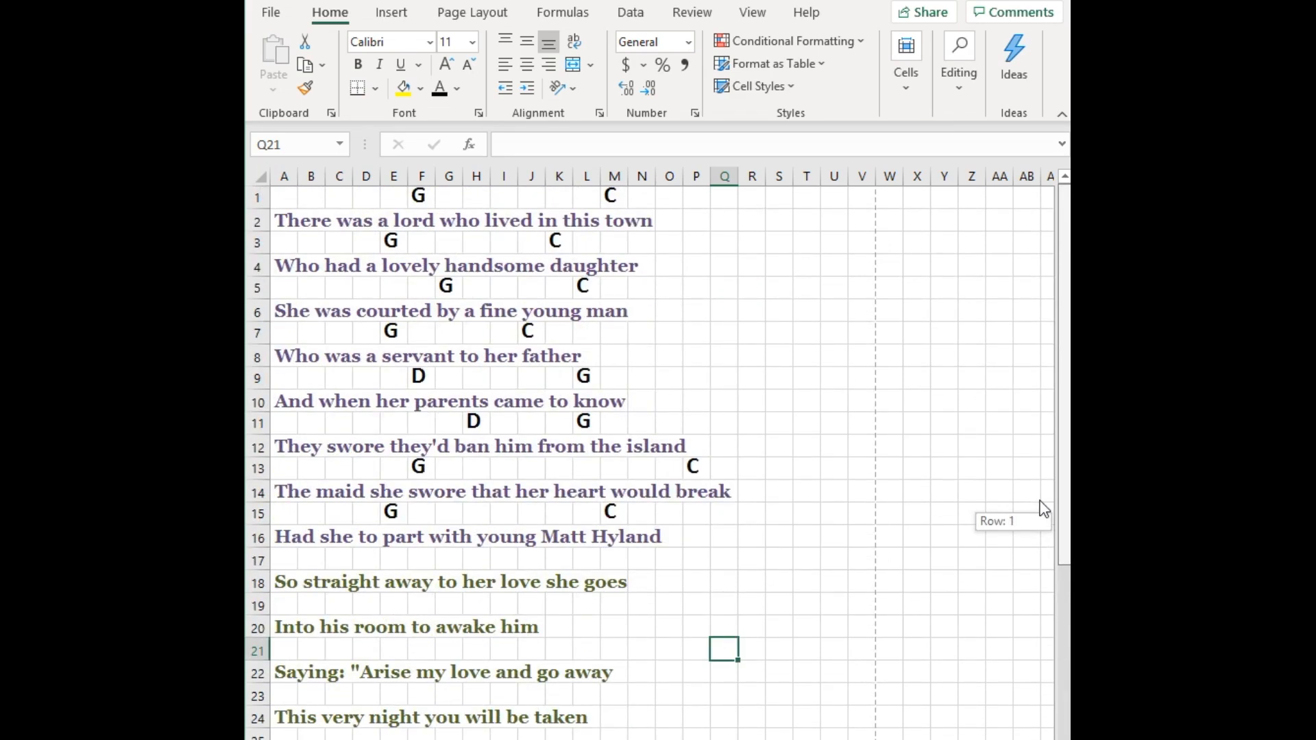
{"action": "left_click_drag", "start_coordinate": [1043, 509], "coordinate": [1045, 663]}
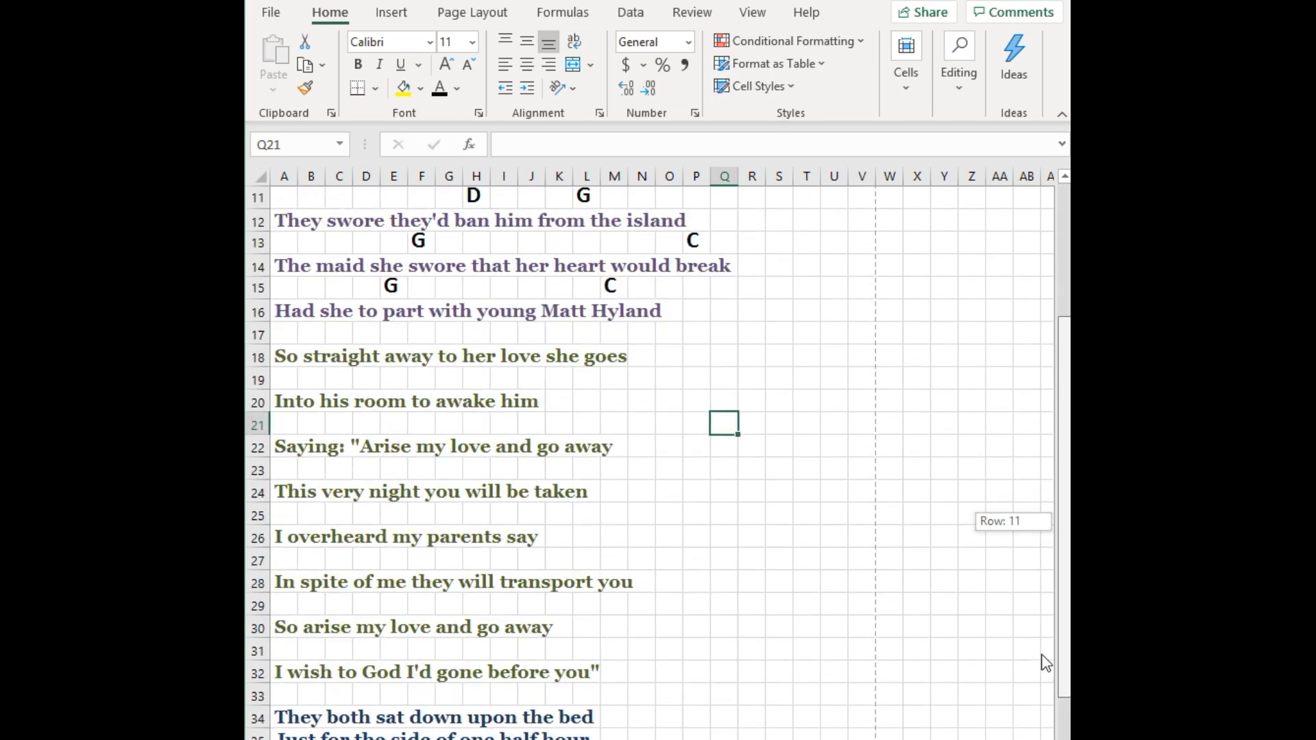
{"action": "left_click_drag", "start_coordinate": [1045, 663], "coordinate": [1069, 497]}
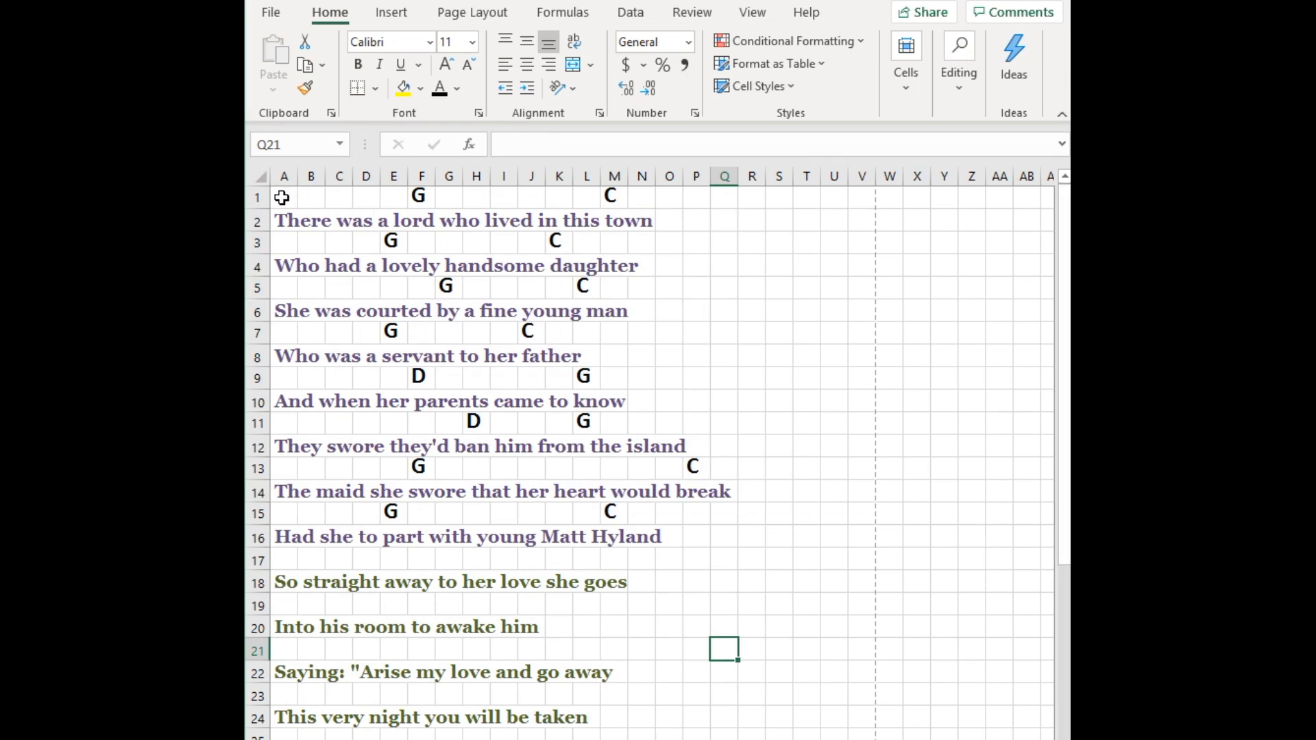
{"action": "left_click", "coordinate": [257, 197]}
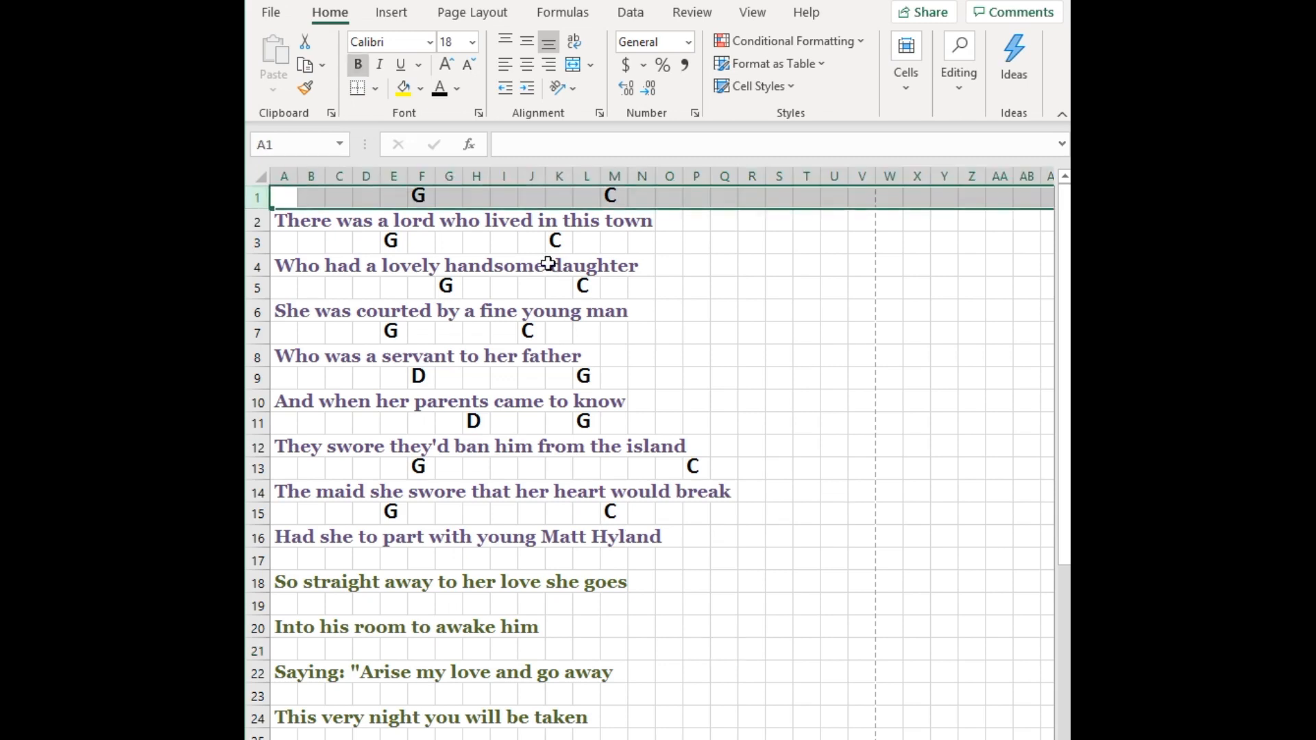
{"action": "key", "text": "ctrl+c"}
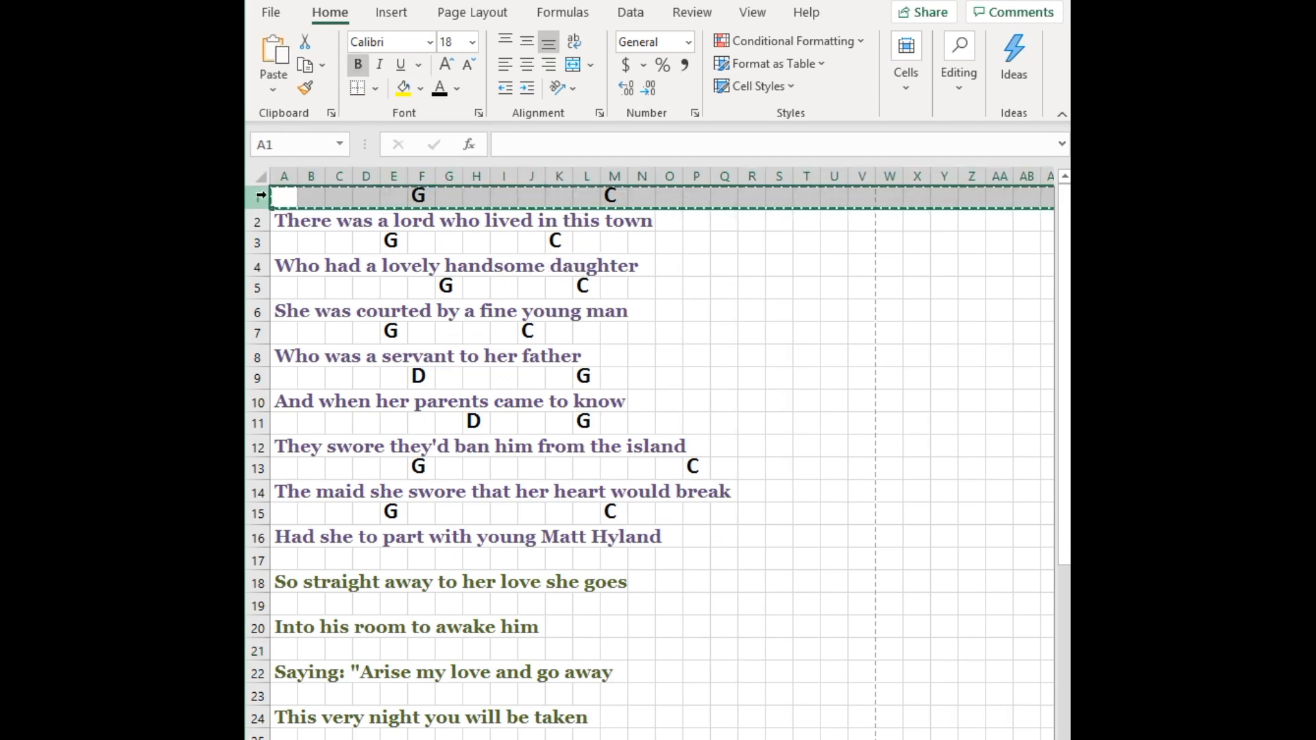
{"action": "left_click_drag", "start_coordinate": [1060, 434], "coordinate": [1065, 501]}
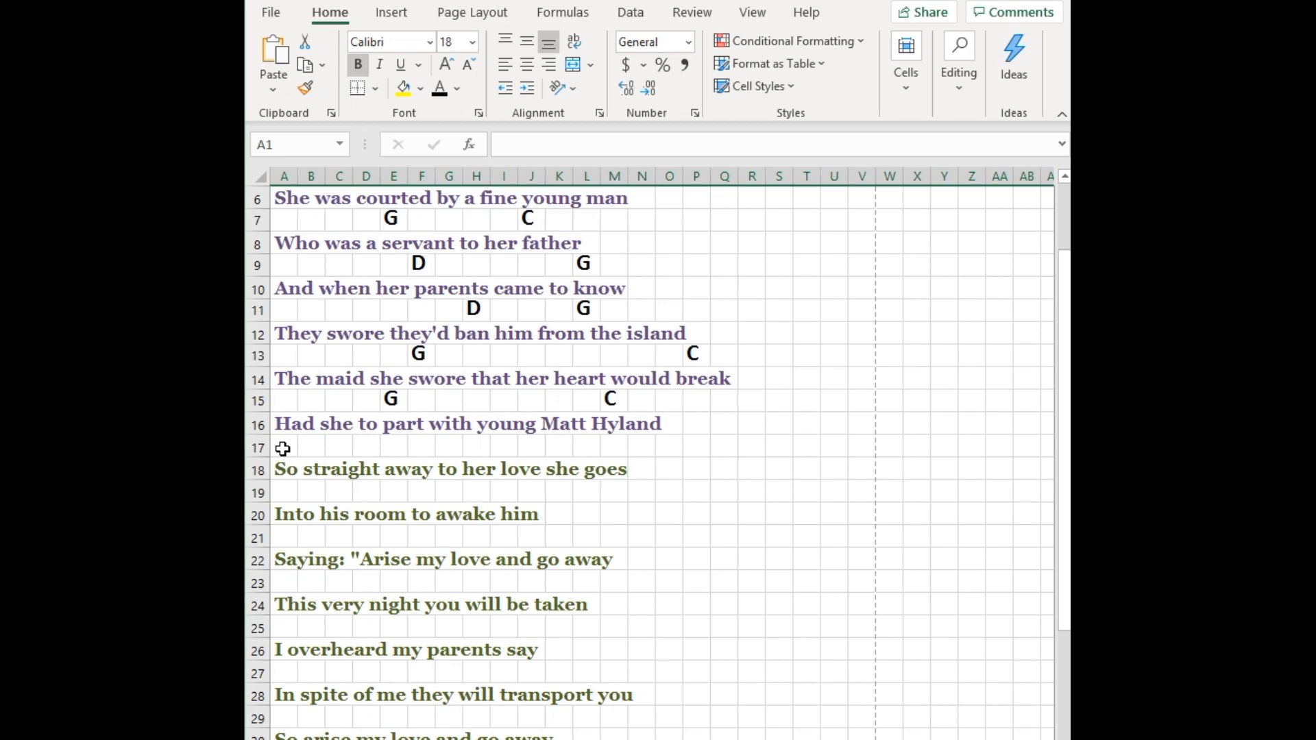
{"action": "left_click", "coordinate": [283, 449]}
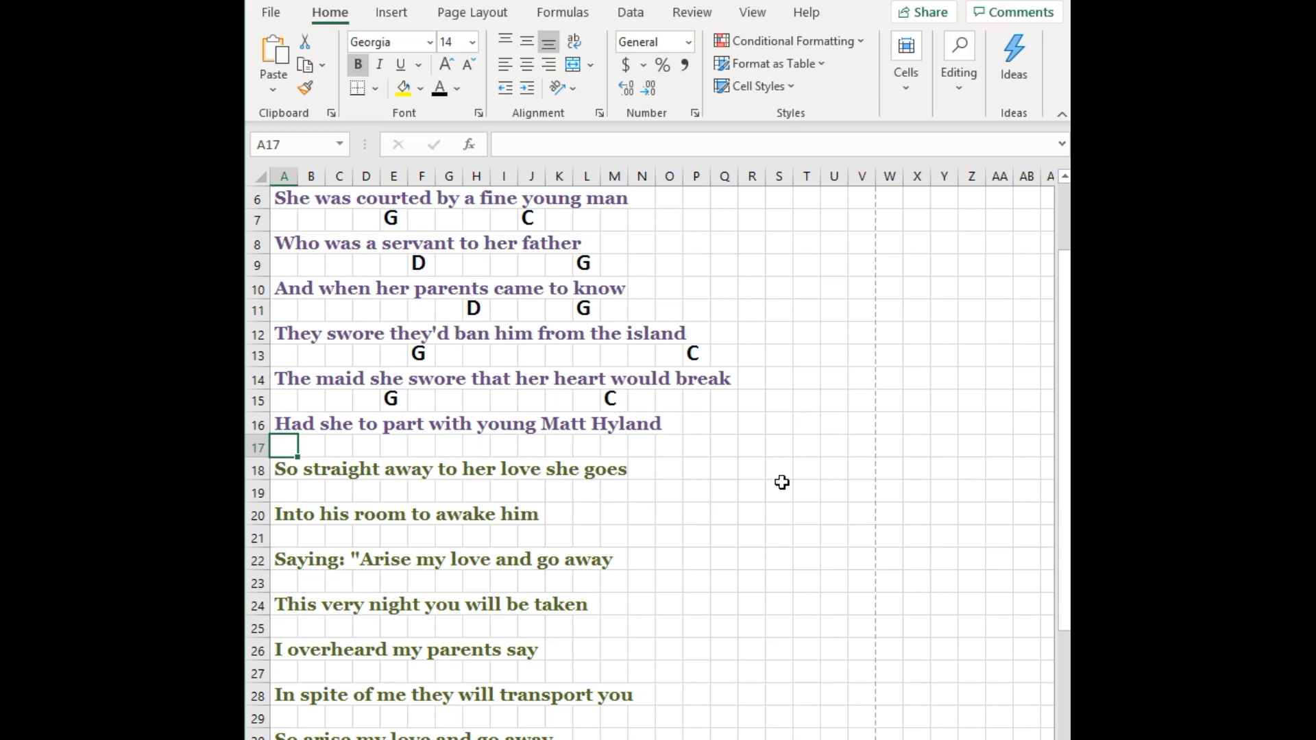
{"action": "key", "text": "ctrl+v"}
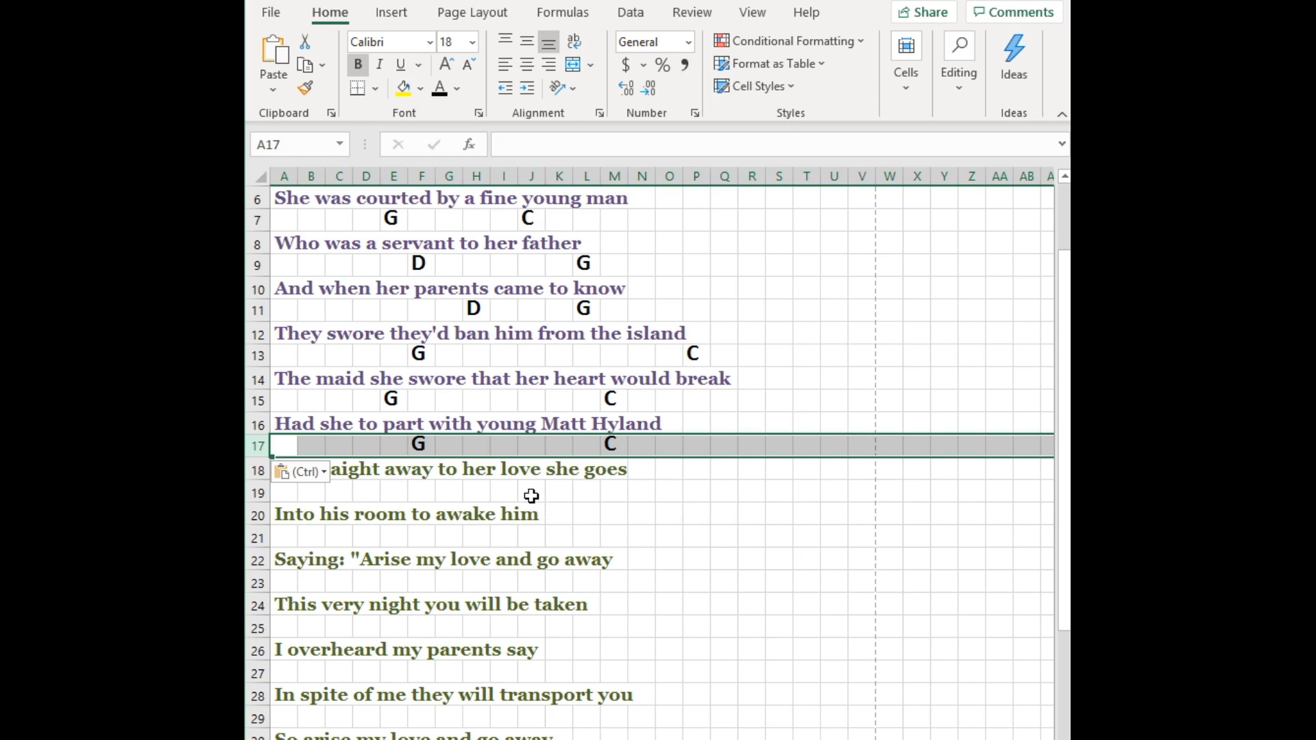
Copy the chords of row 3 into the blank row 19 above "Into his room to awake him"
{"action": "left_click_drag", "start_coordinate": [1064, 568], "coordinate": [1063, 495]}
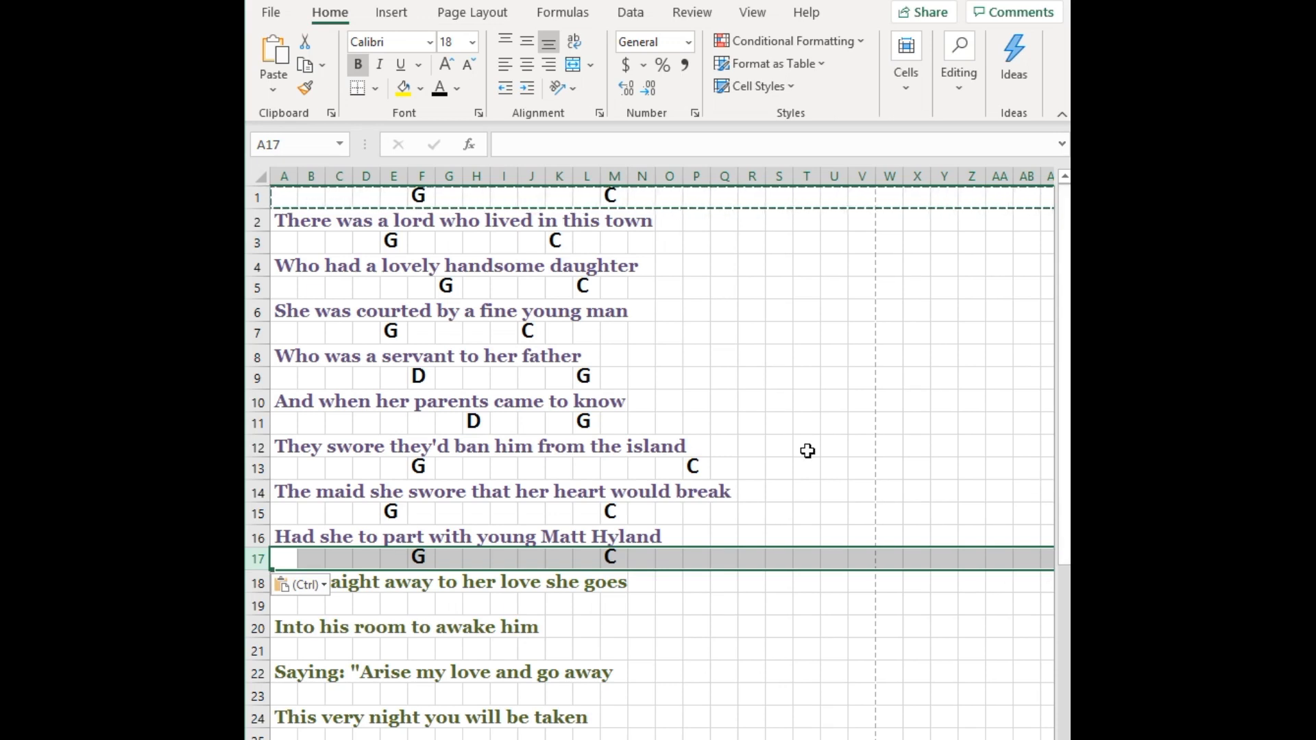
{"action": "left_click", "coordinate": [257, 244]}
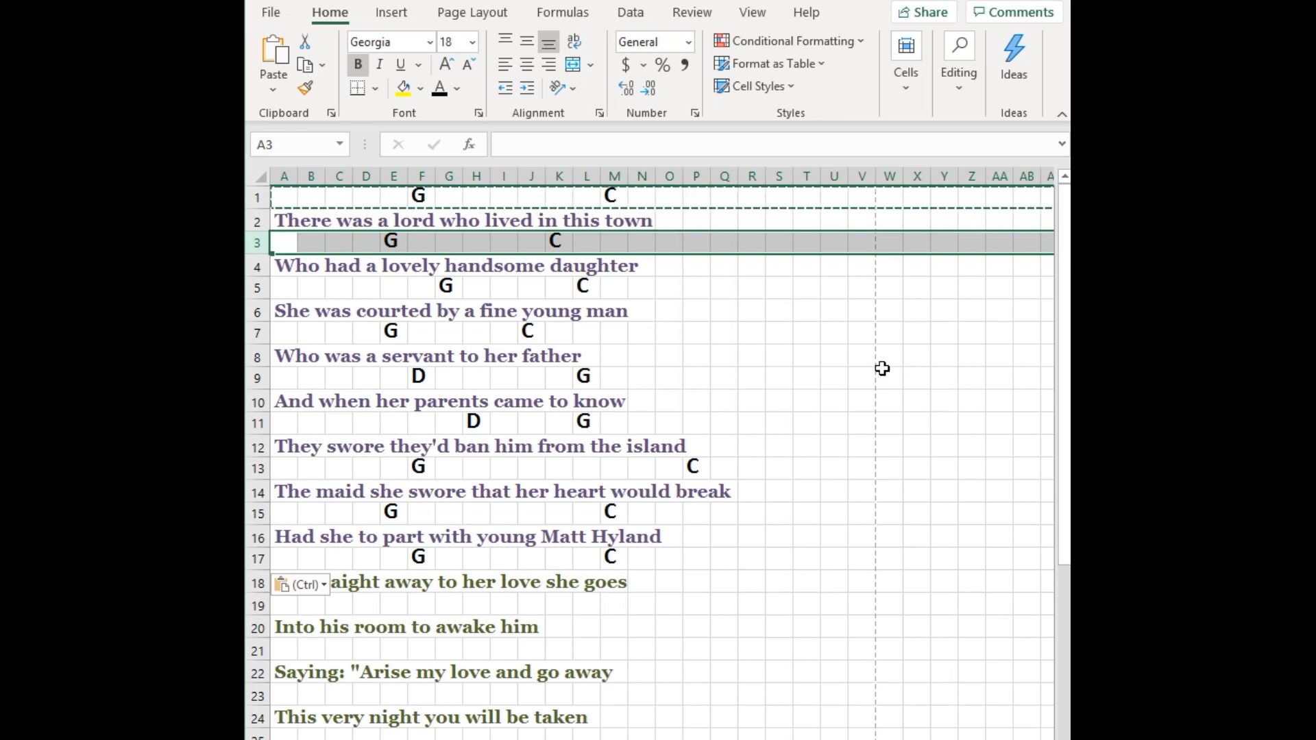
{"action": "key", "text": "ctrl+c"}
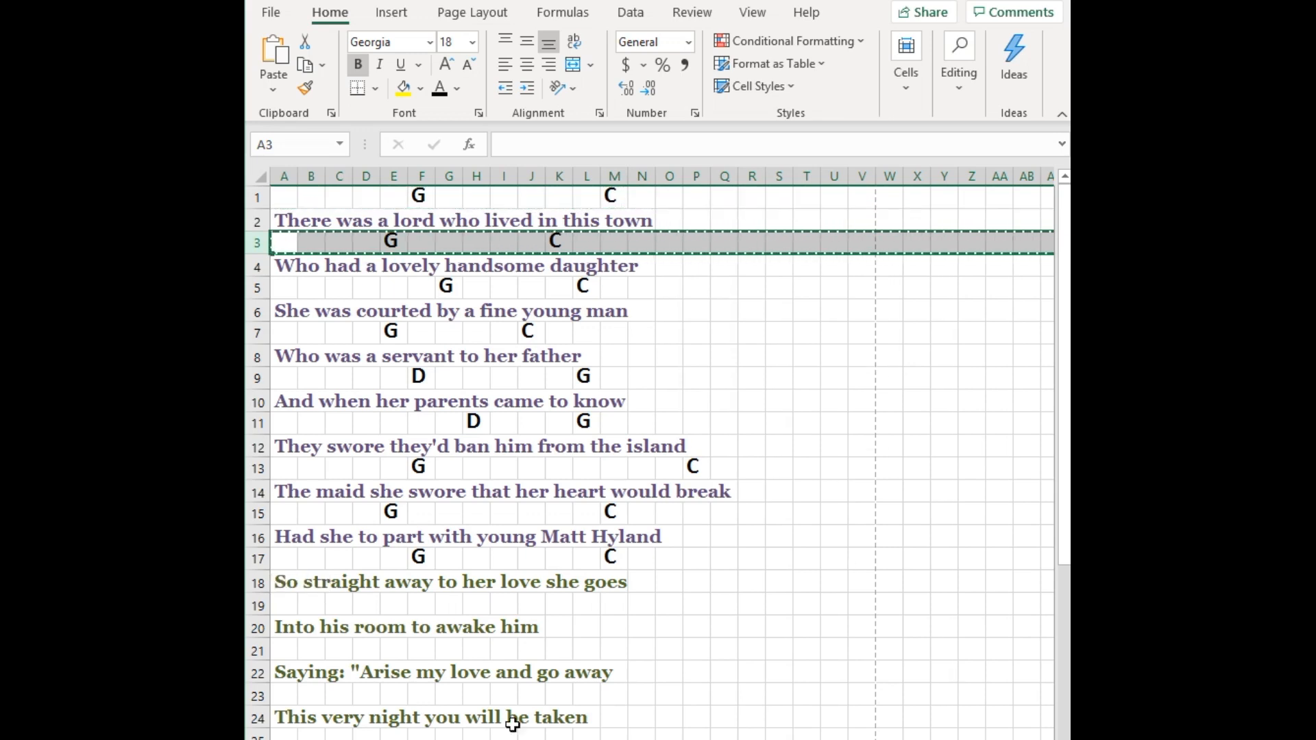
{"action": "left_click", "coordinate": [282, 607]}
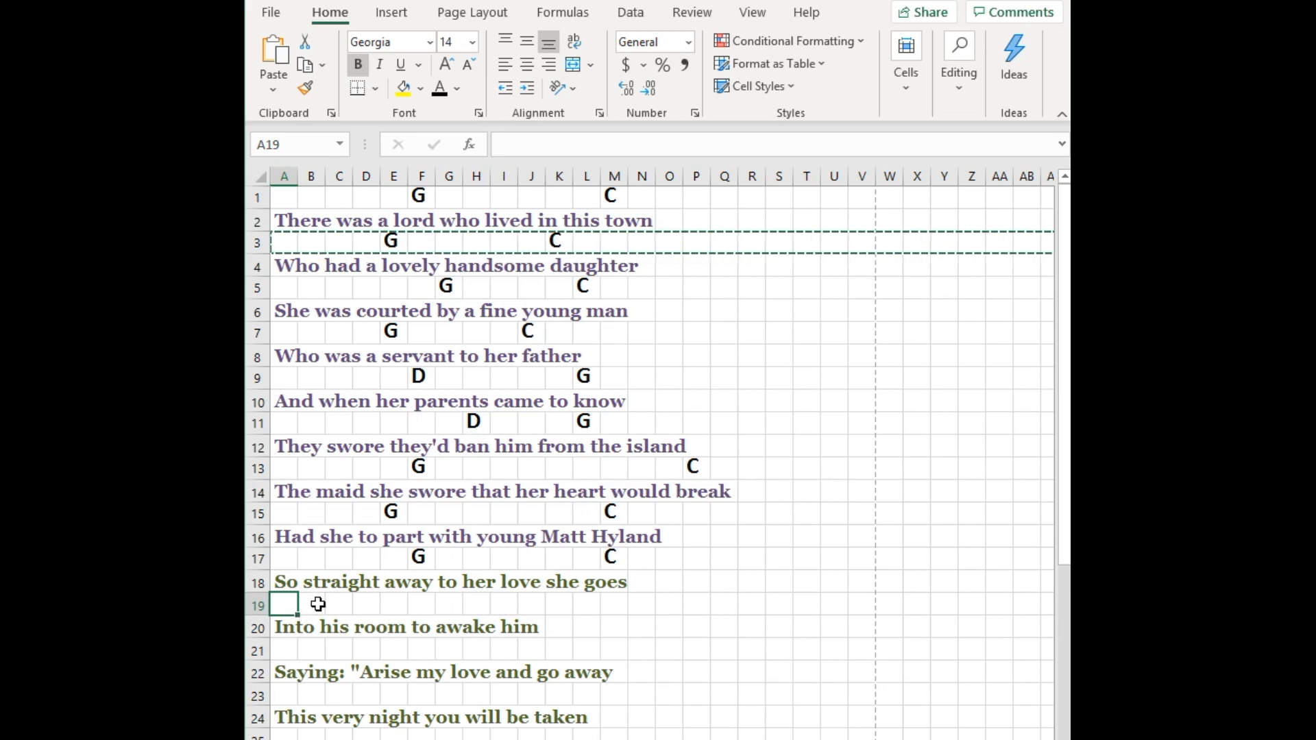
{"action": "key", "text": "ctrl+v"}
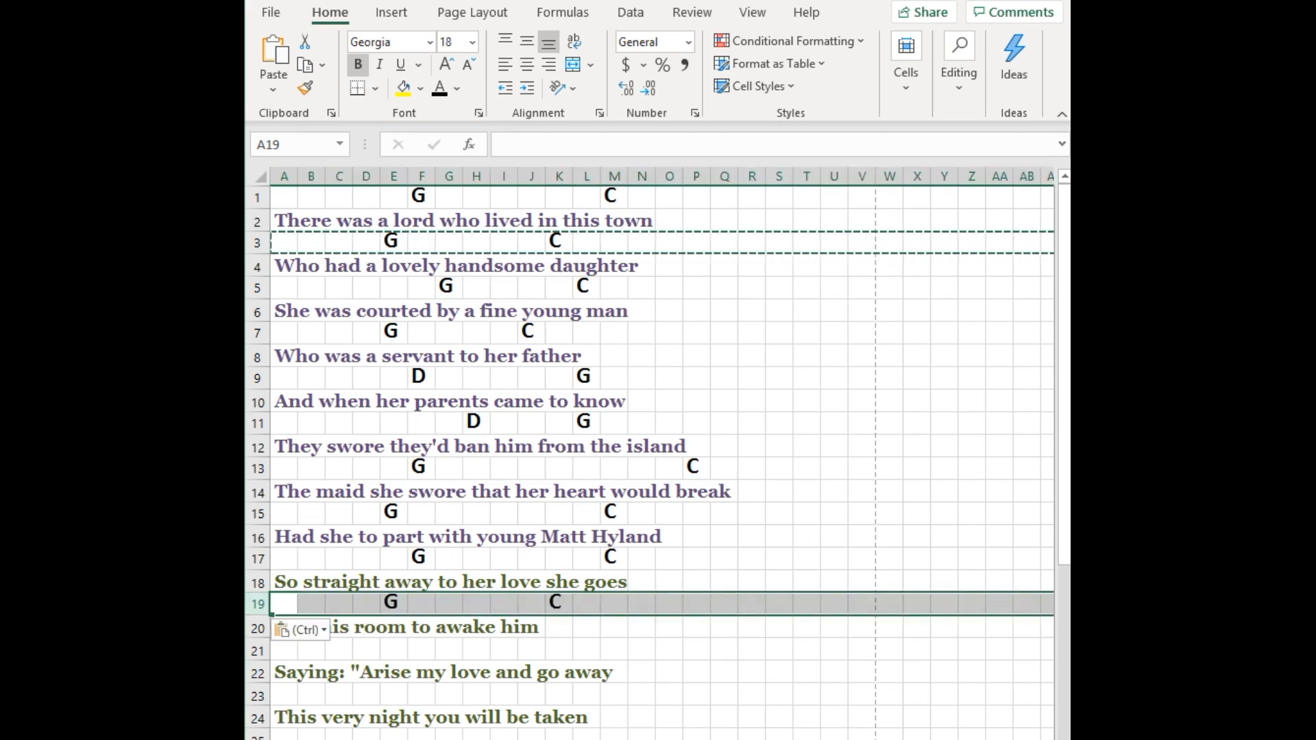
Move the G chord in row 17 from column F to column C, above "straight" in the second verse's first line
{"action": "left_click_drag", "start_coordinate": [1062, 565], "coordinate": [1058, 581]}
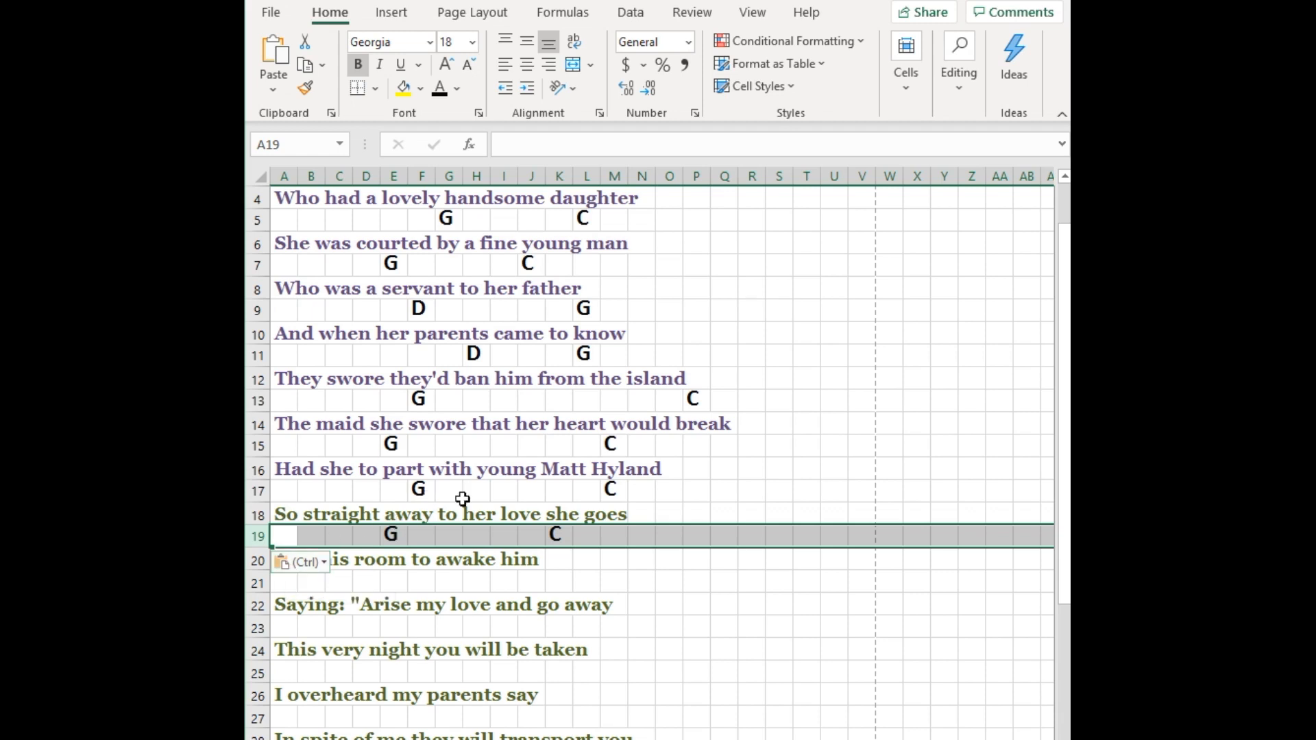
{"action": "left_click", "coordinate": [420, 492]}
{"action": "key", "text": "ctrl+c"}
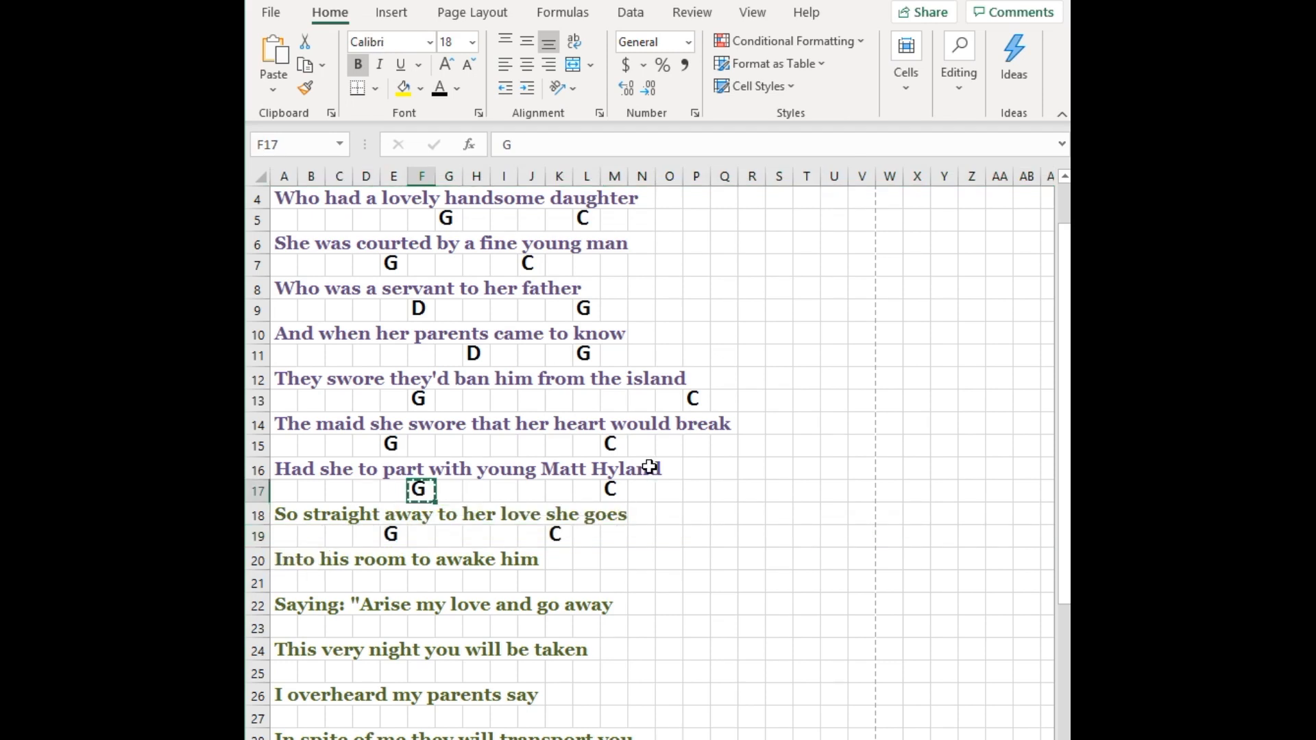
{"action": "left_click", "coordinate": [360, 500]}
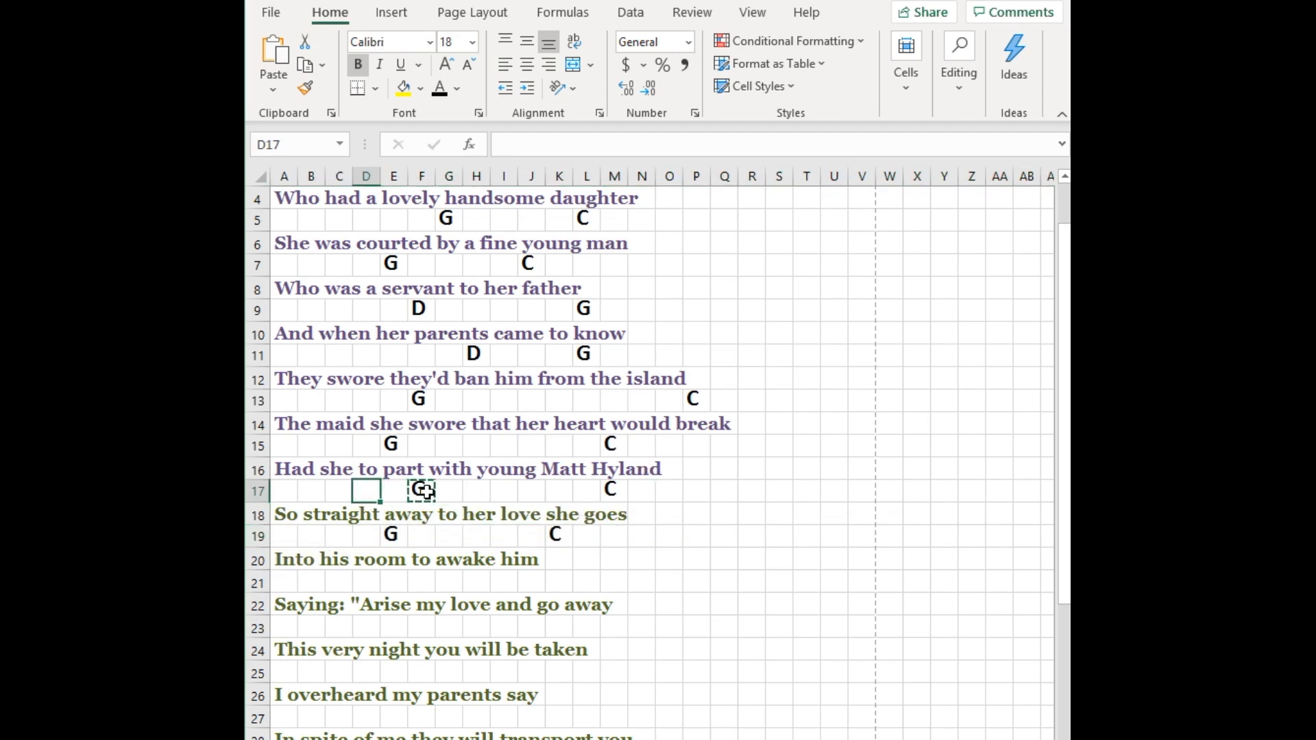
{"action": "key", "text": "ctrl+c"}
{"action": "left_click", "coordinate": [416, 488]}
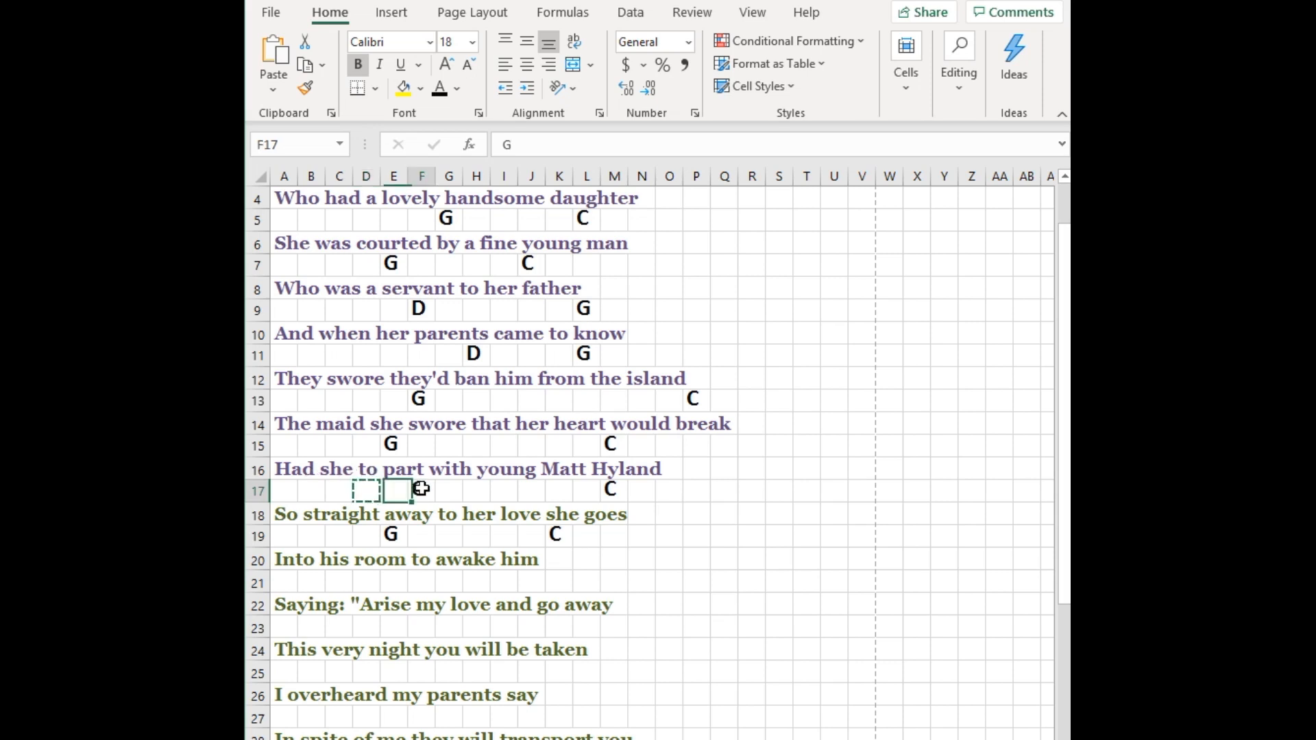
{"action": "key", "text": "ctrl+c"}
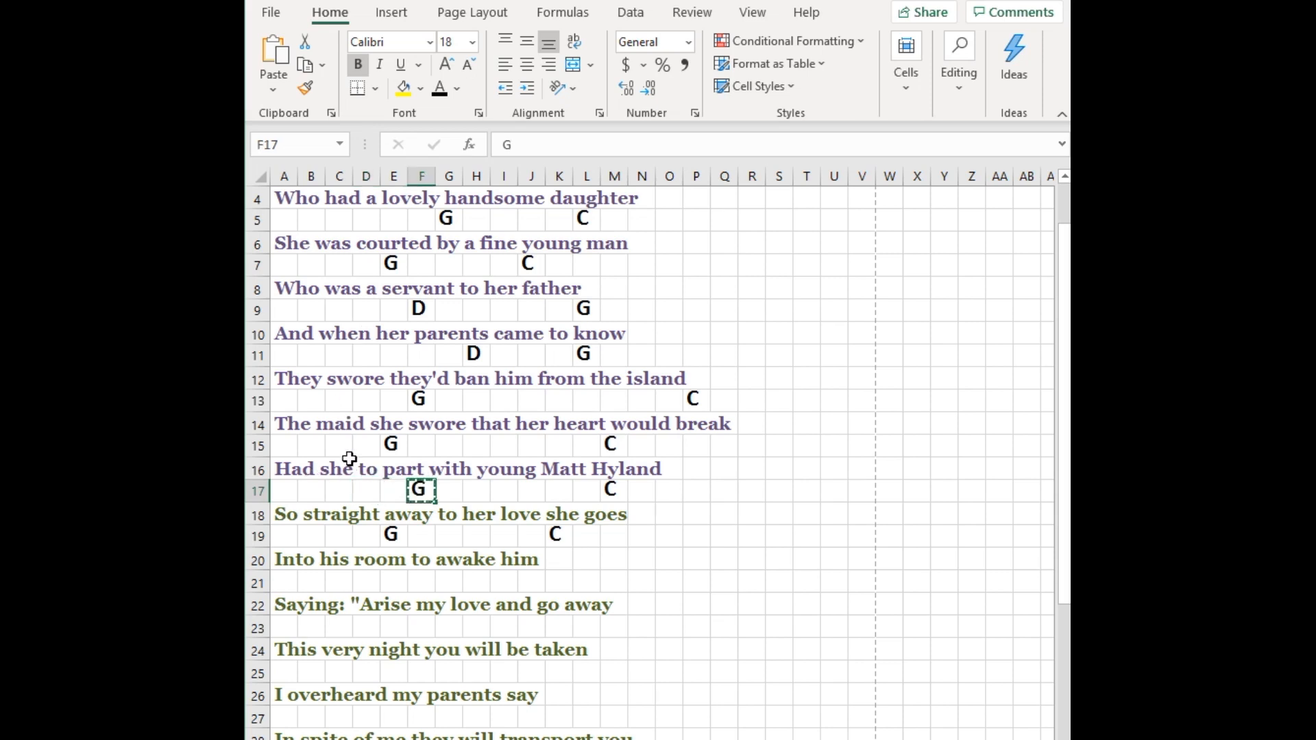
{"action": "left_click", "coordinate": [346, 490]}
{"action": "key", "text": "ctrl+v"}
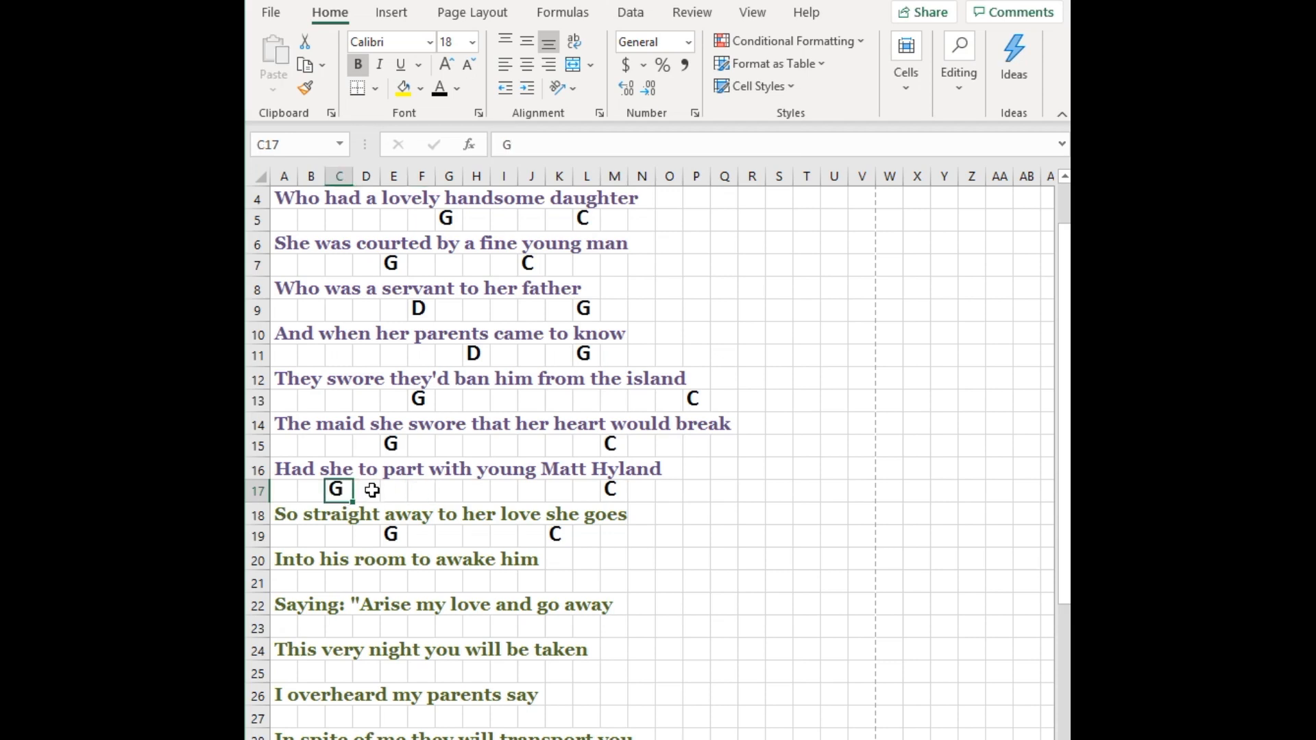
Move the C chord in row 17 from column M to column J, above "love"
{"action": "left_click", "coordinate": [613, 488]}
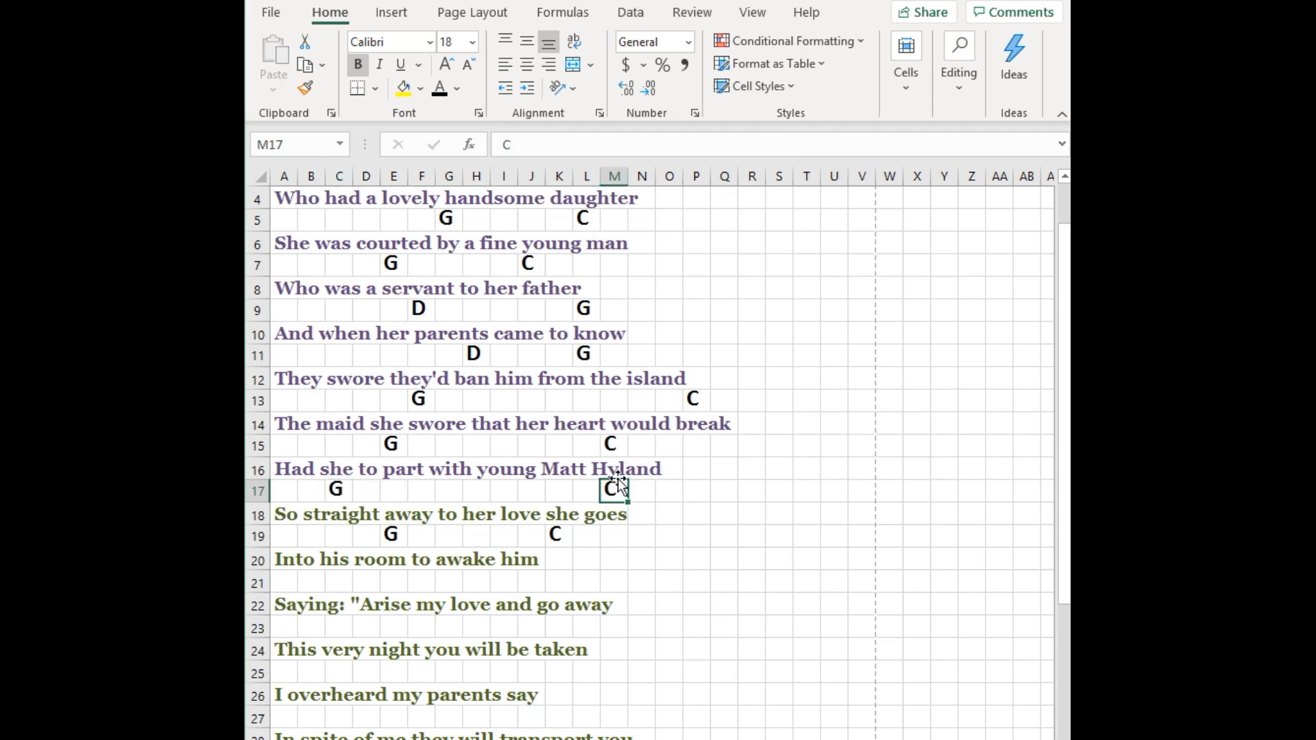
{"action": "key", "text": "ctrl+c"}
{"action": "left_click", "coordinate": [532, 491]}
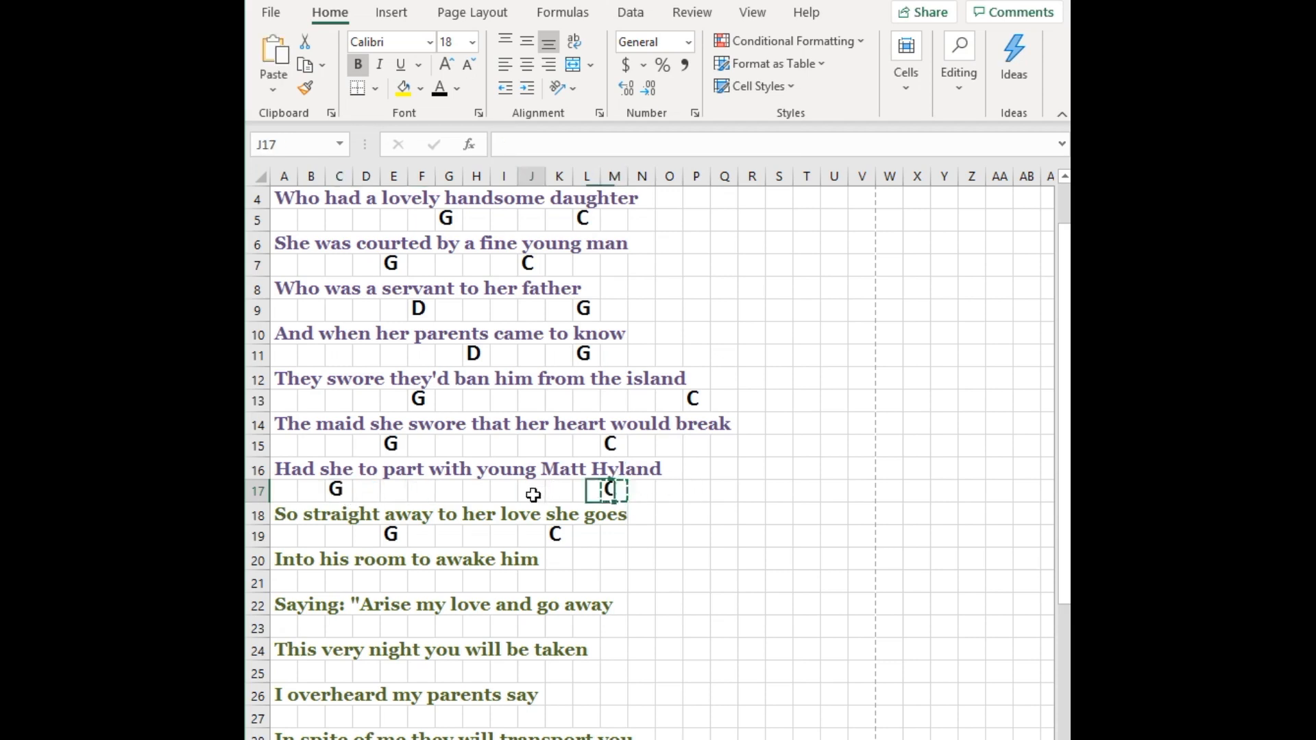
{"action": "key", "text": "ctrl+v"}
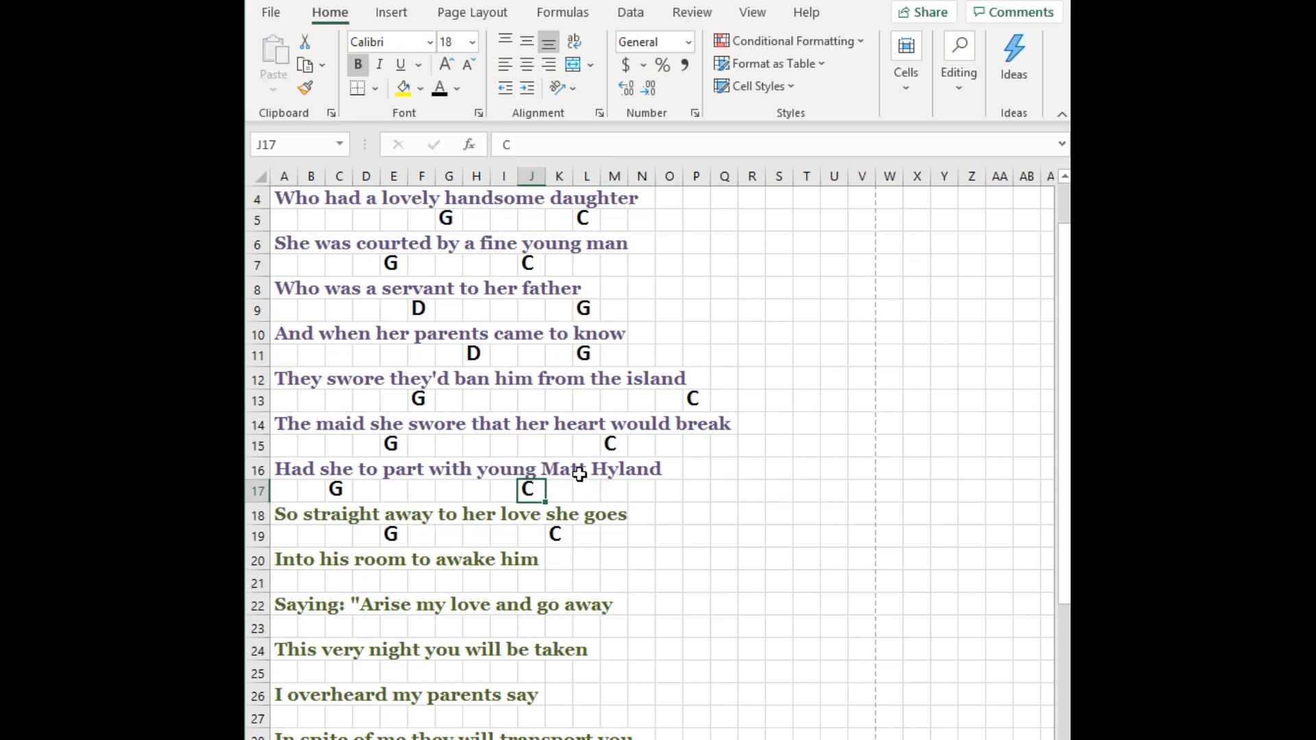
Copy the chords of row 5 into the blank row 21 above "Saying: "Arise my love and go away"
{"action": "left_click_drag", "start_coordinate": [1066, 542], "coordinate": [1067, 544]}
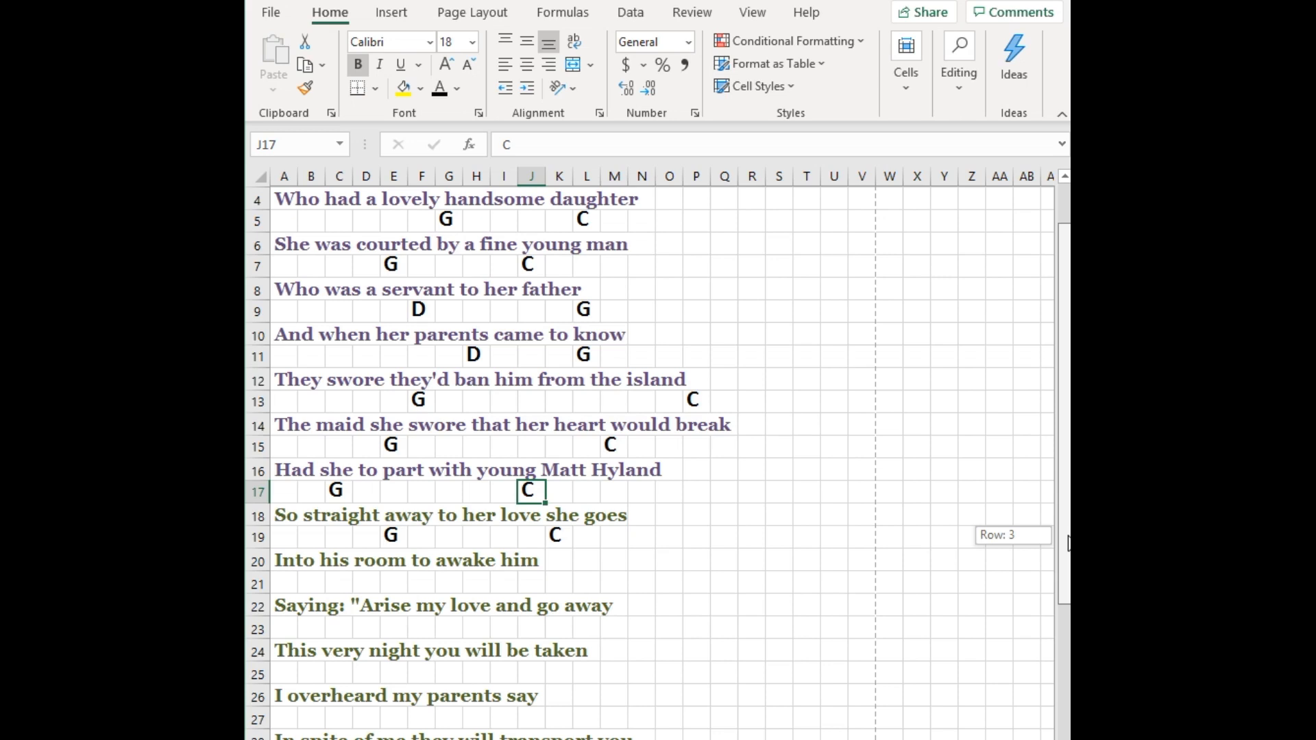
{"action": "left_click_drag", "start_coordinate": [1067, 543], "coordinate": [1067, 458]}
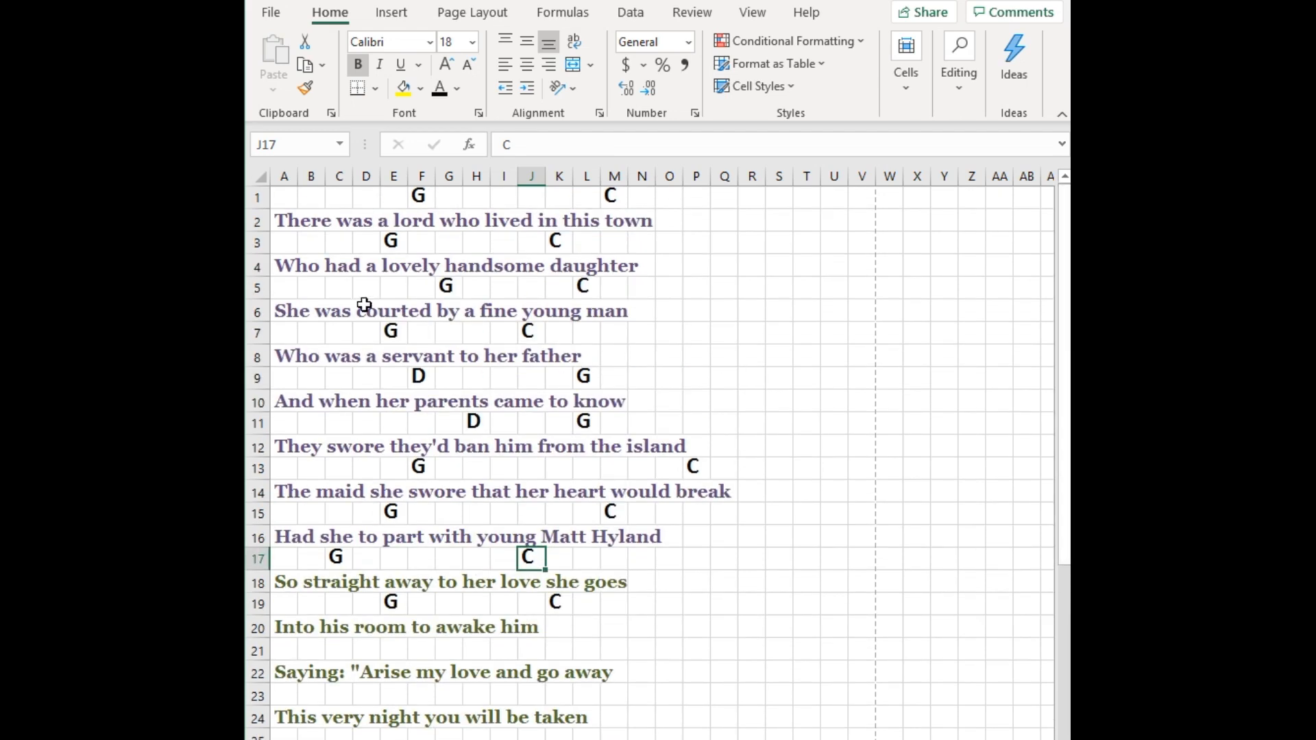
{"action": "left_click", "coordinate": [258, 287]}
{"action": "key", "text": "ctrl+c"}
{"action": "left_click", "coordinate": [274, 649]}
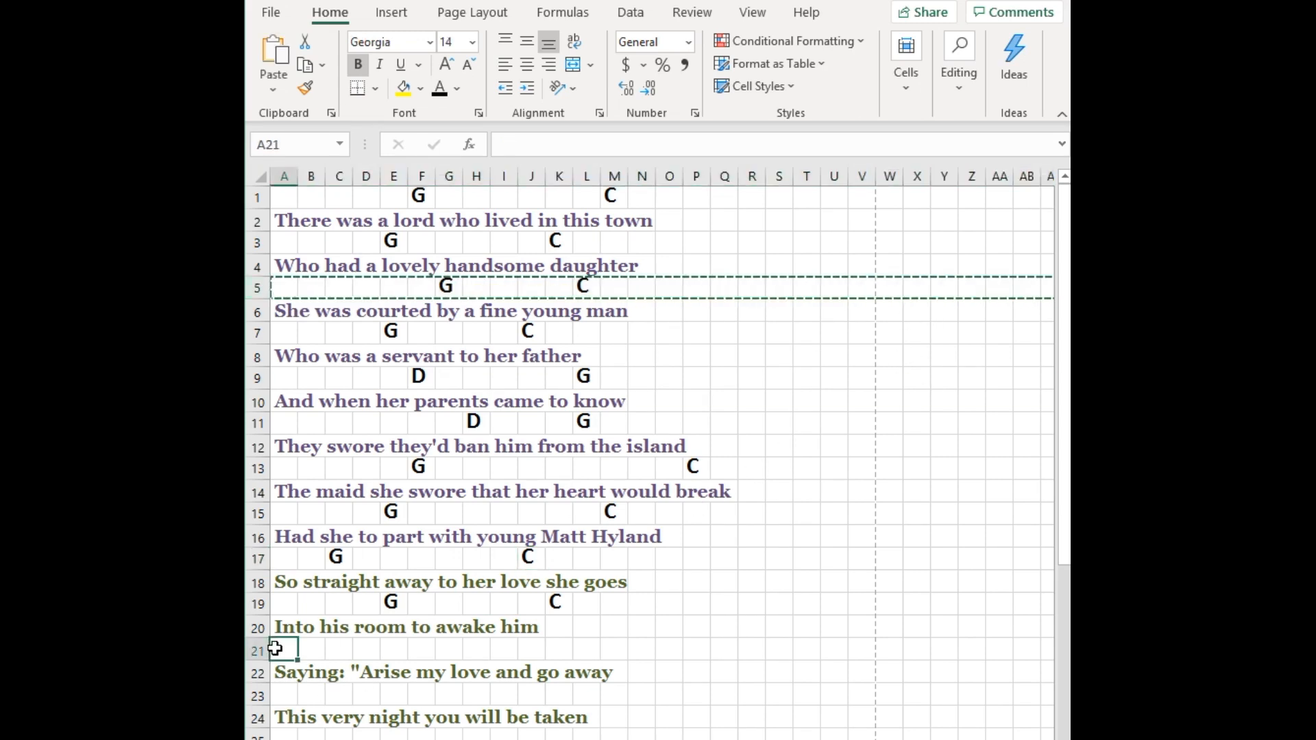
{"action": "key", "text": "ctrl+v"}
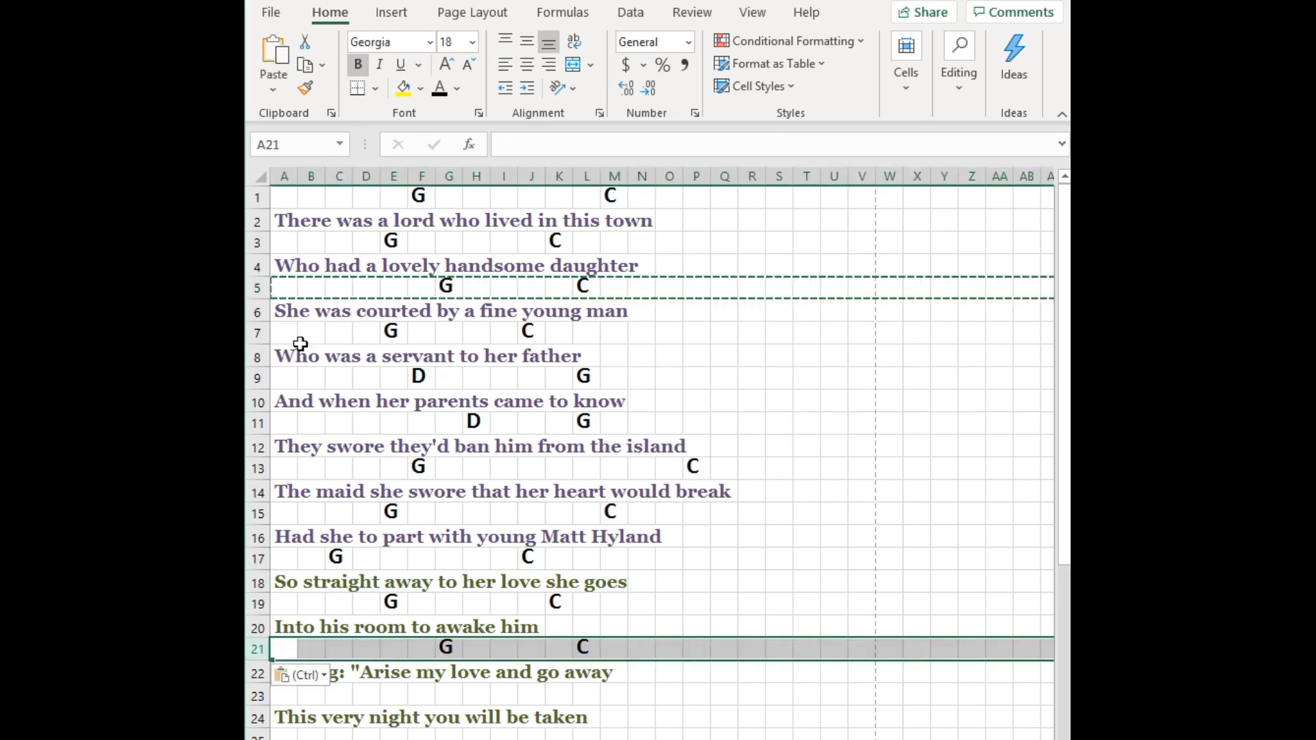
Copy the chords of row 7 into the blank row 23 above "This very night you will be taken"
{"action": "left_click", "coordinate": [260, 333]}
{"action": "key", "text": "ctrl+c"}
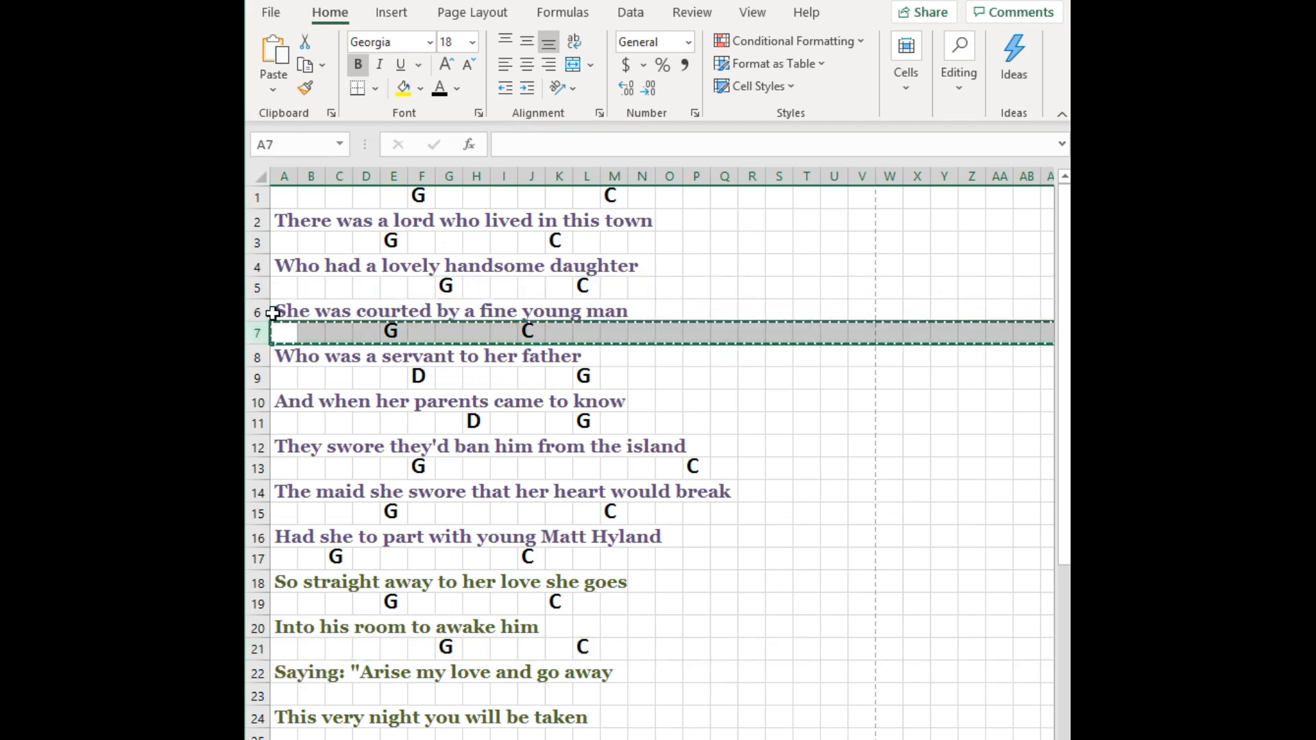
{"action": "left_click", "coordinate": [292, 693]}
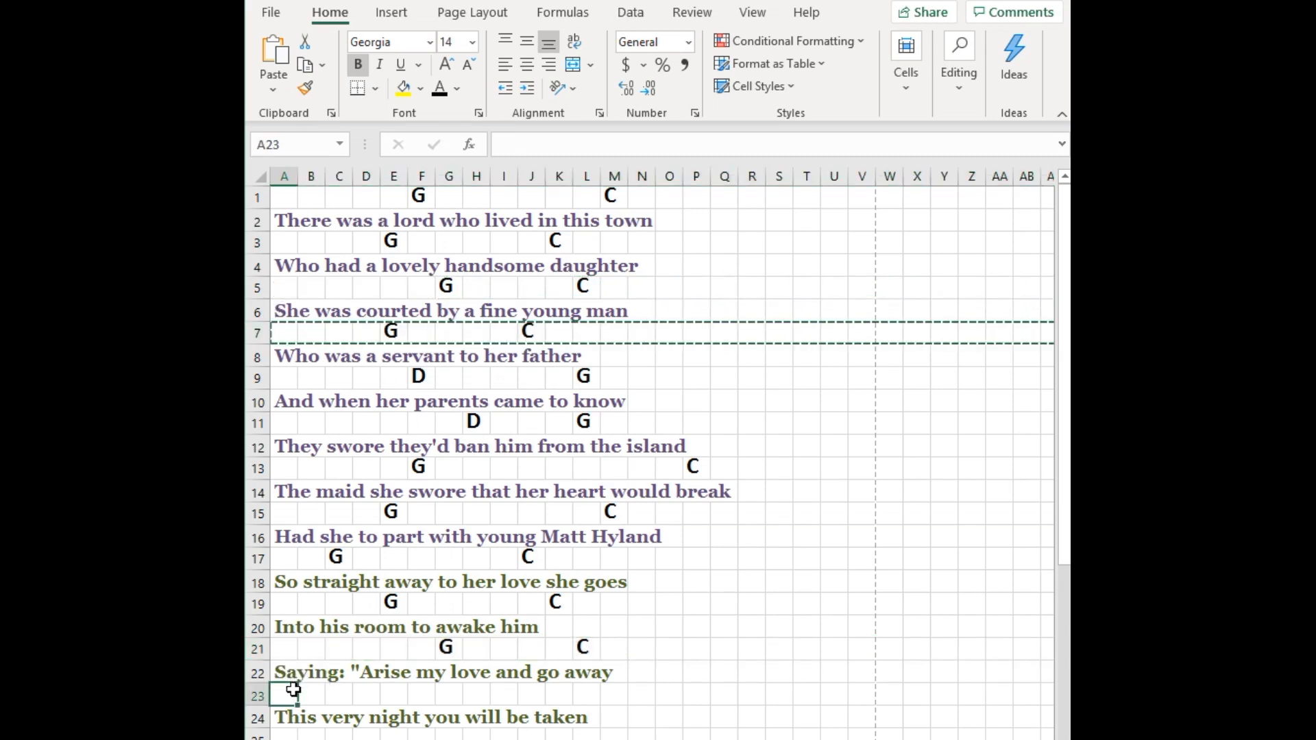
{"action": "key", "text": "ctrl+v"}
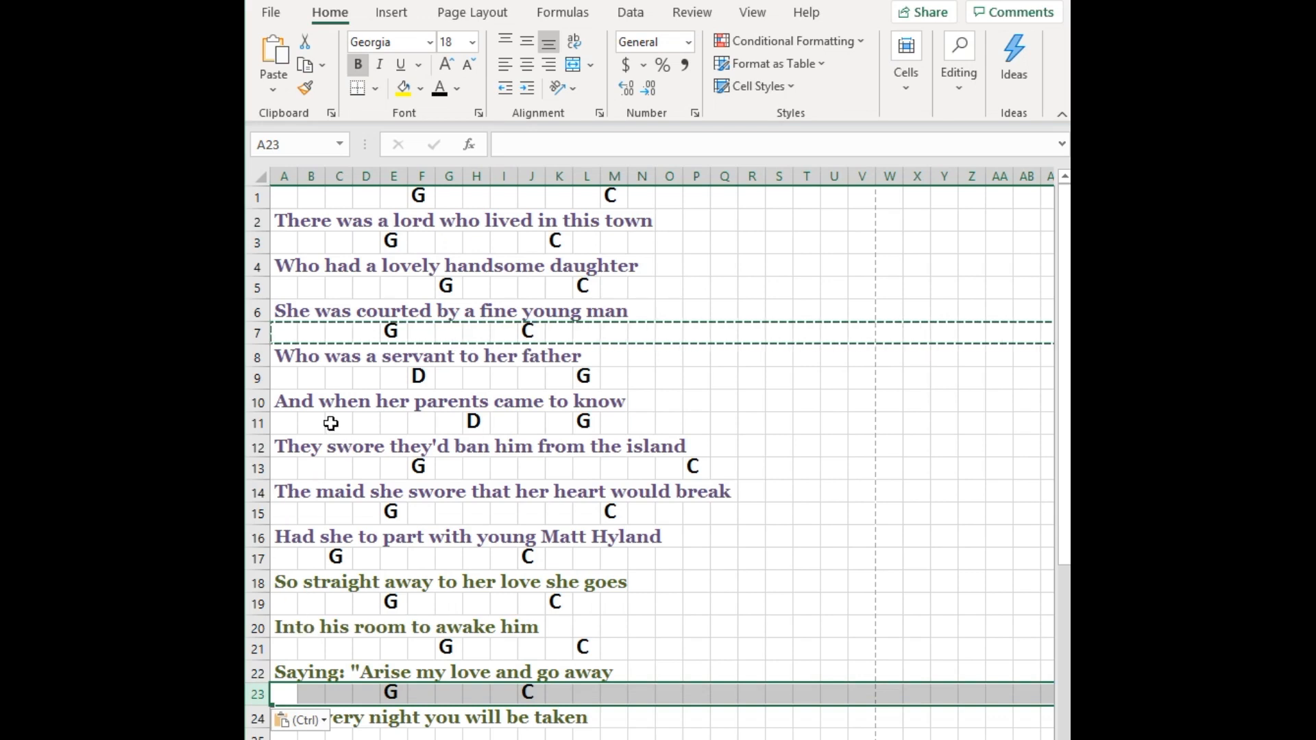
Copy the chords of row 9 into the blank row 25 above "I overheard my parents say"
{"action": "left_click", "coordinate": [265, 379]}
{"action": "key", "text": "ctrl+c"}
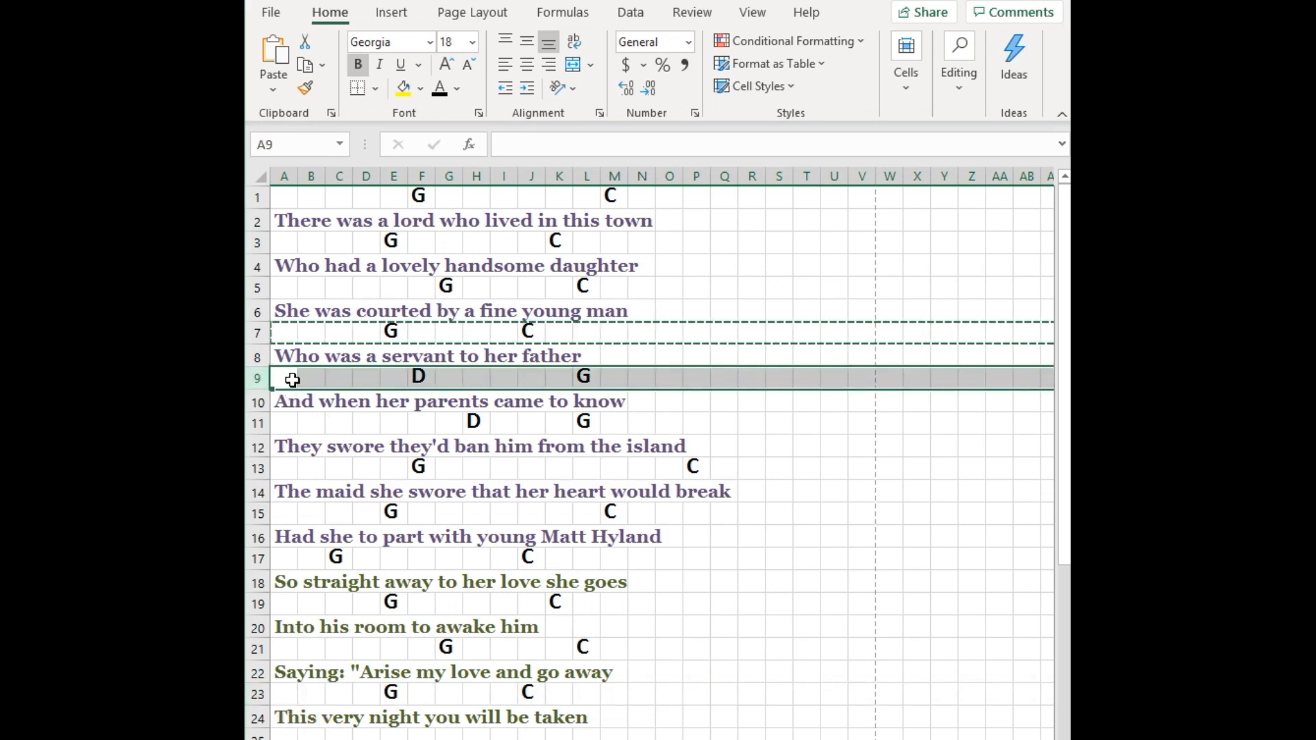
{"action": "left_click_drag", "start_coordinate": [1065, 547], "coordinate": [1064, 599]}
{"action": "left_click", "coordinate": [288, 653]}
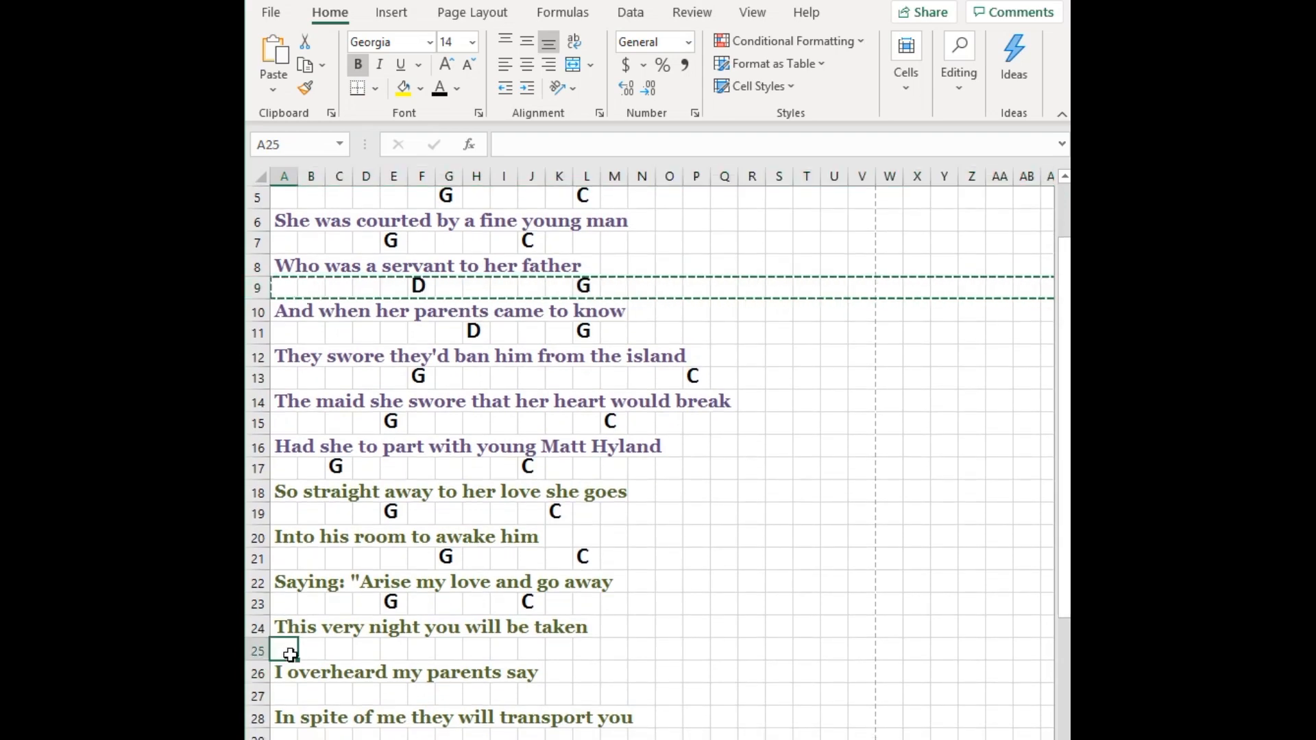
{"action": "key", "text": "ctrl+v"}
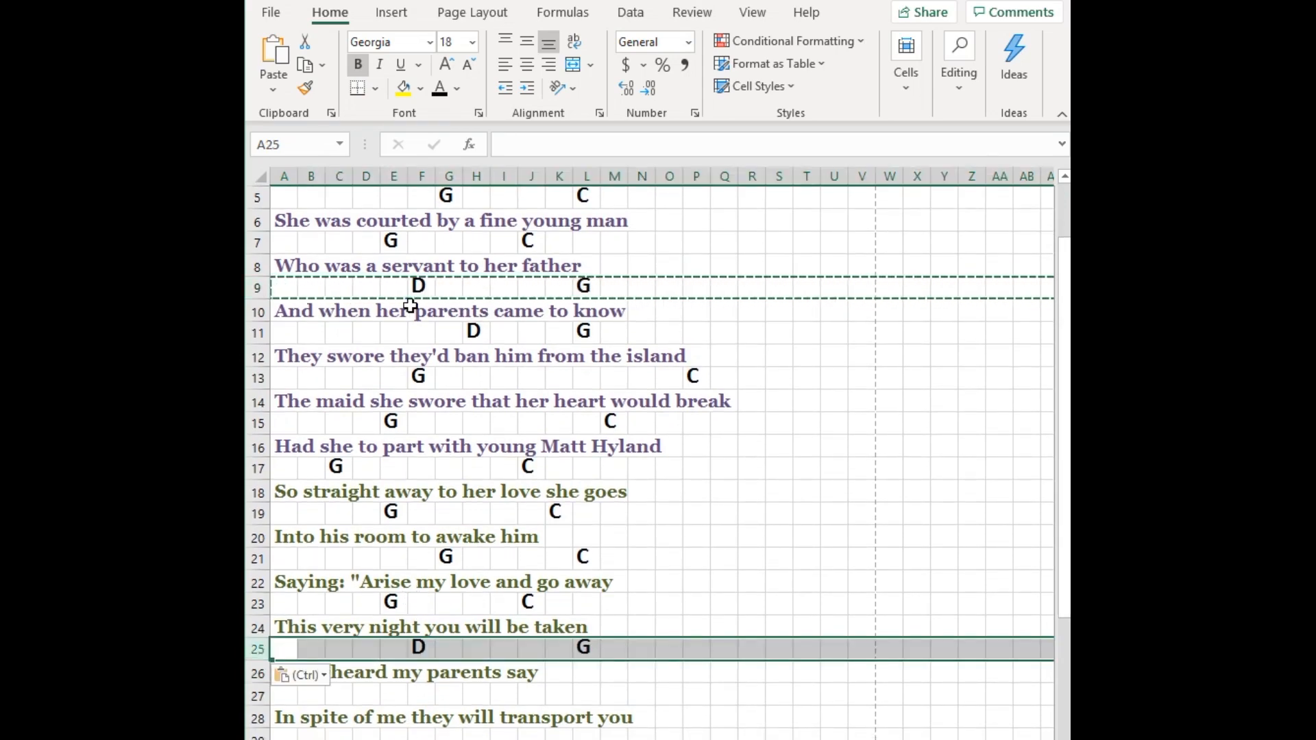
Copy the chords of row 11 into the blank row 27 above "In spite of me they will transport you" and clear the copy selection
{"action": "left_click", "coordinate": [261, 332]}
{"action": "key", "text": "ctrl+c"}
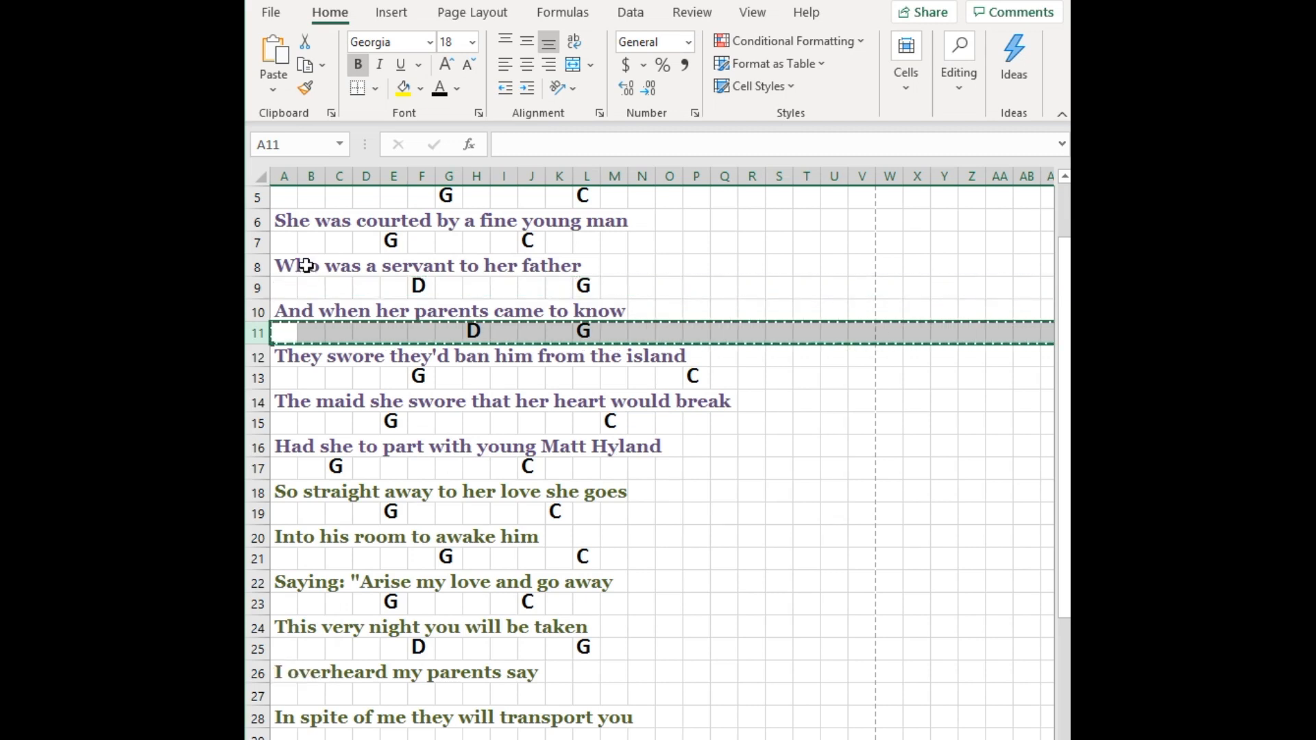
{"action": "left_click", "coordinate": [288, 696]}
{"action": "key", "text": "ctrl+v"}
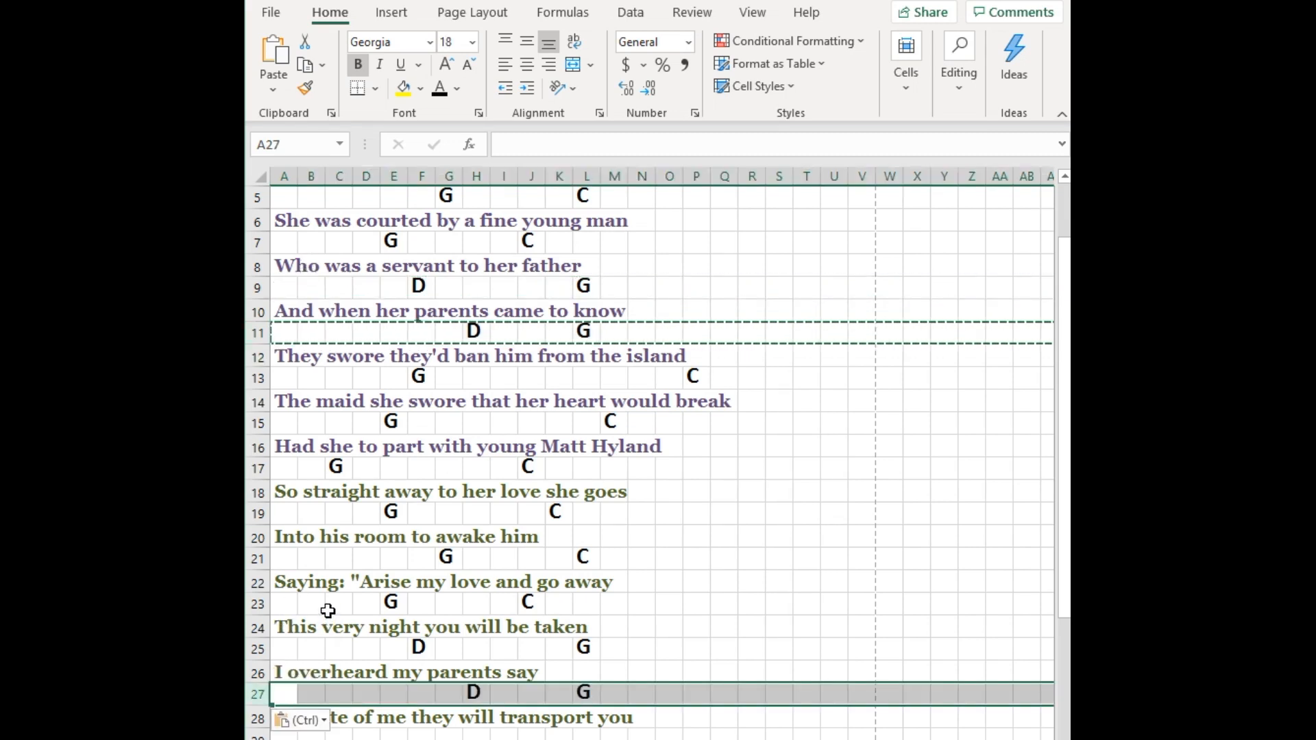
{"action": "left_click", "coordinate": [667, 587]}
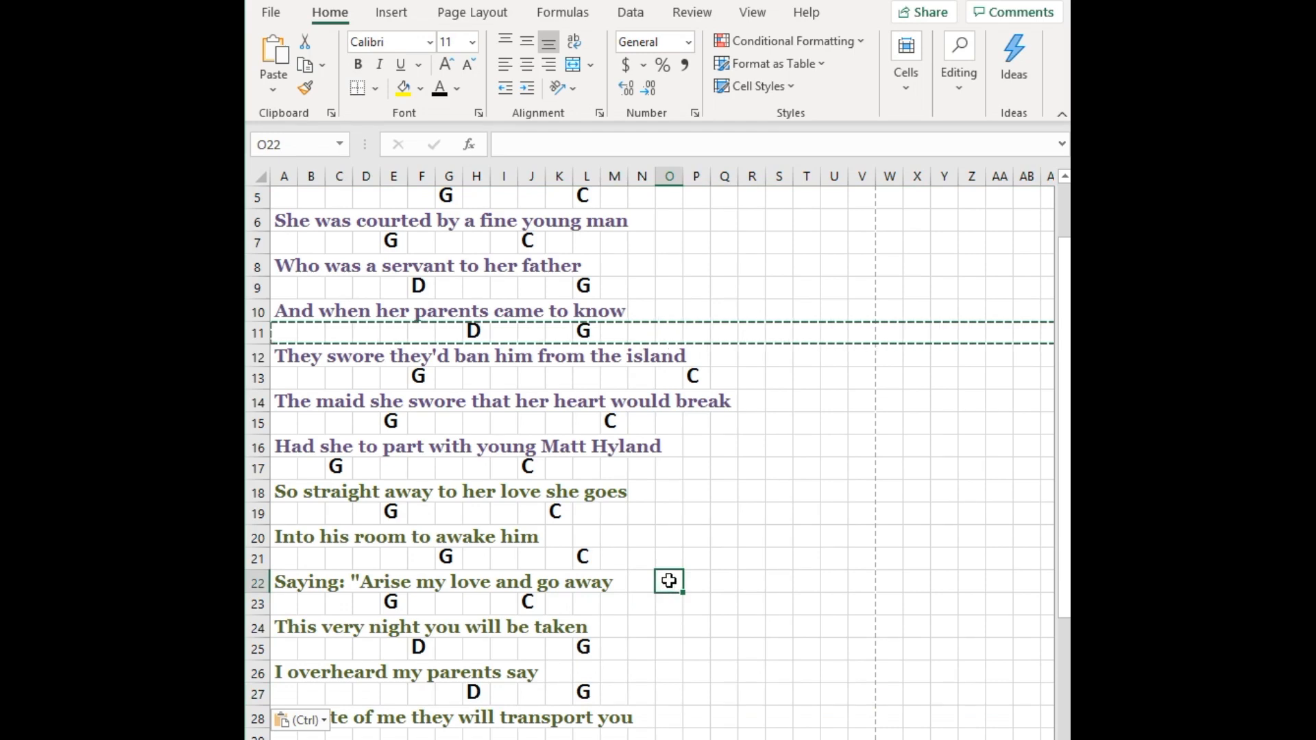
{"action": "key", "text": "Escape"}
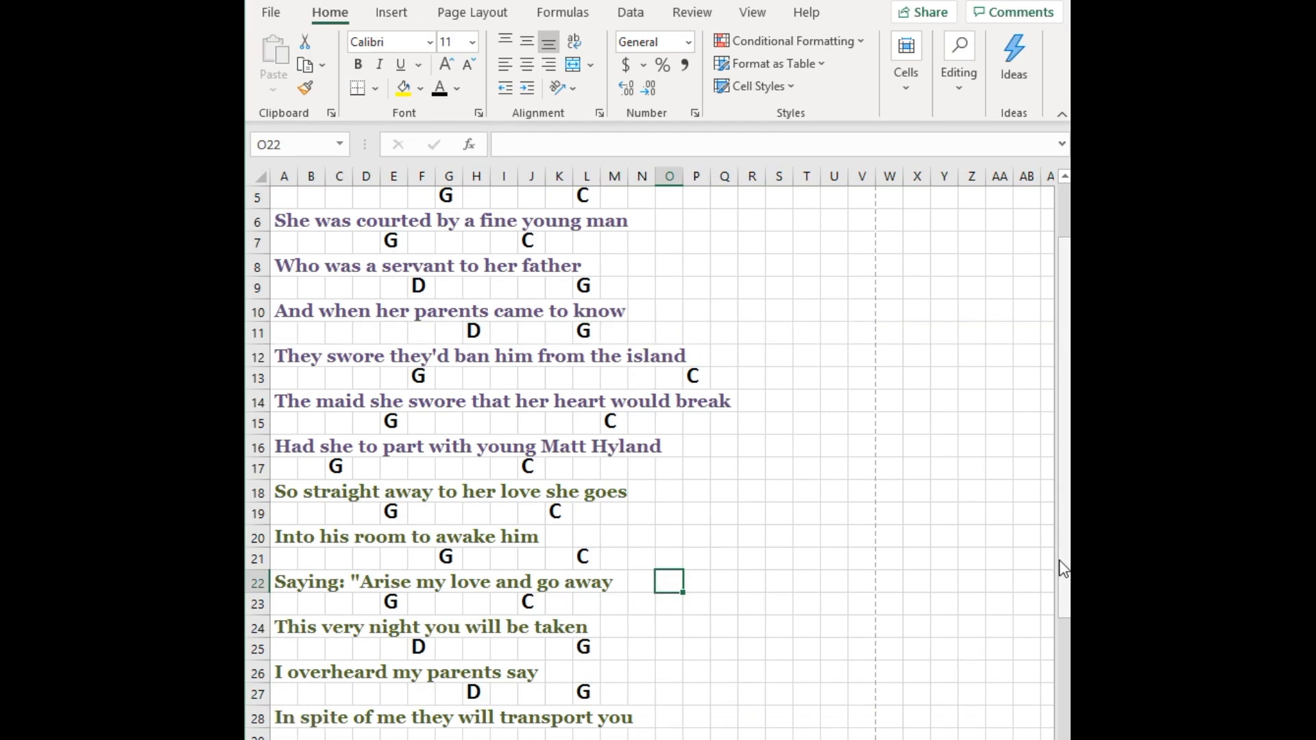
Examine the remaining verses below row 28 and where the page break falls among them
{"action": "left_click_drag", "start_coordinate": [1060, 559], "coordinate": [1063, 599]}
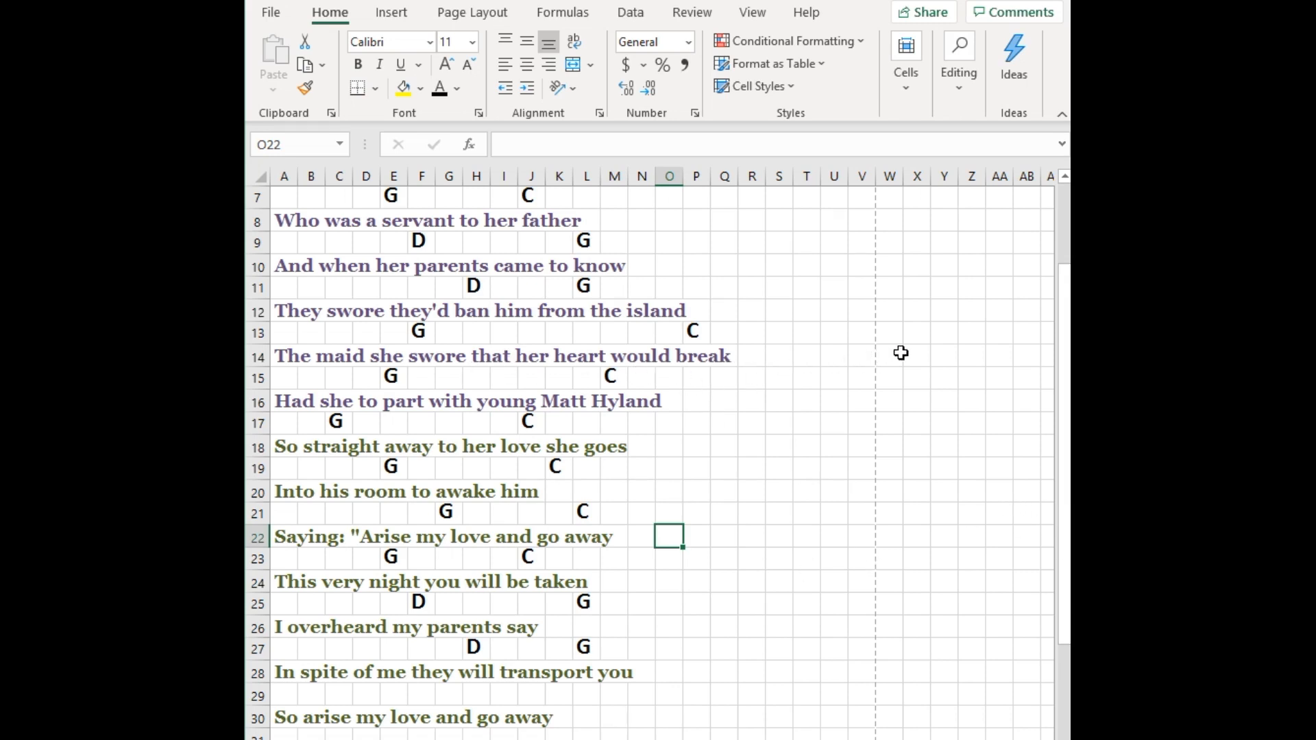
{"action": "left_click_drag", "start_coordinate": [1063, 365], "coordinate": [1050, 577]}
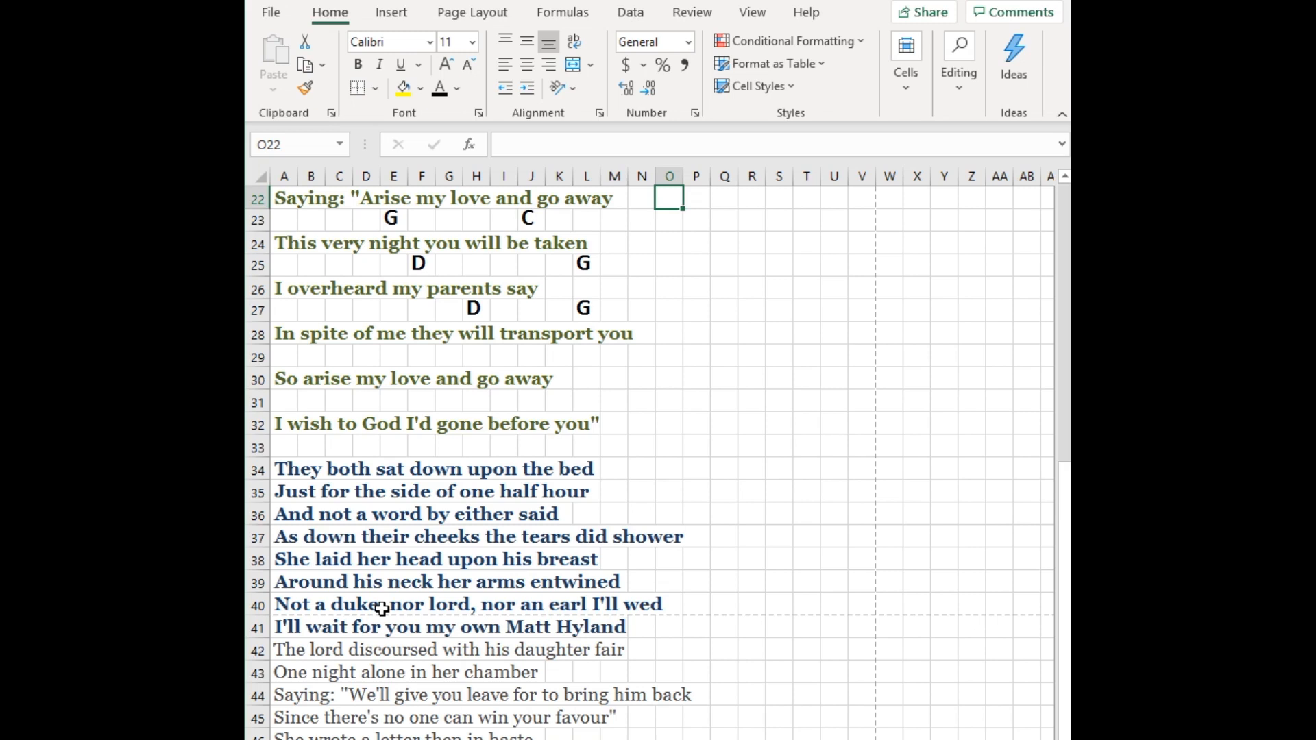
{"action": "left_click", "coordinate": [1066, 522]}
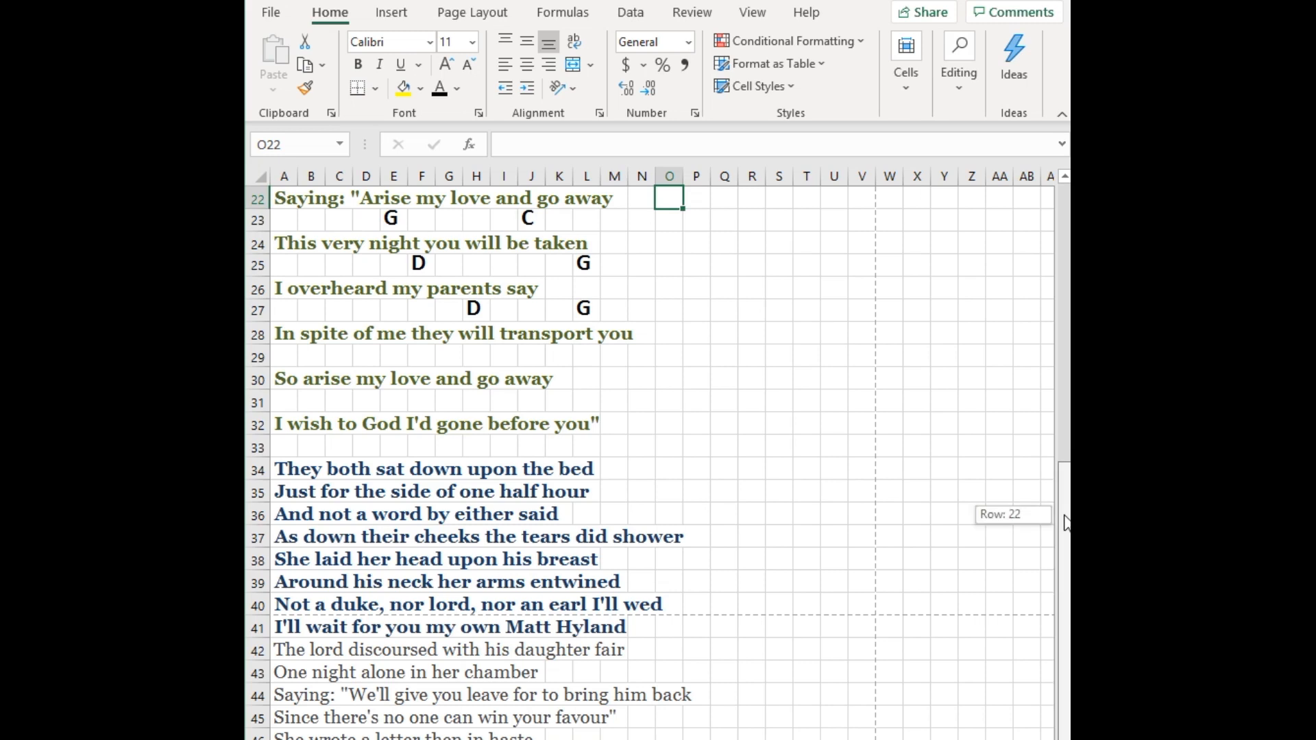
{"action": "left_click", "coordinate": [1066, 523]}
{"action": "left_click_drag", "start_coordinate": [1066, 523], "coordinate": [1066, 529]}
{"action": "mouse_move", "coordinate": [1066, 529]}
{"action": "left_mouse_down"}
{"action": "mouse_move", "coordinate": [1067, 203]}
{"action": "mouse_move", "coordinate": [1067, 529]}
{"action": "left_mouse_up"}
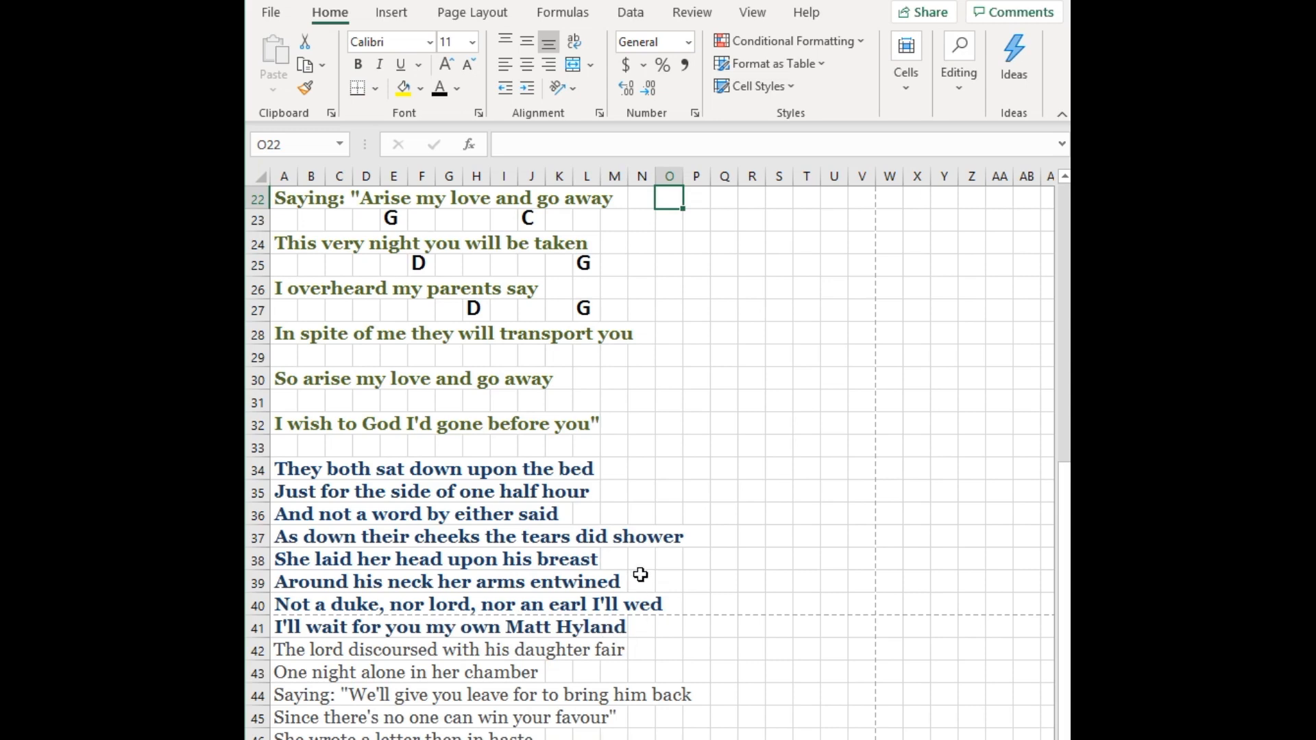
{"action": "left_click_drag", "start_coordinate": [1063, 514], "coordinate": [1063, 205]}
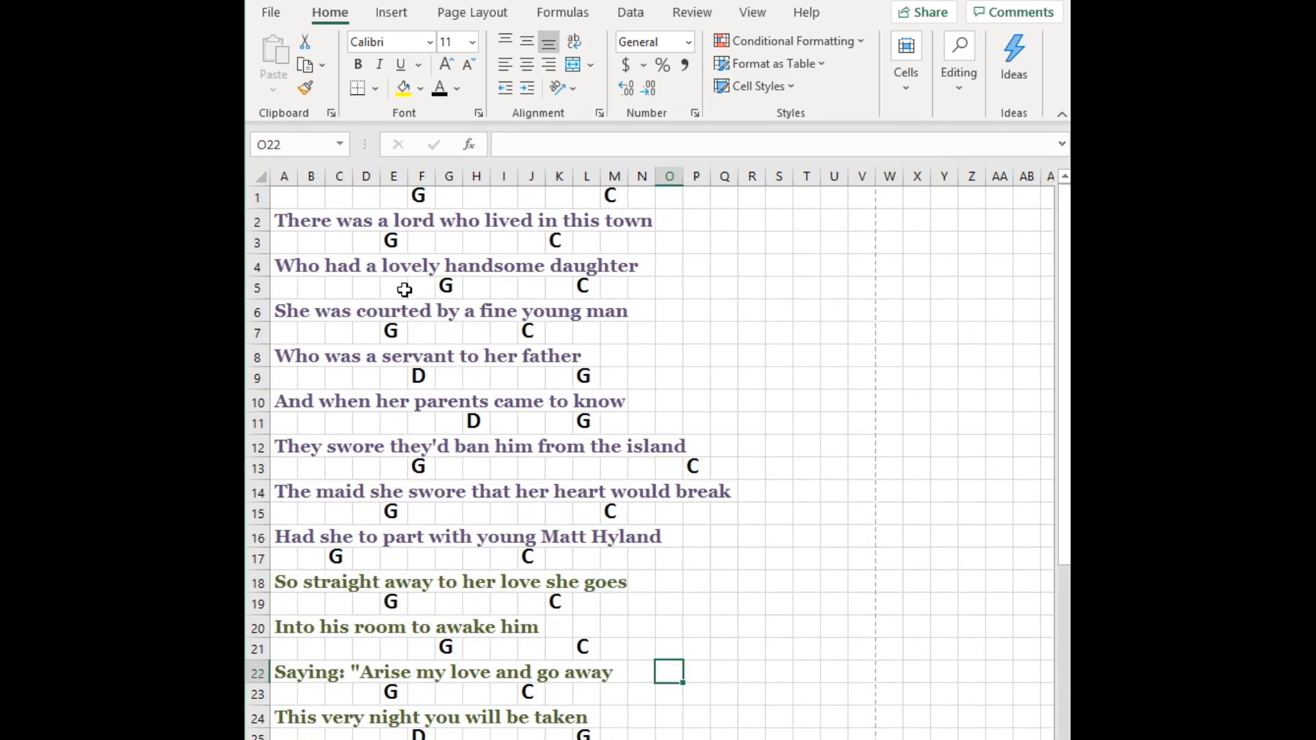
Reduce the height of all rows in the sheet slightly to fit more lines per page while keeping the chord letters legible
{"action": "left_click", "coordinate": [260, 177]}
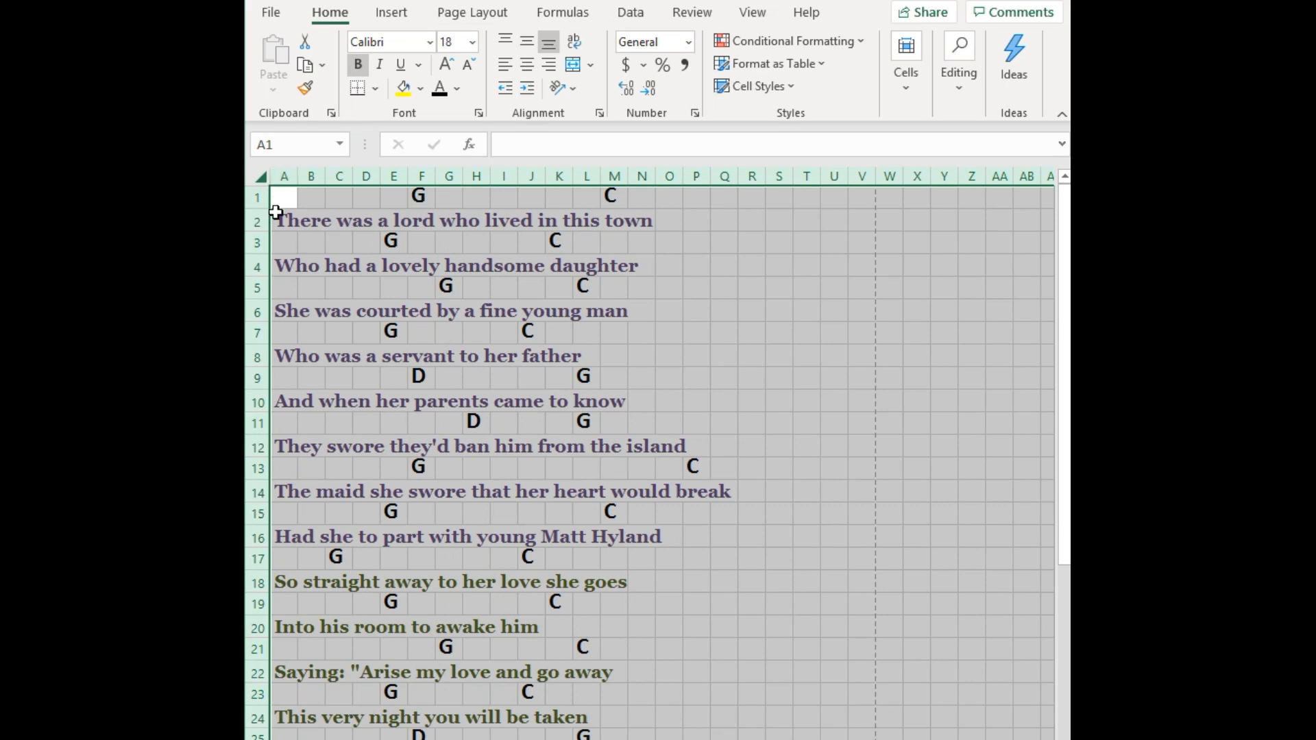
{"action": "left_click_drag", "start_coordinate": [258, 209], "coordinate": [258, 209]}
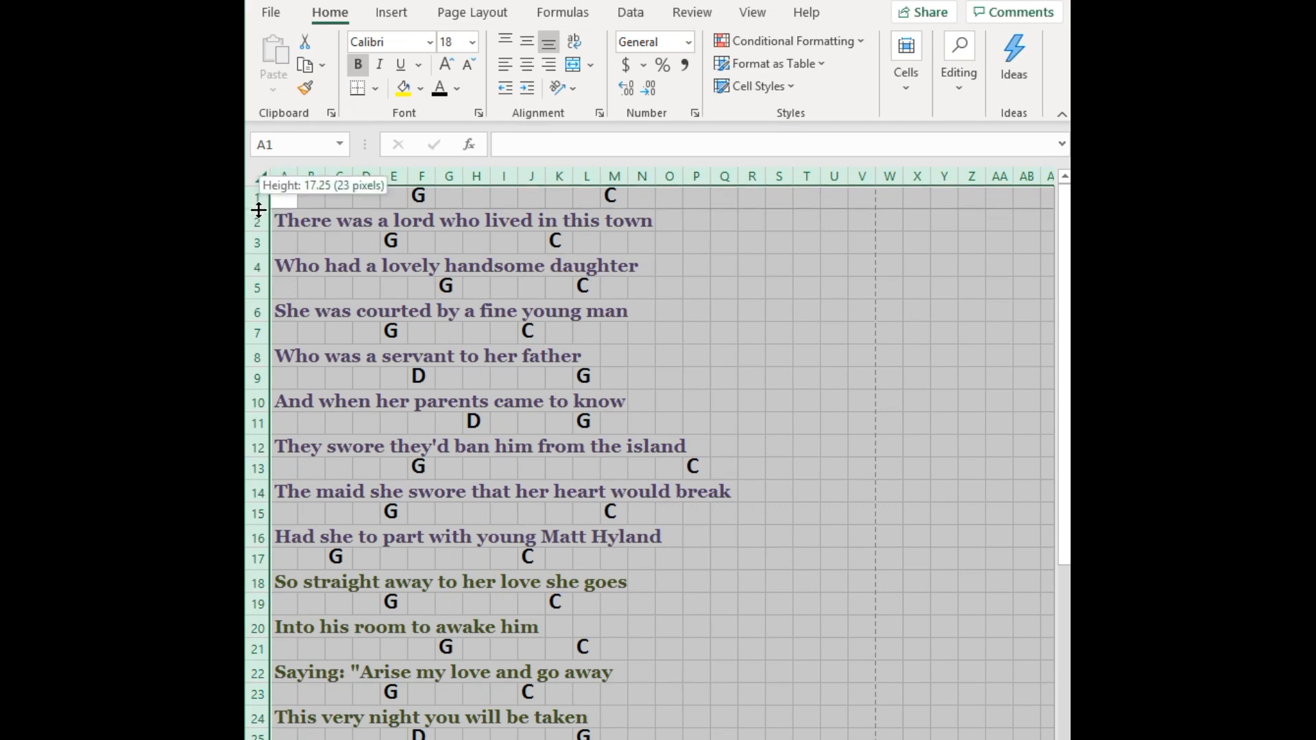
{"action": "left_click_drag", "start_coordinate": [258, 209], "coordinate": [257, 206]}
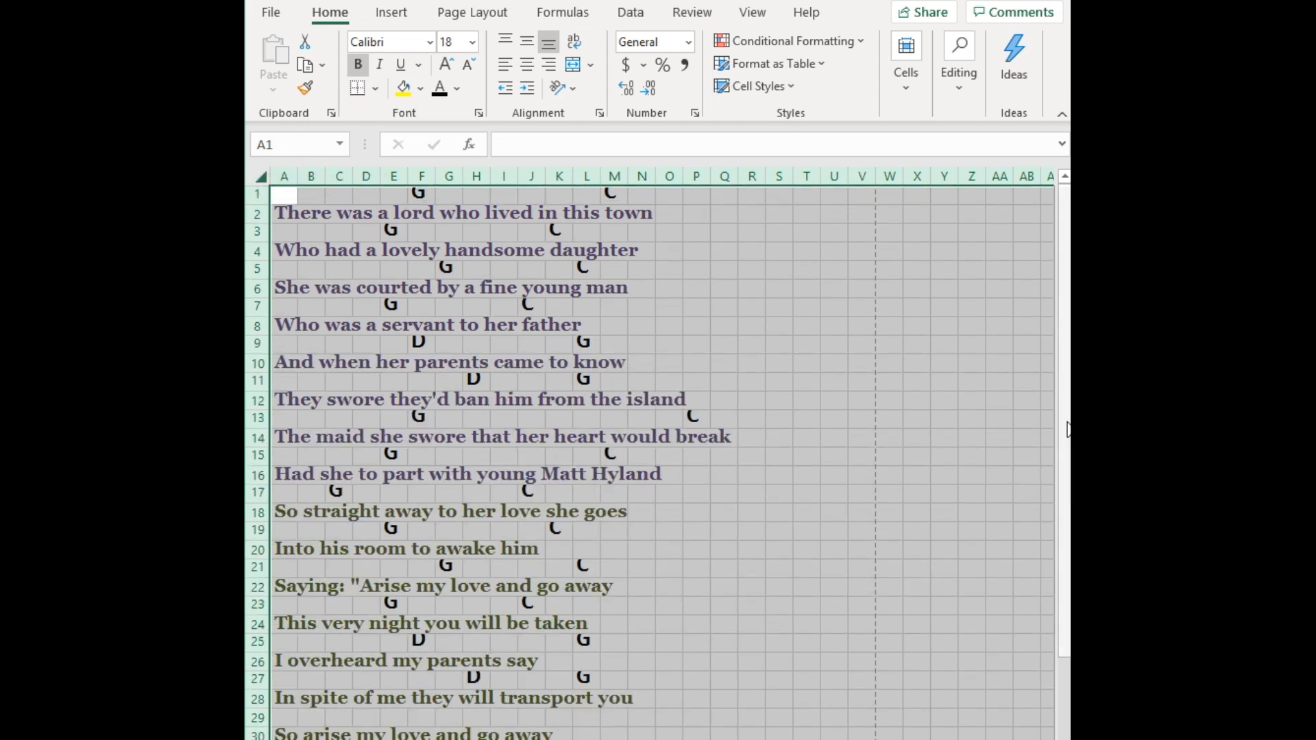
{"action": "left_click_drag", "start_coordinate": [1067, 431], "coordinate": [1067, 443]}
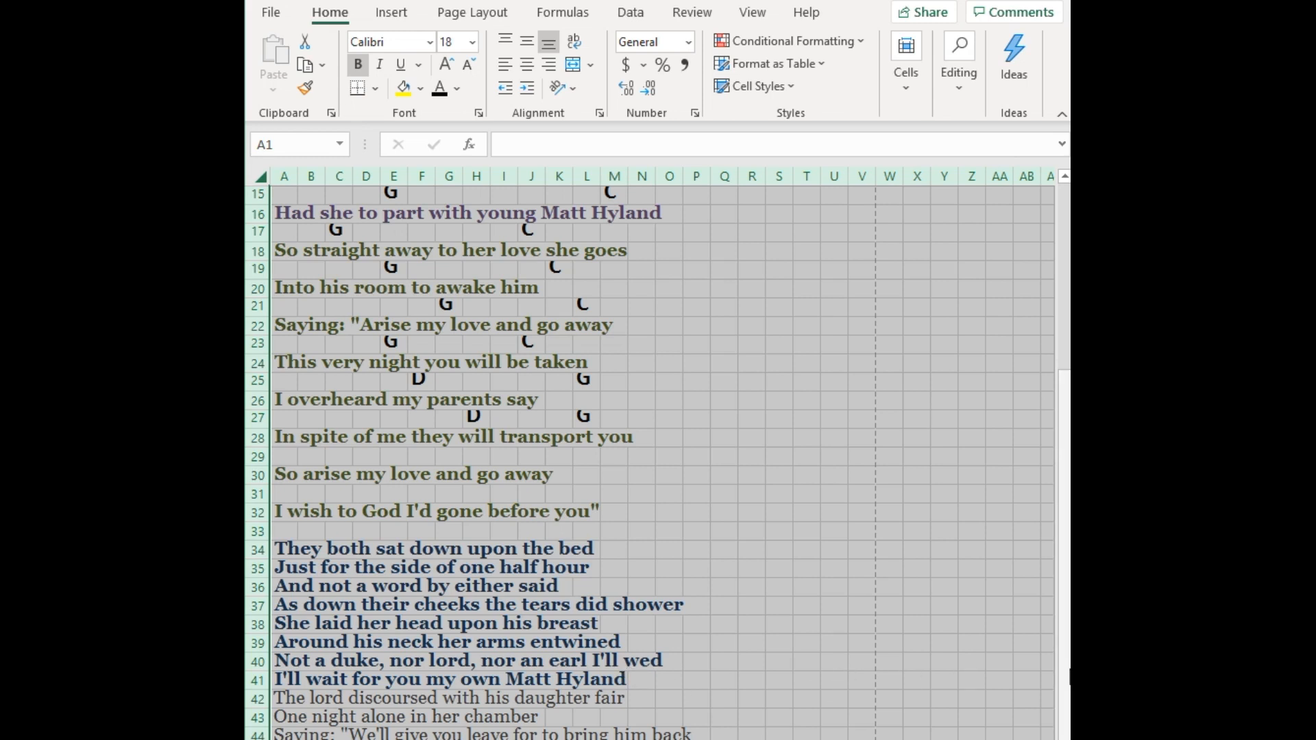
{"action": "left_click_drag", "start_coordinate": [1065, 684], "coordinate": [1059, 348]}
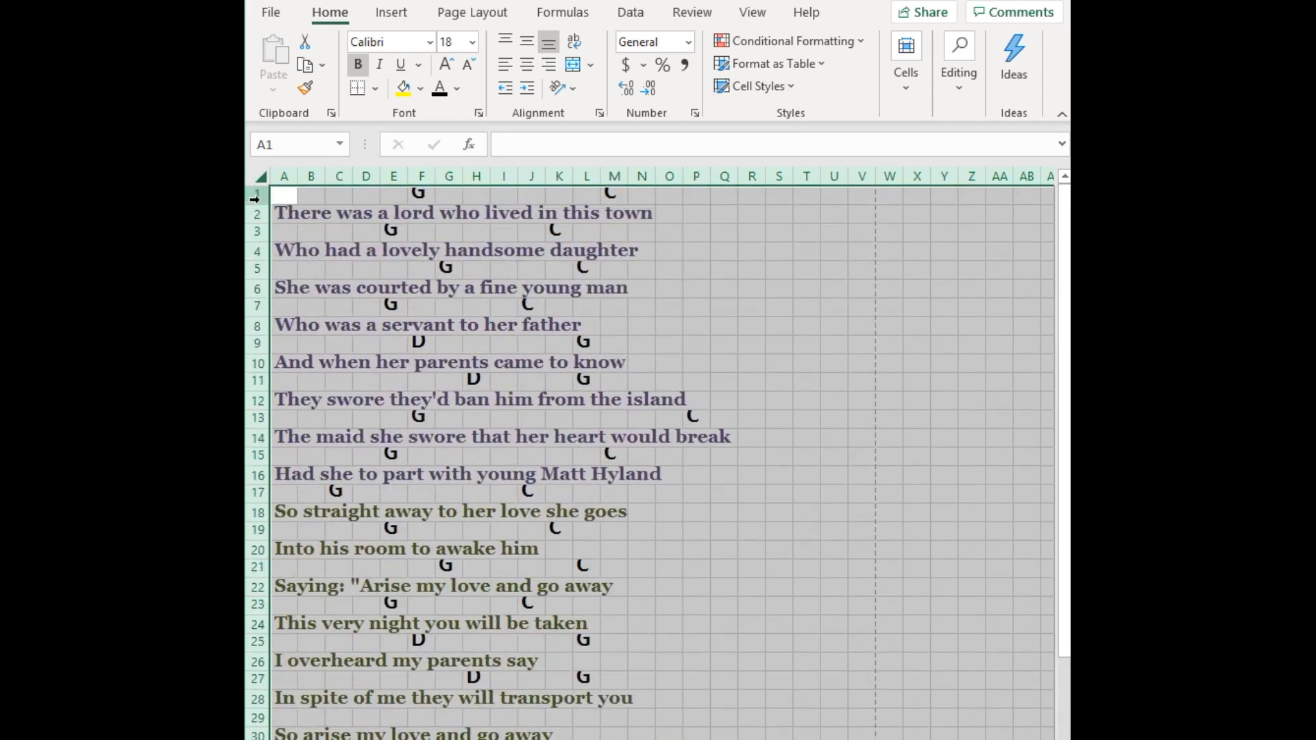
{"action": "left_click_drag", "start_coordinate": [263, 205], "coordinate": [262, 204]}
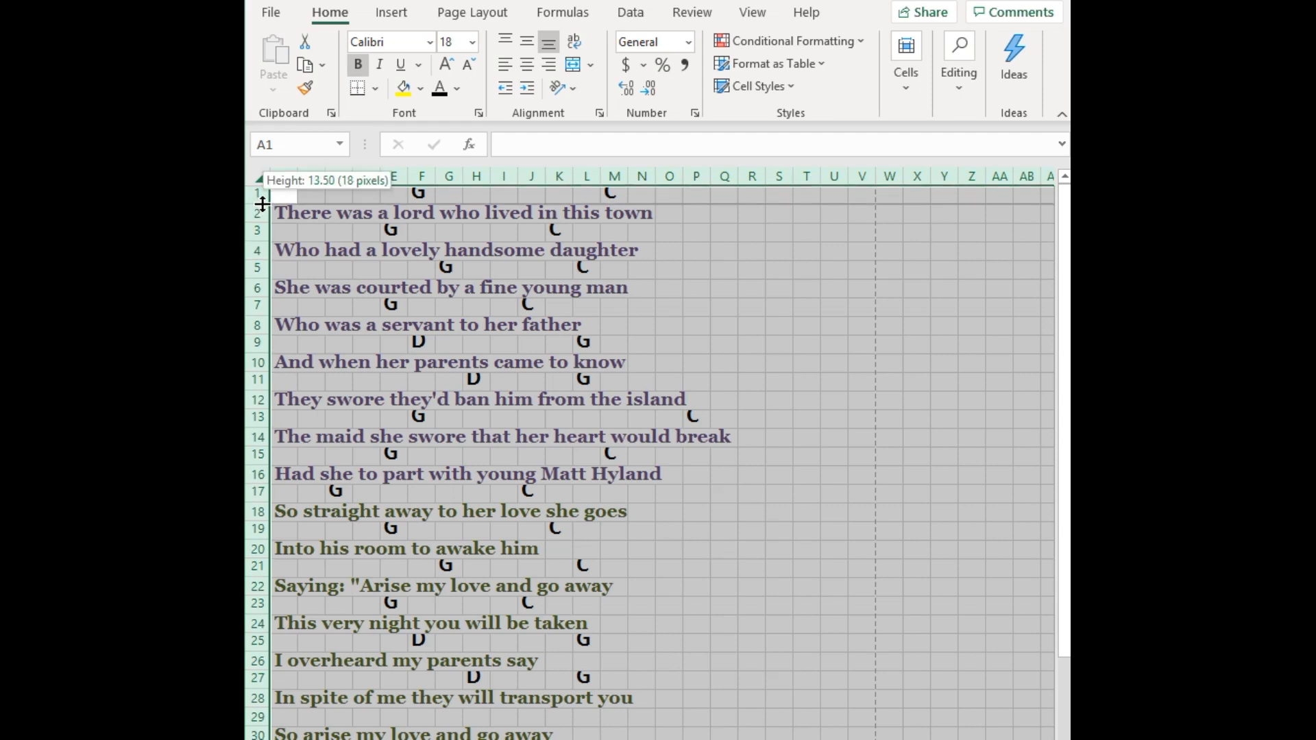
{"action": "left_click_drag", "start_coordinate": [263, 203], "coordinate": [258, 223]}
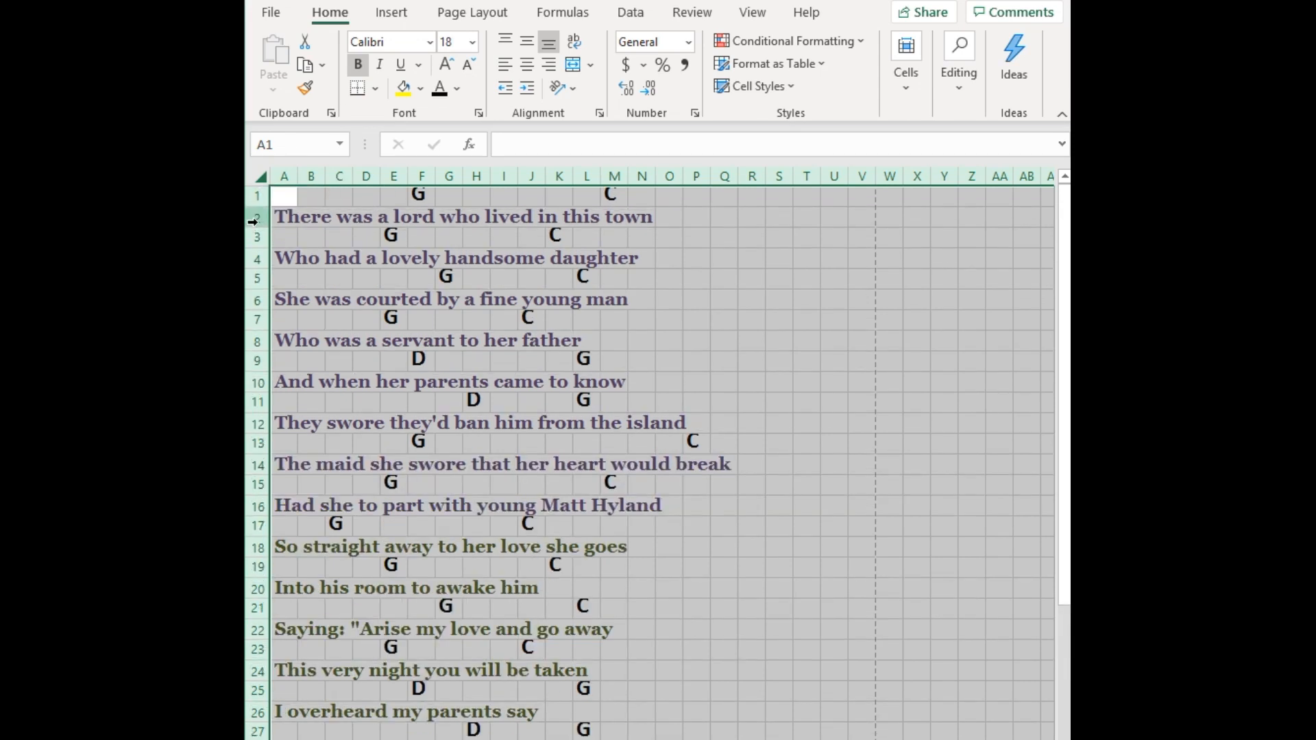
Increase the height of all rows slightly and check where the page break falls among the verses
{"action": "left_click_drag", "start_coordinate": [1066, 427], "coordinate": [1063, 663]}
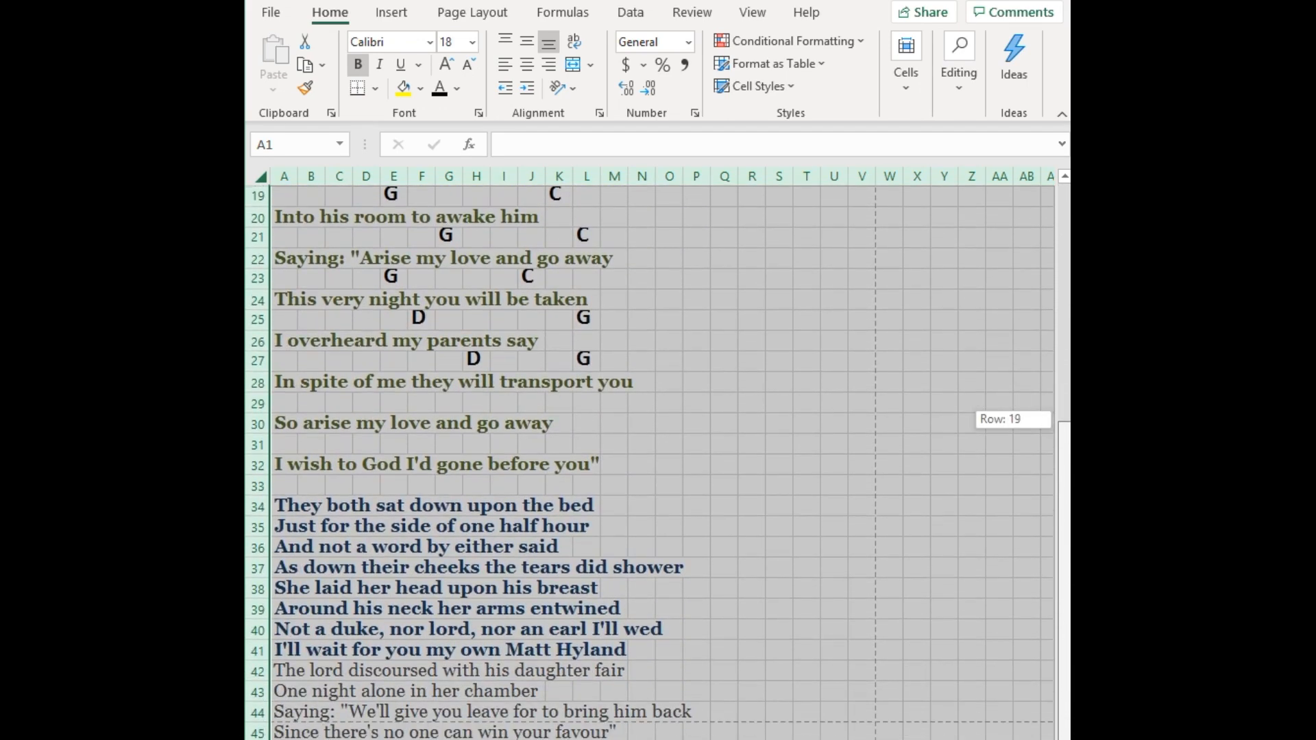
{"action": "left_click_drag", "start_coordinate": [1064, 663], "coordinate": [1064, 664]}
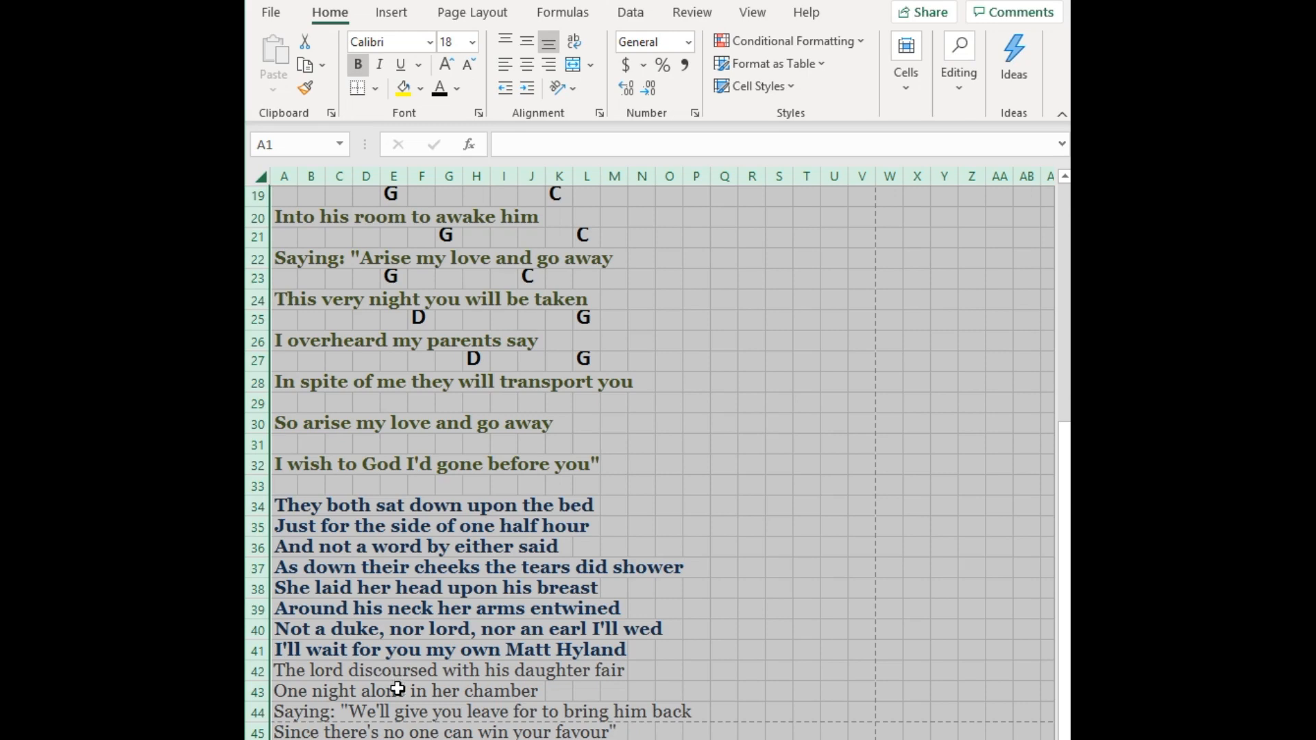
{"action": "left_click_drag", "start_coordinate": [1064, 603], "coordinate": [1065, 437]}
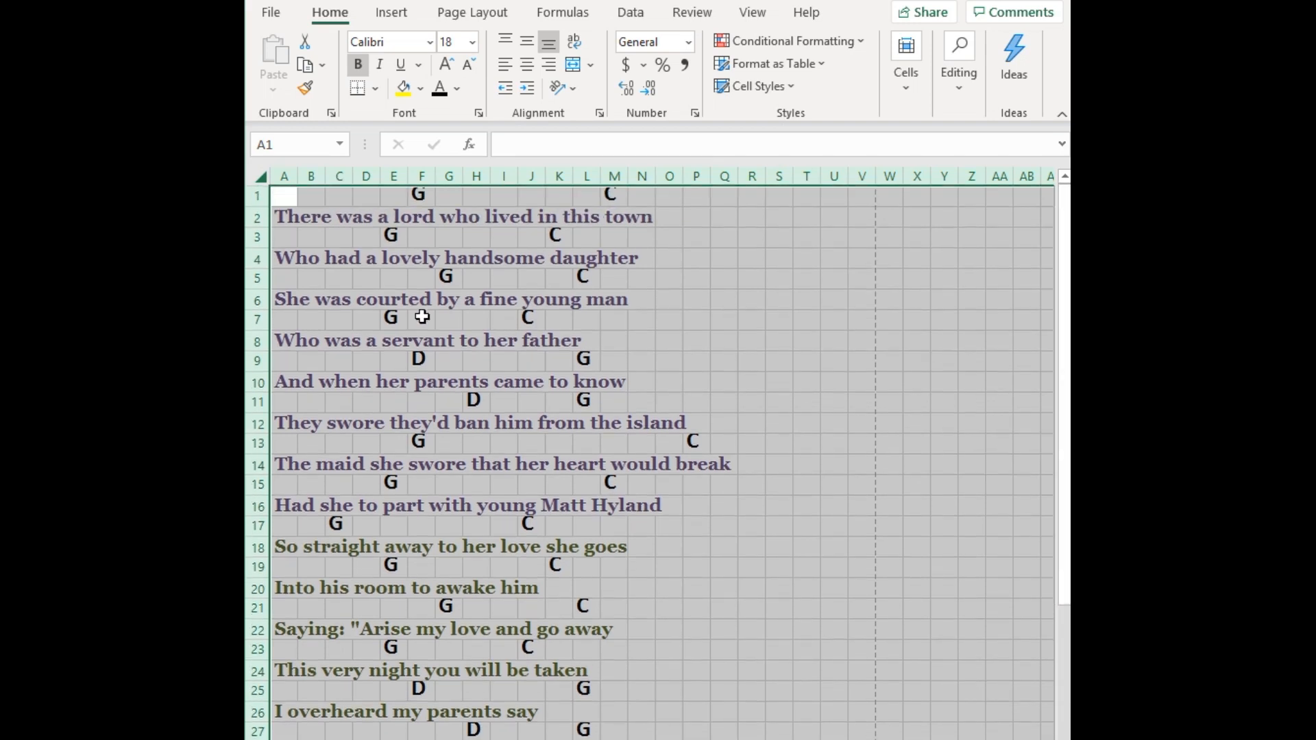
{"action": "left_click_drag", "start_coordinate": [259, 230], "coordinate": [258, 237]}
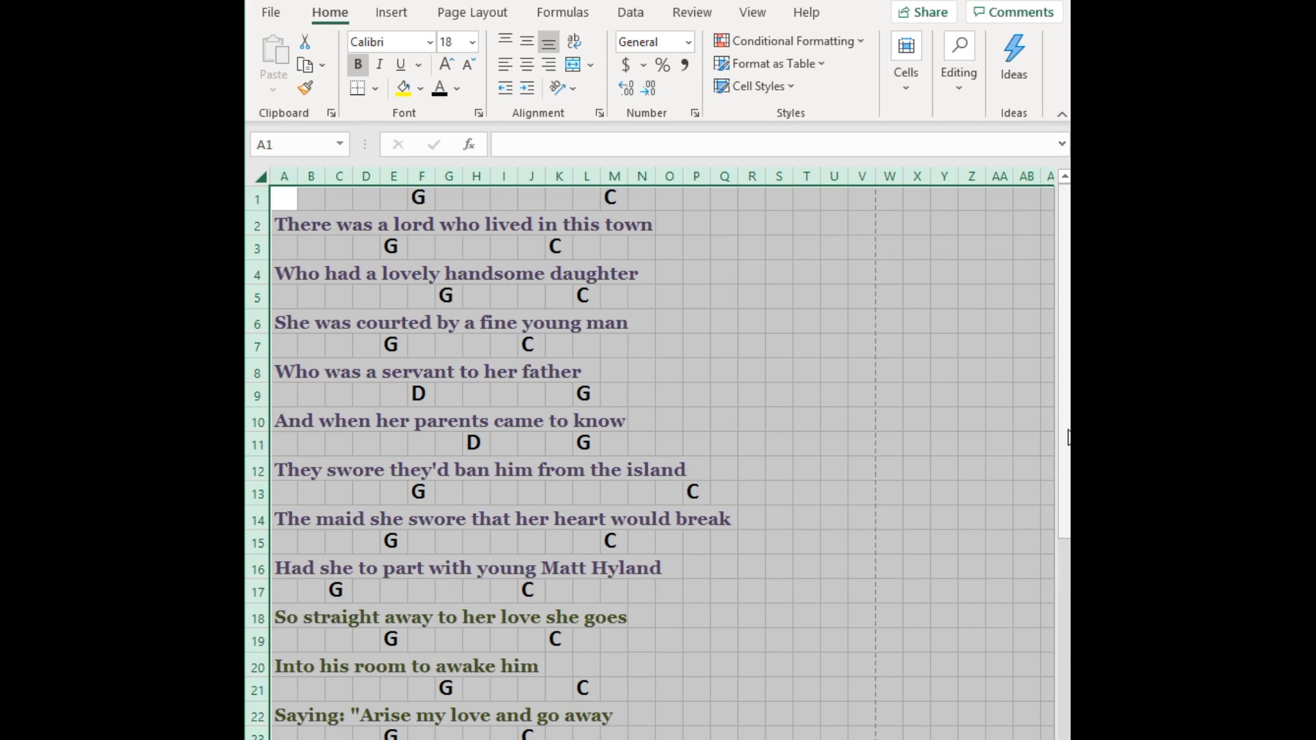
{"action": "left_click_drag", "start_coordinate": [1066, 437], "coordinate": [1067, 739]}
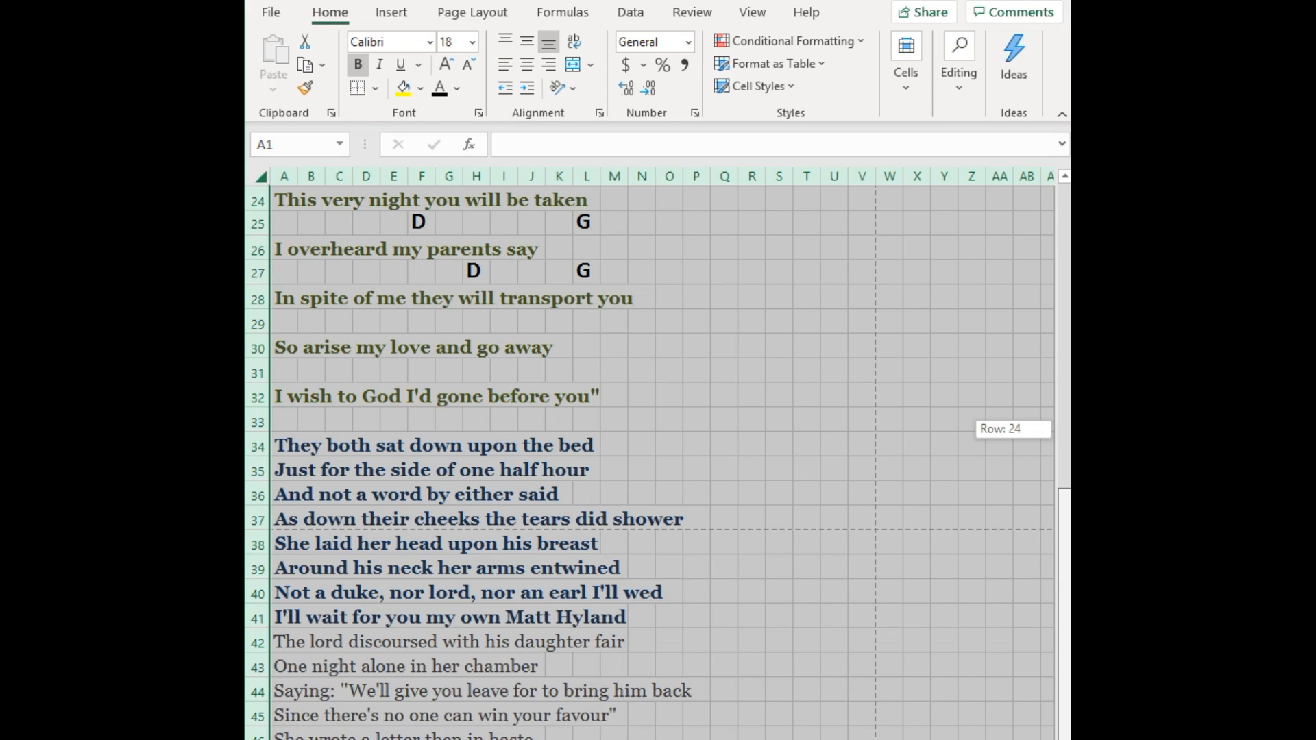
{"action": "left_click_drag", "start_coordinate": [1067, 739], "coordinate": [1067, 739]}
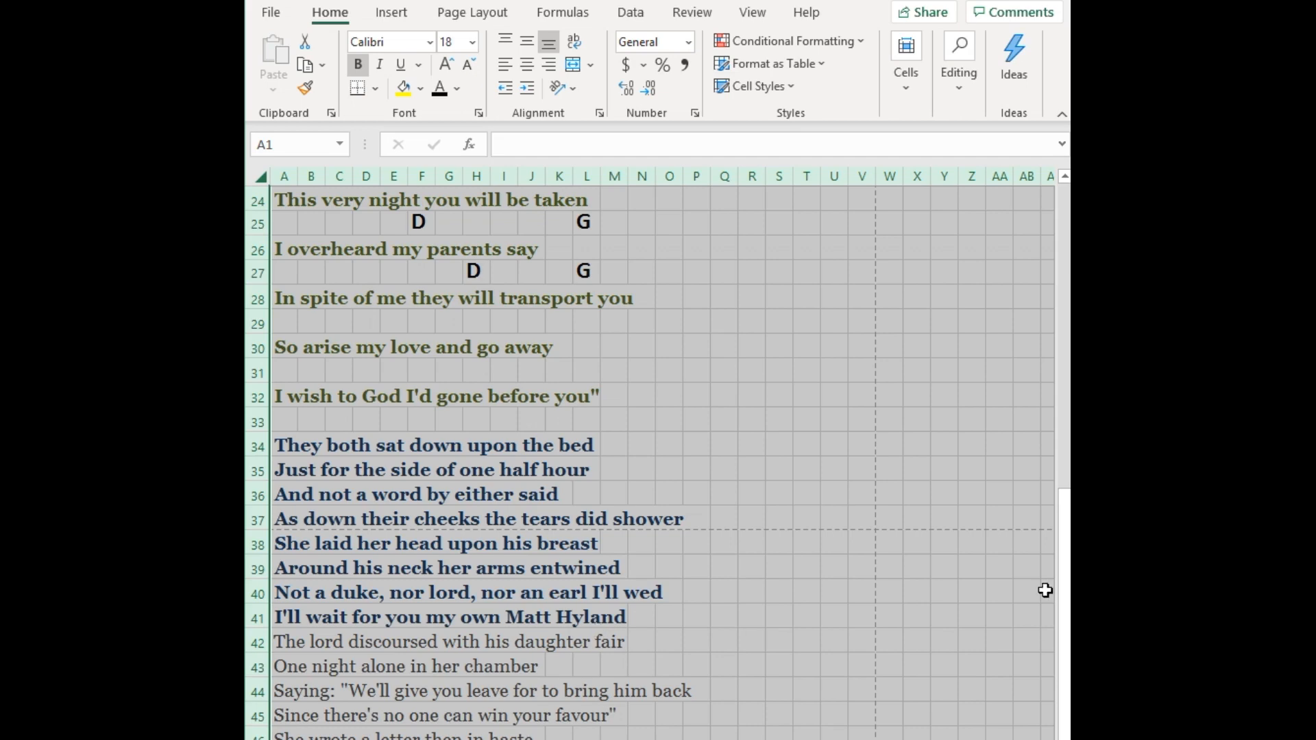
{"action": "left_click_drag", "start_coordinate": [1065, 591], "coordinate": [1065, 582]}
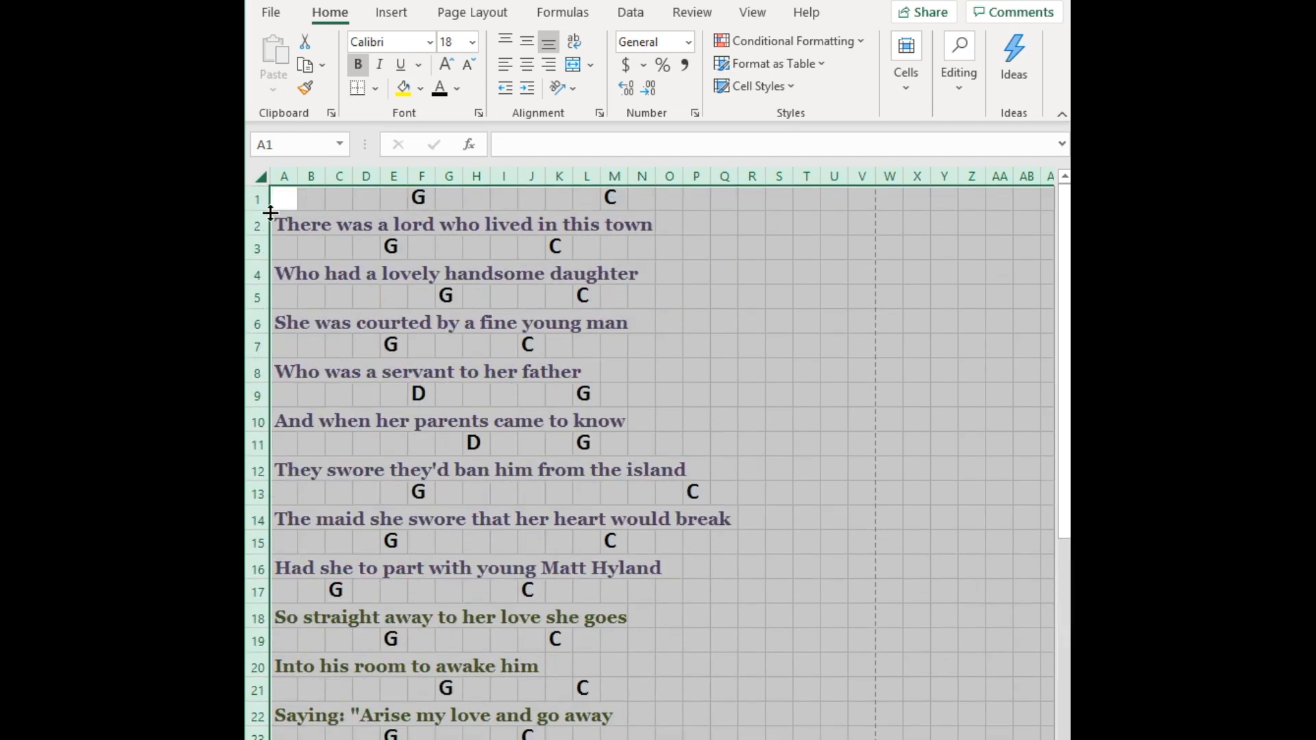
Set the height of all rows to 18.00 and check where the page break falls below row 33
{"action": "left_click_drag", "start_coordinate": [261, 212], "coordinate": [261, 207]}
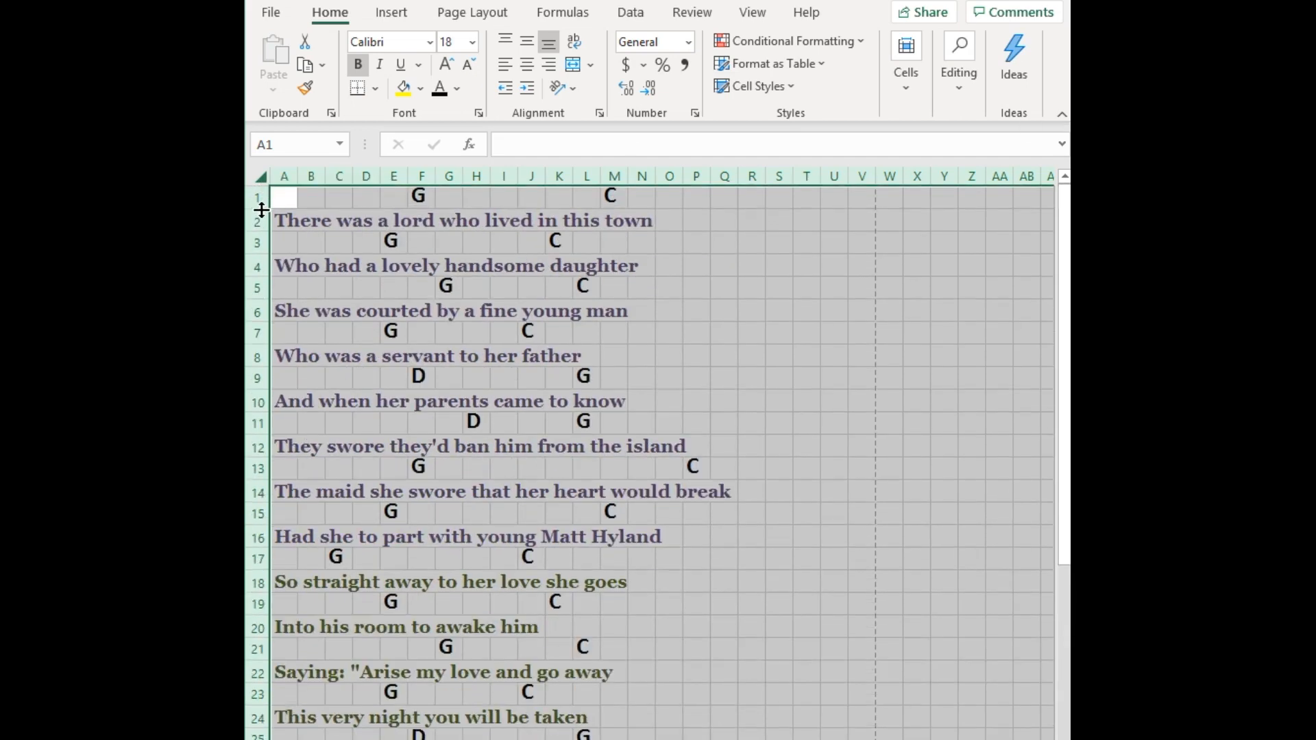
{"action": "left_click_drag", "start_coordinate": [1064, 346], "coordinate": [1064, 353]}
{"action": "left_click_drag", "start_coordinate": [1064, 620], "coordinate": [1064, 347]}
{"action": "left_click_drag", "start_coordinate": [261, 211], "coordinate": [262, 212]}
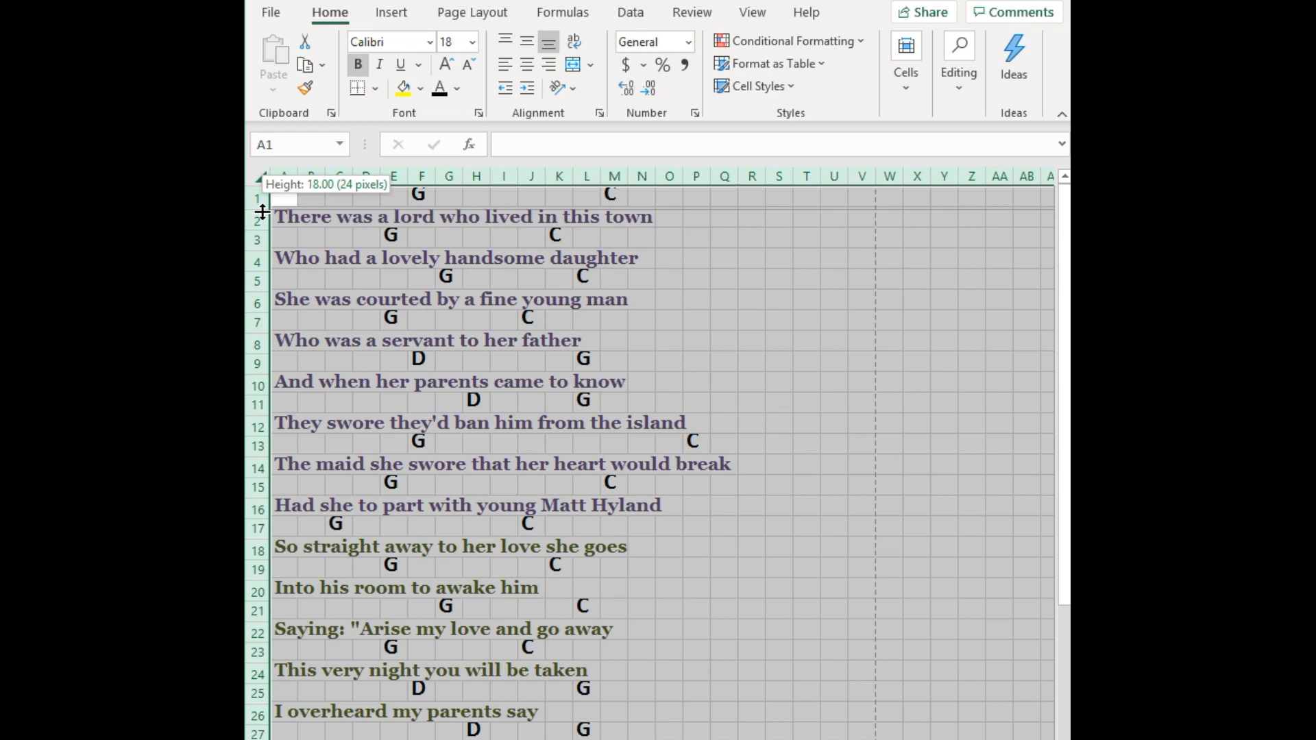
{"action": "left_click_drag", "start_coordinate": [263, 211], "coordinate": [263, 212]}
{"action": "left_click_drag", "start_coordinate": [1063, 374], "coordinate": [1063, 498]}
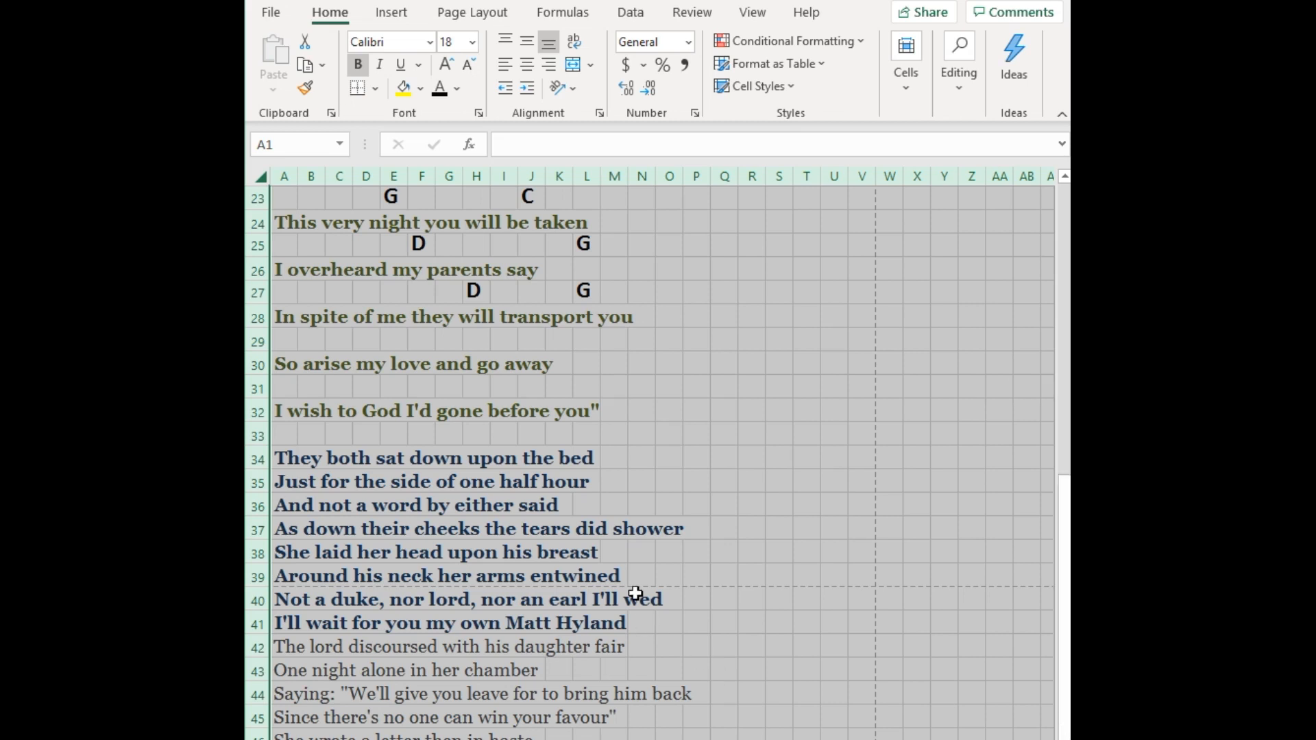
{"action": "left_click_drag", "start_coordinate": [1064, 681], "coordinate": [1064, 389]}
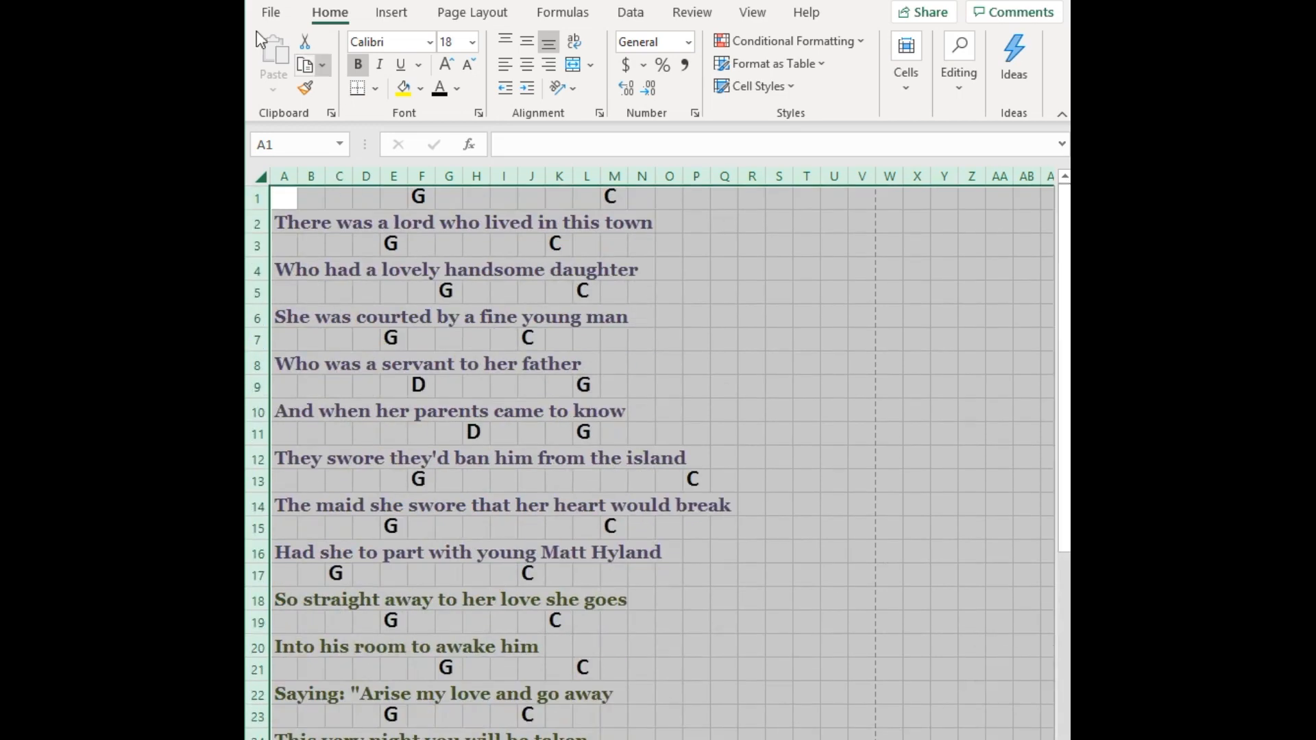
In the print preview, show the page margins and reduce the top margin to 0.39" and the bottom margin to 0.47"
{"action": "left_click", "coordinate": [271, 12]}
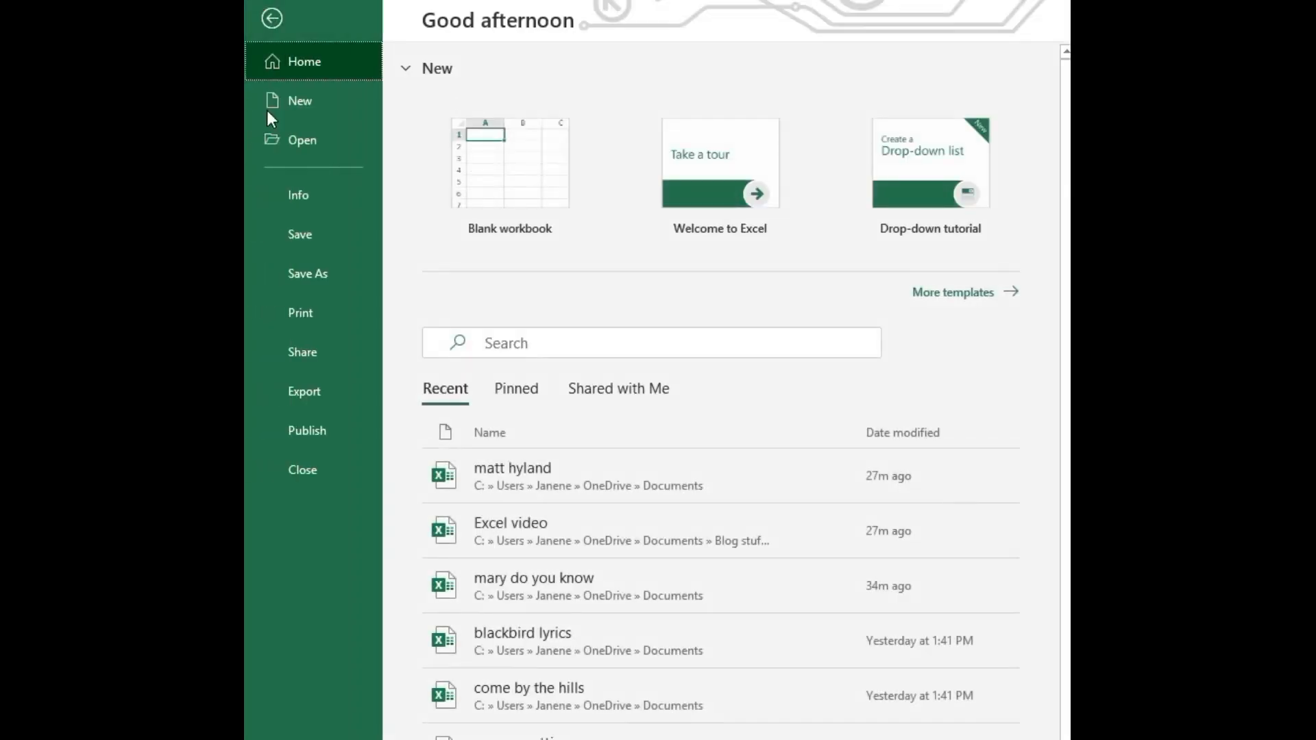
{"action": "left_click", "coordinate": [296, 313]}
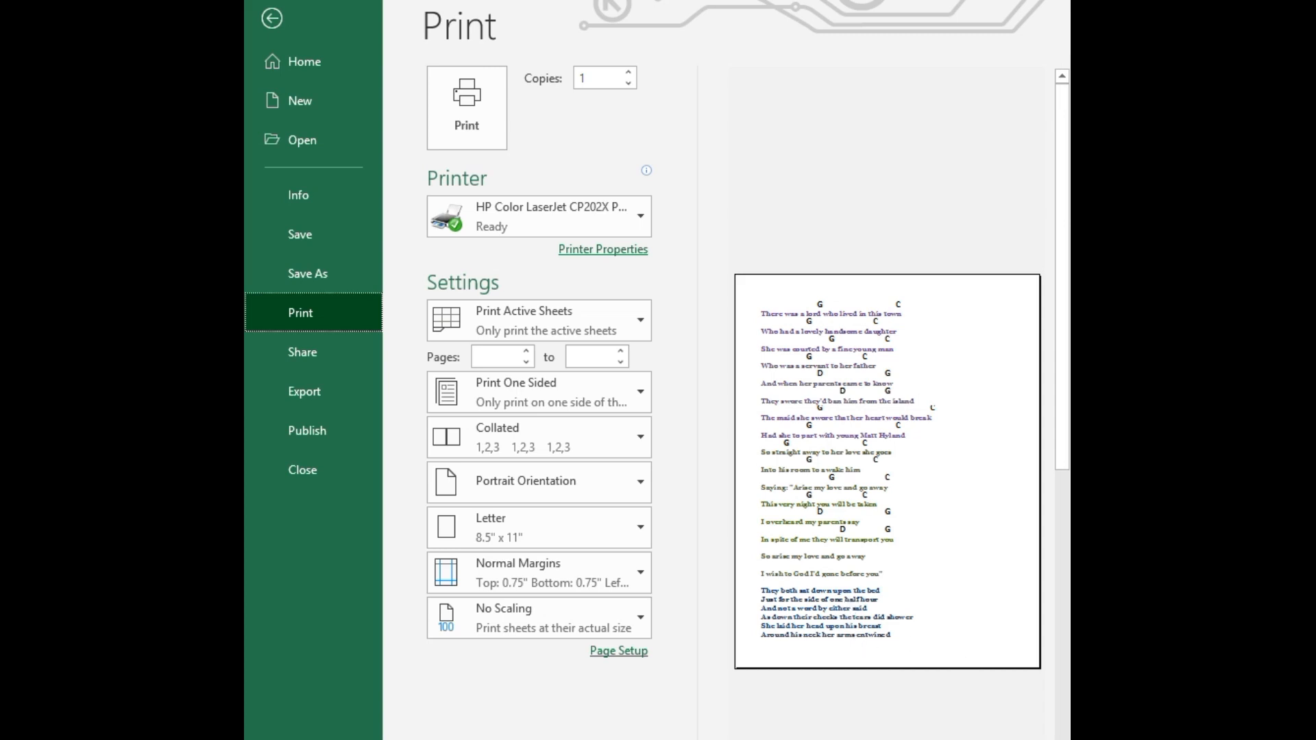
{"action": "left_click", "coordinate": [1039, 738]}
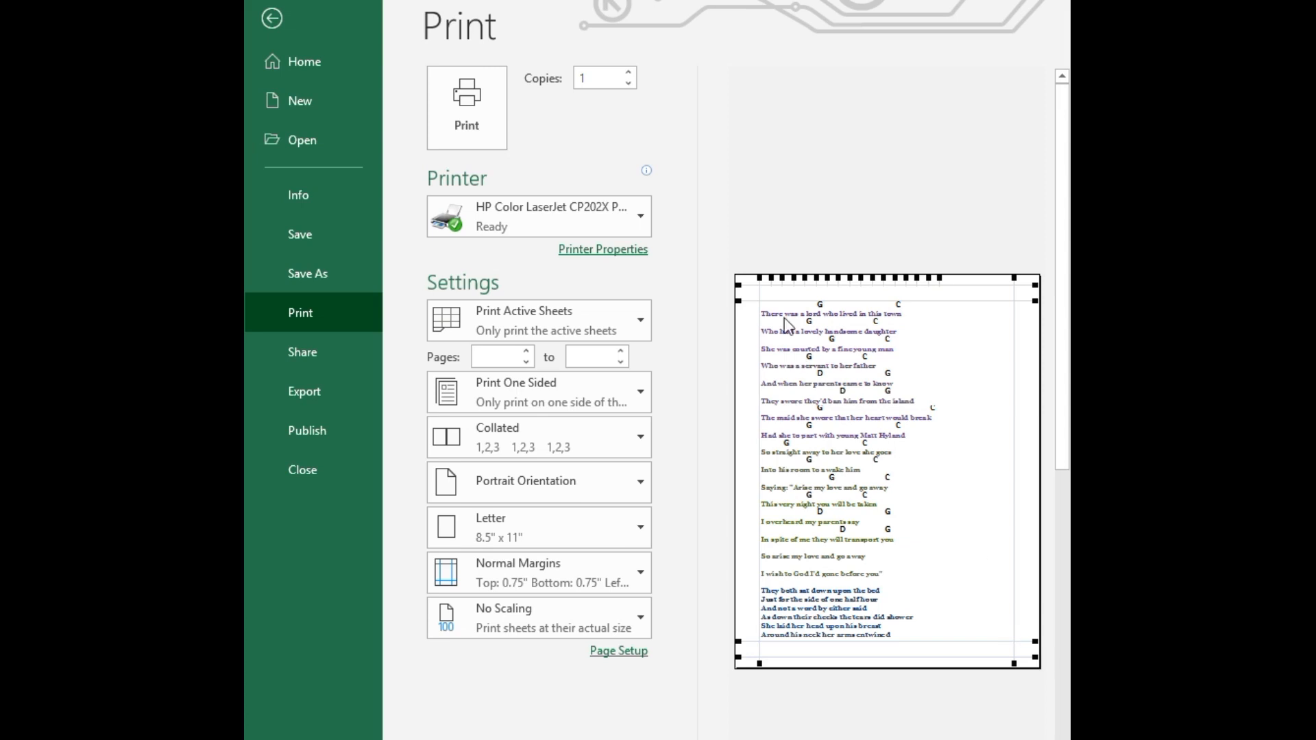
{"action": "left_click", "coordinate": [744, 300]}
{"action": "left_click_drag", "start_coordinate": [743, 300], "coordinate": [744, 287]}
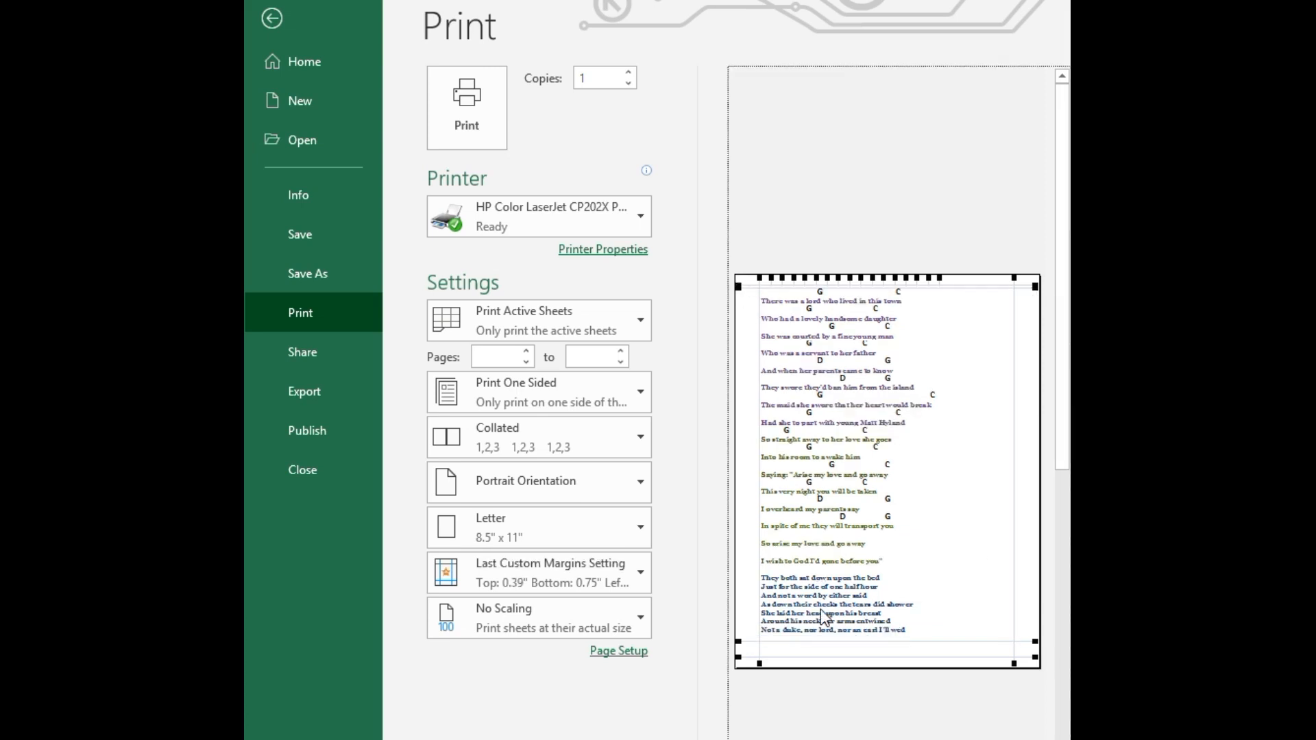
{"action": "left_click_drag", "start_coordinate": [757, 640], "coordinate": [756, 653]}
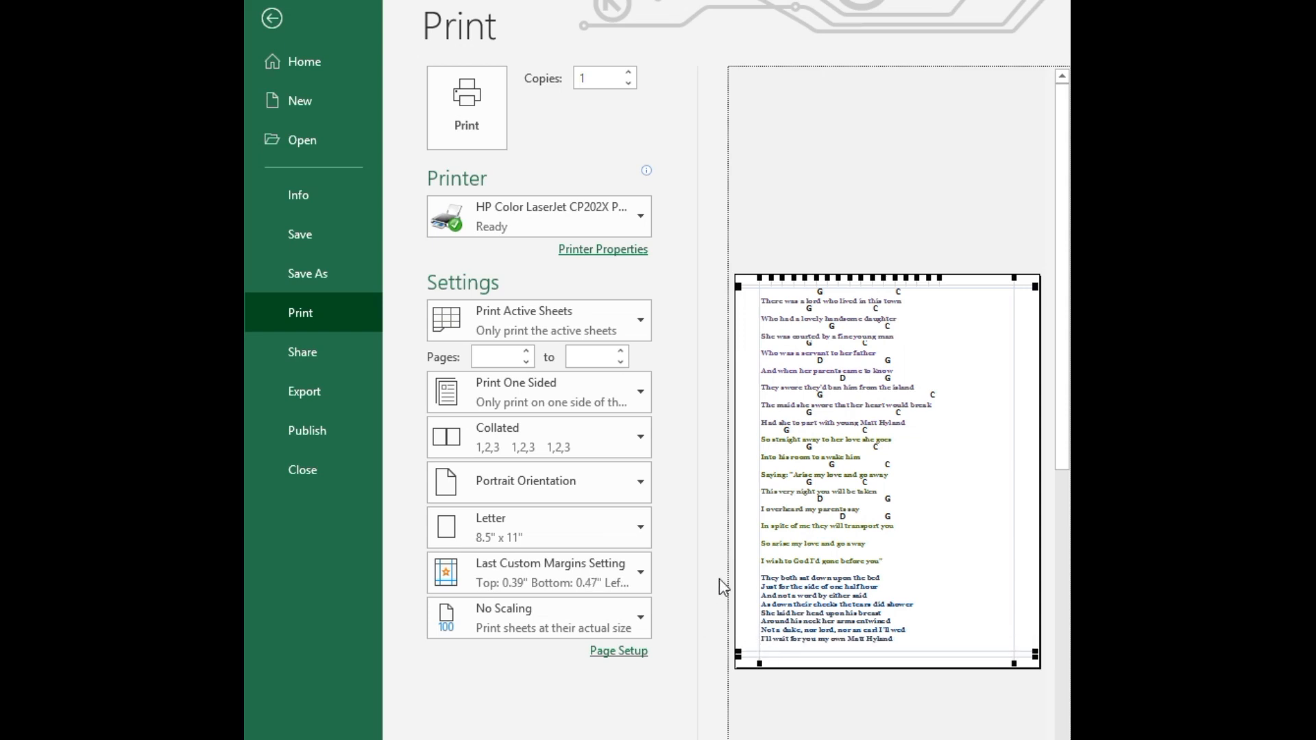
Widen the left page margin slightly in the print preview and return to the sheet
{"action": "left_click_drag", "start_coordinate": [759, 278], "coordinate": [765, 276]}
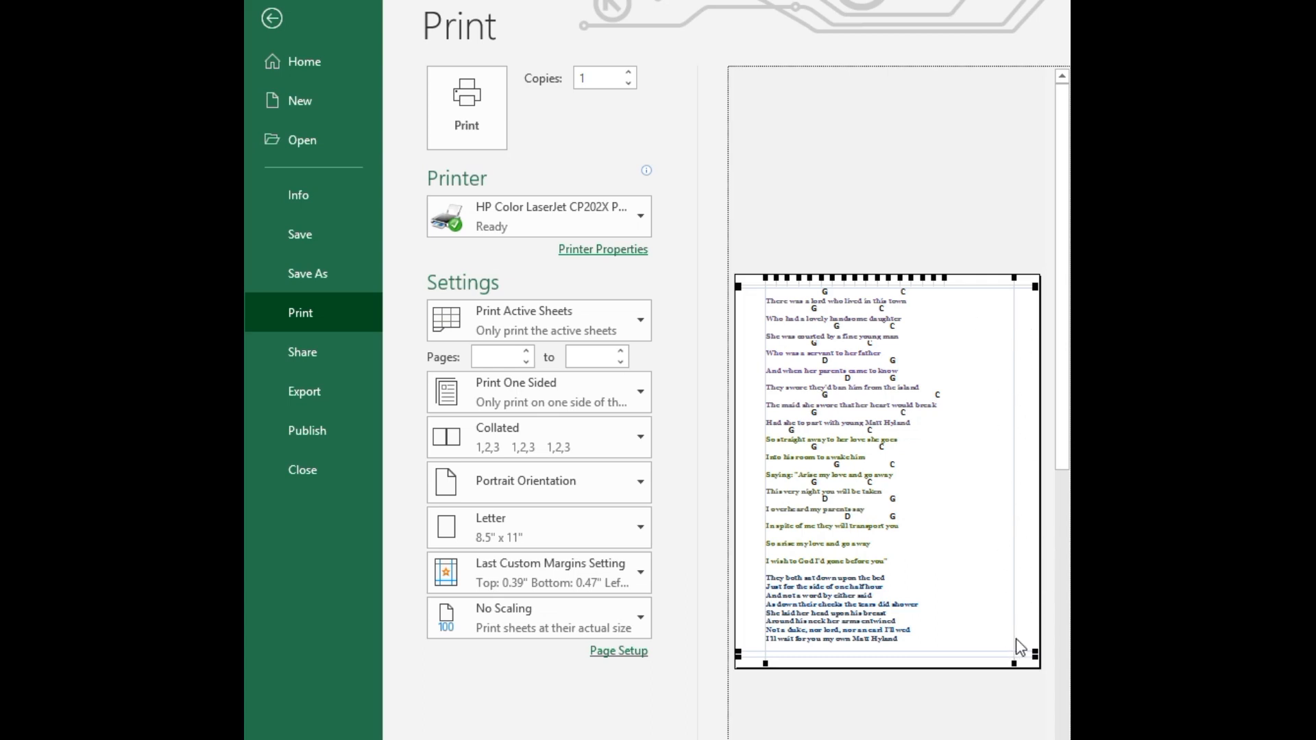
{"action": "left_click", "coordinate": [271, 19]}
{"action": "left_click_drag", "start_coordinate": [1066, 521], "coordinate": [1066, 462]}
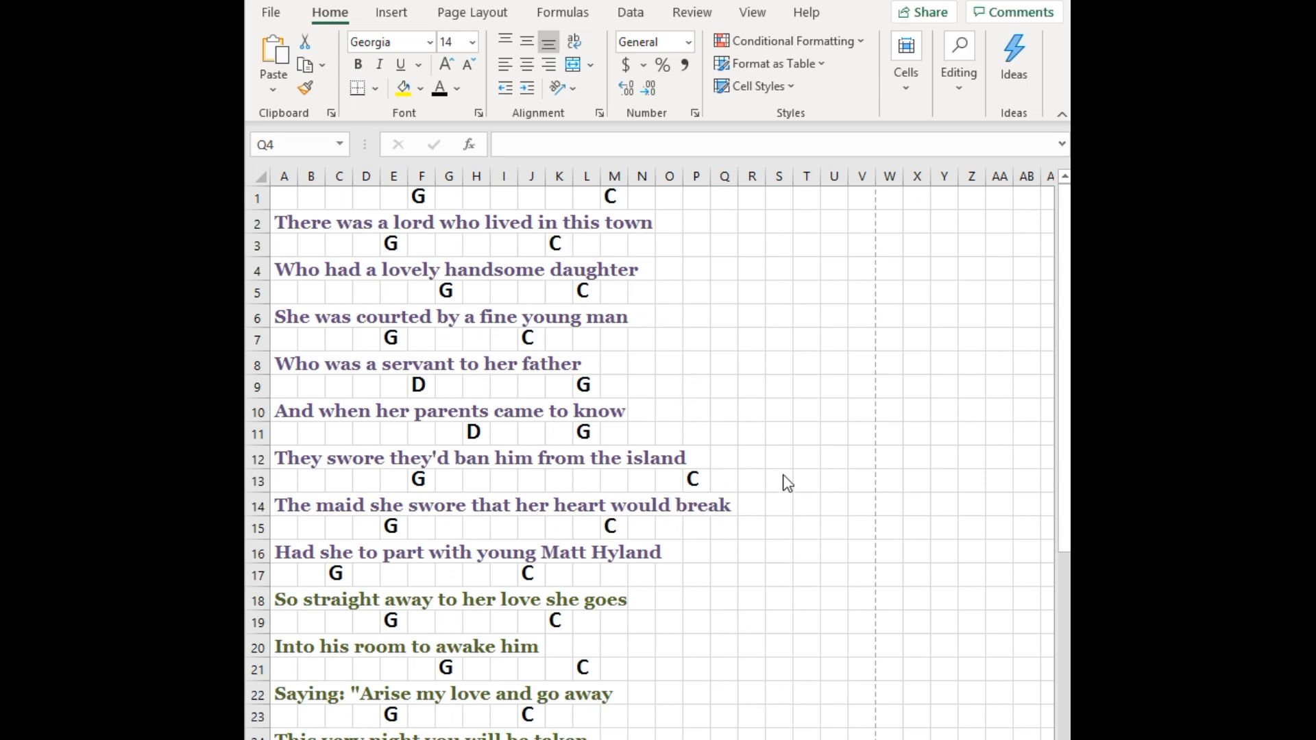
Select cell Q4, copy the web article passage starting "'re not imagining that this is a common occurence", and return to Excel
{"action": "left_click", "coordinate": [699, 267]}
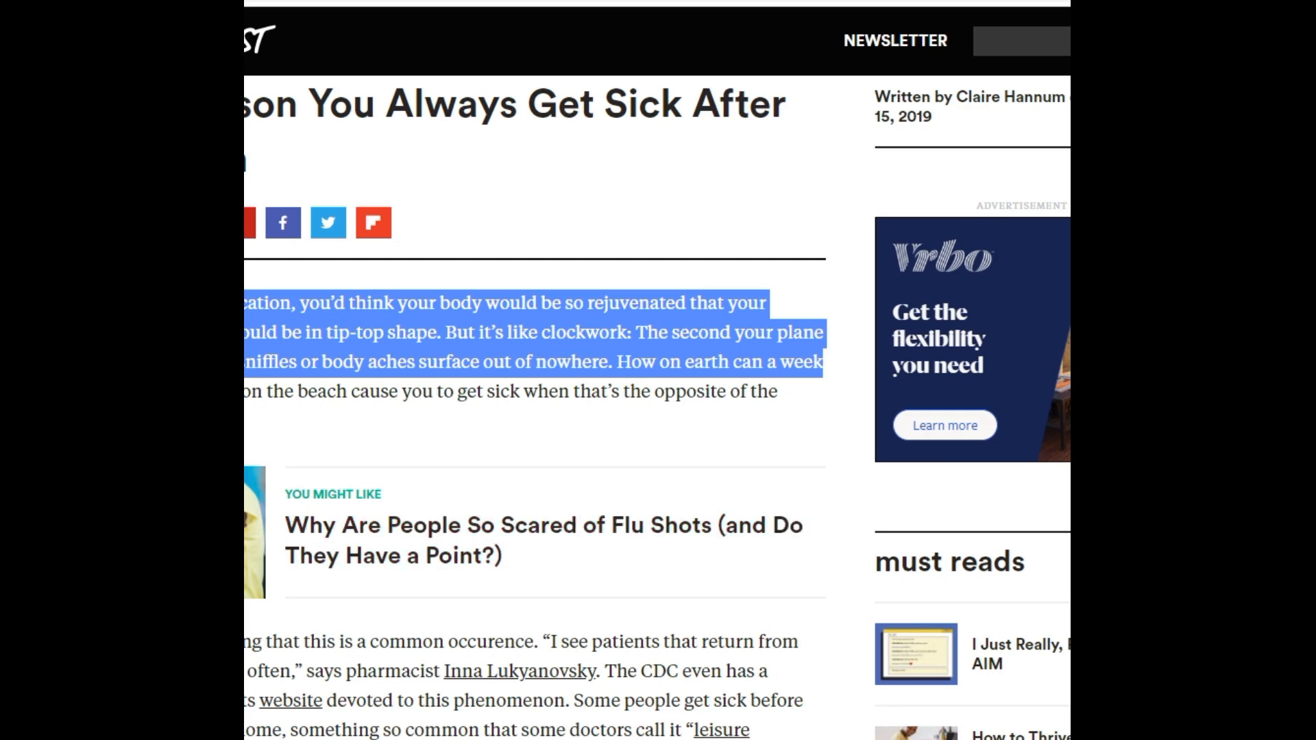
{"action": "left_click", "coordinate": [535, 333]}
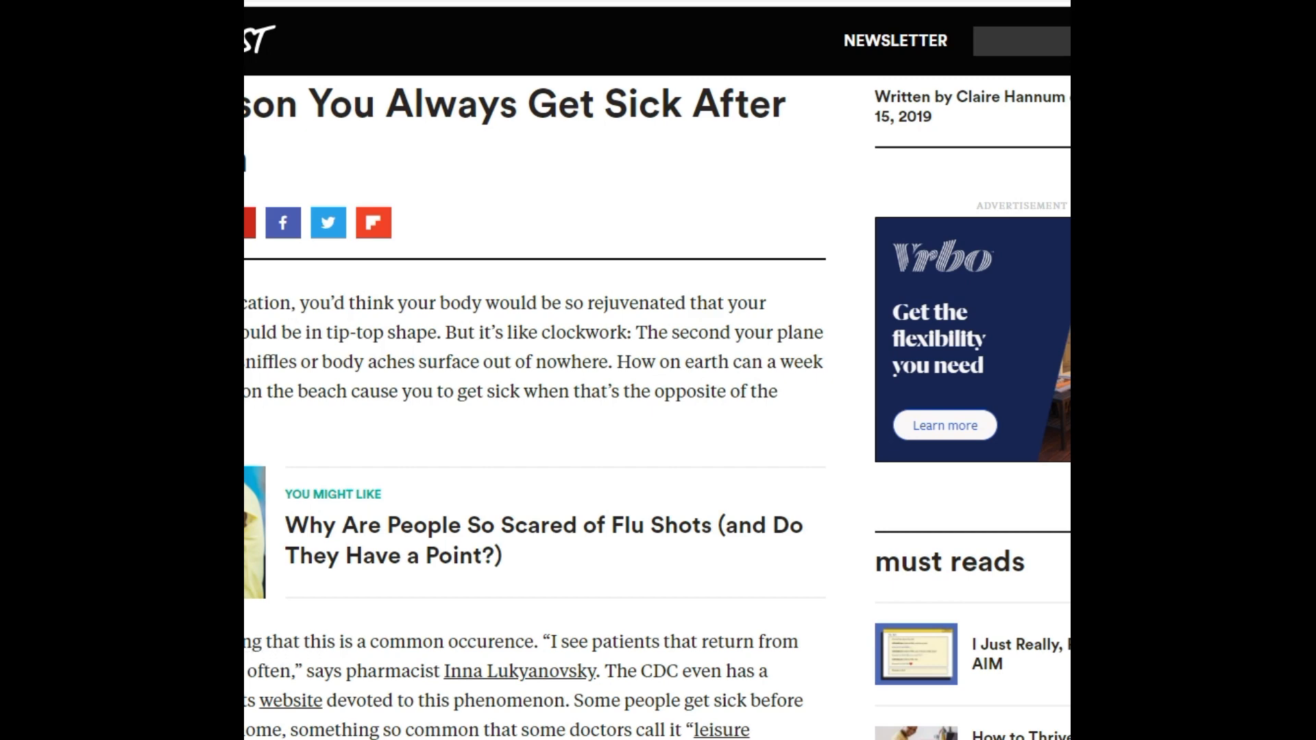
{"action": "left_click_drag", "start_coordinate": [247, 642], "coordinate": [811, 683]}
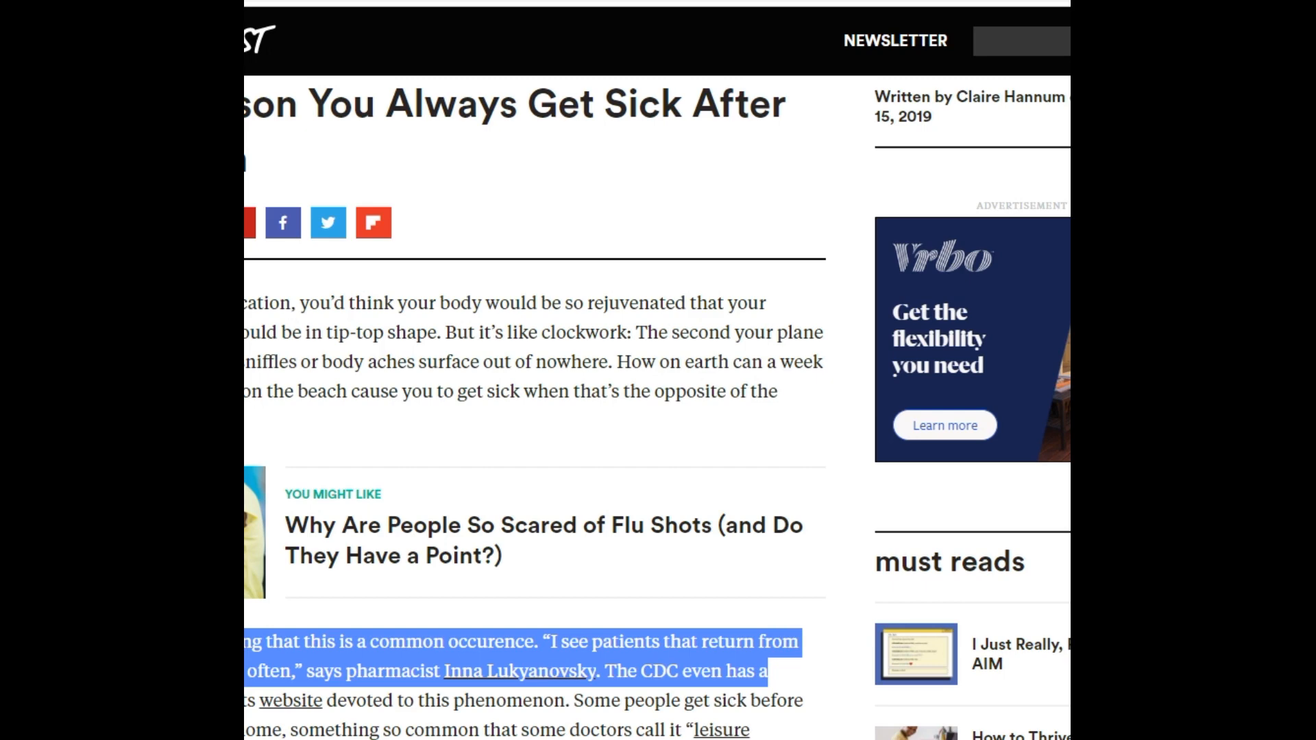
{"action": "mouse_move", "coordinate": [827, 739]}
{"action": "key", "text": "alt+Tab"}
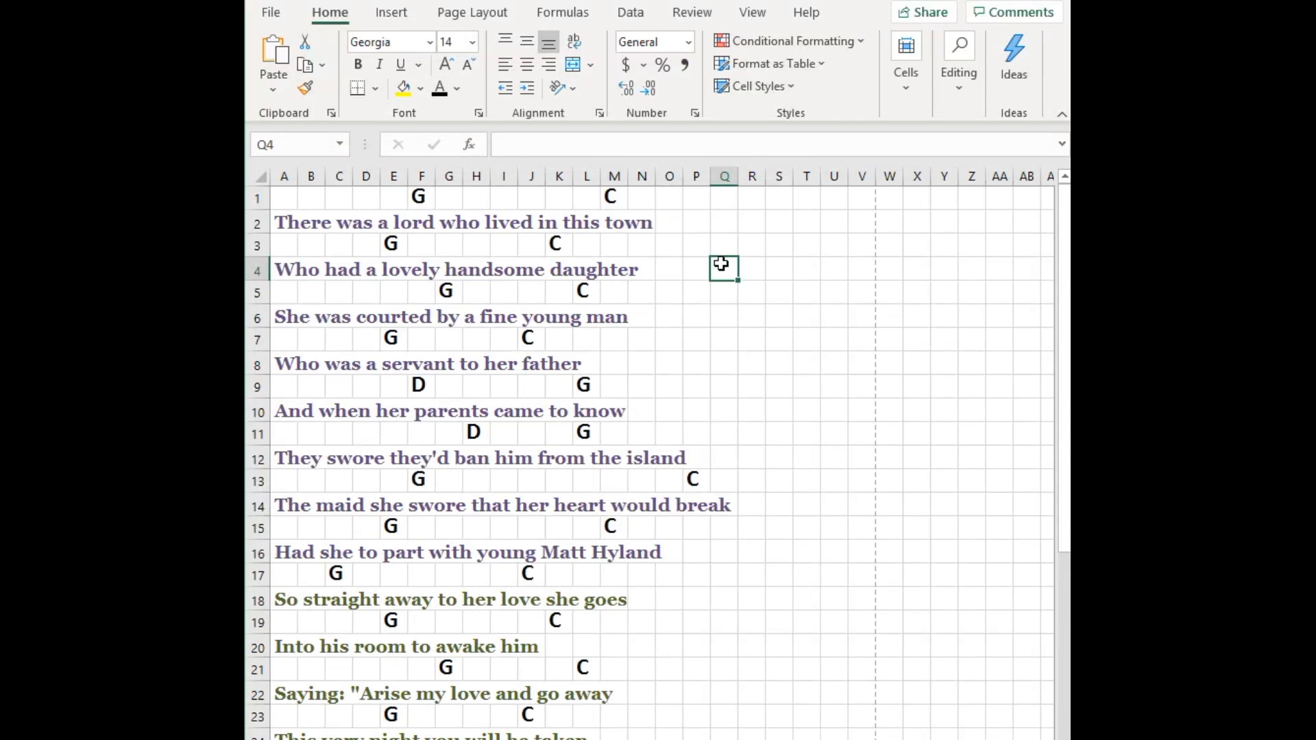
Try pasting the copied article passage into cell Q4 and undo the paste
{"action": "key", "text": "ctrl+v"}
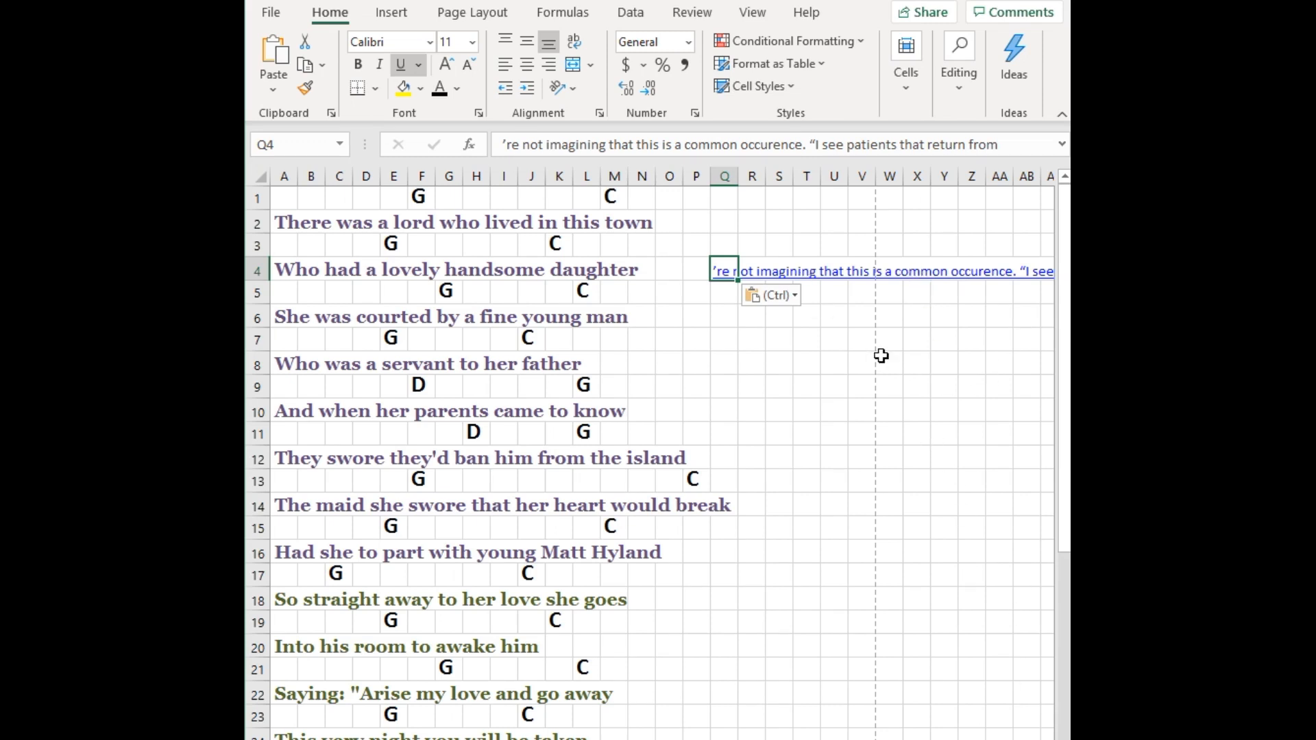
{"action": "key", "text": "ctrl+z"}
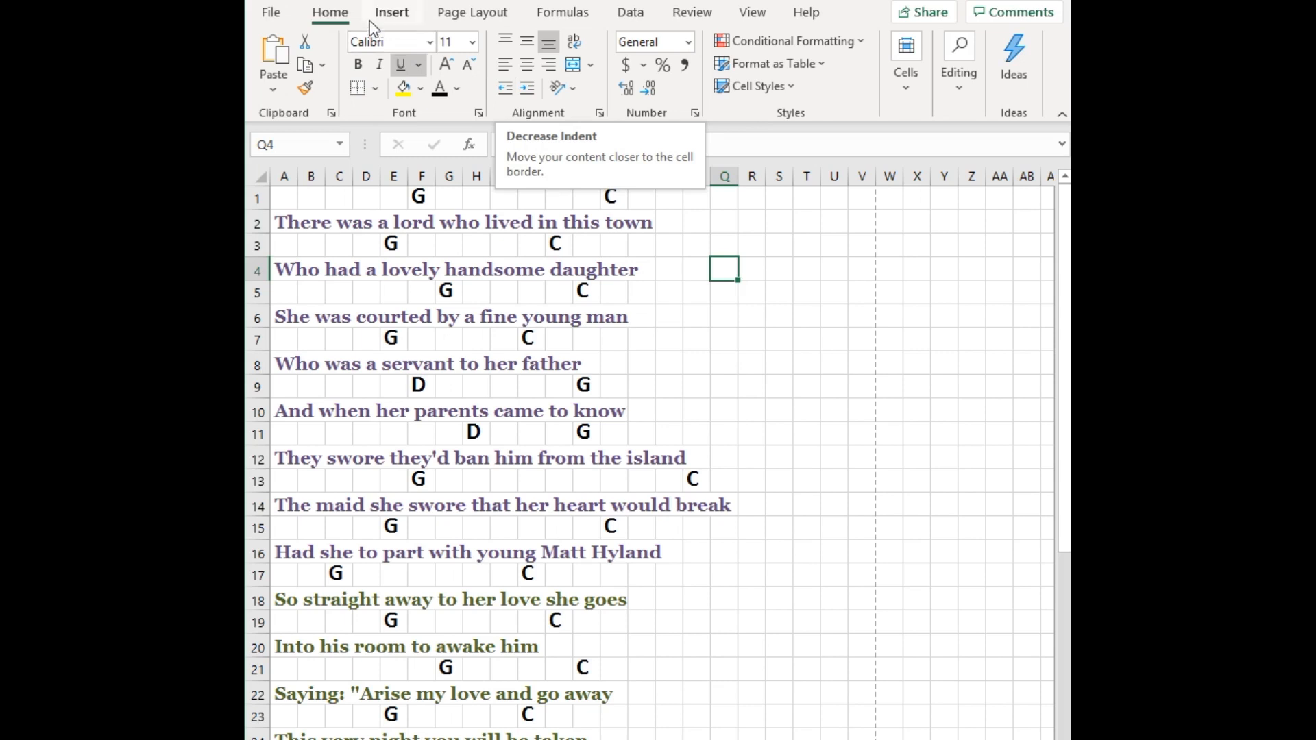
Draw a text box over about columns P to V and rows 3 to 8, and paste the copied article passage into it
{"action": "left_click", "coordinate": [389, 13]}
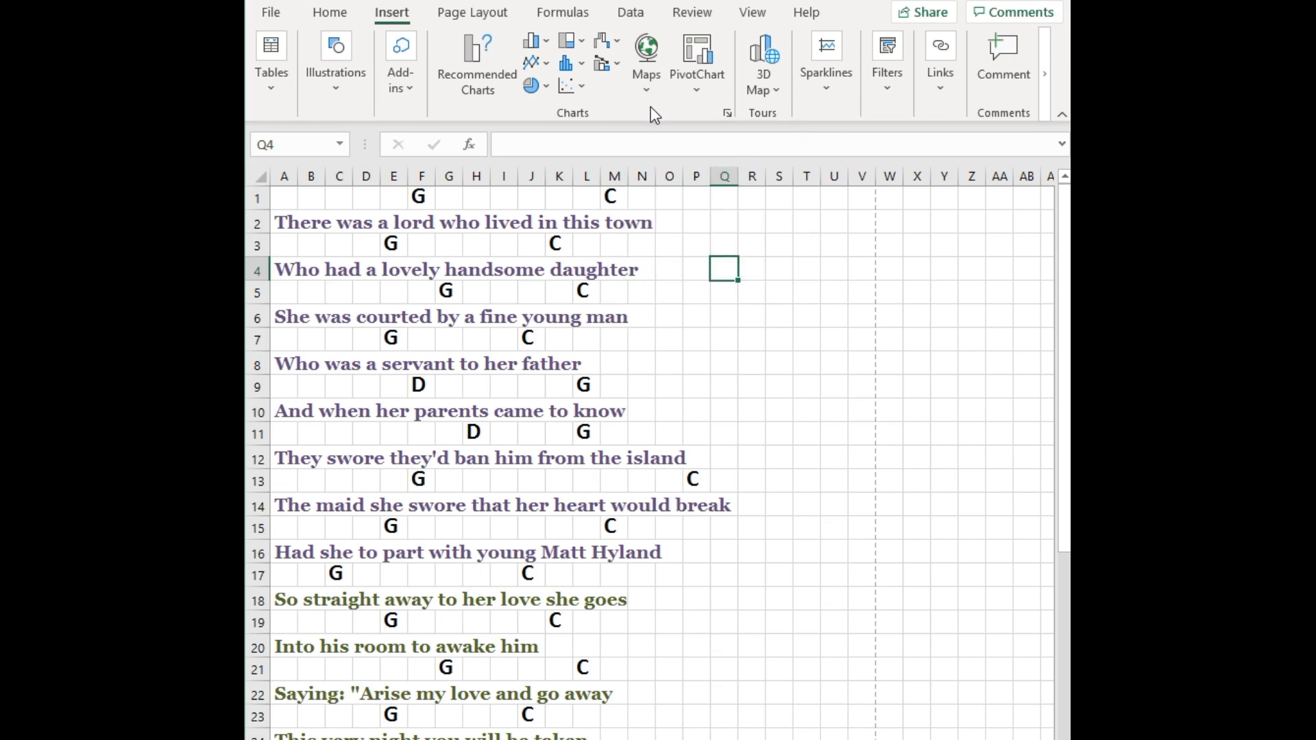
{"action": "left_click", "coordinate": [1044, 72]}
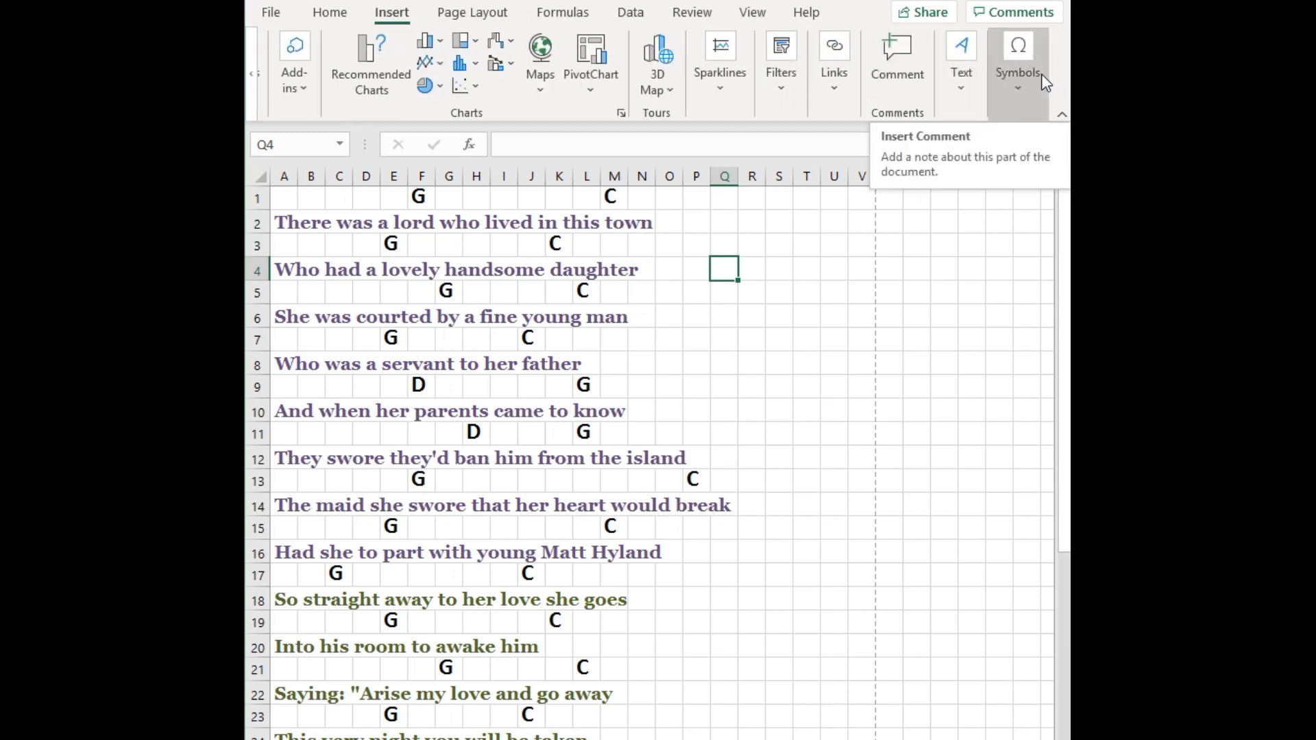
{"action": "left_click", "coordinate": [965, 56]}
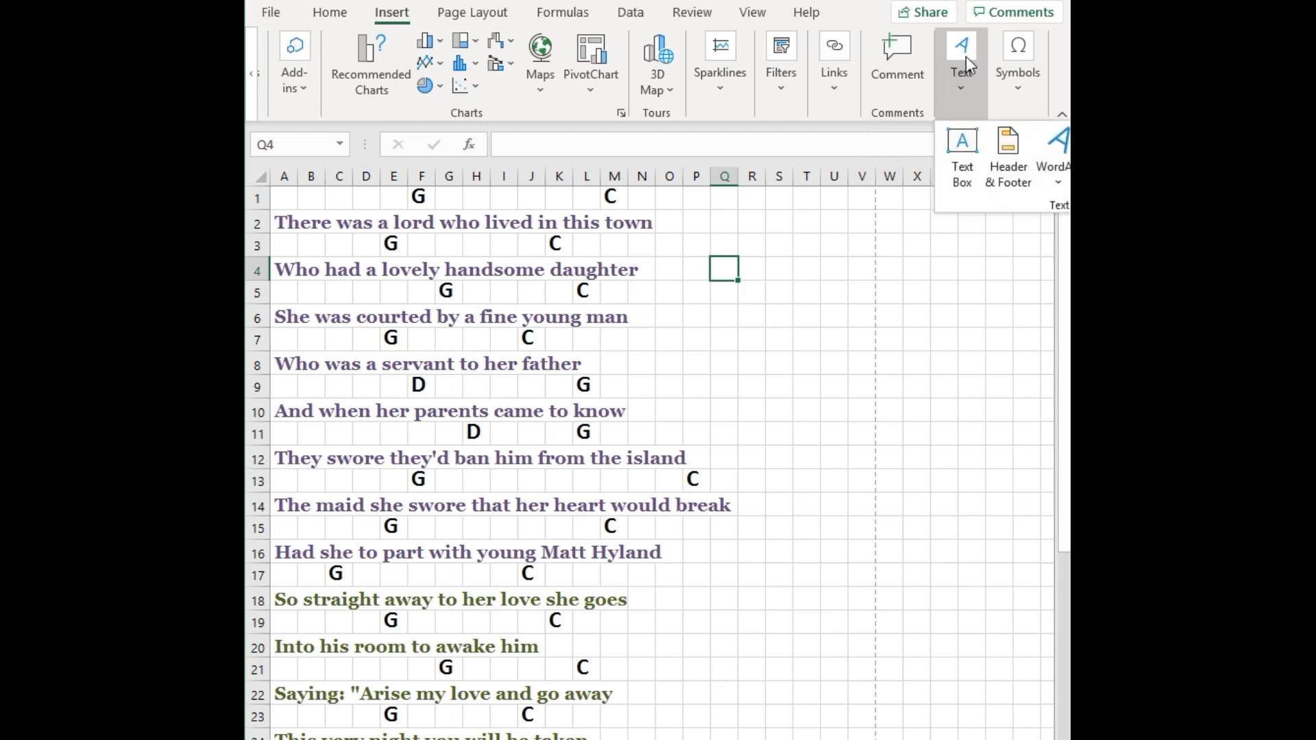
{"action": "left_click", "coordinate": [961, 173]}
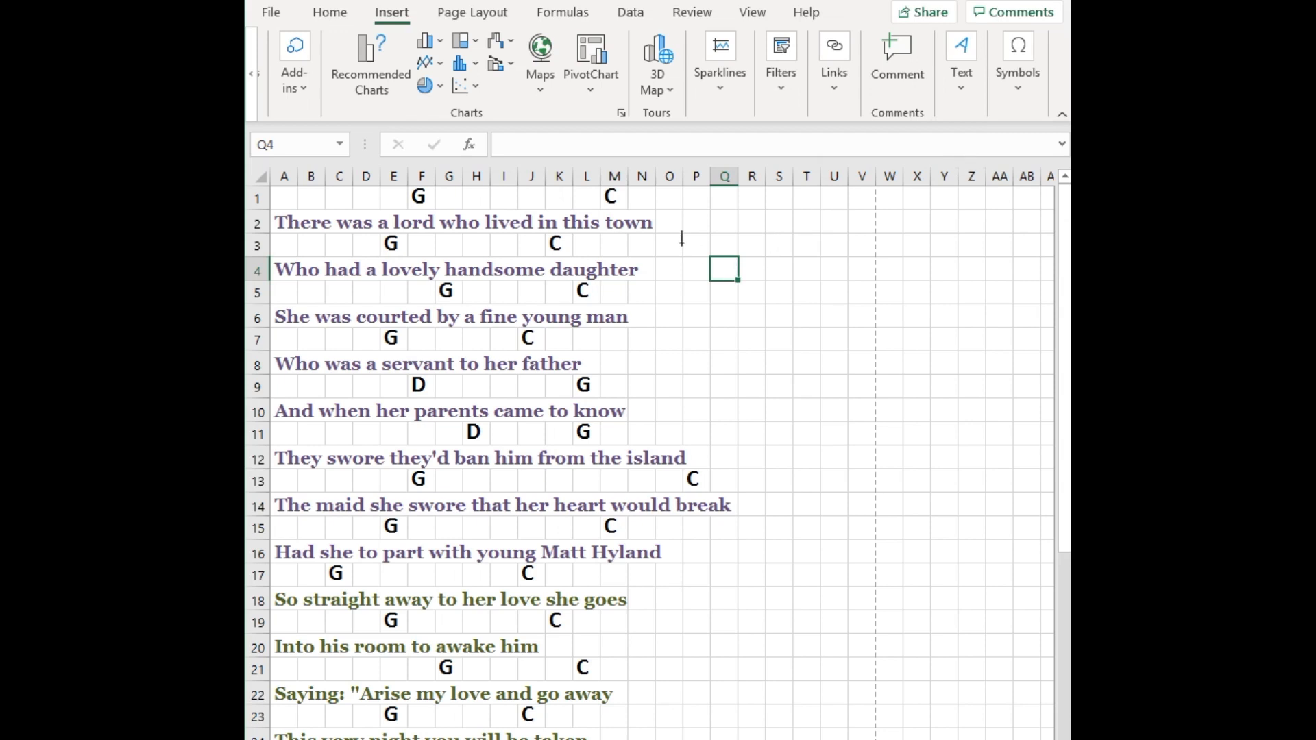
{"action": "left_click_drag", "start_coordinate": [682, 243], "coordinate": [865, 370]}
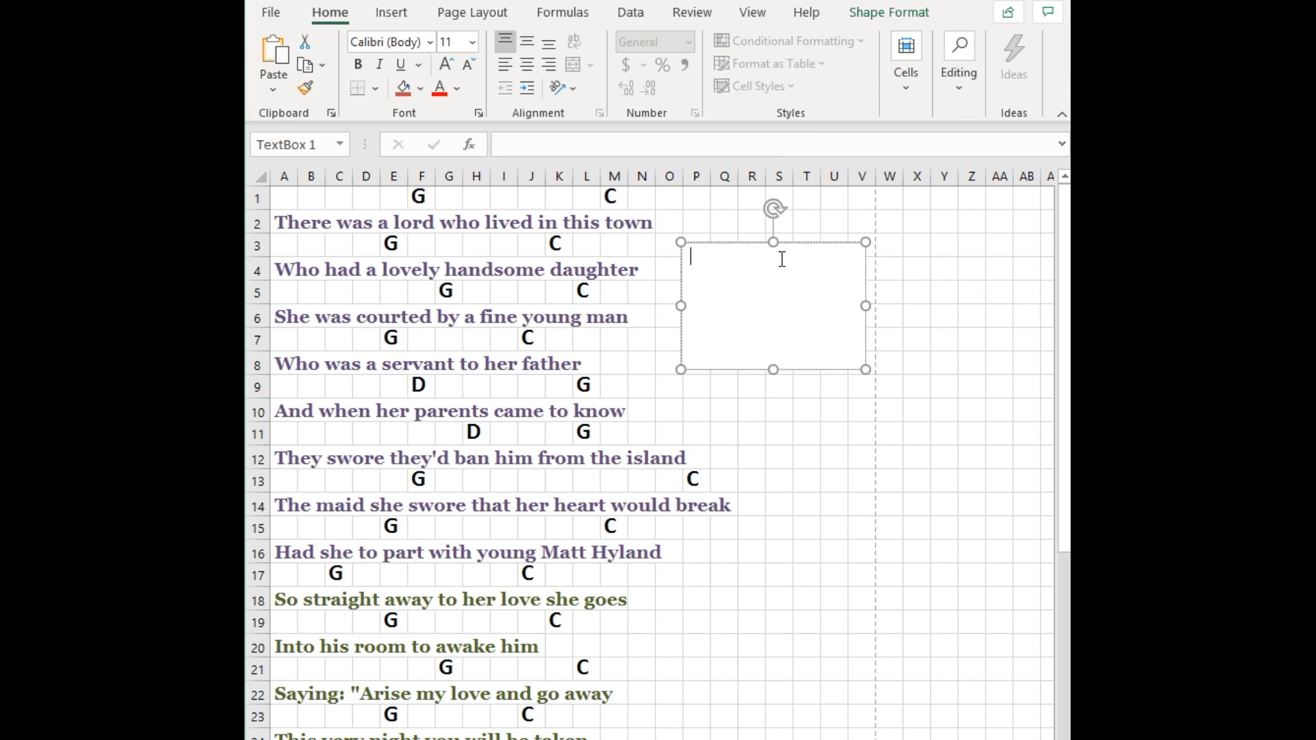
{"action": "type", "text": "’re not imagining that this is a common occurence. \"I see patients that return from vacation sick quite often,\" says pharmacist Inna Lukyanovsky. The CDC even has a"}
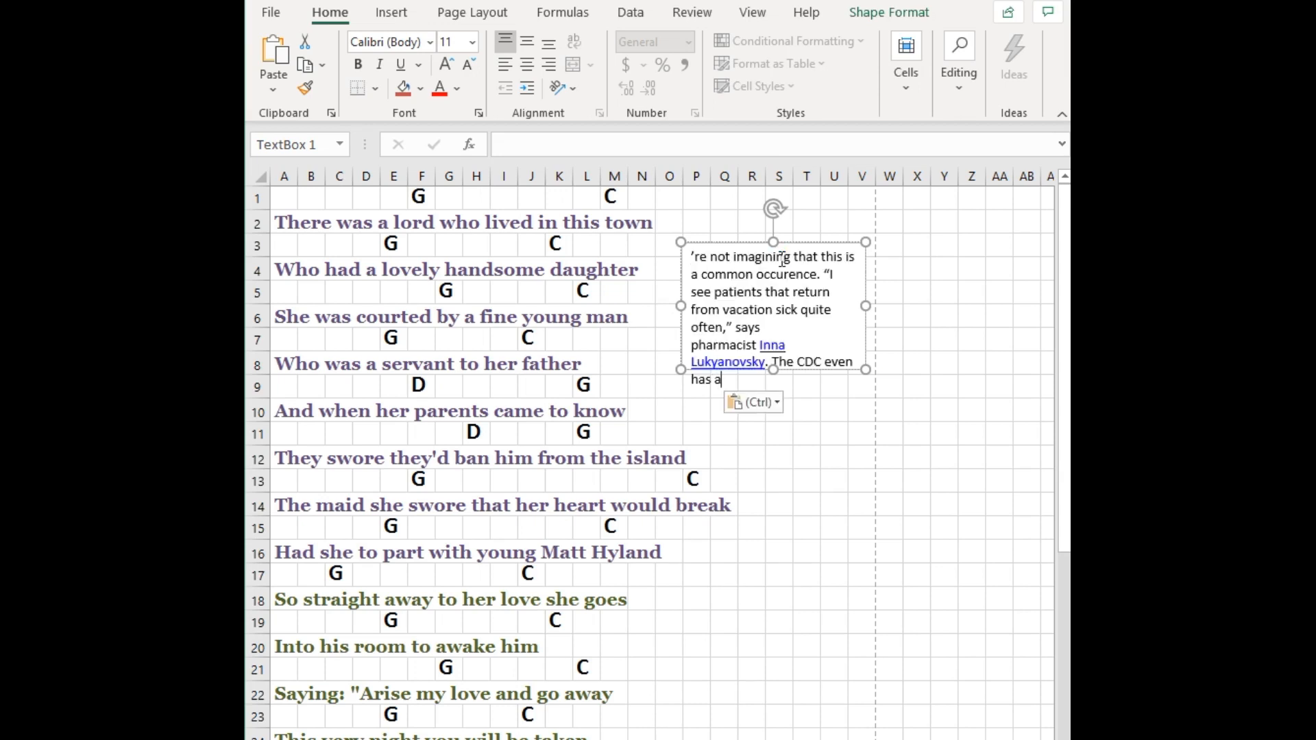
Resize the text box to fit the passage, spanning about columns O to V and rows 3 to 8
{"action": "left_click", "coordinate": [774, 433]}
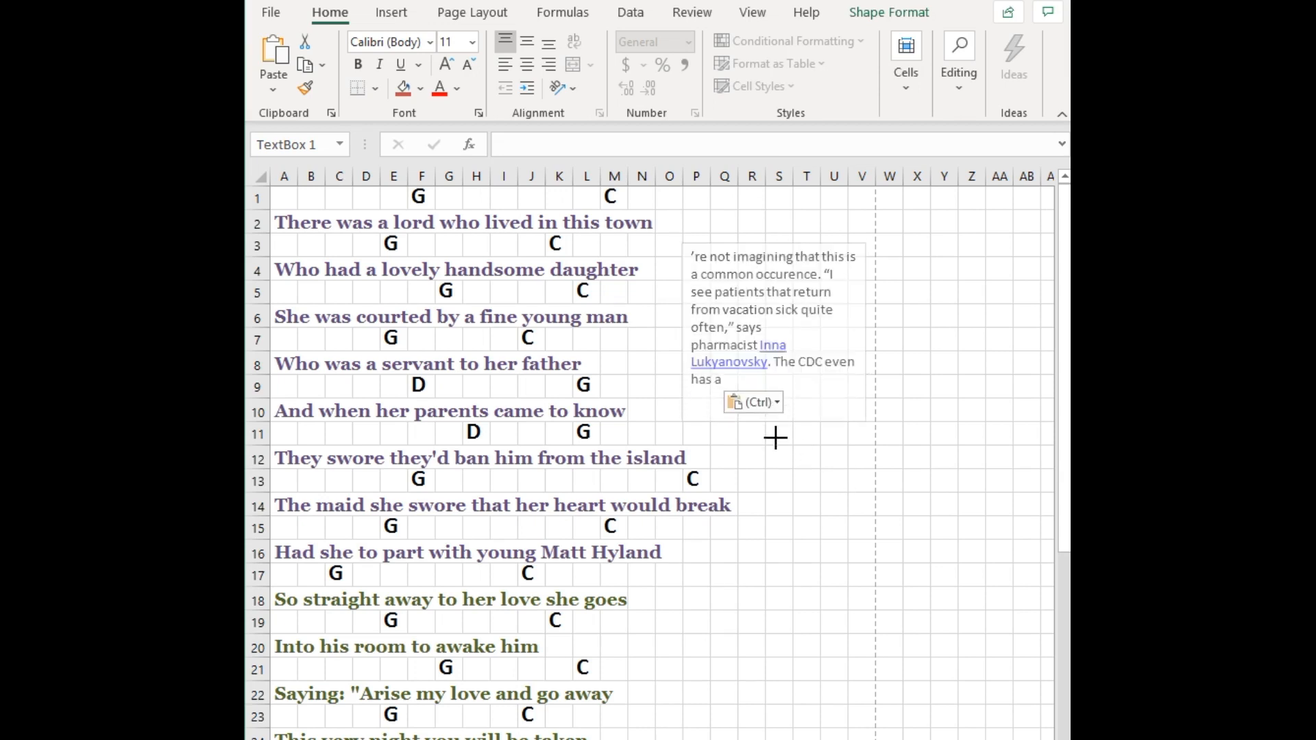
{"action": "left_click", "coordinate": [775, 437]}
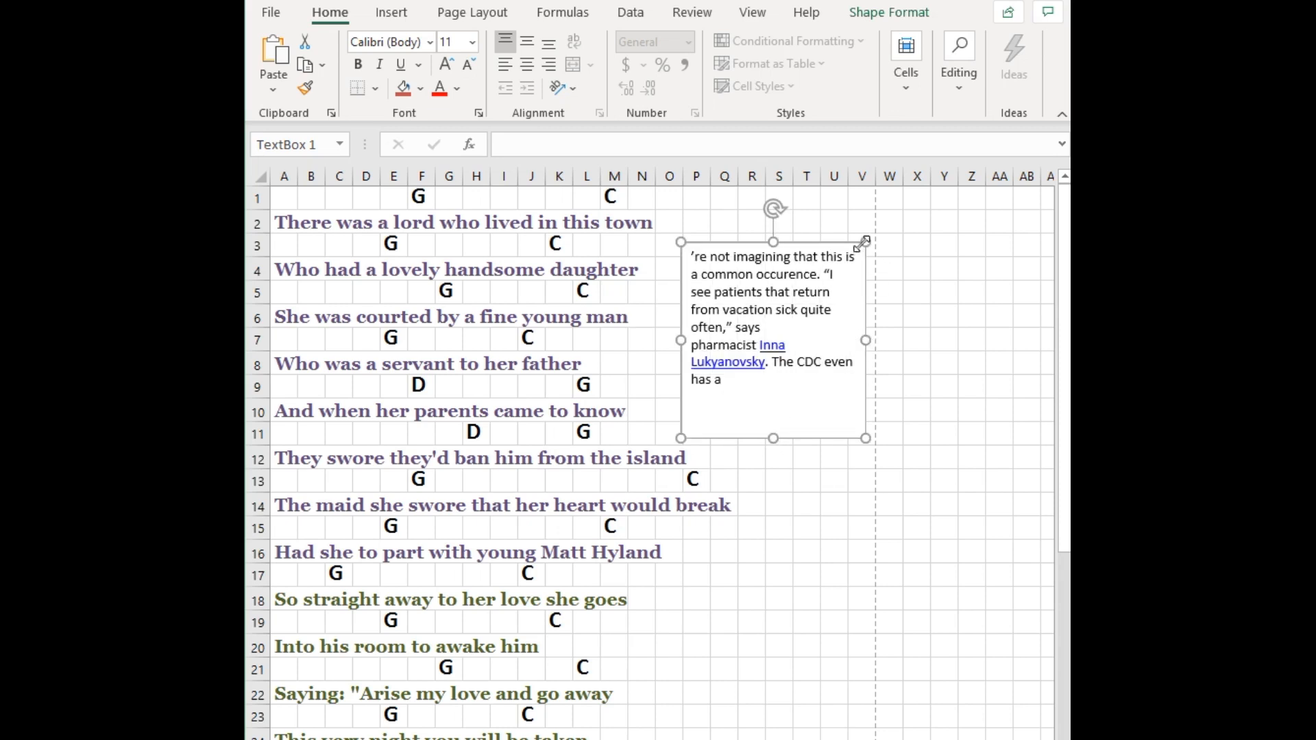
{"action": "left_click_drag", "start_coordinate": [680, 243], "coordinate": [666, 233]}
{"action": "left_click_drag", "start_coordinate": [865, 235], "coordinate": [869, 237]}
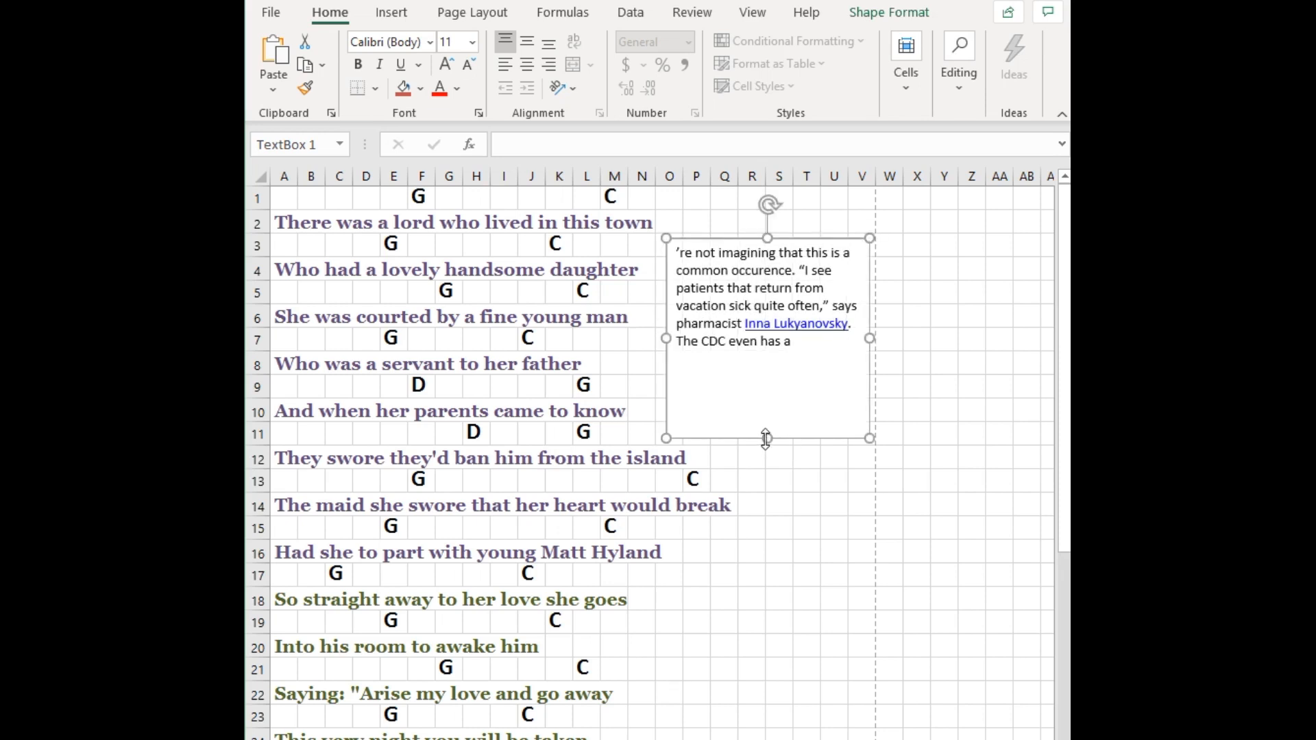
{"action": "left_click_drag", "start_coordinate": [766, 439], "coordinate": [767, 376]}
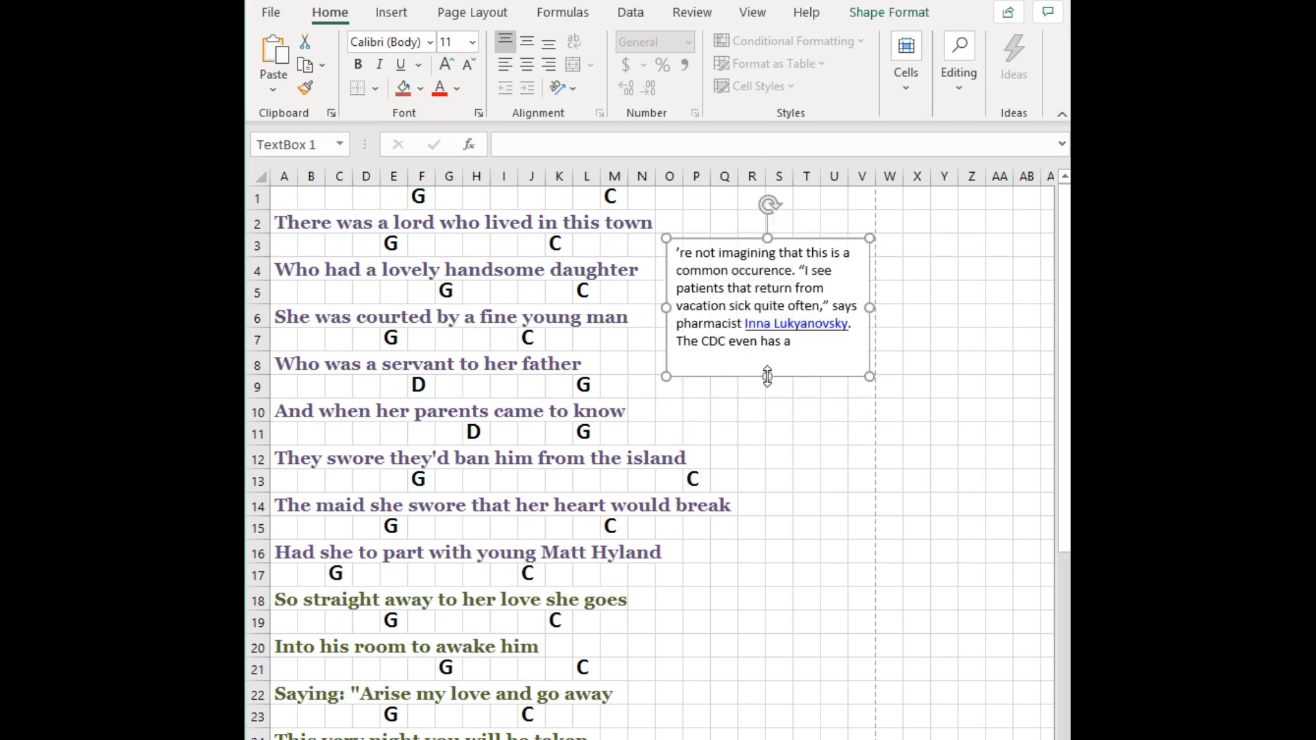